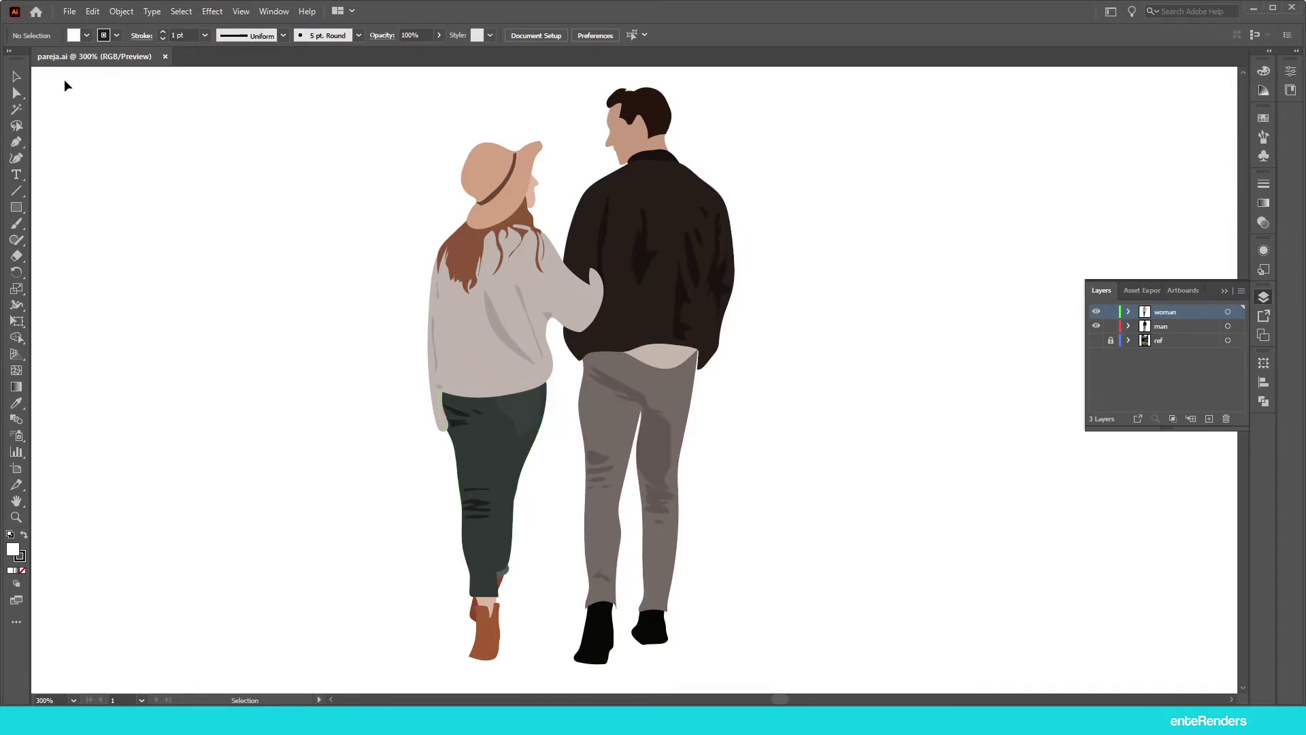
Step: Create a new blank Letter document (279.4 × 215.9 mm, RGB) named Untitled-1
{"action": "left_click", "coordinate": [69, 12]}
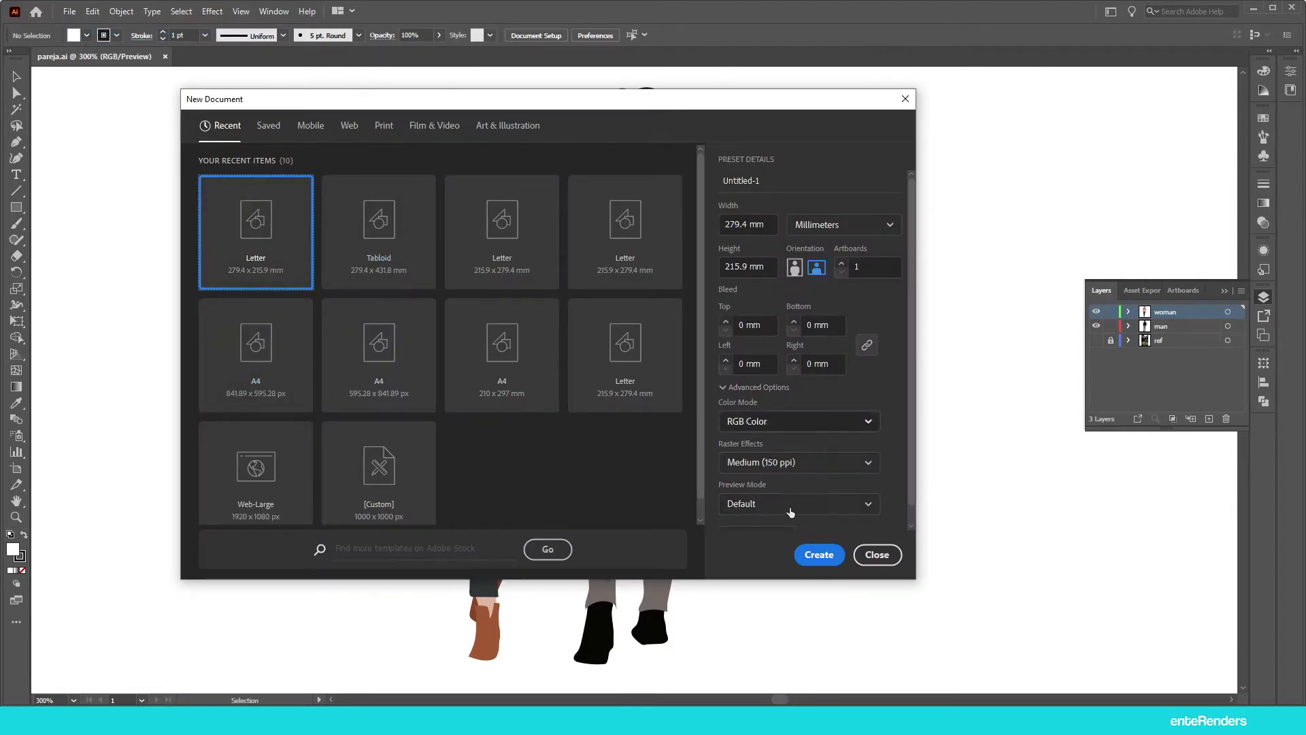
{"action": "left_click", "coordinate": [816, 555]}
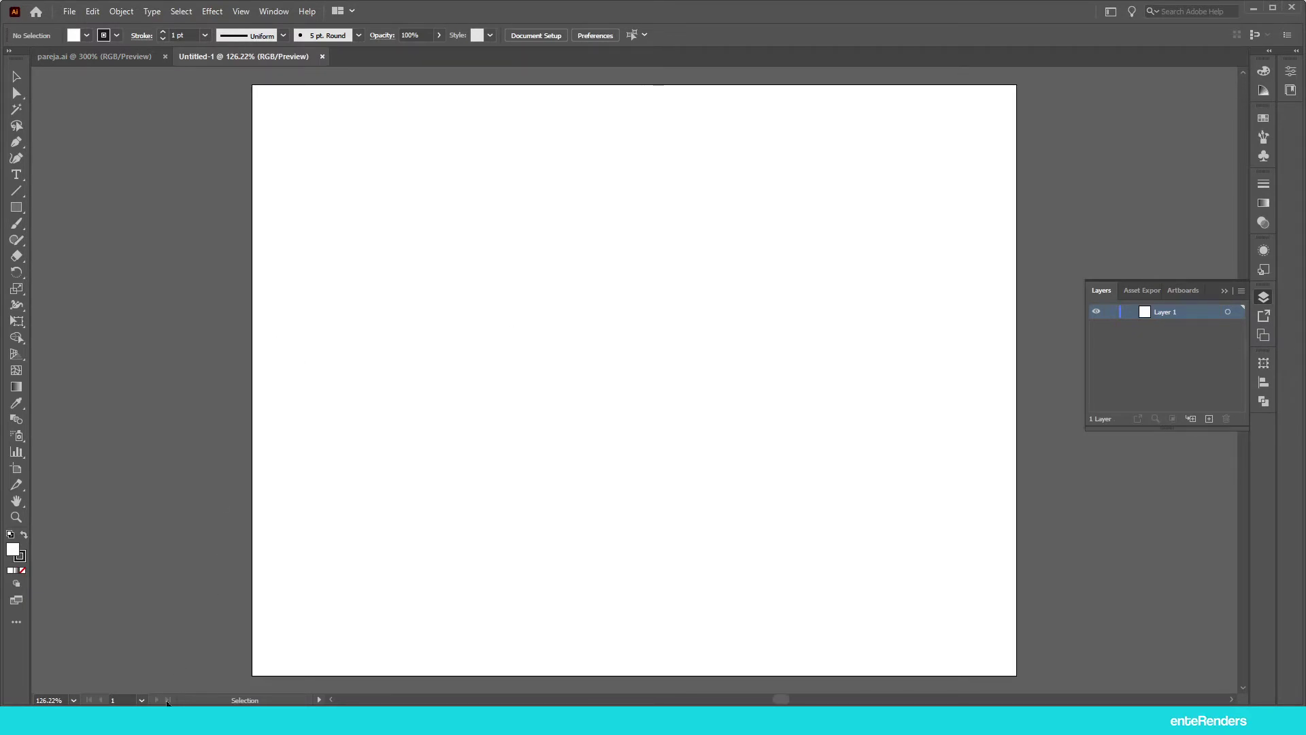
Step: Drag the pexels couple photo from File Explorer onto the artboard
{"action": "left_click_drag", "start_coordinate": [447, 64], "coordinate": [996, 75]}
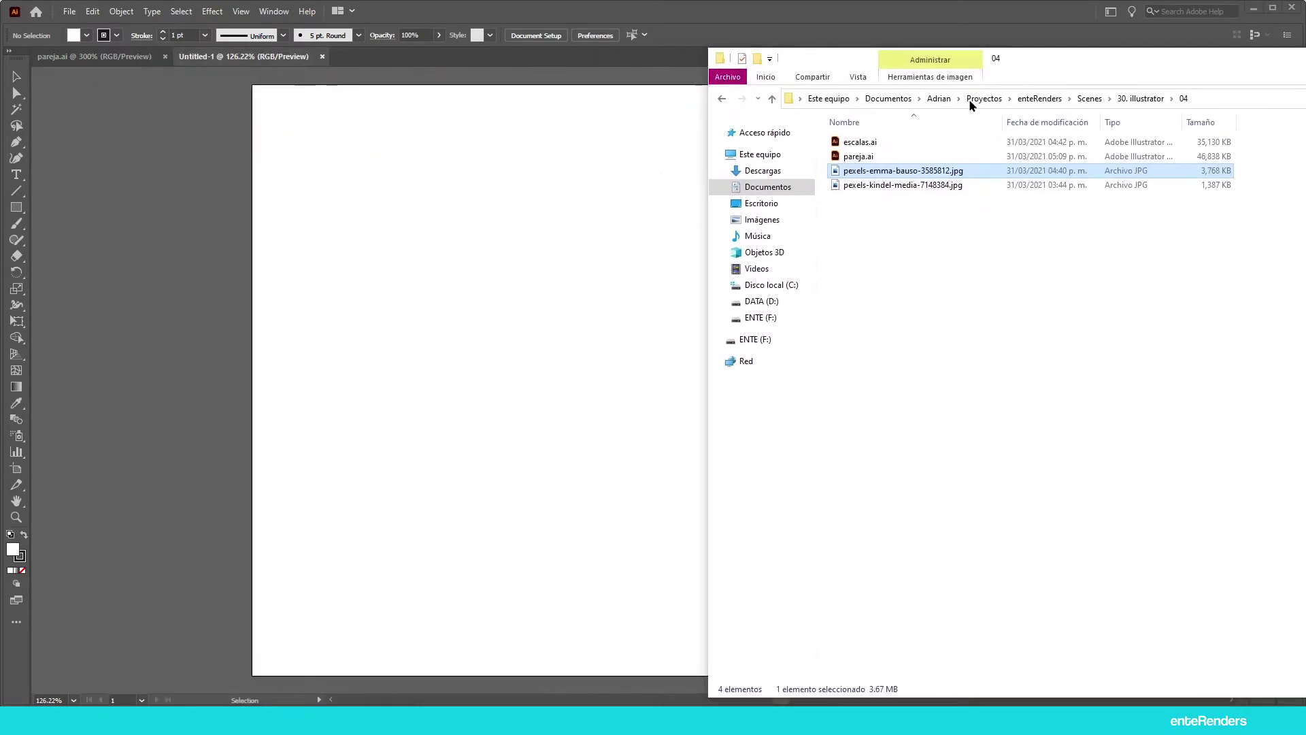
{"action": "left_click_drag", "start_coordinate": [904, 171], "coordinate": [560, 314]}
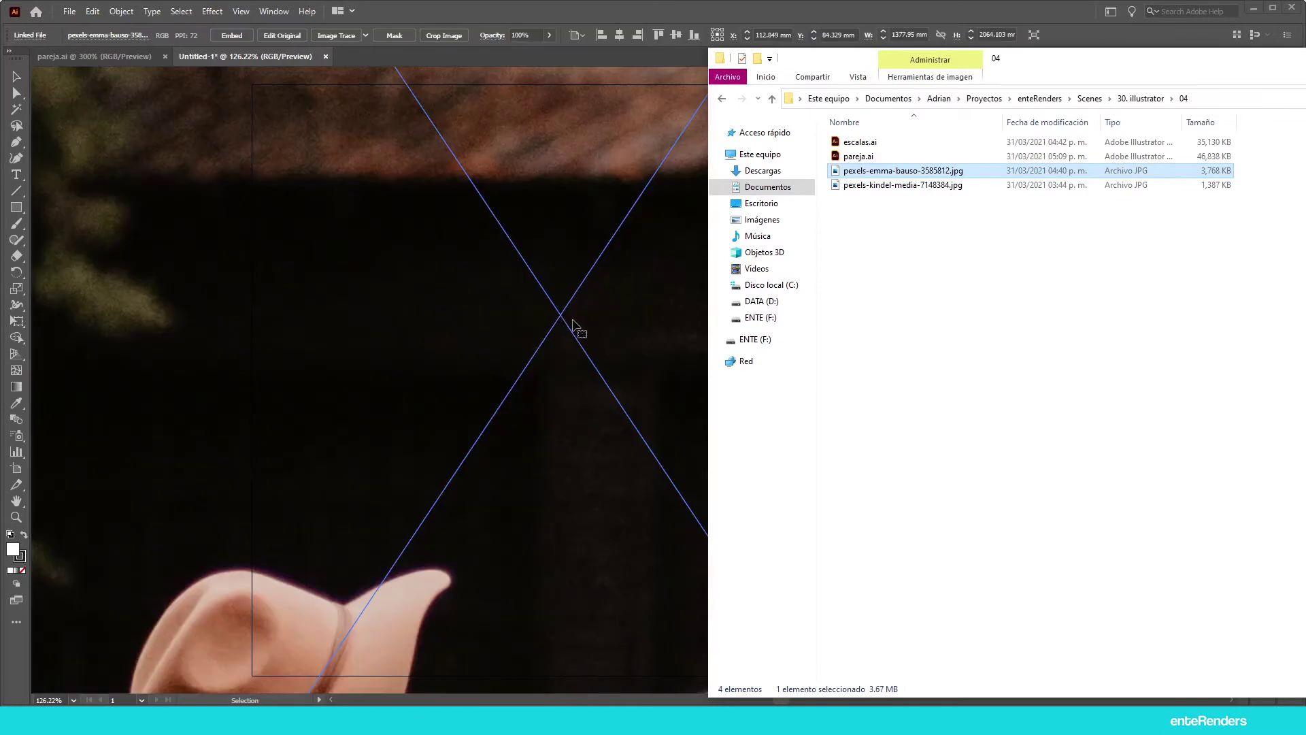
{"action": "left_click", "coordinate": [612, 321]}
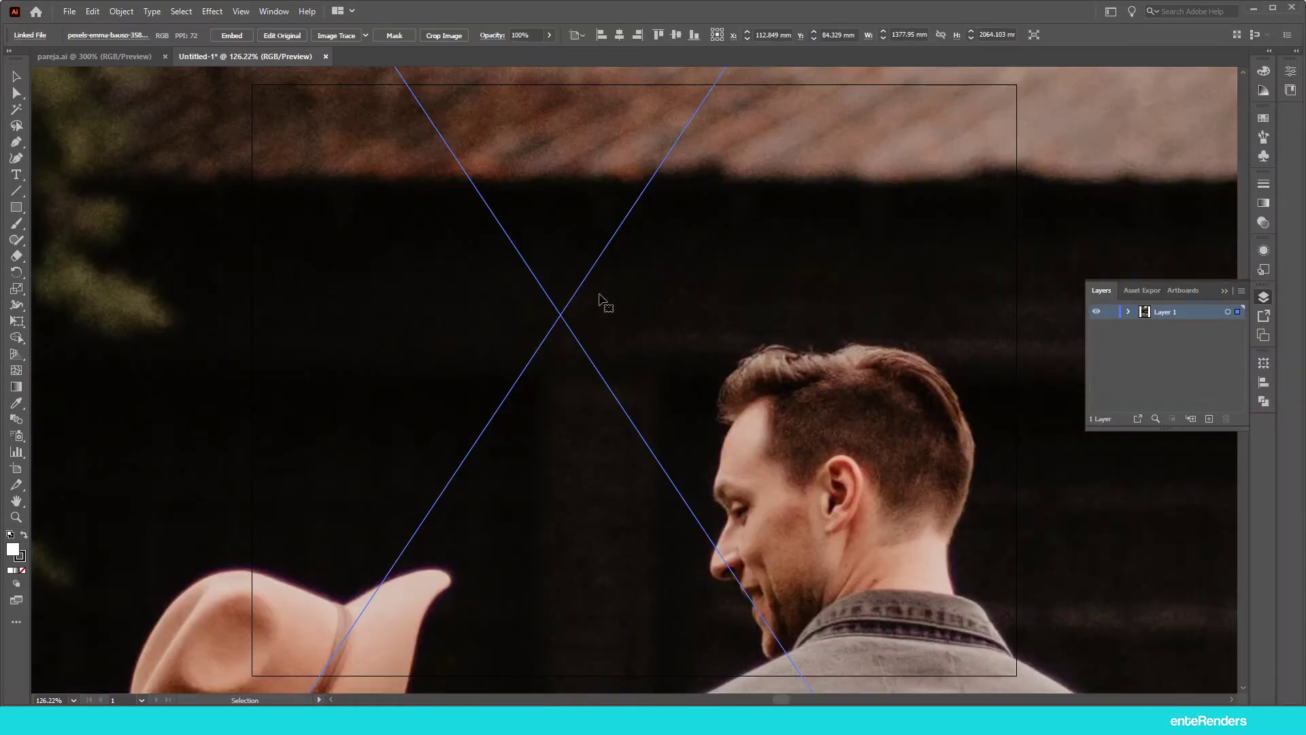
{"action": "scroll", "coordinate": [583, 280], "scroll_direction": "down", "scroll_amount": 3}
{"action": "scroll", "coordinate": [583, 282], "scroll_direction": "down", "scroll_amount": 2}
{"action": "scroll", "coordinate": [581, 282], "scroll_direction": "down", "scroll_amount": 3}
{"action": "scroll", "coordinate": [583, 282], "scroll_direction": "up", "scroll_amount": 1}
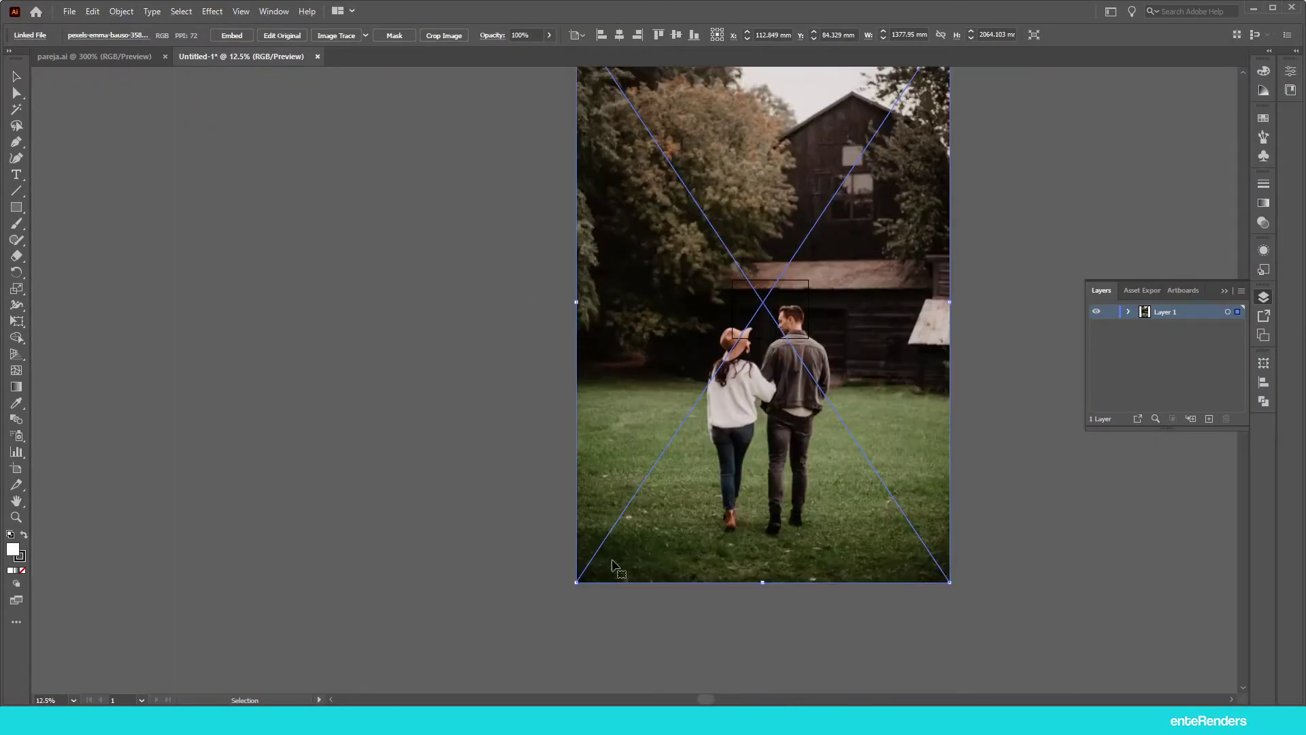
Step: Scale the photo down to about 199.3 × 296.6 mm and position it over the artboard
{"action": "mouse_move", "coordinate": [579, 583]}
{"action": "left_mouse_down"}
{"action": "mouse_move", "coordinate": [803, 363]}
{"action": "mouse_move", "coordinate": [838, 200]}
{"action": "left_mouse_up"}
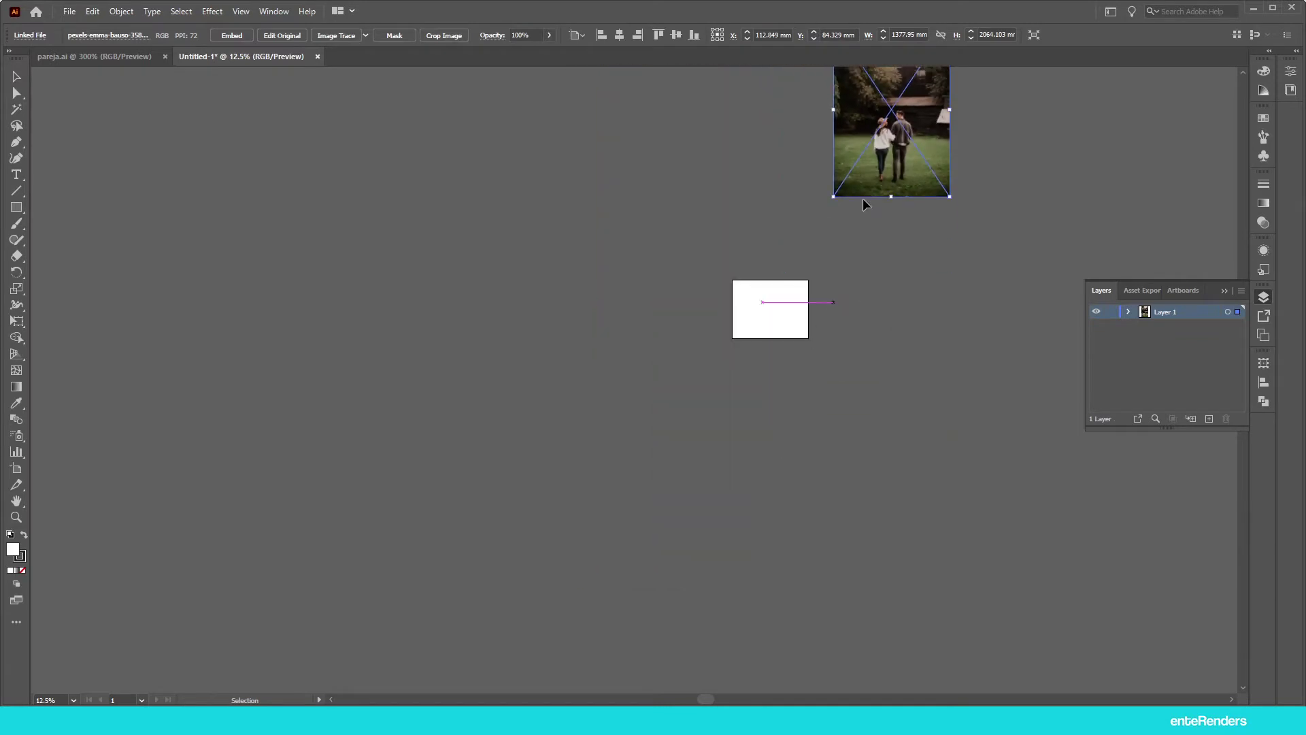
{"action": "left_click_drag", "start_coordinate": [884, 136], "coordinate": [768, 279]}
{"action": "scroll", "coordinate": [783, 344], "scroll_direction": "up", "scroll_amount": 3}
{"action": "scroll", "coordinate": [783, 343], "scroll_direction": "up", "scroll_amount": 1}
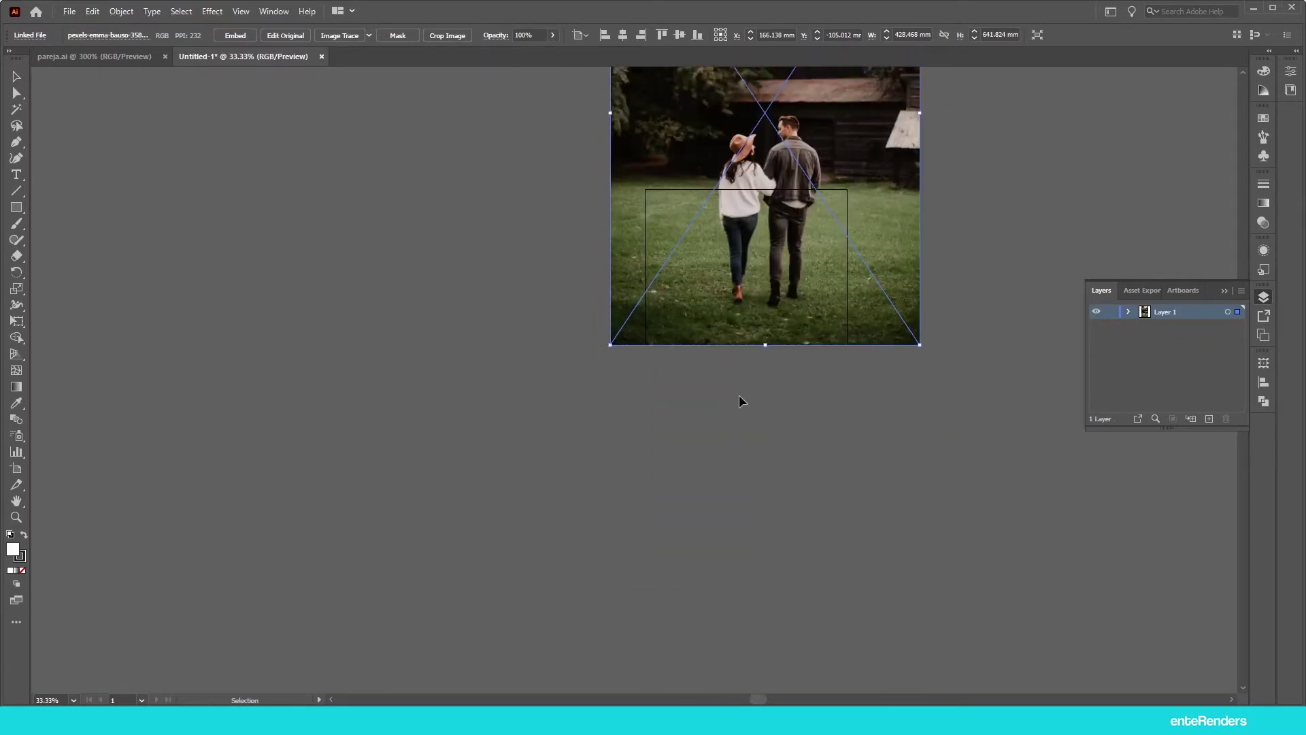
{"action": "scroll", "coordinate": [739, 394], "scroll_direction": "down", "scroll_amount": 2}
{"action": "scroll", "coordinate": [768, 293], "scroll_direction": "up", "scroll_amount": 2}
{"action": "scroll", "coordinate": [768, 299], "scroll_direction": "up", "scroll_amount": 1}
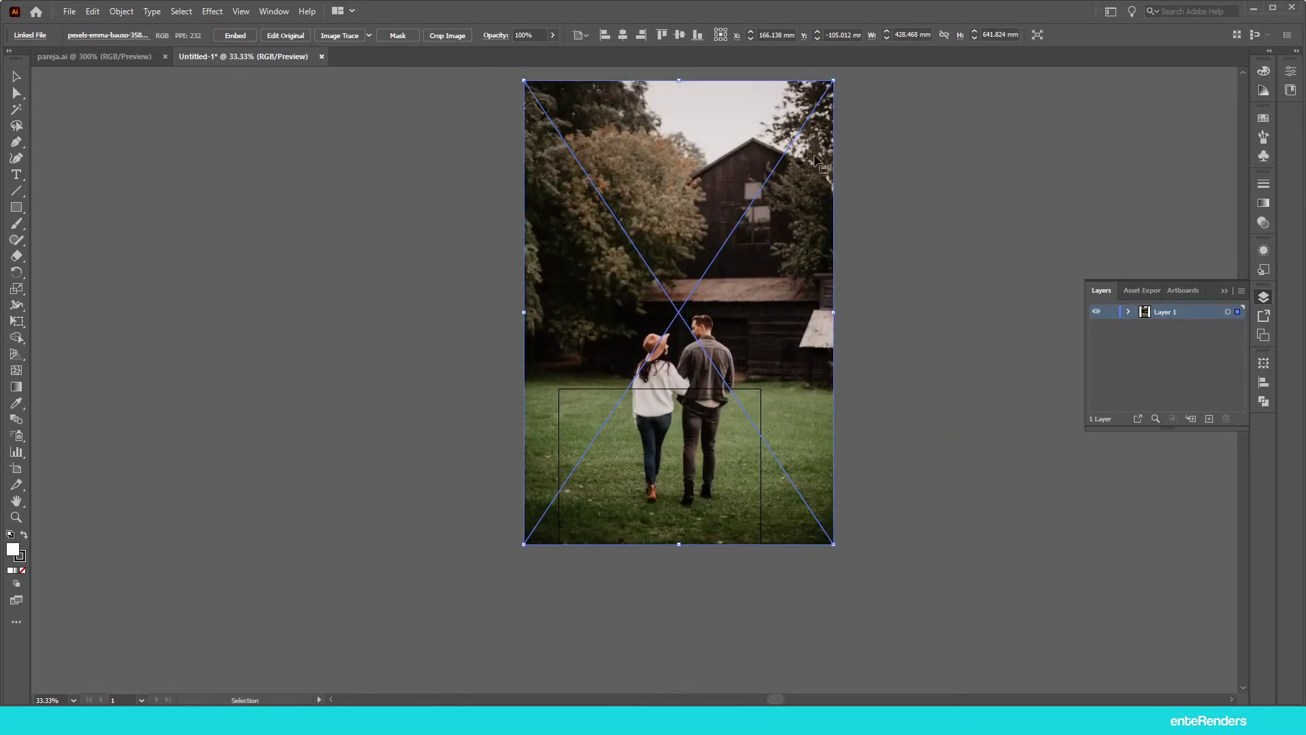
{"action": "scroll", "coordinate": [768, 299], "scroll_direction": "up", "scroll_amount": 1}
{"action": "mouse_move", "coordinate": [833, 114]}
{"action": "left_mouse_down"}
{"action": "mouse_move", "coordinate": [757, 274]}
{"action": "mouse_move", "coordinate": [655, 407]}
{"action": "mouse_move", "coordinate": [742, 381]}
{"action": "left_mouse_up"}
{"action": "scroll", "coordinate": [663, 564], "scroll_direction": "up", "scroll_amount": 3}
{"action": "left_click_drag", "start_coordinate": [723, 333], "coordinate": [735, 341]}
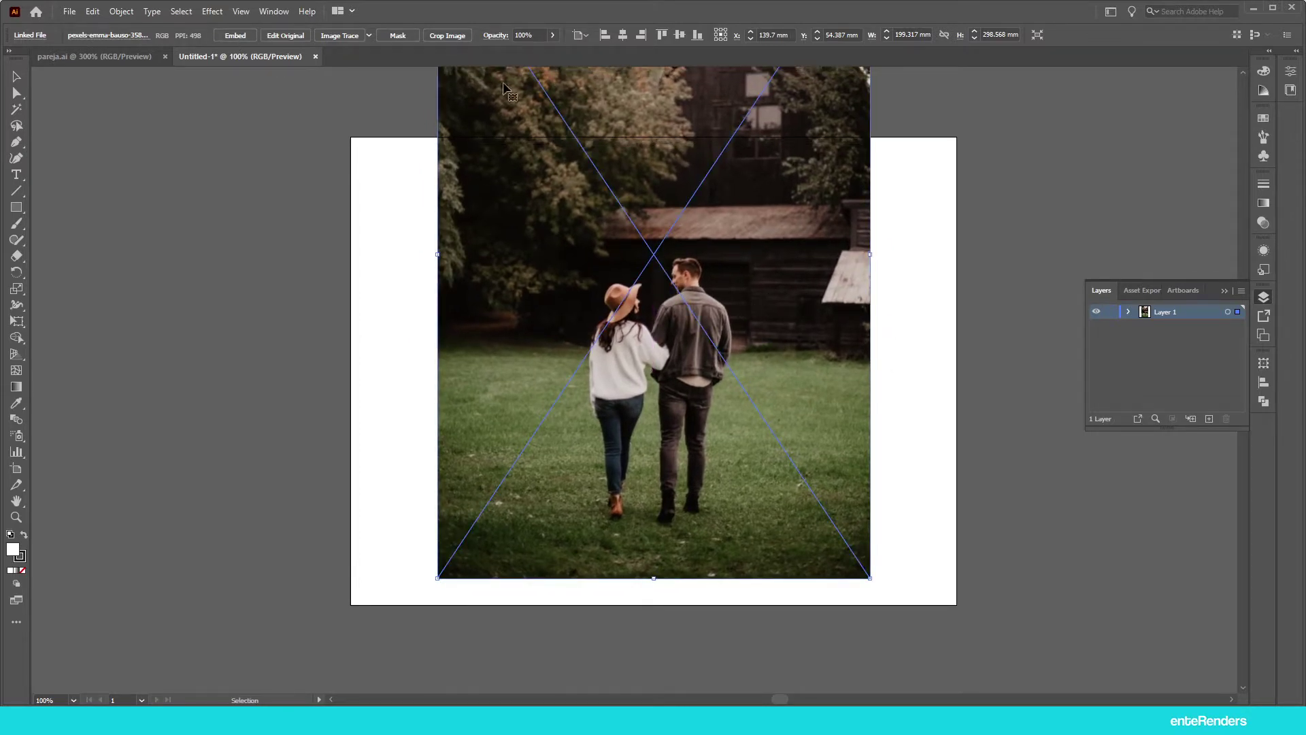
Step: Fade the photo to 58% opacity, rename its layer to ref and lock it
{"action": "left_click", "coordinate": [553, 36]}
{"action": "left_click_drag", "start_coordinate": [550, 52], "coordinate": [530, 52]}
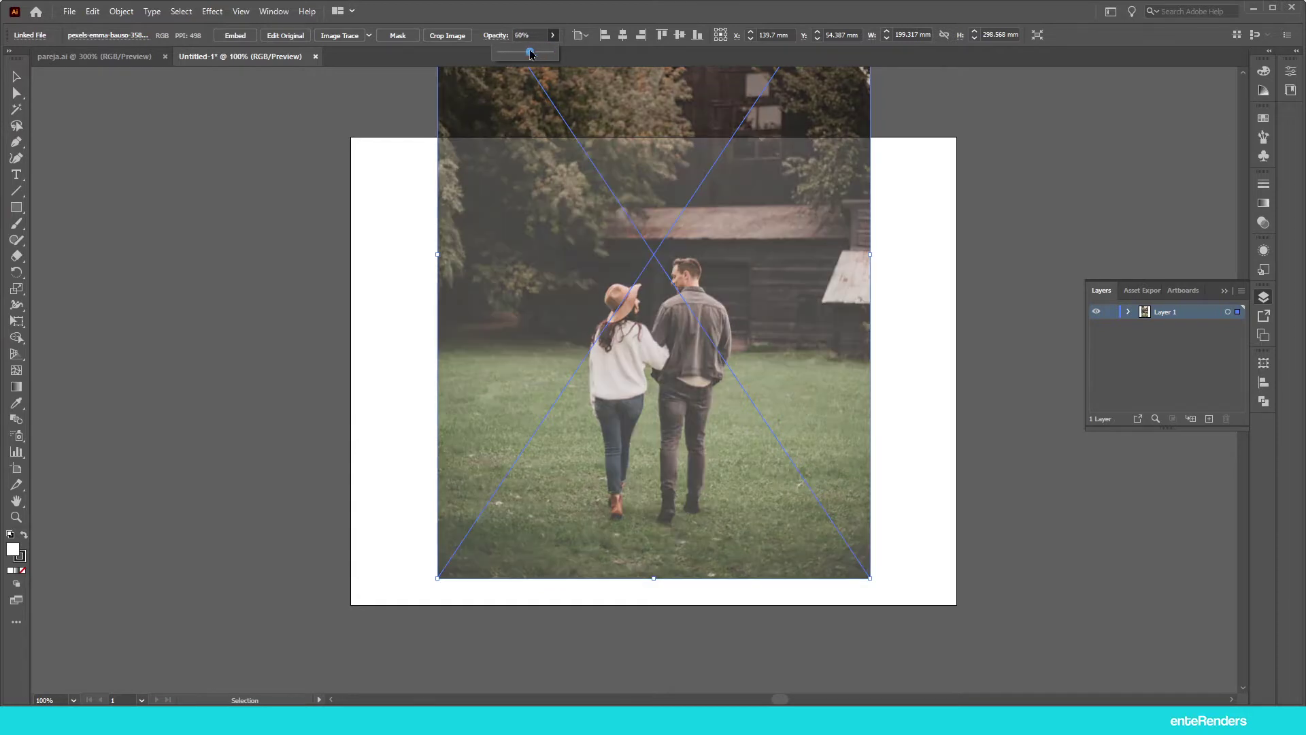
{"action": "left_click", "coordinate": [897, 257]}
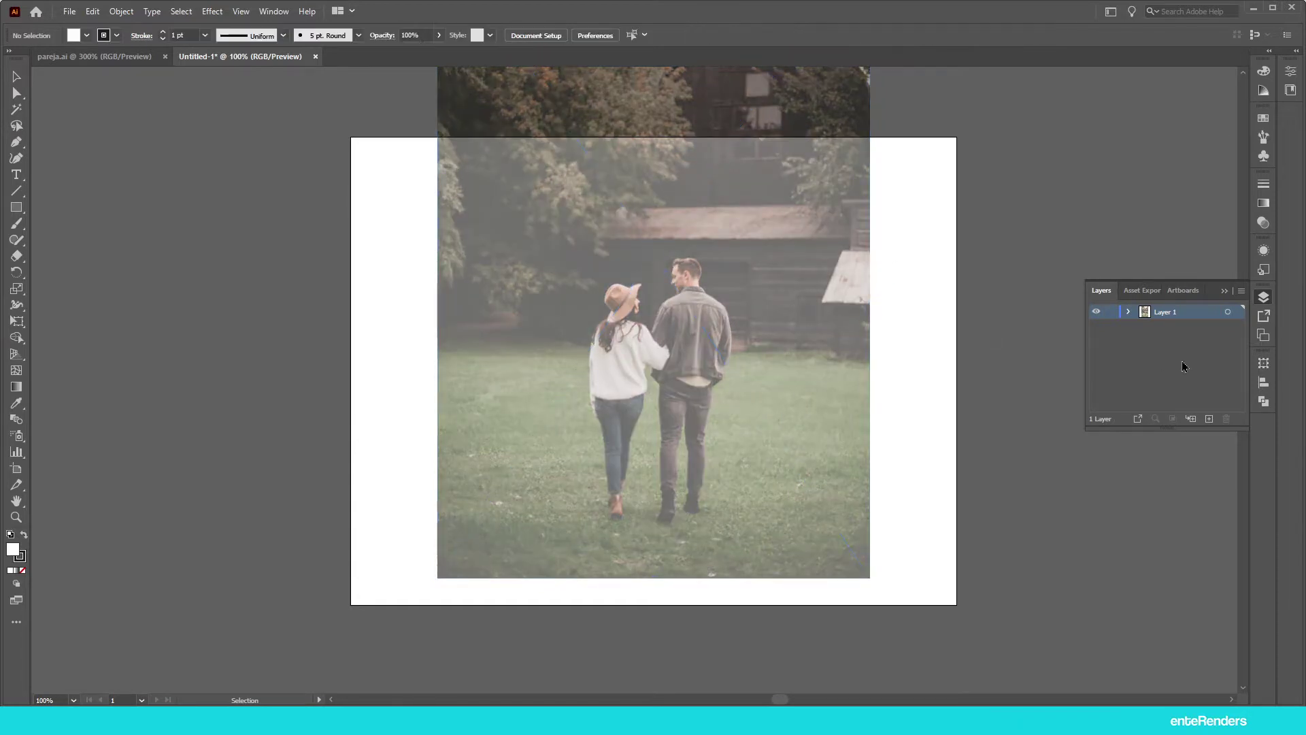
{"action": "double_click", "coordinate": [1166, 312]}
{"action": "type", "text": "re"}
{"action": "left_click", "coordinate": [1109, 312]}
Step: Add a new layer named man above the ref layer
{"action": "left_click", "coordinate": [1208, 418]}
{"action": "double_click", "coordinate": [1219, 309]}
{"action": "type", "text": "Ho"}
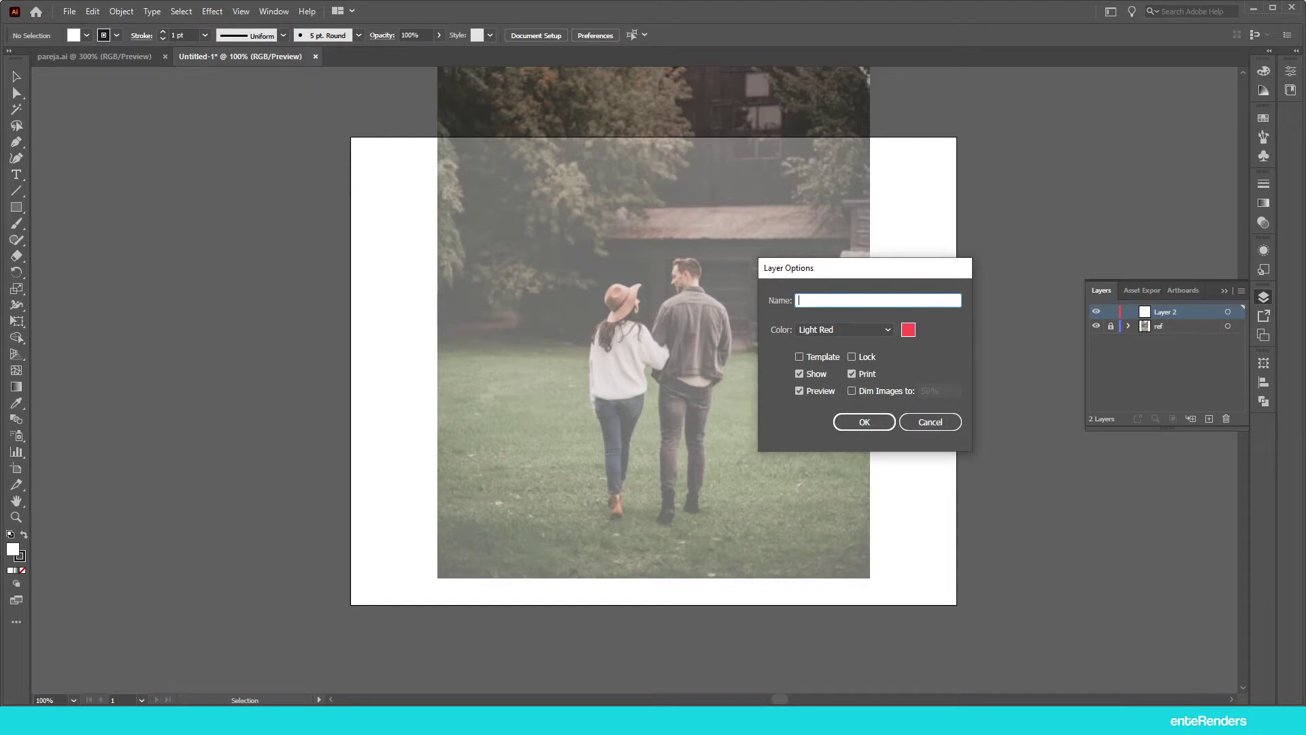
{"action": "left_click", "coordinate": [865, 422]}
{"action": "scroll", "coordinate": [645, 283], "scroll_direction": "up", "scroll_amount": 3}
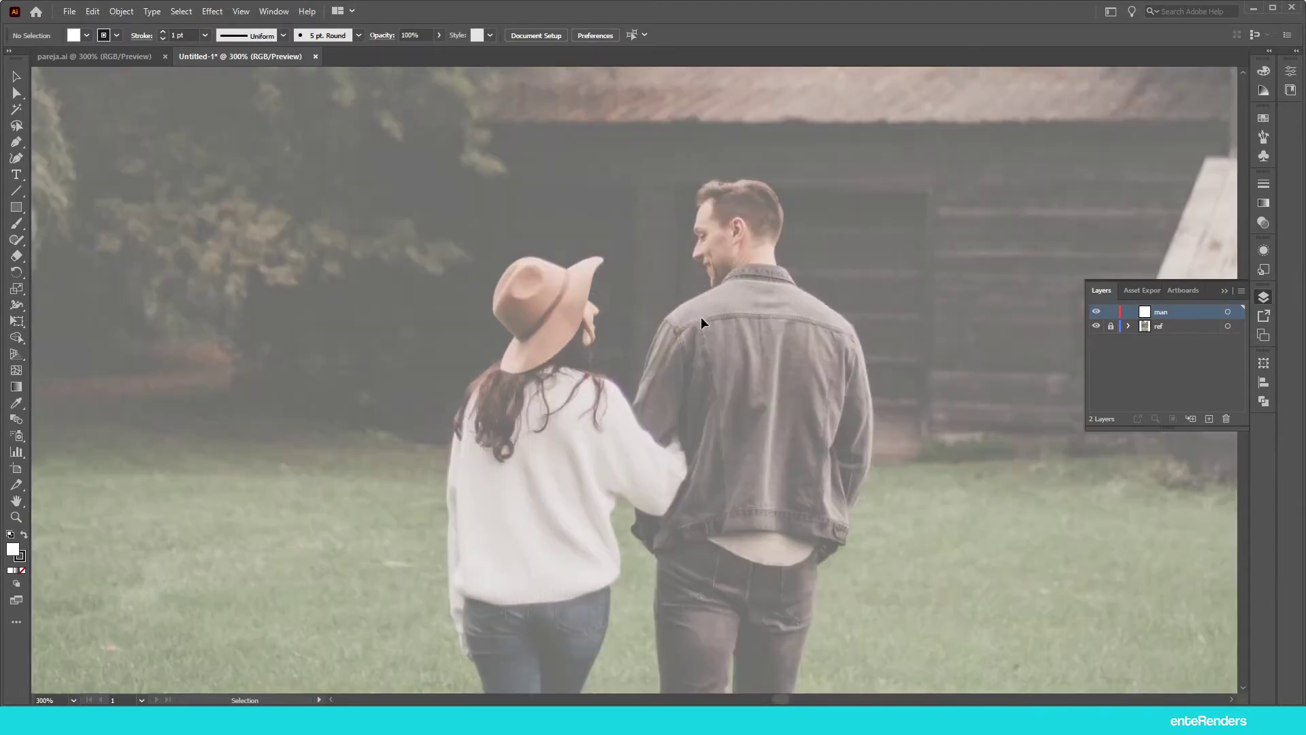
Step: Zoom in on the man's head in the reference photo
{"action": "scroll", "coordinate": [701, 317], "scroll_direction": "down", "scroll_amount": 1}
{"action": "scroll", "coordinate": [685, 272], "scroll_direction": "down", "scroll_amount": 1}
{"action": "scroll", "coordinate": [414, 390], "scroll_direction": "down", "scroll_amount": 2}
{"action": "scroll", "coordinate": [492, 297], "scroll_direction": "down", "scroll_amount": 1}
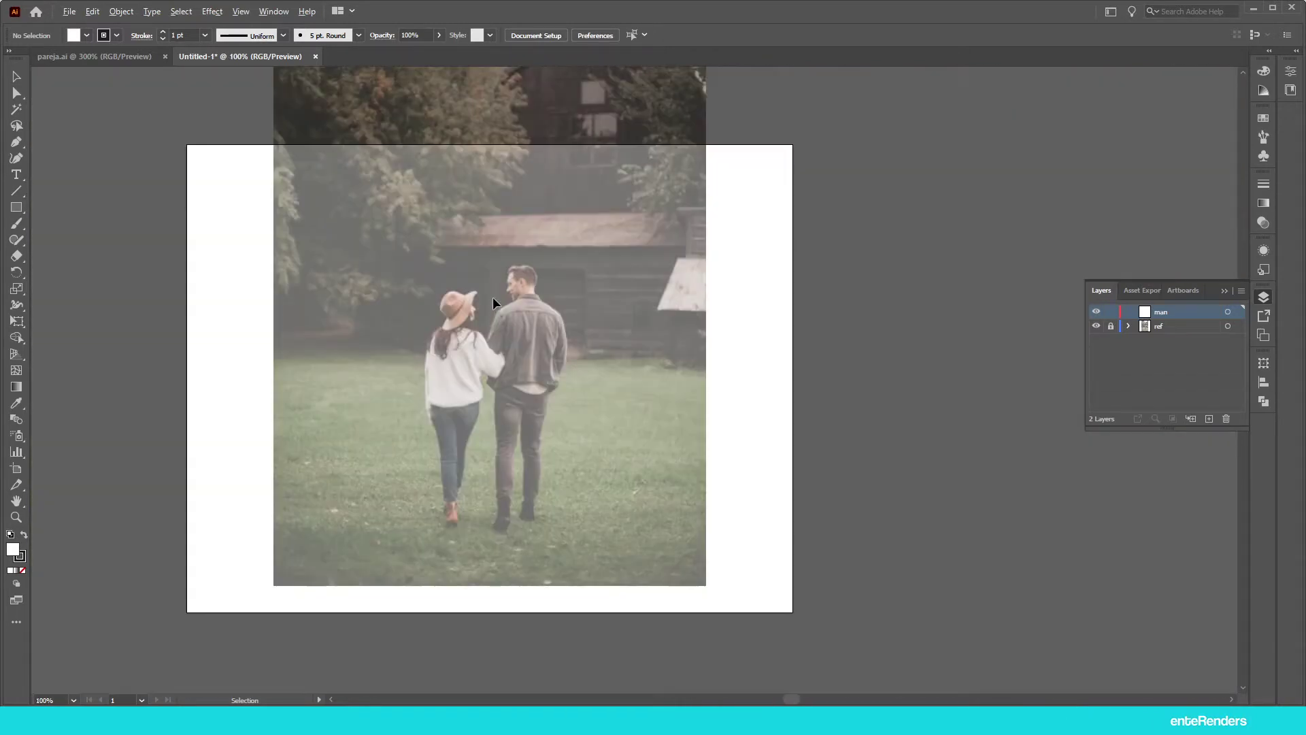
{"action": "scroll", "coordinate": [495, 295], "scroll_direction": "up", "scroll_amount": 4}
{"action": "scroll", "coordinate": [594, 267], "scroll_direction": "down", "scroll_amount": 1}
{"action": "scroll", "coordinate": [593, 266], "scroll_direction": "down", "scroll_amount": 3}
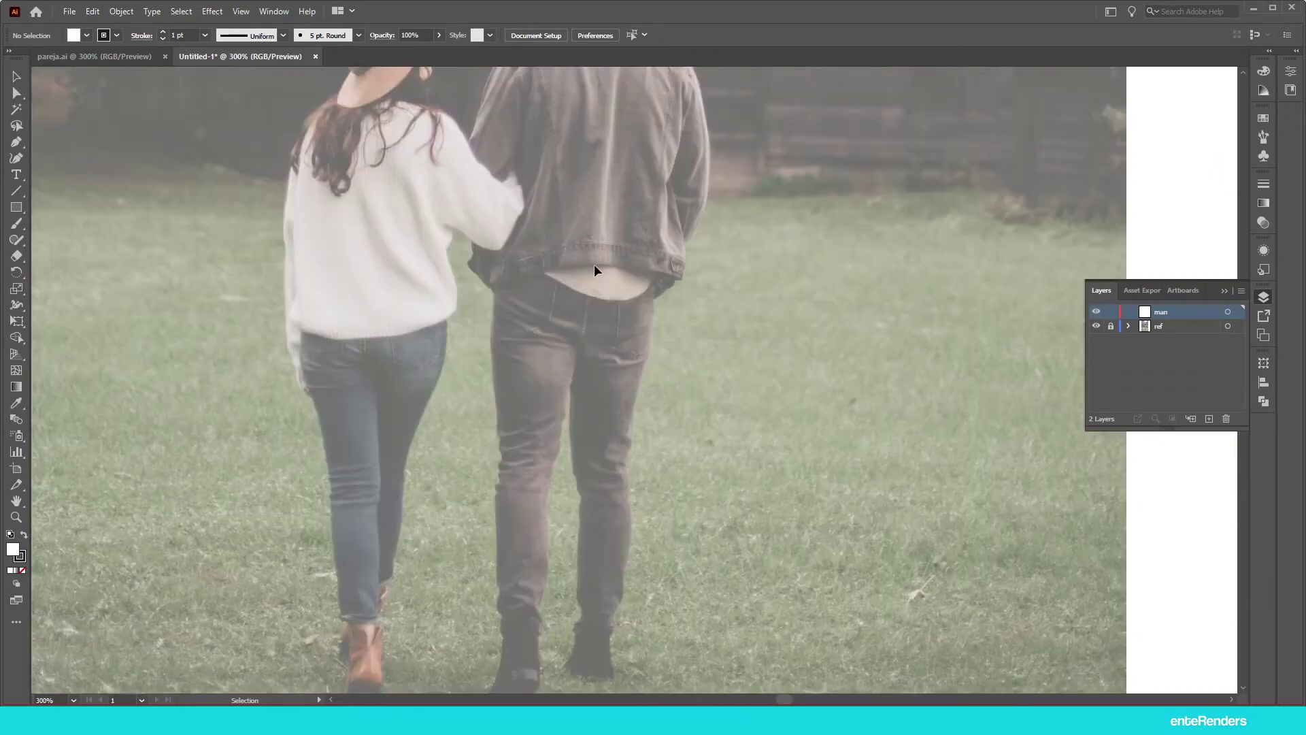
{"action": "scroll", "coordinate": [594, 264], "scroll_direction": "down", "scroll_amount": 1}
{"action": "scroll", "coordinate": [573, 480], "scroll_direction": "up", "scroll_amount": 1}
{"action": "scroll", "coordinate": [615, 386], "scroll_direction": "up", "scroll_amount": 1}
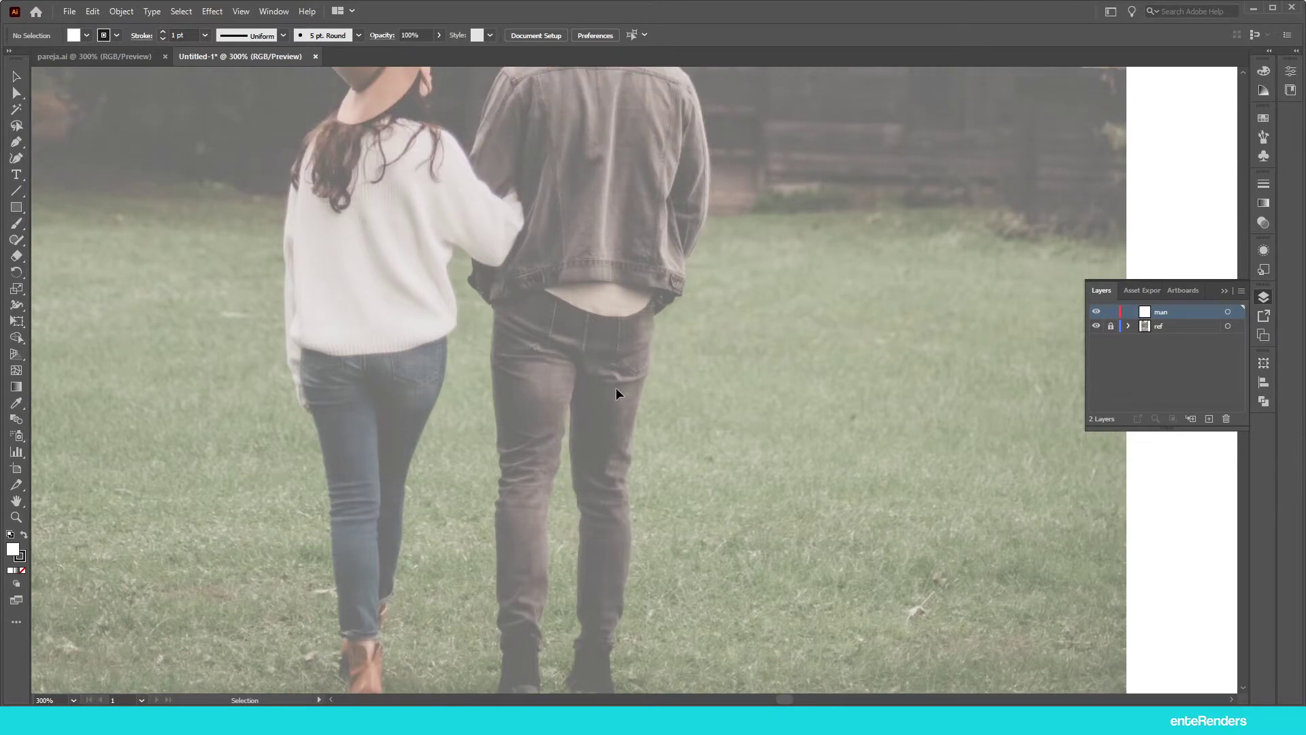
{"action": "scroll", "coordinate": [618, 388], "scroll_direction": "up", "scroll_amount": 2}
{"action": "scroll", "coordinate": [607, 393], "scroll_direction": "up", "scroll_amount": 1}
{"action": "scroll", "coordinate": [593, 308], "scroll_direction": "up", "scroll_amount": 1}
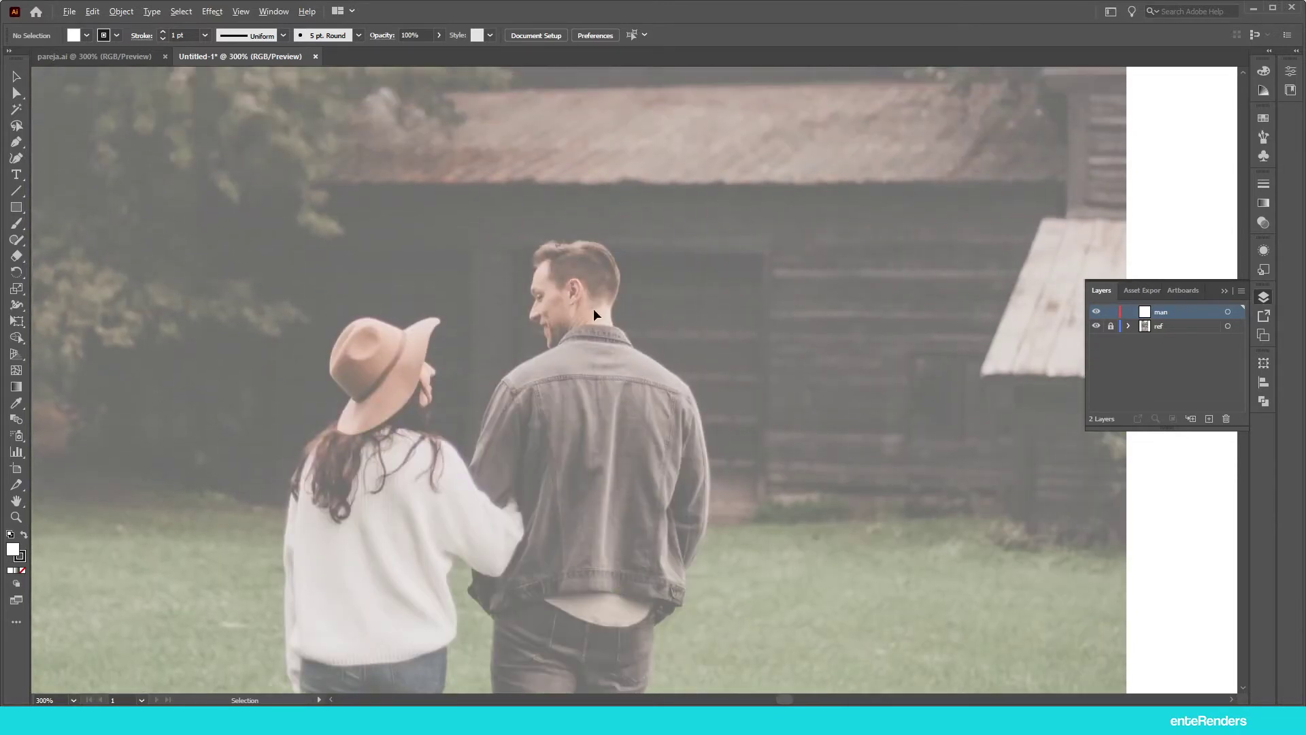
{"action": "scroll", "coordinate": [598, 301], "scroll_direction": "up", "scroll_amount": 3}
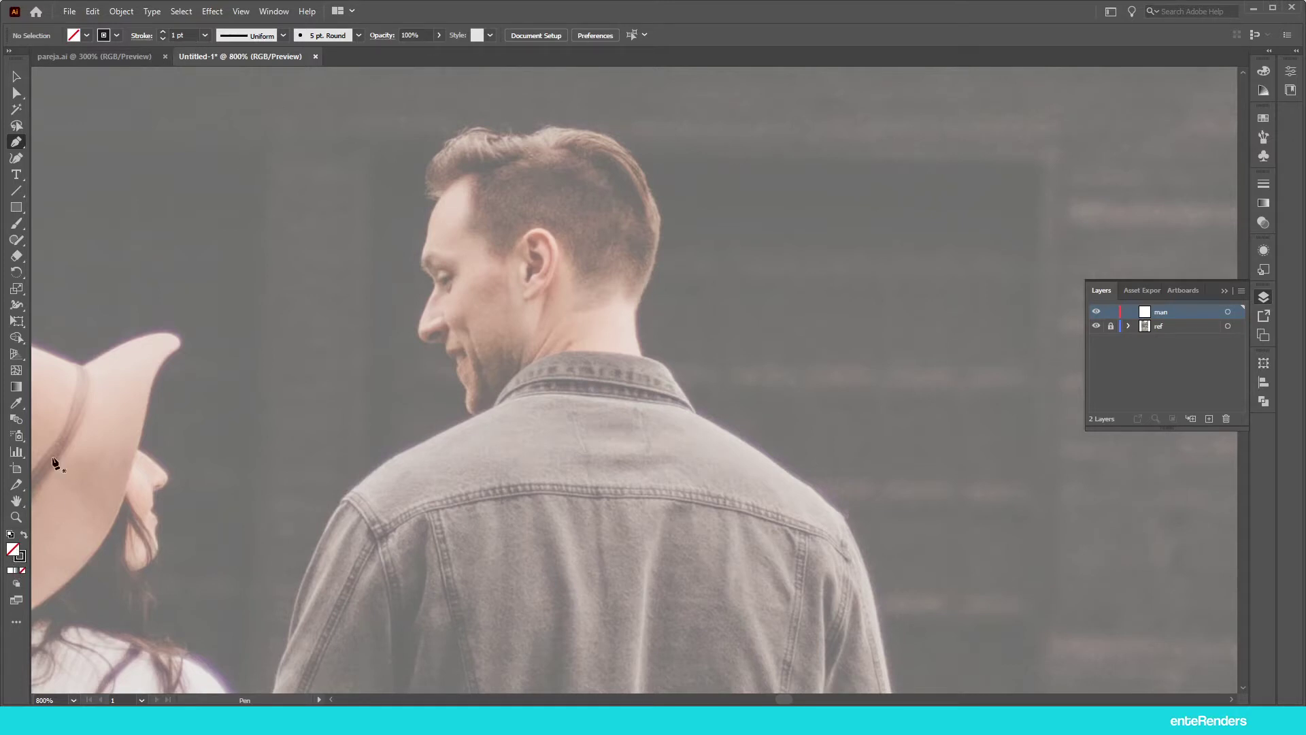
Step: Set the stroke weight to 0.25 pt and draw a trial Pen path along the hairline
{"action": "left_click", "coordinate": [205, 36]}
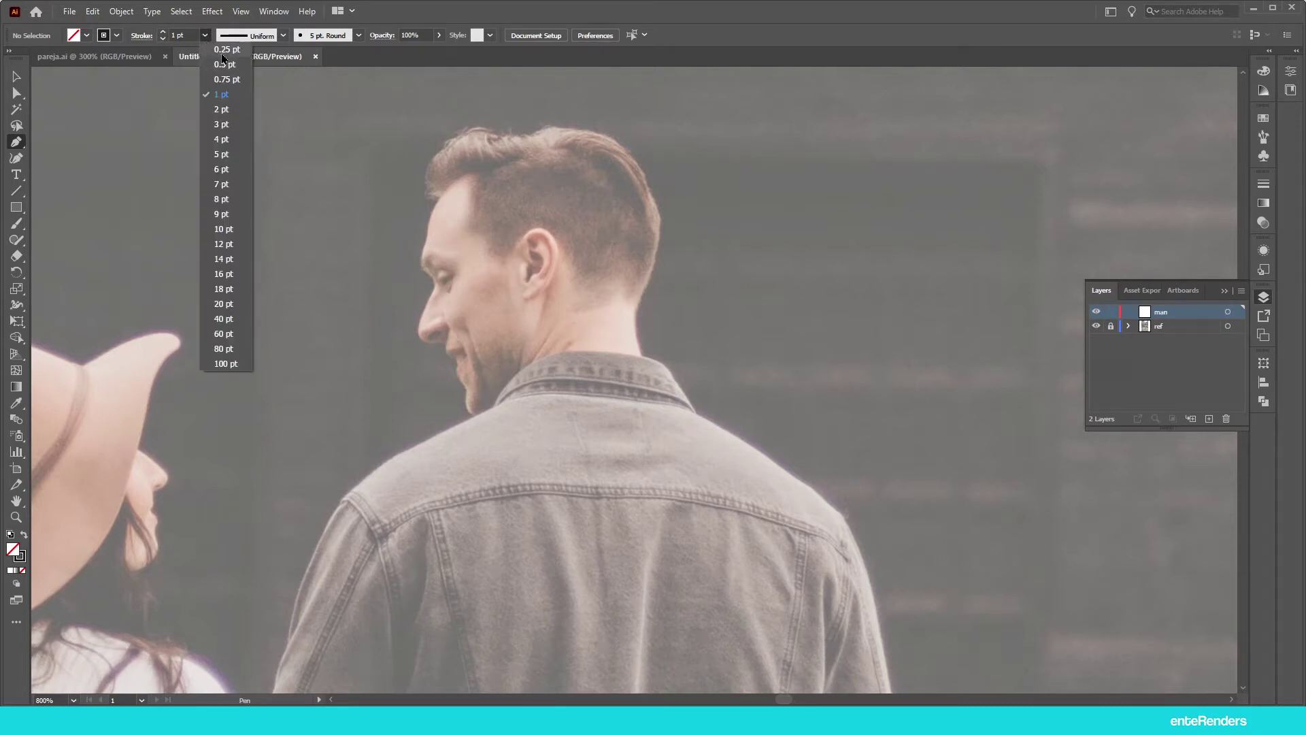
{"action": "left_click", "coordinate": [223, 53]}
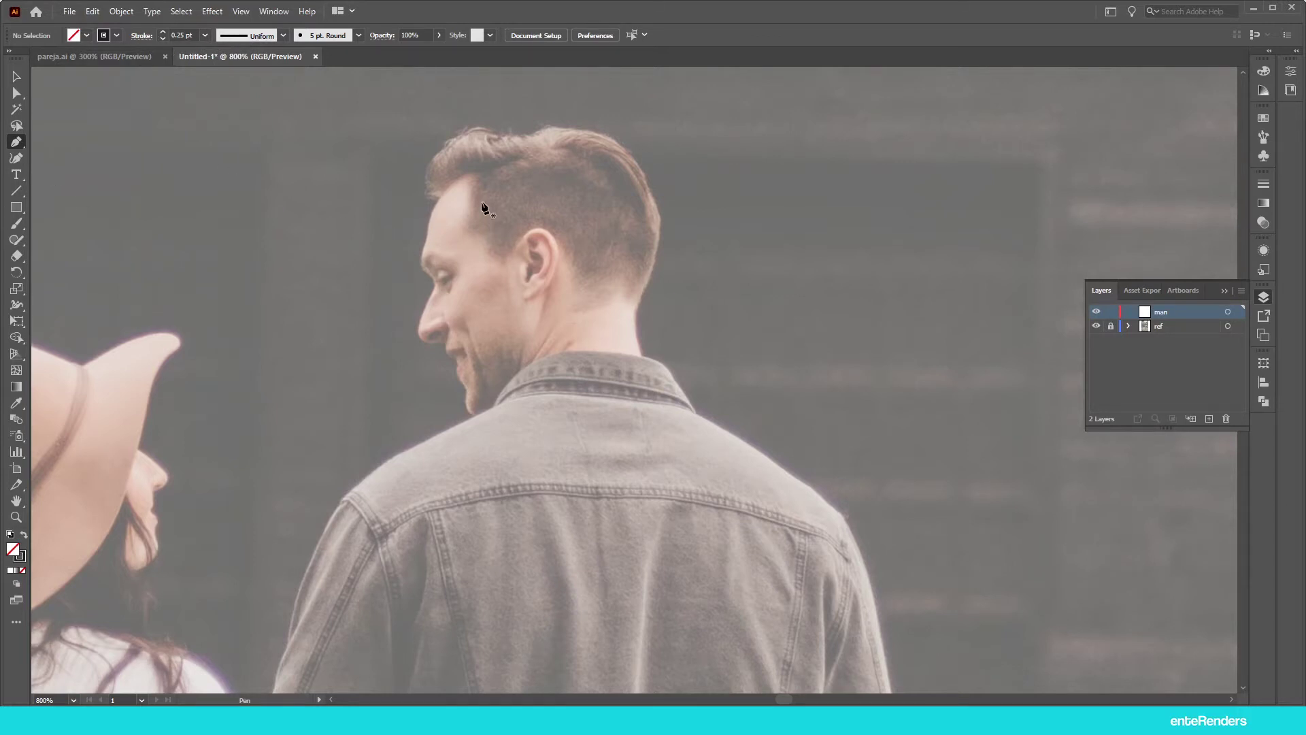
{"action": "left_click", "coordinate": [439, 201]}
{"action": "mouse_move", "coordinate": [471, 175]}
{"action": "left_mouse_down"}
{"action": "mouse_move", "coordinate": [492, 175]}
{"action": "mouse_move", "coordinate": [478, 178]}
{"action": "left_mouse_up"}
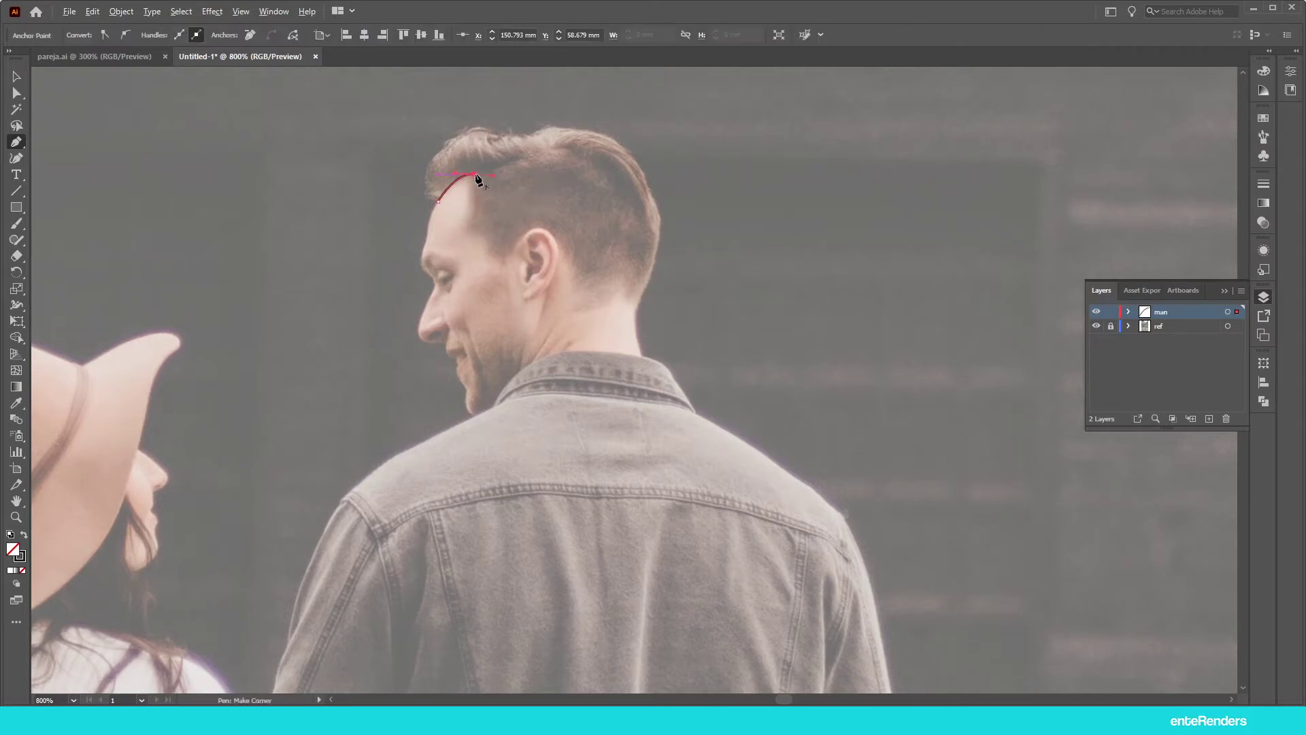
{"action": "left_click_drag", "start_coordinate": [468, 226], "coordinate": [498, 269]}
{"action": "key", "text": "ctrl+plus"}
{"action": "key", "text": "ctrl+plus"}
{"action": "key", "text": "ctrl+plus"}
{"action": "left_click_drag", "start_coordinate": [524, 336], "coordinate": [492, 283]}
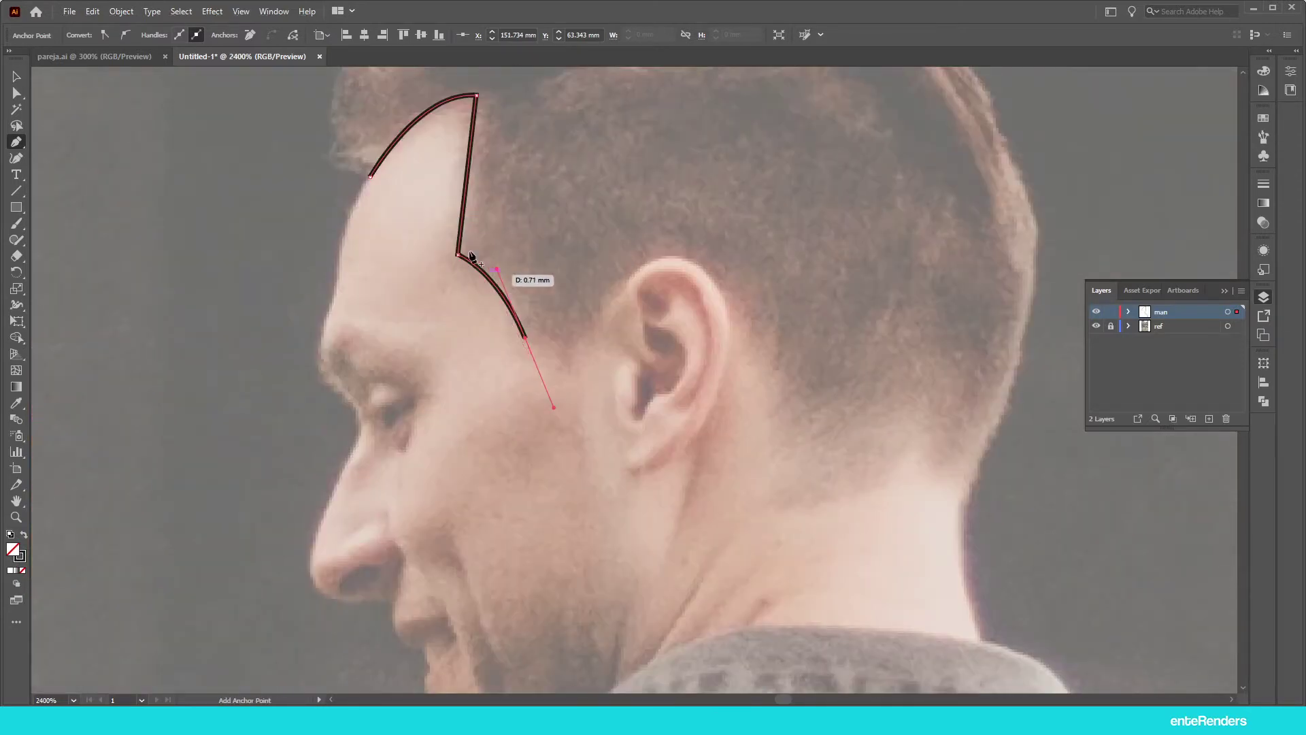
Step: Undo the last point and delete the trial hair outline
{"action": "scroll", "coordinate": [457, 245], "scroll_direction": "down", "scroll_amount": 2}
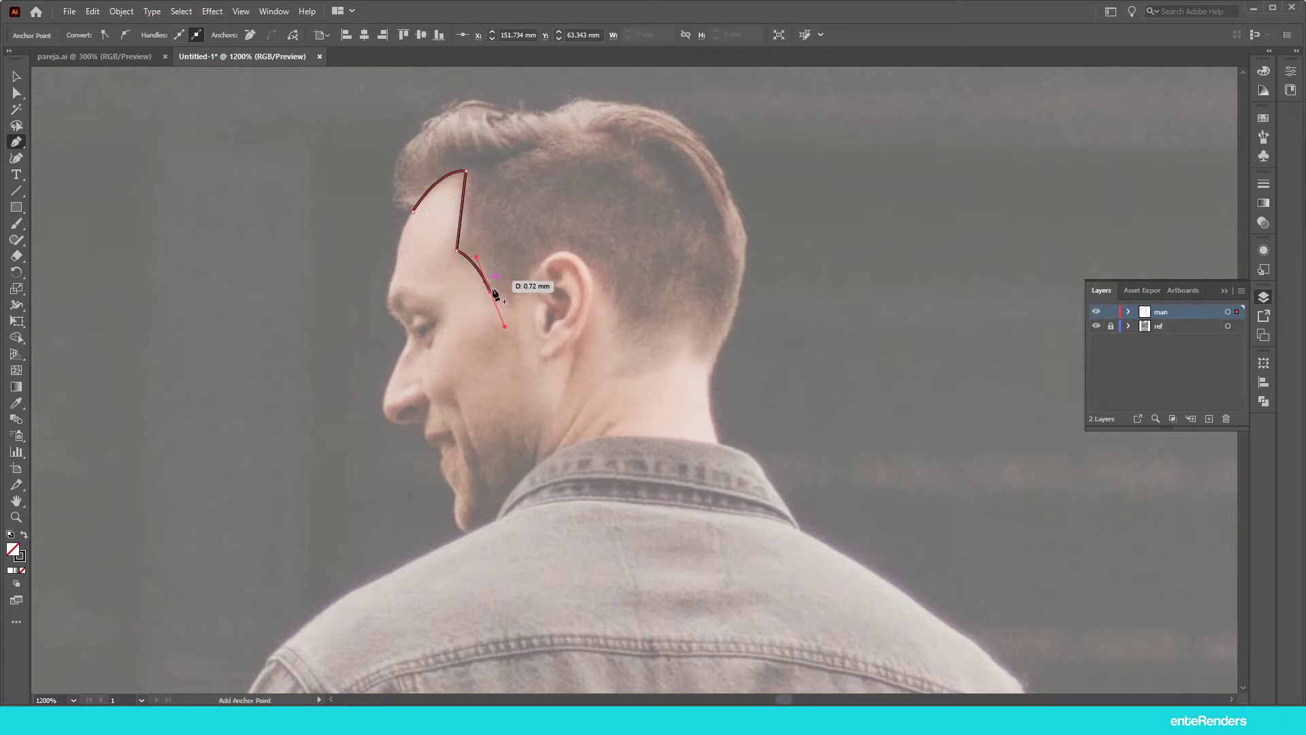
{"action": "scroll", "coordinate": [491, 286], "scroll_direction": "down", "scroll_amount": 1}
{"action": "scroll", "coordinate": [491, 286], "scroll_direction": "up", "scroll_amount": 1}
{"action": "scroll", "coordinate": [491, 286], "scroll_direction": "up", "scroll_amount": 1}
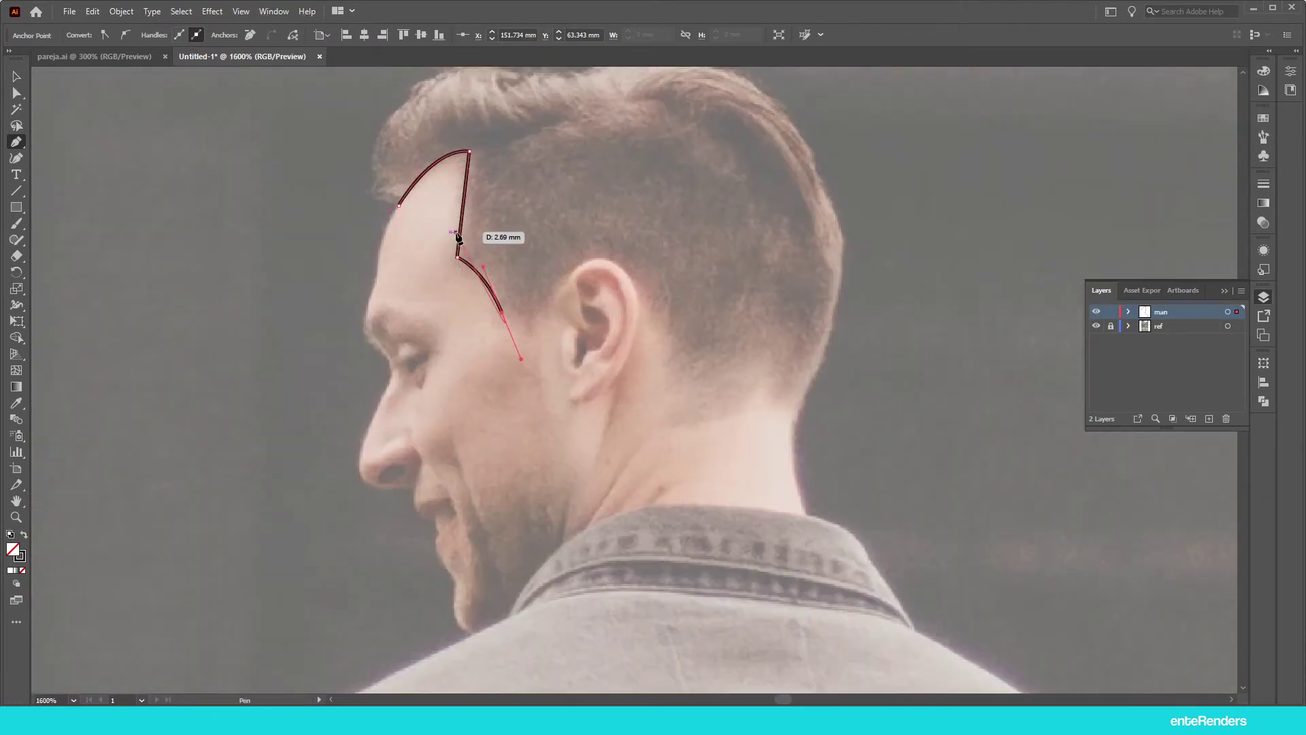
{"action": "scroll", "coordinate": [470, 256], "scroll_direction": "down", "scroll_amount": 3}
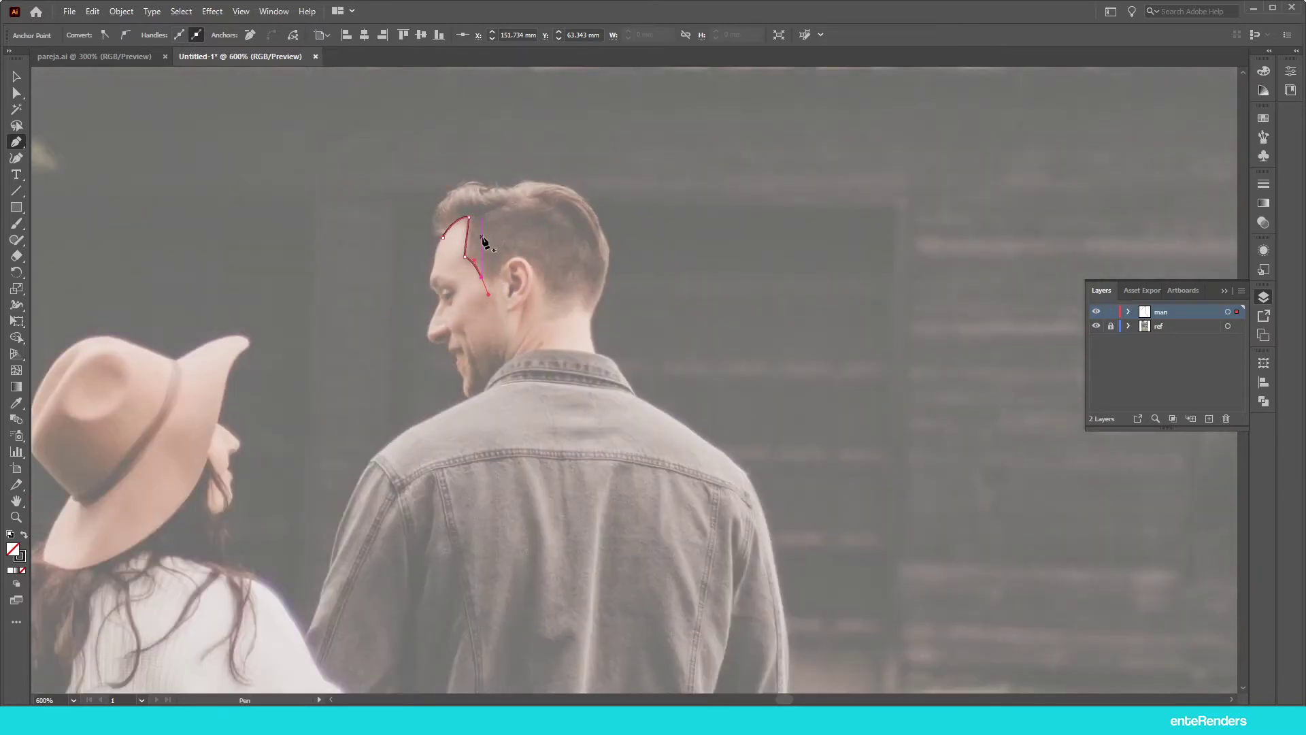
{"action": "key", "text": "ctrl+z"}
{"action": "key", "text": "Delete"}
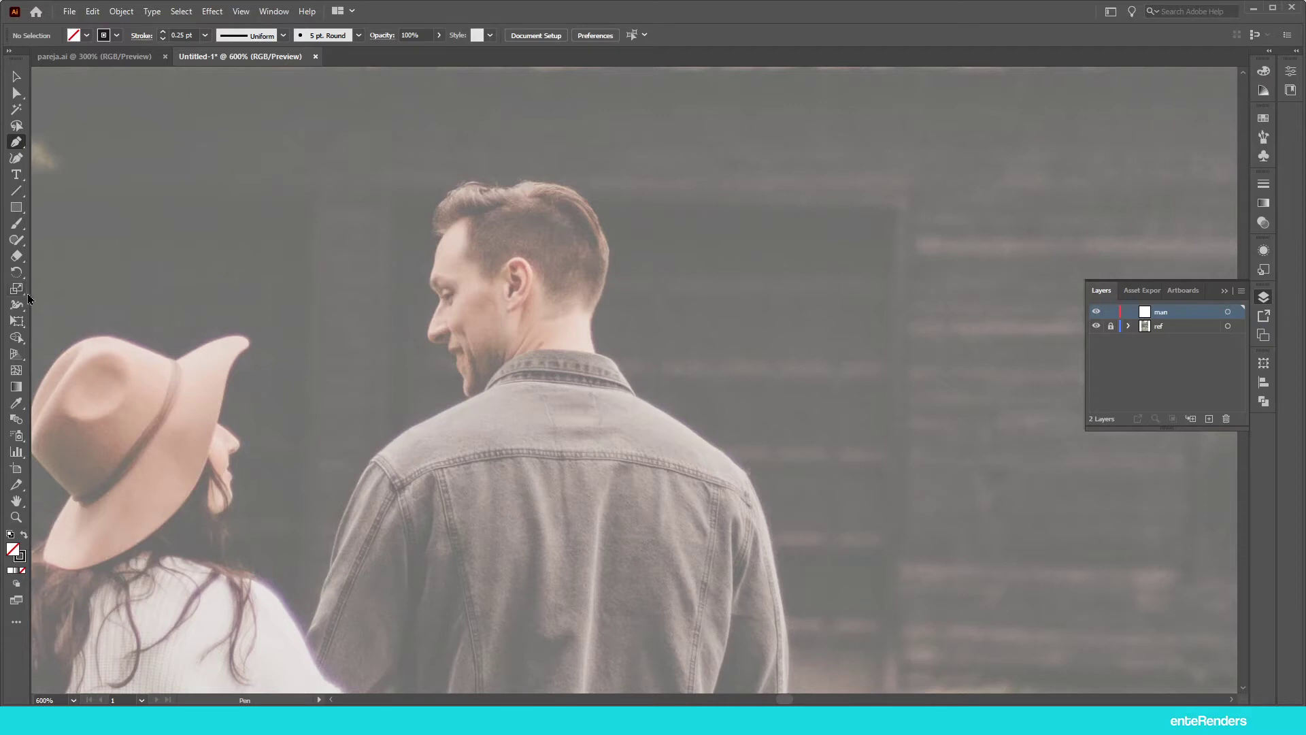
Step: Sketch trial Pencil strokes around the hair and neck, undoing the stray neck loop
{"action": "key", "text": "n"}
{"action": "right_click", "coordinate": [19, 244]}
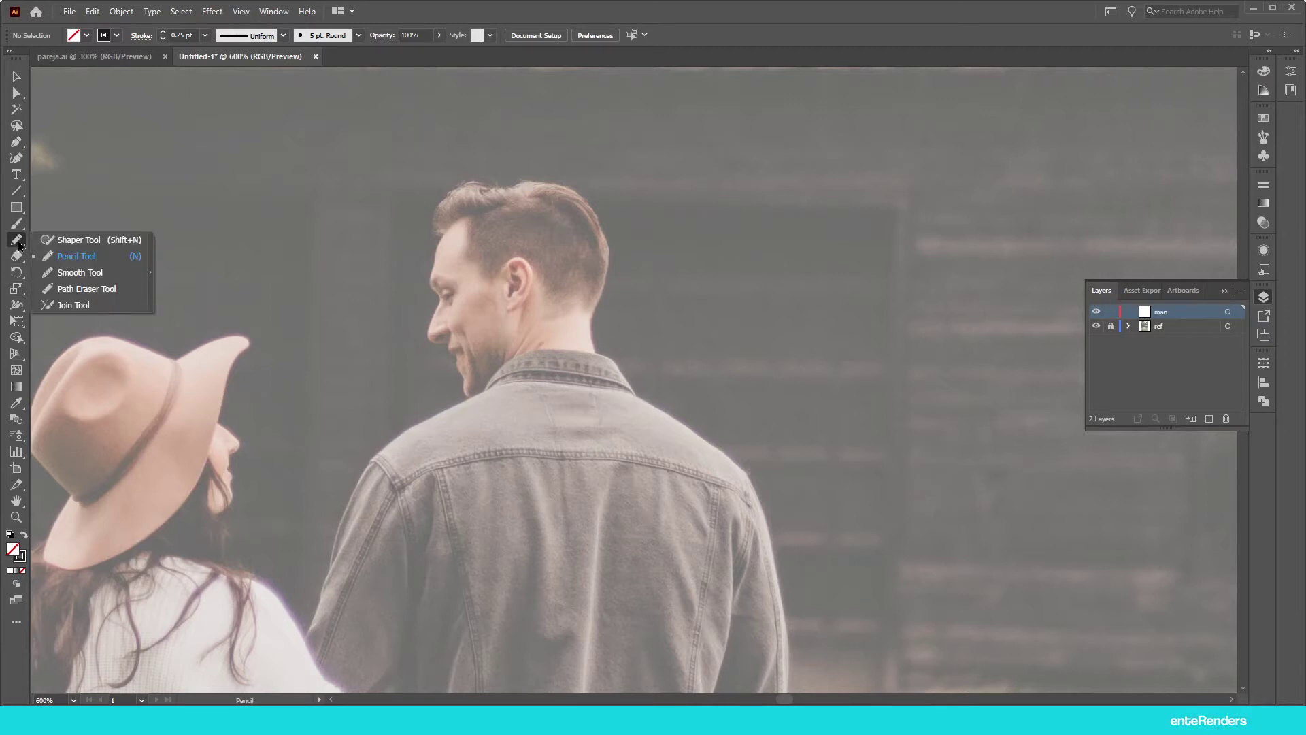
{"action": "left_click", "coordinate": [79, 255]}
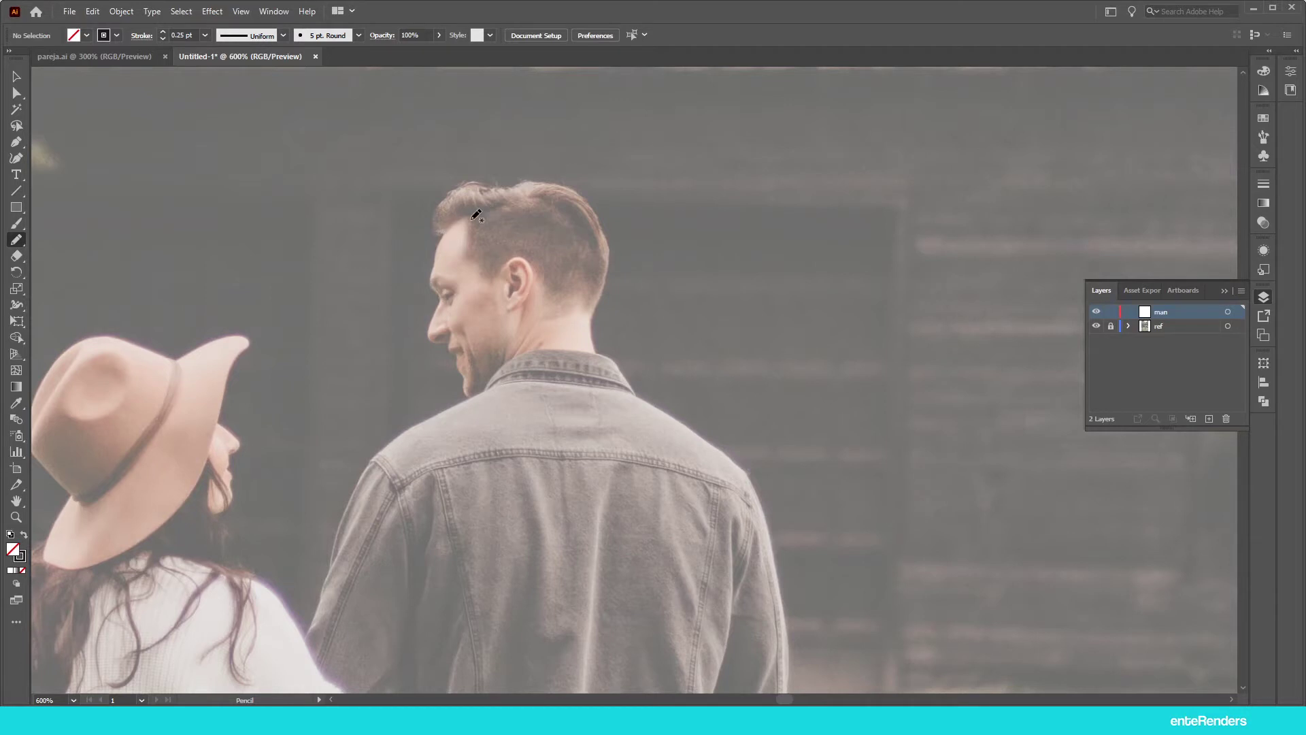
{"action": "mouse_move", "coordinate": [476, 215]}
{"action": "left_mouse_down"}
{"action": "mouse_move", "coordinate": [555, 177]}
{"action": "mouse_move", "coordinate": [503, 266]}
{"action": "left_mouse_up"}
{"action": "left_click_drag", "start_coordinate": [503, 266], "coordinate": [466, 211]}
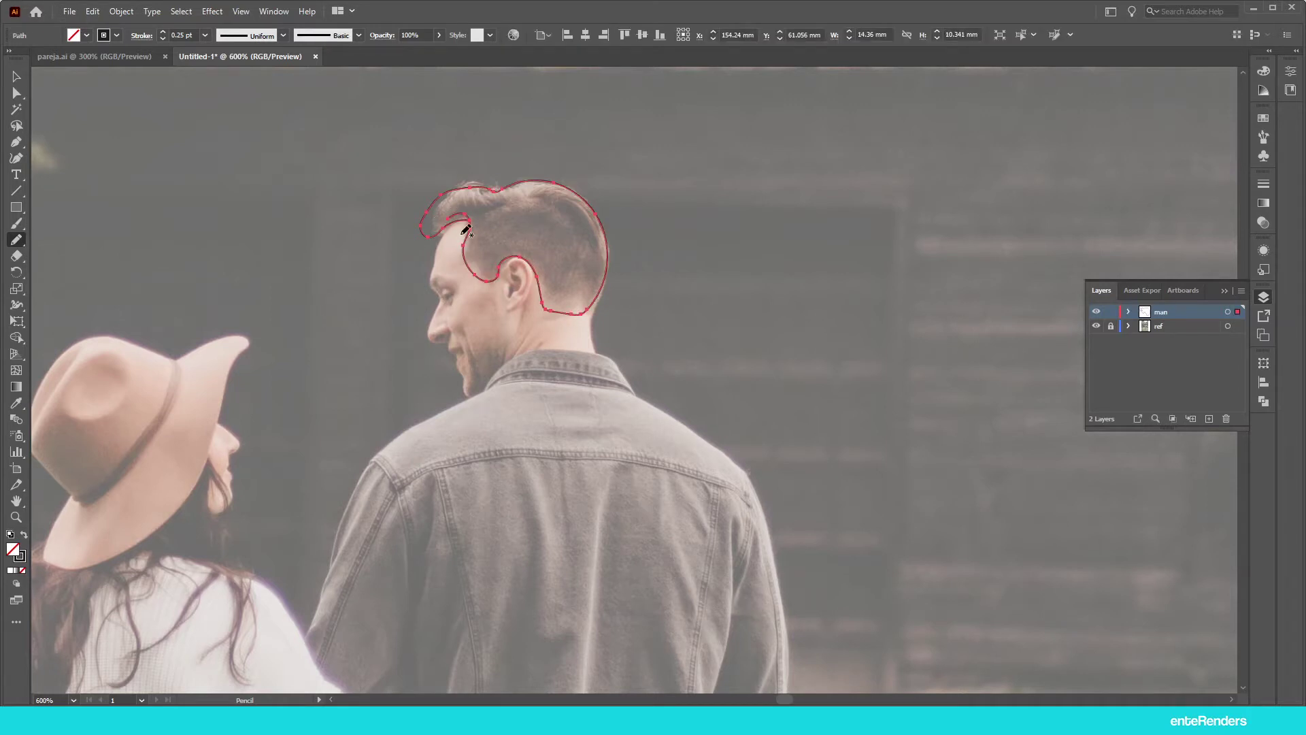
{"action": "left_click_drag", "start_coordinate": [519, 334], "coordinate": [613, 378]}
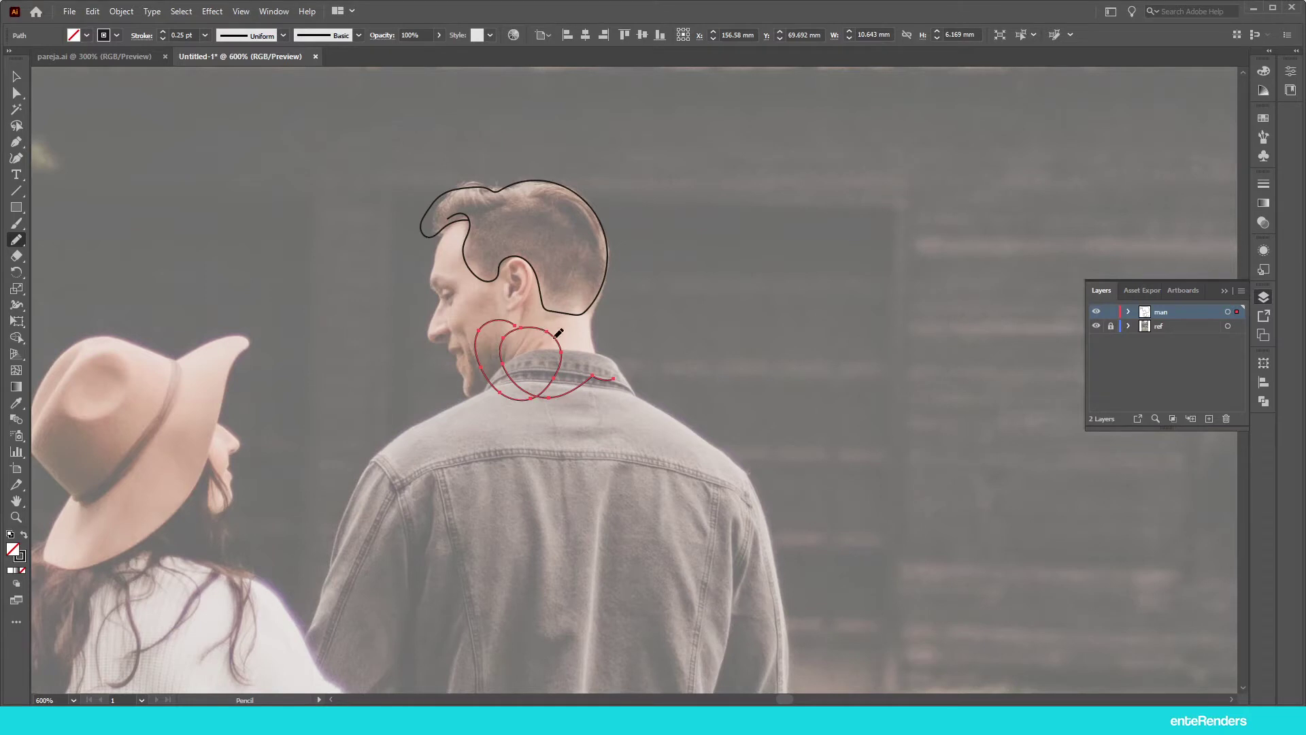
{"action": "key", "text": "ctrl+z"}
{"action": "key", "text": "ctrl+z"}
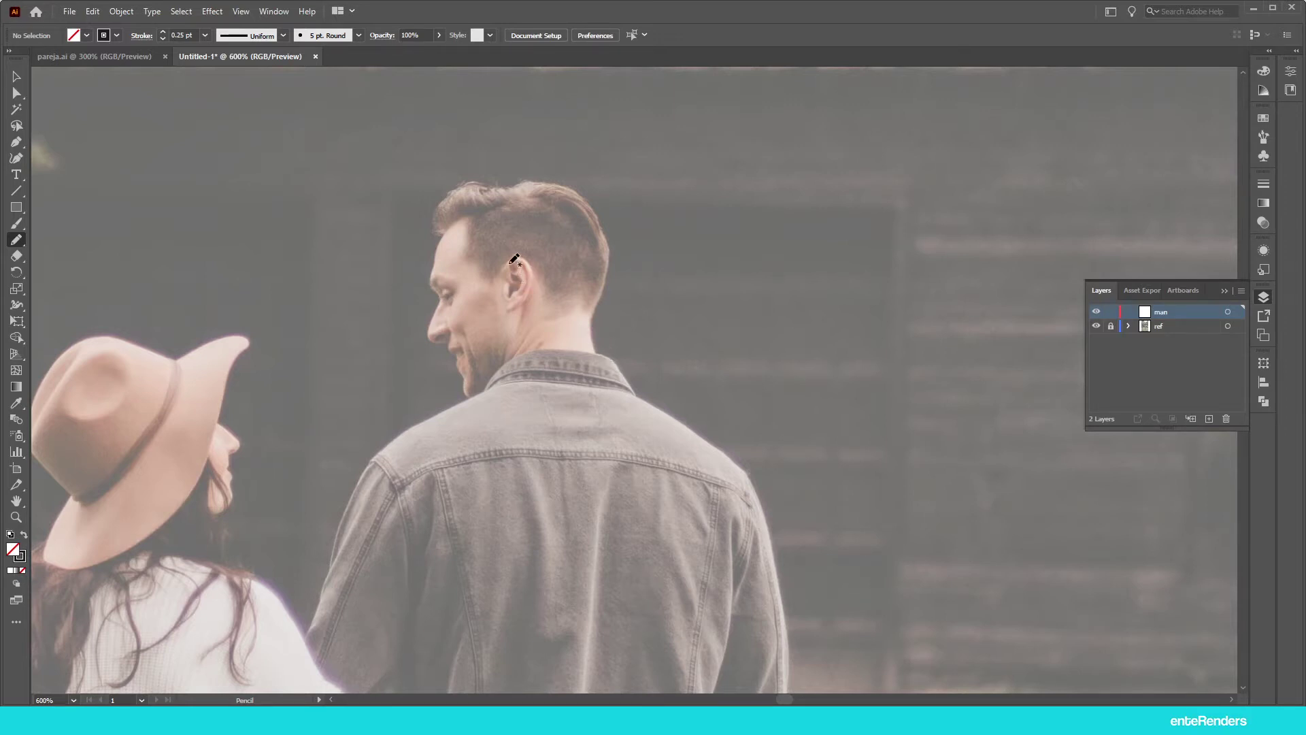
Step: Zoom in on the head and begin tracing the man's head profile
{"action": "scroll", "coordinate": [517, 282], "scroll_direction": "up", "scroll_amount": 1}
{"action": "key", "text": "super"}
{"action": "scroll", "coordinate": [497, 306], "scroll_direction": "down", "scroll_amount": 1}
{"action": "scroll", "coordinate": [501, 313], "scroll_direction": "up", "scroll_amount": 2}
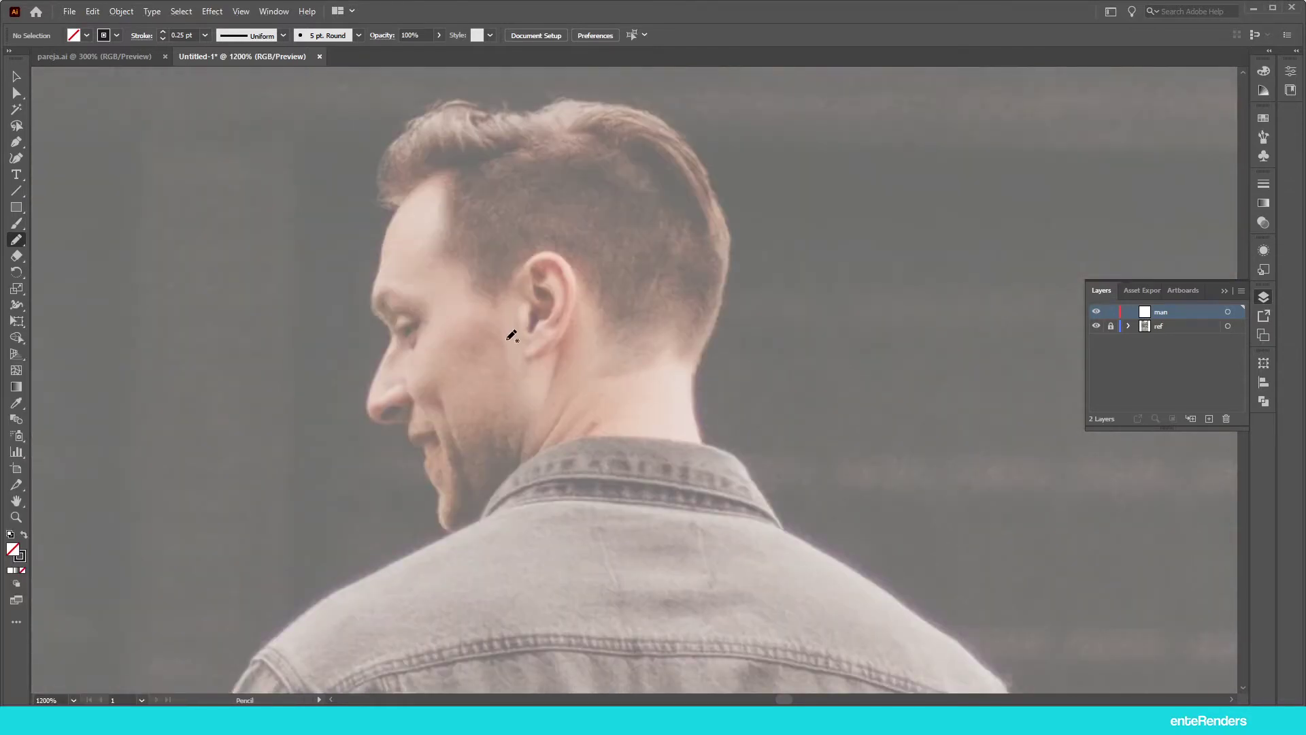
{"action": "scroll", "coordinate": [510, 333], "scroll_direction": "up", "scroll_amount": 1}
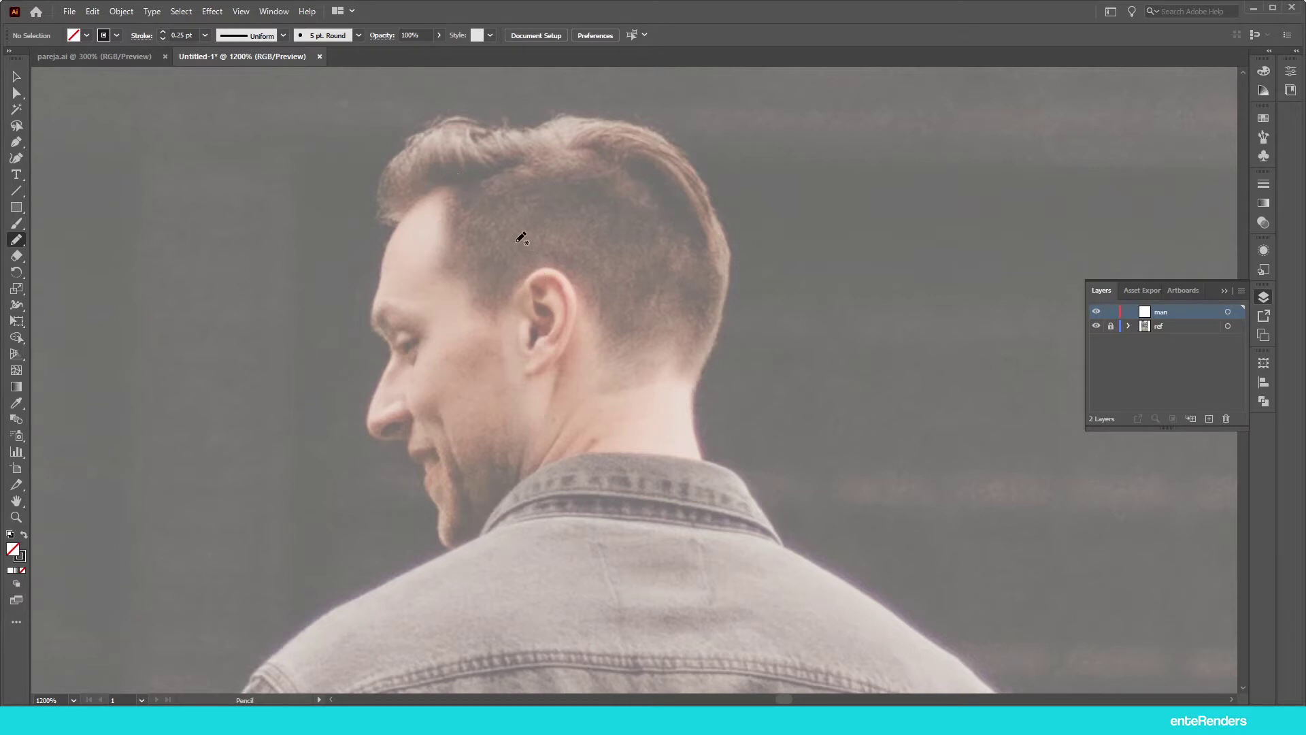
{"action": "mouse_move", "coordinate": [395, 231]}
{"action": "left_mouse_down"}
{"action": "mouse_move", "coordinate": [377, 285]}
{"action": "mouse_move", "coordinate": [388, 334]}
{"action": "mouse_move", "coordinate": [371, 427]}
{"action": "mouse_move", "coordinate": [409, 425]}
{"action": "mouse_move", "coordinate": [449, 539]}
{"action": "mouse_move", "coordinate": [570, 478]}
{"action": "mouse_move", "coordinate": [704, 476]}
{"action": "mouse_move", "coordinate": [701, 350]}
{"action": "mouse_move", "coordinate": [720, 261]}
{"action": "mouse_move", "coordinate": [689, 177]}
{"action": "mouse_move", "coordinate": [638, 145]}
{"action": "mouse_move", "coordinate": [577, 154]}
{"action": "mouse_move", "coordinate": [442, 190]}
{"action": "mouse_move", "coordinate": [400, 216]}
{"action": "left_mouse_up"}
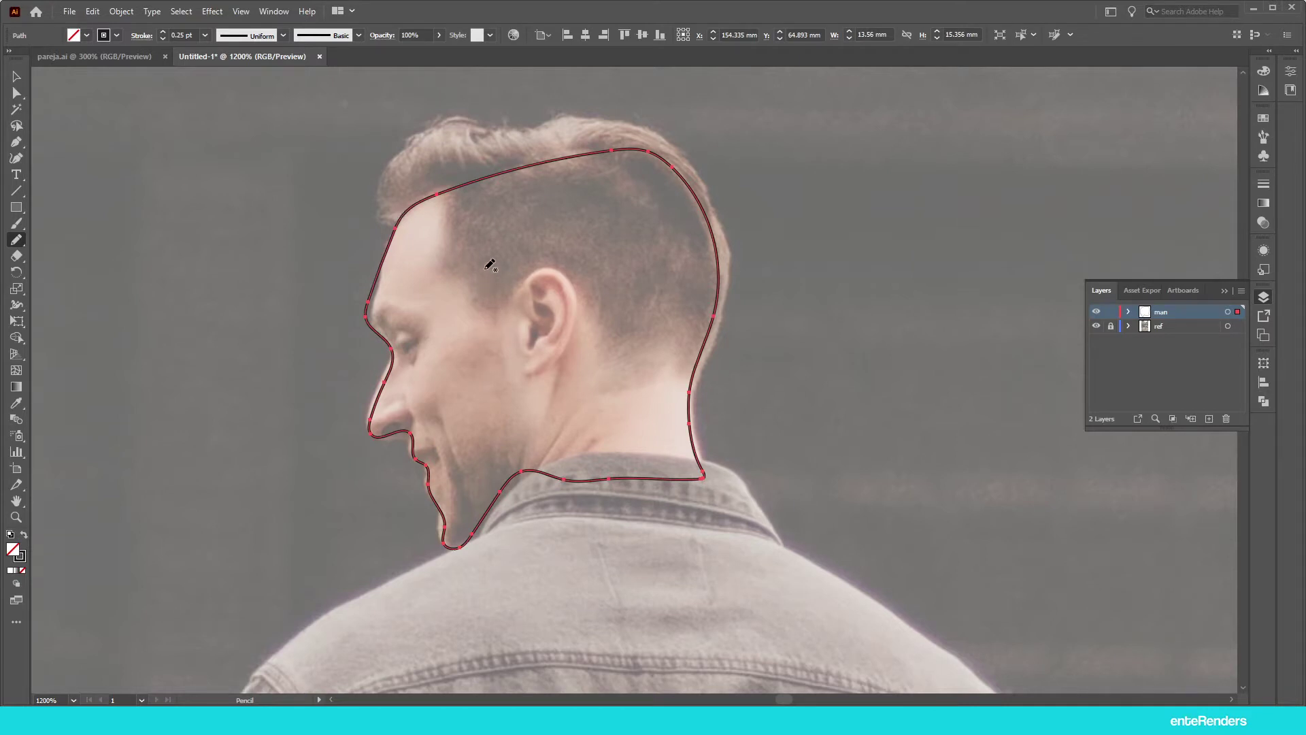
Step: Complete the closed head-to-collar profile, redrawing the eye and nose area, then deselect
{"action": "left_click_drag", "start_coordinate": [581, 419], "coordinate": [599, 437]}
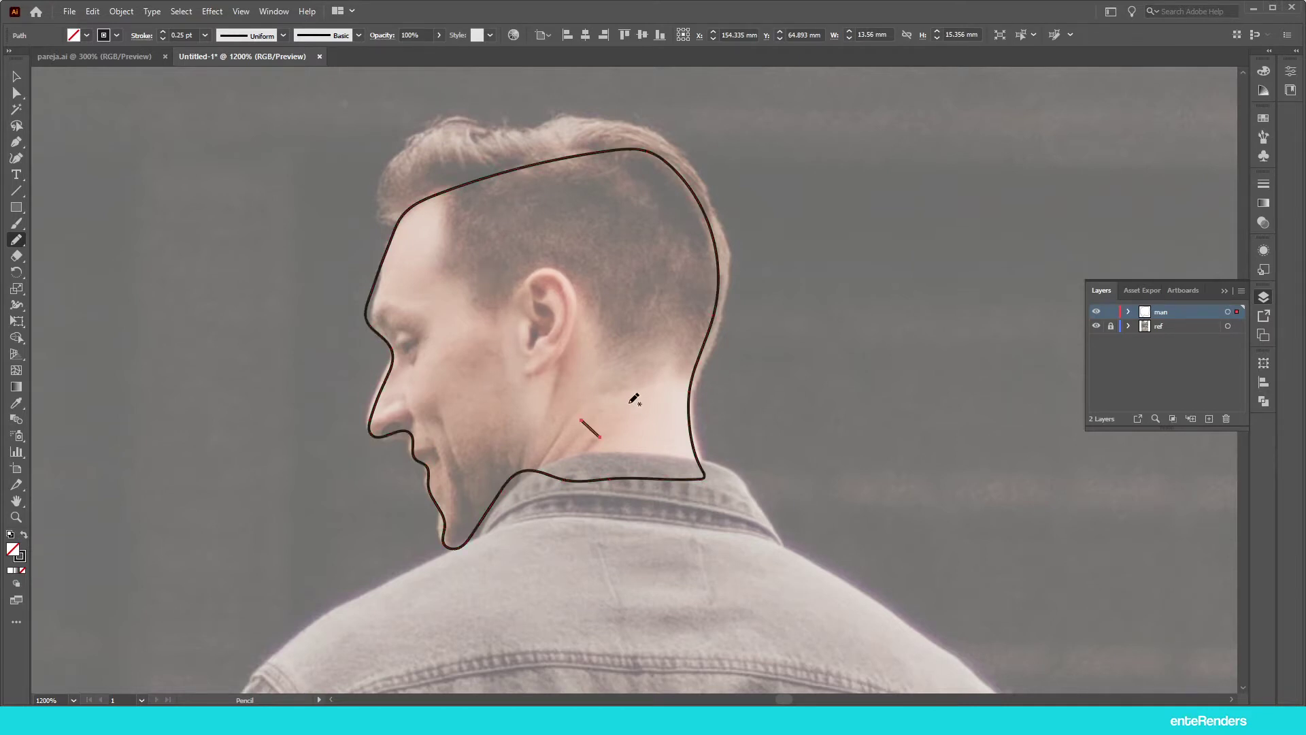
{"action": "key", "text": "ctrl+z"}
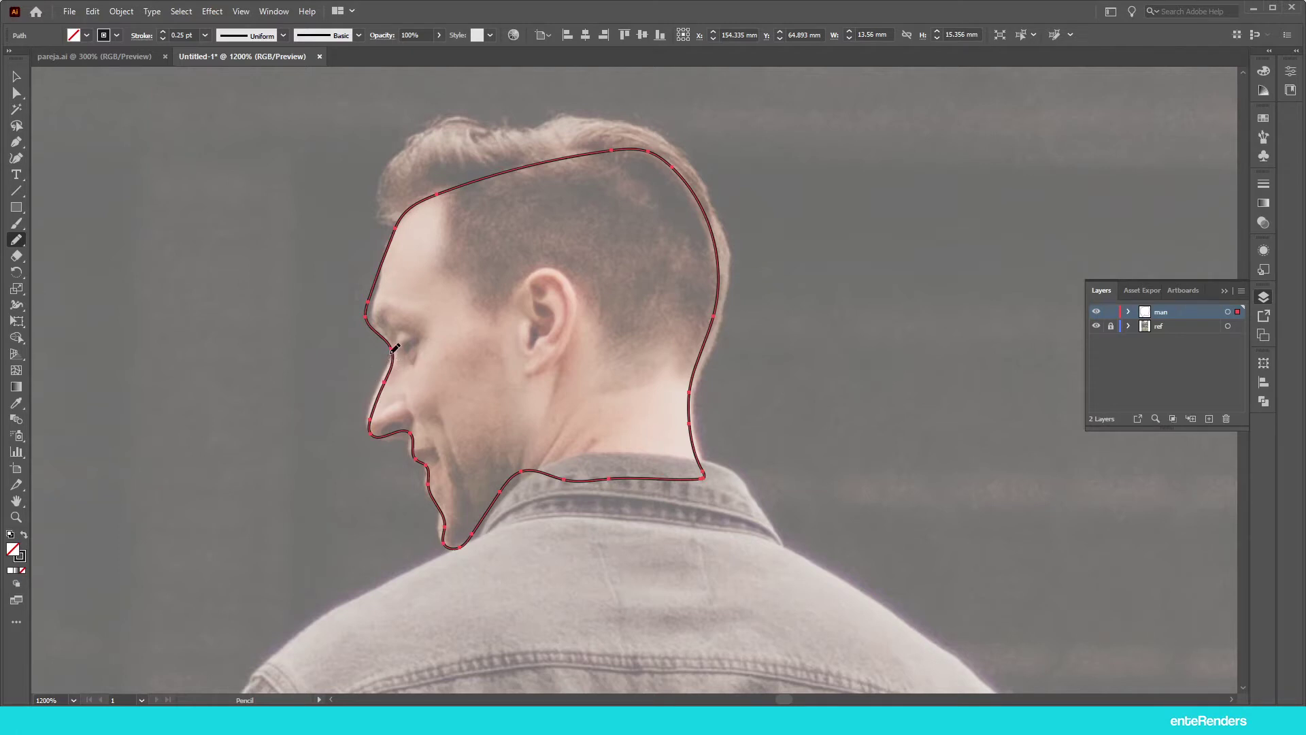
{"action": "left_click_drag", "start_coordinate": [393, 353], "coordinate": [372, 429]}
{"action": "scroll", "coordinate": [565, 393], "scroll_direction": "up", "scroll_amount": 3}
{"action": "scroll", "coordinate": [565, 393], "scroll_direction": "down", "scroll_amount": 5}
{"action": "scroll", "coordinate": [547, 380], "scroll_direction": "up", "scroll_amount": 5}
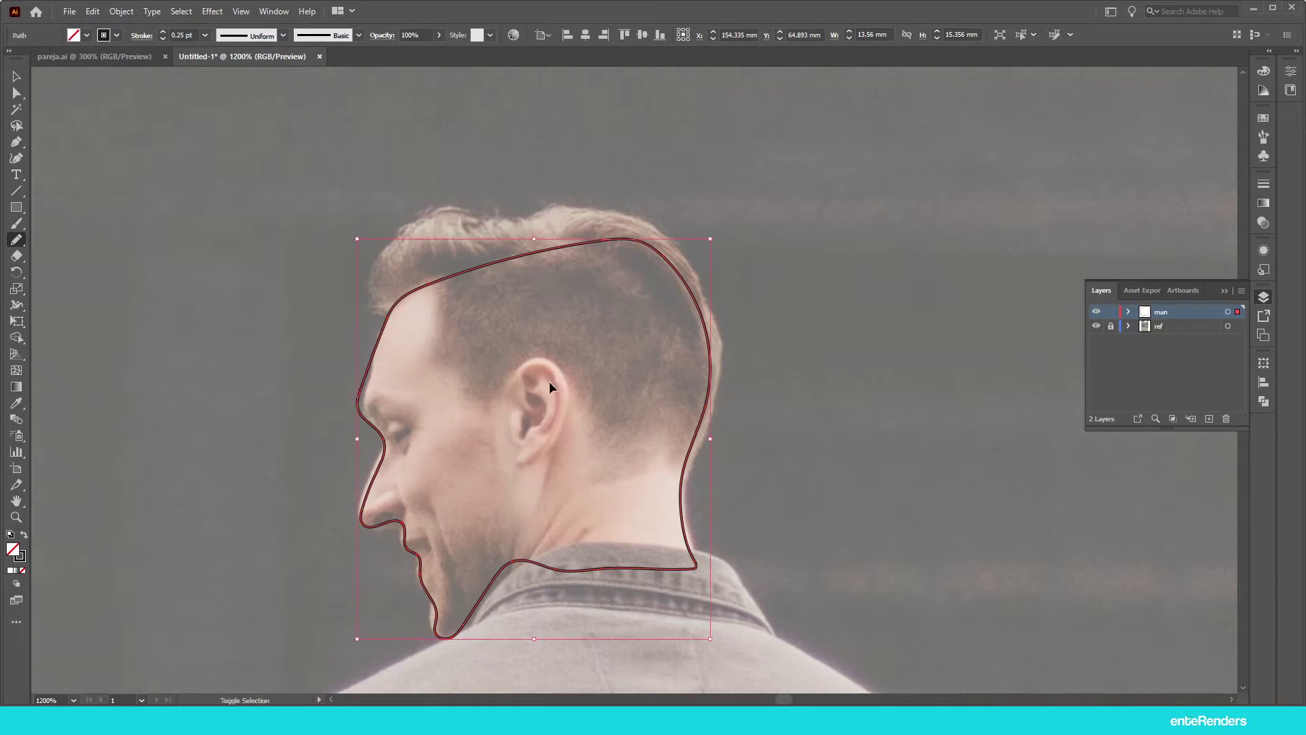
{"action": "key", "text": "ctrl+shift+a"}
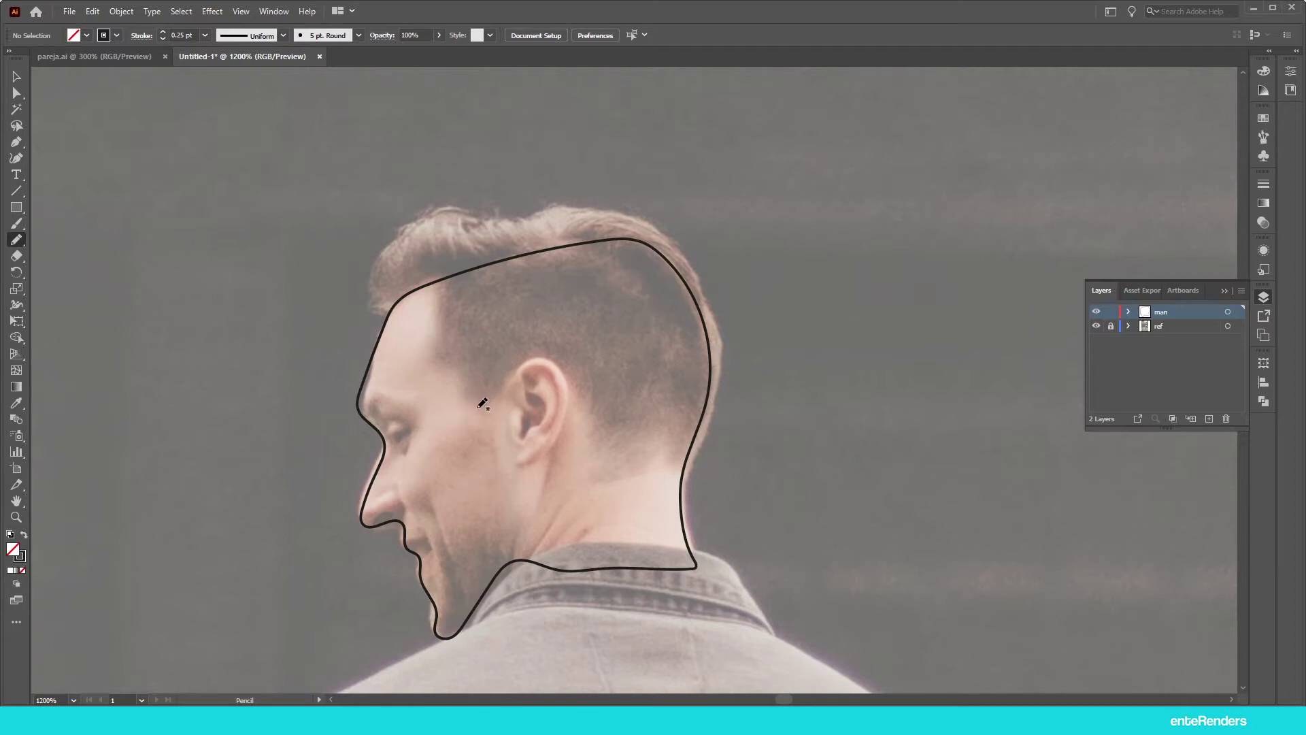
Step: Draw the hair outline from above the ear over the hairline, then zoom to check it
{"action": "mouse_move", "coordinate": [488, 412]}
{"action": "left_mouse_down"}
{"action": "mouse_move", "coordinate": [376, 291]}
{"action": "mouse_move", "coordinate": [408, 217]}
{"action": "mouse_move", "coordinate": [465, 202]}
{"action": "mouse_move", "coordinate": [475, 222]}
{"action": "mouse_move", "coordinate": [585, 206]}
{"action": "mouse_move", "coordinate": [677, 247]}
{"action": "mouse_move", "coordinate": [706, 308]}
{"action": "mouse_move", "coordinate": [712, 373]}
{"action": "mouse_move", "coordinate": [686, 463]}
{"action": "mouse_move", "coordinate": [587, 480]}
{"action": "mouse_move", "coordinate": [580, 388]}
{"action": "mouse_move", "coordinate": [553, 361]}
{"action": "mouse_move", "coordinate": [481, 410]}
{"action": "left_mouse_up"}
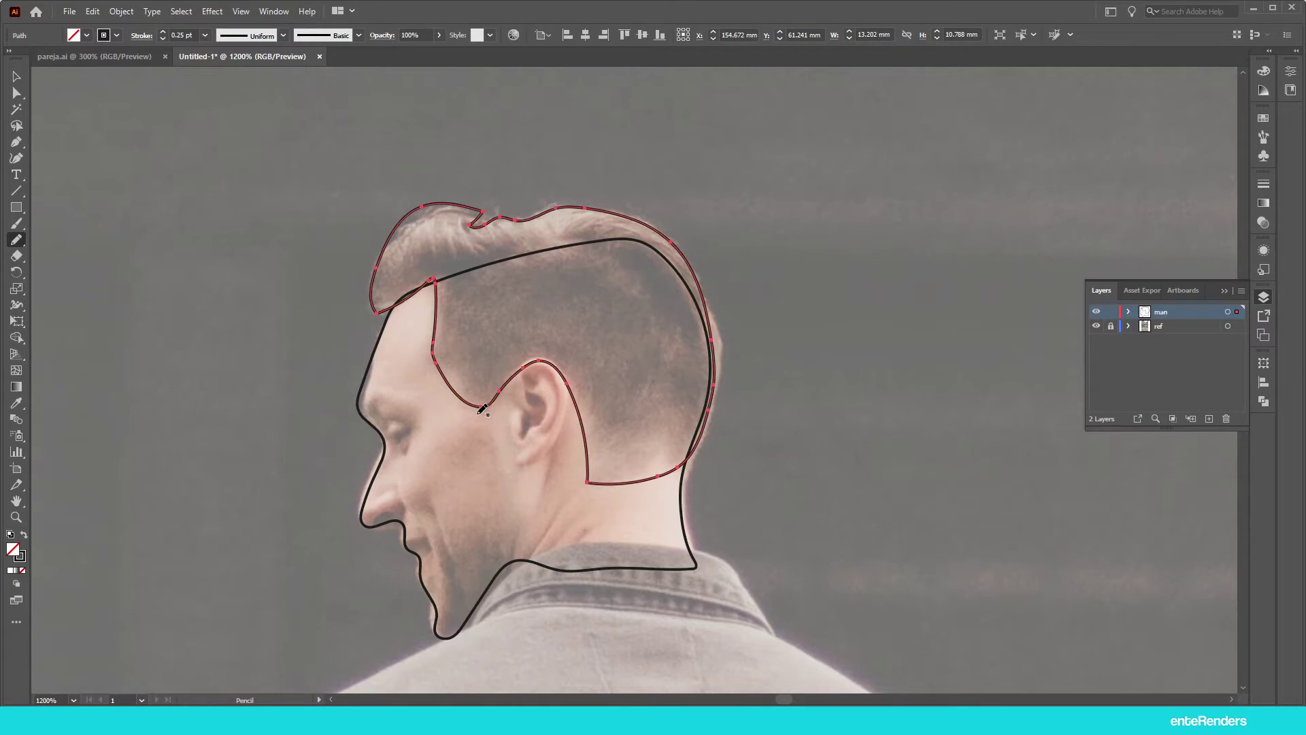
{"action": "scroll", "coordinate": [663, 394], "scroll_direction": "down", "scroll_amount": 3}
{"action": "scroll", "coordinate": [673, 373], "scroll_direction": "down", "scroll_amount": 2}
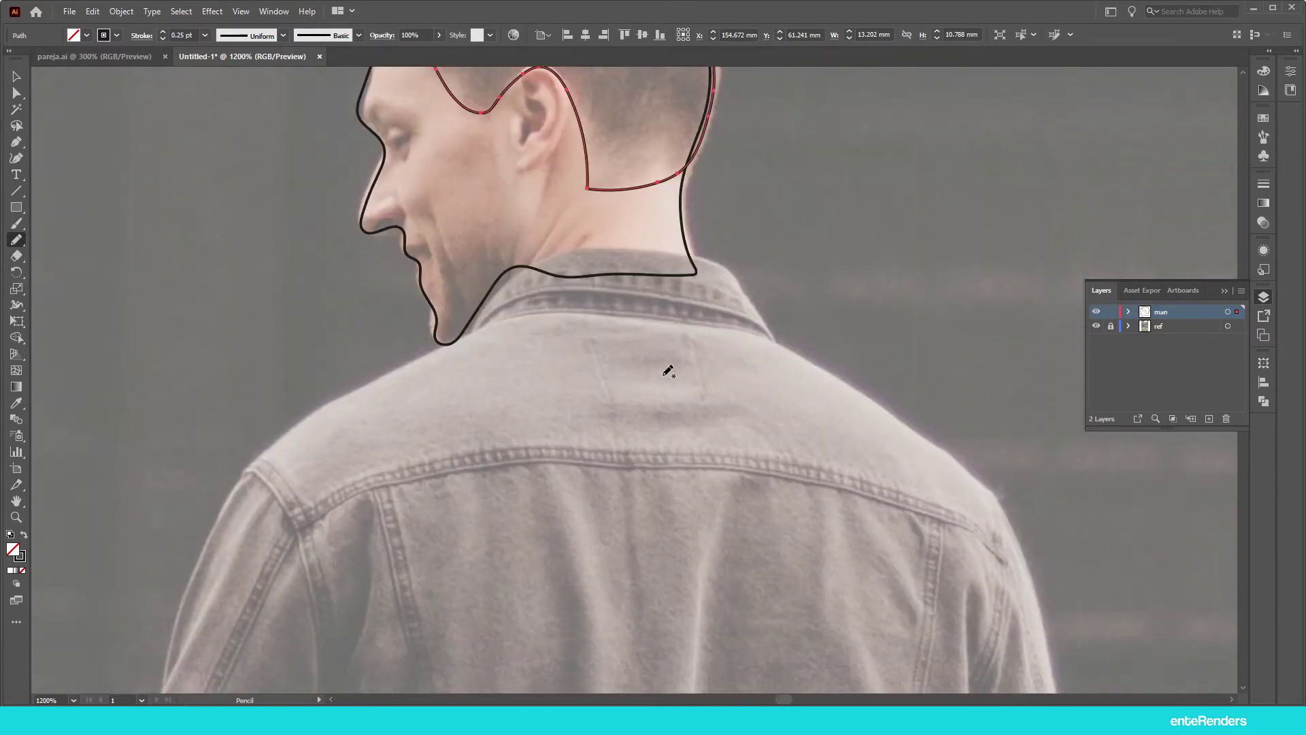
{"action": "scroll", "coordinate": [587, 340], "scroll_direction": "down", "scroll_amount": 3}
{"action": "scroll", "coordinate": [587, 340], "scroll_direction": "down", "scroll_amount": 1}
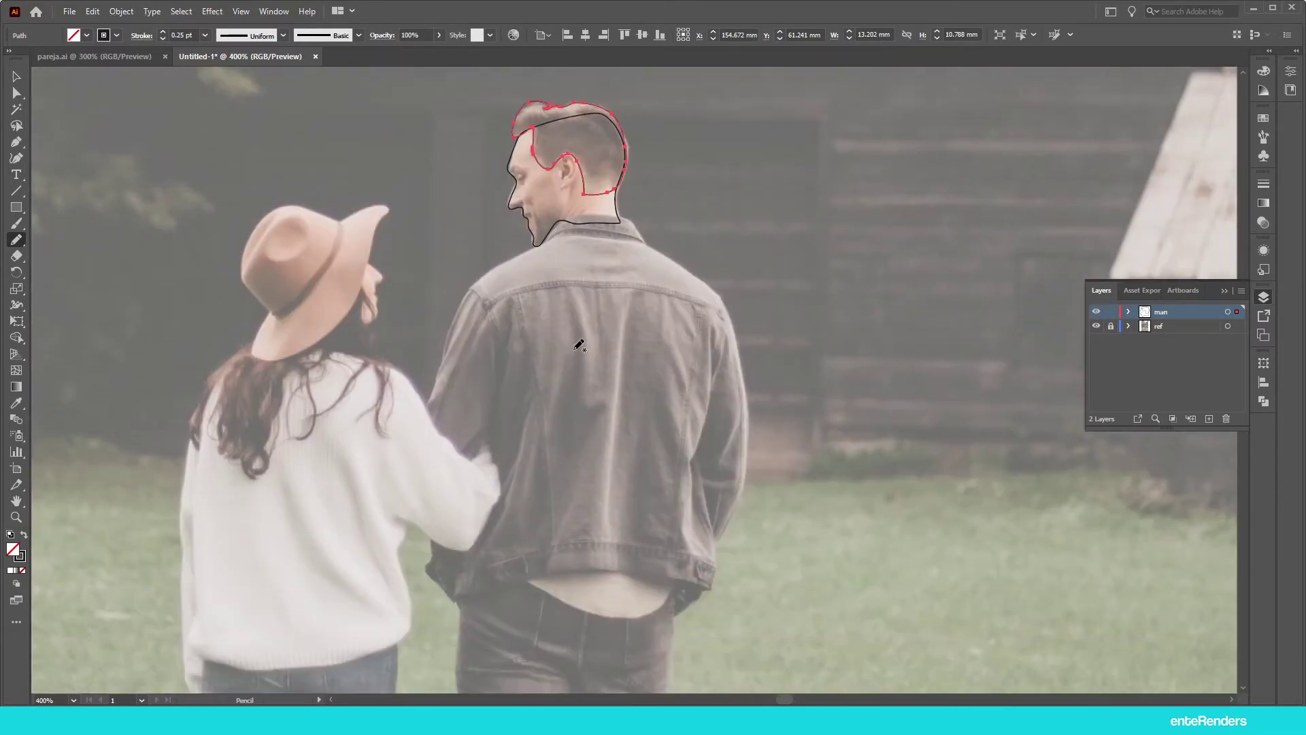
{"action": "scroll", "coordinate": [610, 244], "scroll_direction": "up", "scroll_amount": 4}
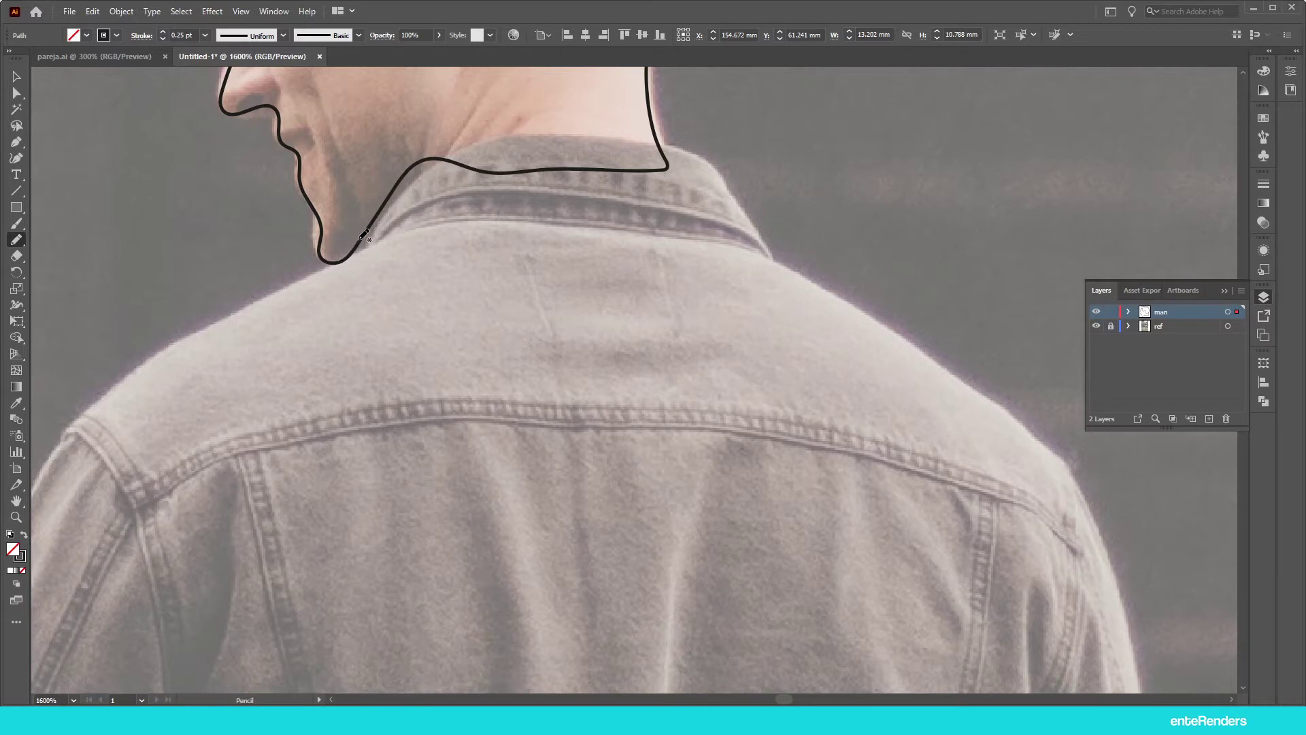
{"action": "scroll", "coordinate": [468, 210], "scroll_direction": "down", "scroll_amount": 2, "text": "alt"}
{"action": "scroll", "coordinate": [474, 214], "scroll_direction": "down", "scroll_amount": 2, "text": "alt"}
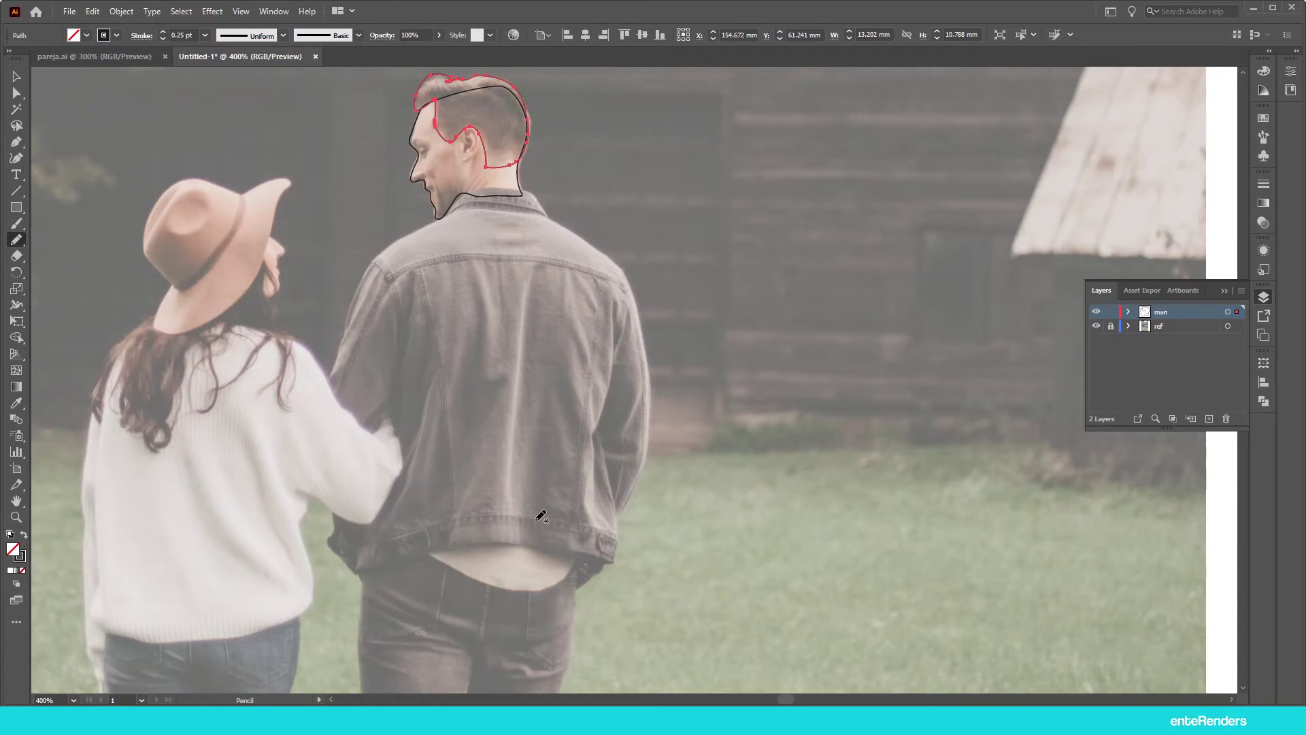
{"action": "scroll", "coordinate": [466, 514], "scroll_direction": "down", "scroll_amount": 1}
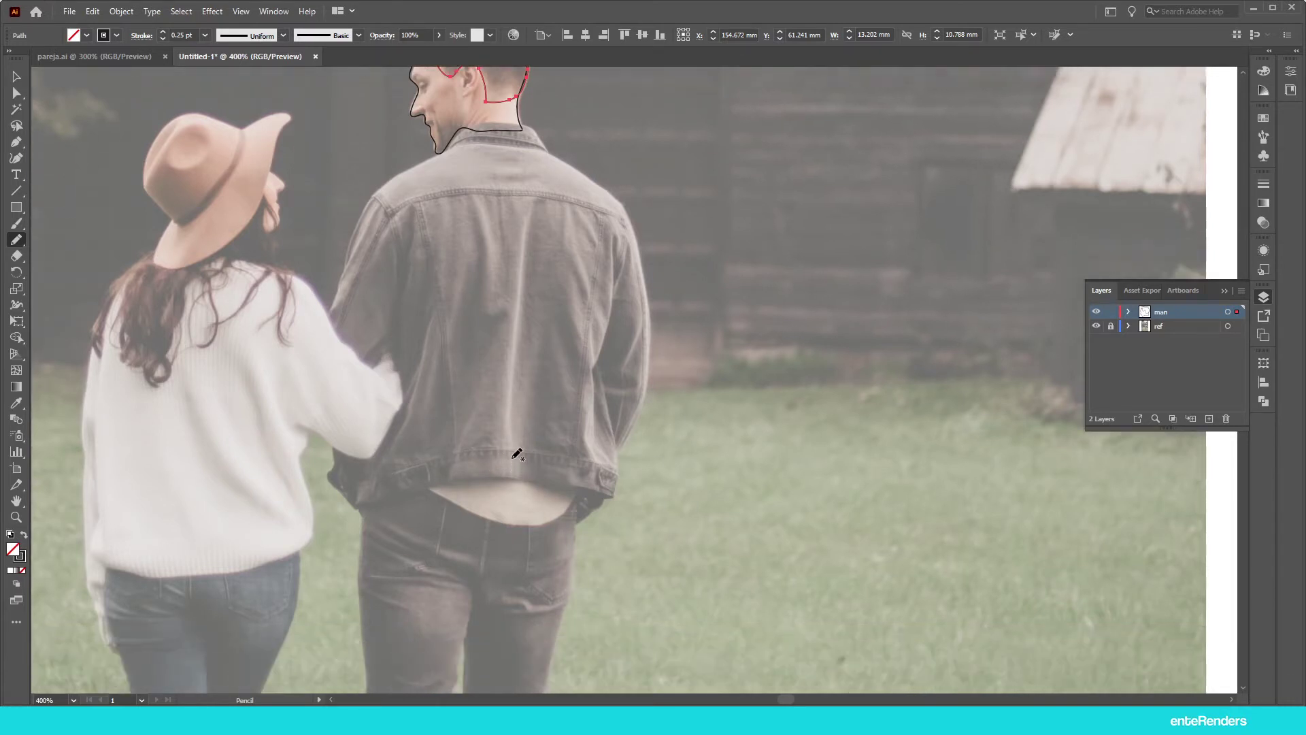
Step: Trace the jacket collar outline starting from the chin
{"action": "scroll", "coordinate": [463, 514], "scroll_direction": "down", "scroll_amount": 2}
{"action": "scroll", "coordinate": [456, 516], "scroll_direction": "down", "scroll_amount": 2}
{"action": "scroll", "coordinate": [445, 518], "scroll_direction": "down", "scroll_amount": 4}
{"action": "scroll", "coordinate": [445, 518], "scroll_direction": "down", "scroll_amount": 3}
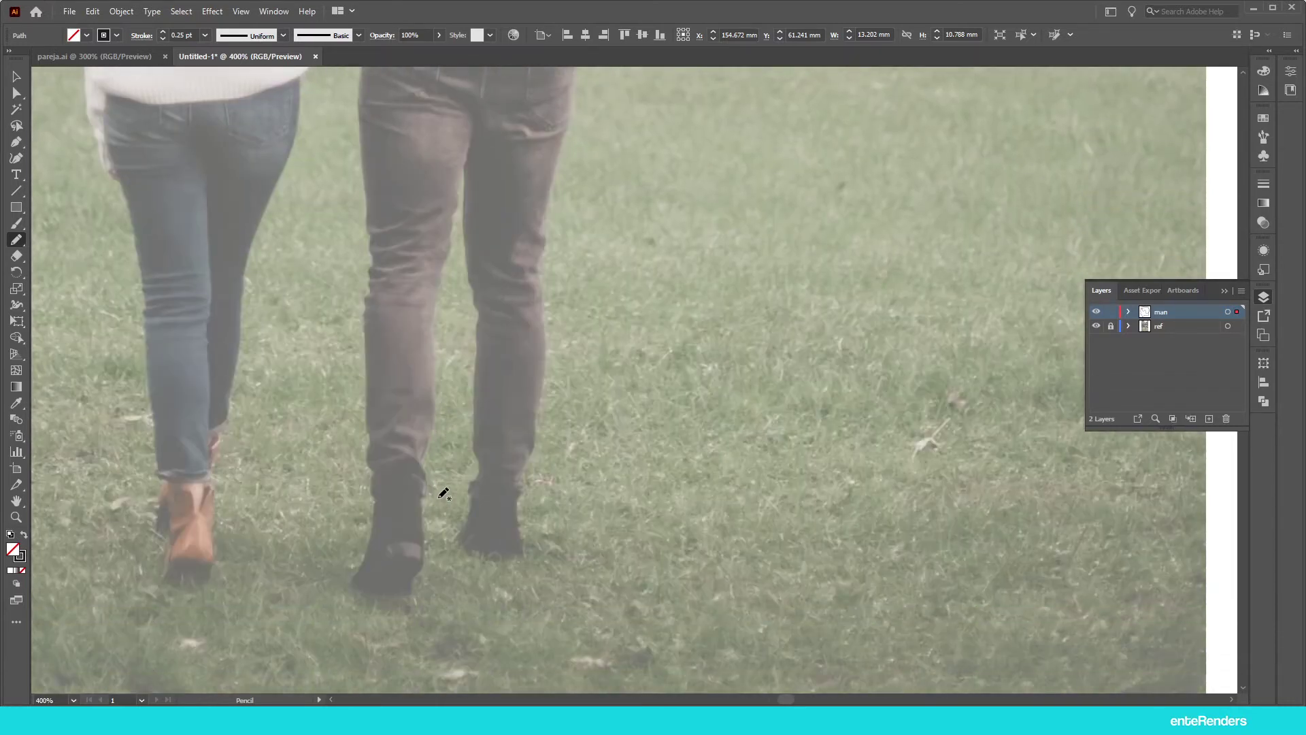
{"action": "scroll", "coordinate": [533, 481], "scroll_direction": "up", "scroll_amount": 3}
{"action": "scroll", "coordinate": [535, 485], "scroll_direction": "up", "scroll_amount": 3}
{"action": "scroll", "coordinate": [533, 479], "scroll_direction": "up", "scroll_amount": 3}
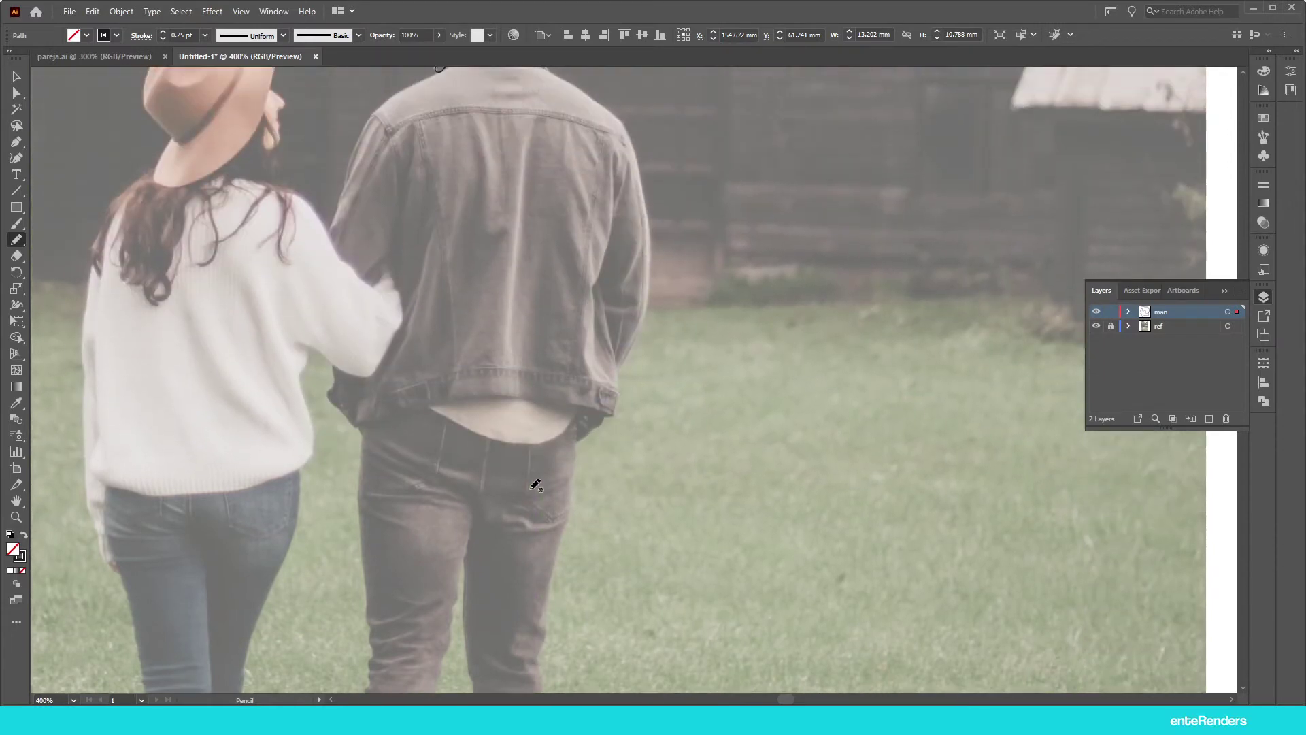
{"action": "scroll", "coordinate": [476, 428], "scroll_direction": "up", "scroll_amount": 3}
{"action": "scroll", "coordinate": [415, 381], "scroll_direction": "up", "scroll_amount": 2, "text": "alt"}
{"action": "scroll", "coordinate": [457, 411], "scroll_direction": "down", "scroll_amount": 1, "text": "alt"}
{"action": "scroll", "coordinate": [461, 402], "scroll_direction": "up", "scroll_amount": 1}
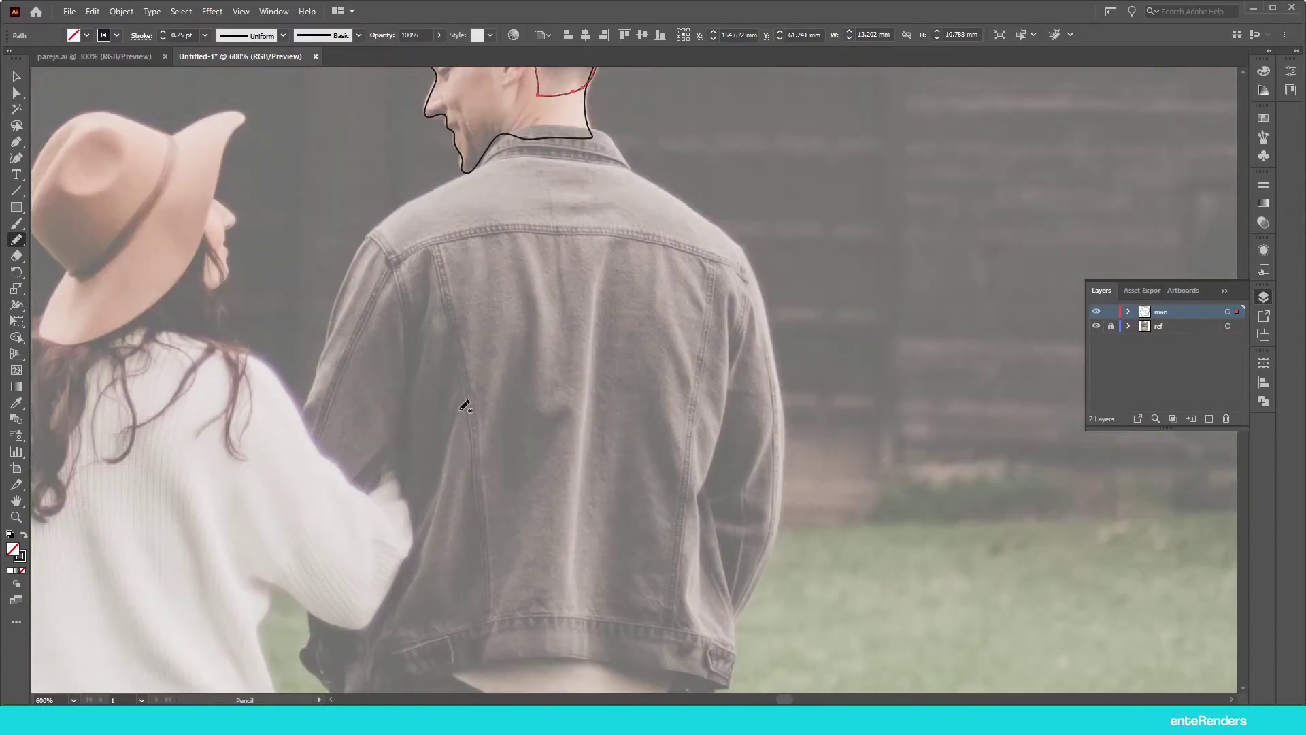
{"action": "scroll", "coordinate": [542, 233], "scroll_direction": "up", "scroll_amount": 2}
{"action": "scroll", "coordinate": [553, 202], "scroll_direction": "up", "scroll_amount": 1}
{"action": "scroll", "coordinate": [554, 204], "scroll_direction": "up", "scroll_amount": 2, "text": "alt"}
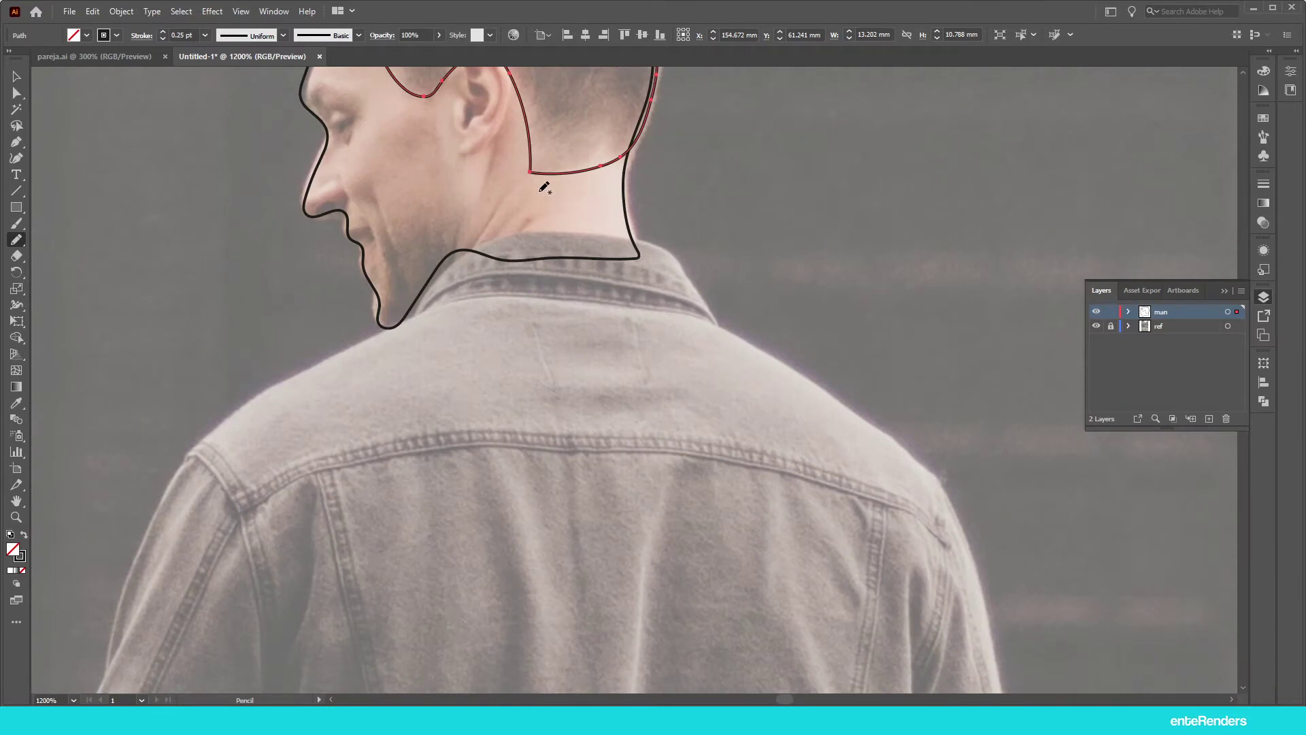
{"action": "scroll", "coordinate": [547, 197], "scroll_direction": "up", "scroll_amount": 2, "text": "alt"}
{"action": "scroll", "coordinate": [564, 252], "scroll_direction": "down", "scroll_amount": 1, "text": "alt"}
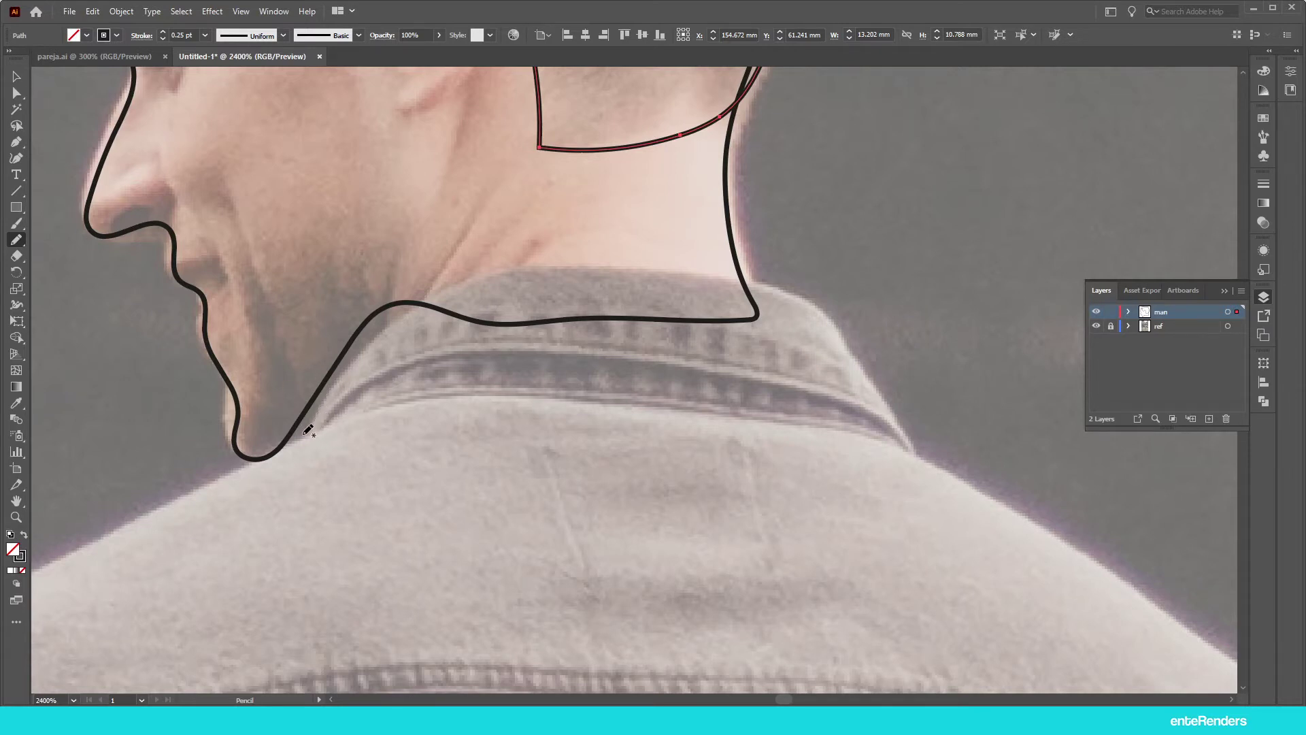
{"action": "mouse_move", "coordinate": [301, 446]}
{"action": "left_mouse_down"}
{"action": "mouse_move", "coordinate": [781, 298]}
{"action": "mouse_move", "coordinate": [846, 340]}
{"action": "mouse_move", "coordinate": [895, 431]}
{"action": "mouse_move", "coordinate": [825, 408]}
{"action": "mouse_move", "coordinate": [558, 396]}
{"action": "mouse_move", "coordinate": [356, 417]}
{"action": "mouse_move", "coordinate": [304, 443]}
{"action": "left_mouse_up"}
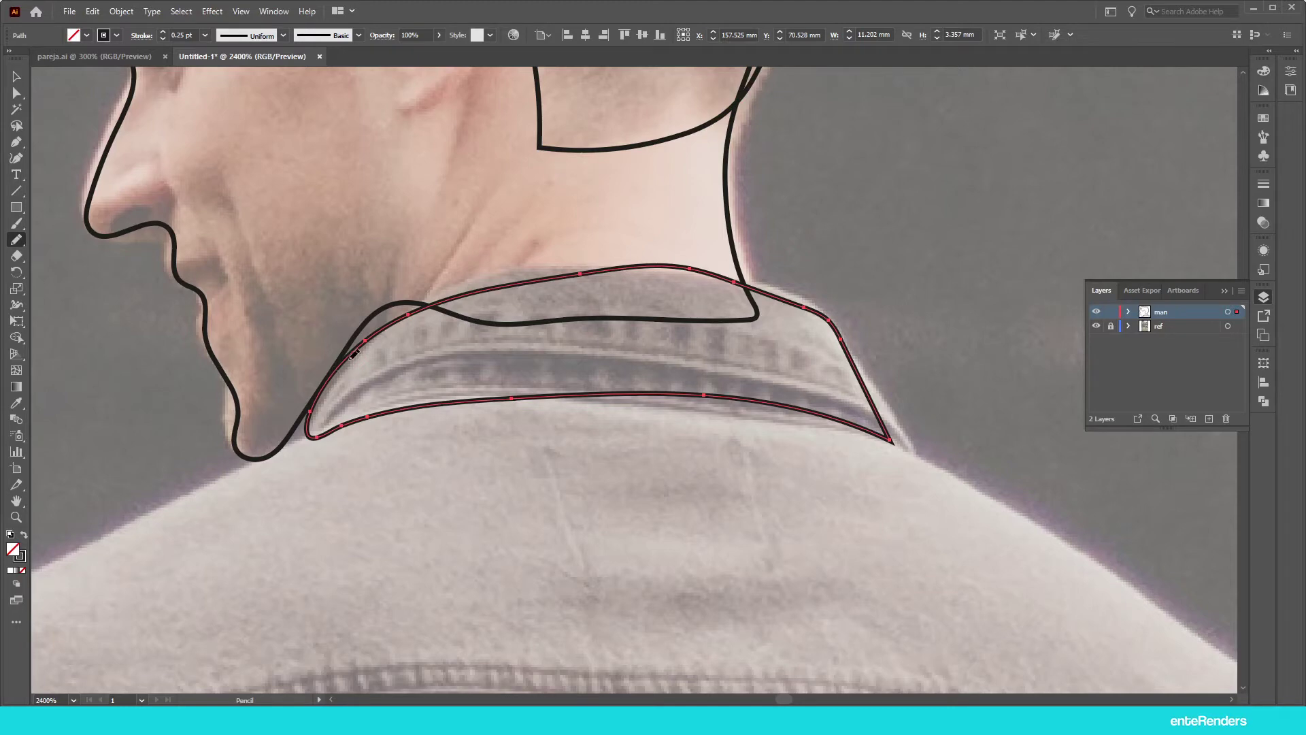
Step: Discard the bulging lower collar edge and trial shoulder line, then deselect the collar
{"action": "scroll", "coordinate": [350, 303], "scroll_direction": "down", "scroll_amount": 2}
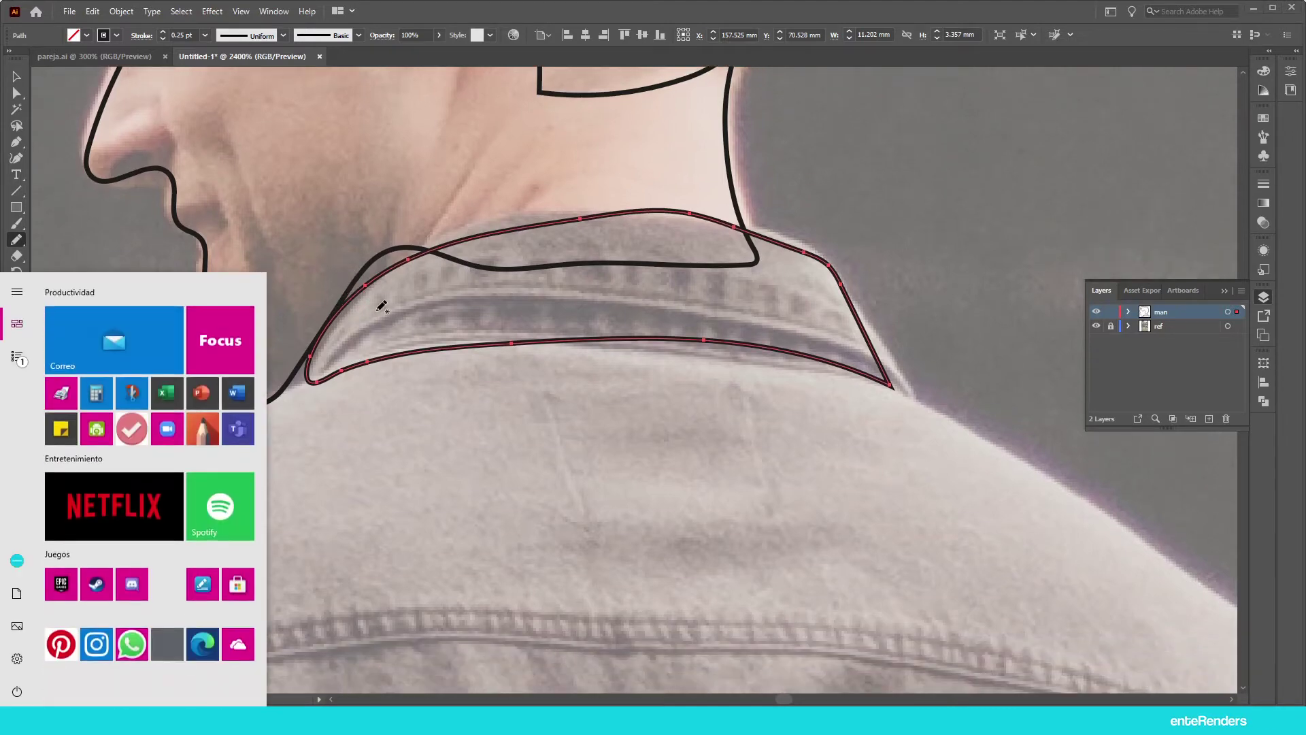
{"action": "scroll", "coordinate": [376, 301], "scroll_direction": "down", "scroll_amount": 5}
{"action": "scroll", "coordinate": [423, 300], "scroll_direction": "up", "scroll_amount": 2}
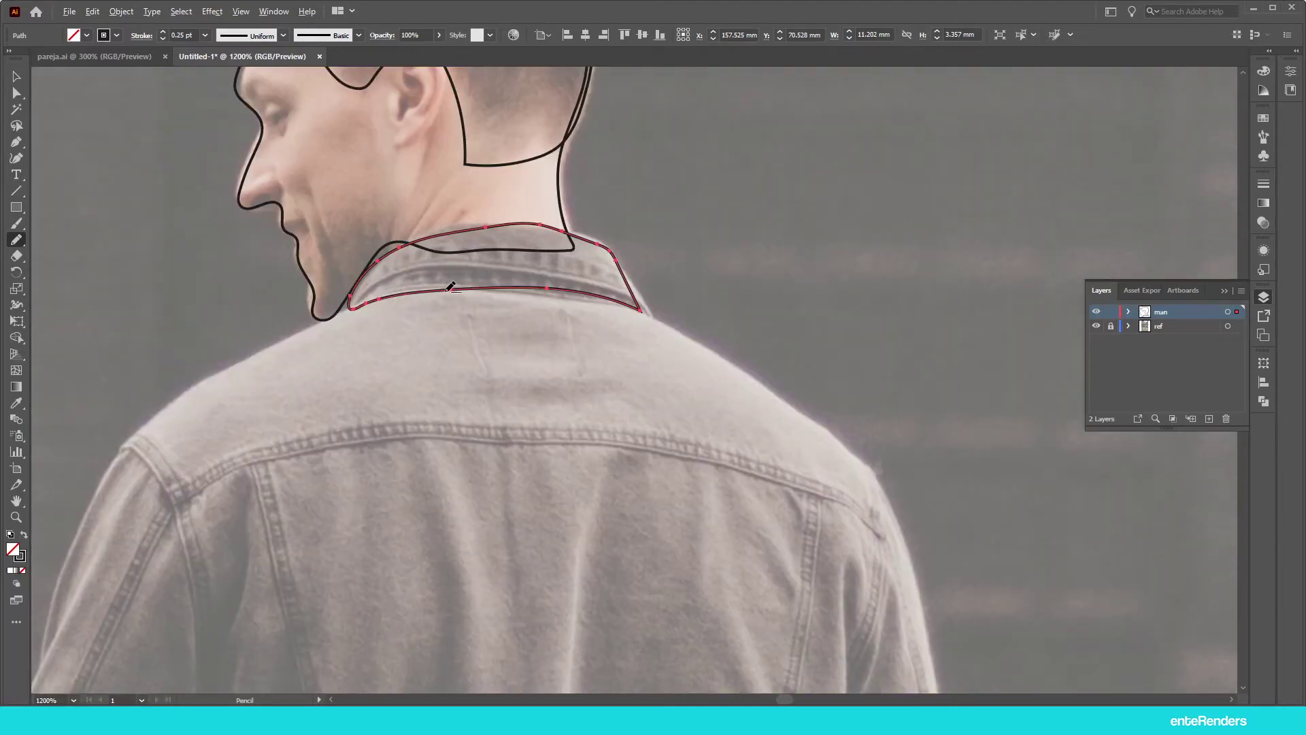
{"action": "scroll", "coordinate": [449, 286], "scroll_direction": "down", "scroll_amount": 1}
{"action": "scroll", "coordinate": [441, 304], "scroll_direction": "up", "scroll_amount": 1}
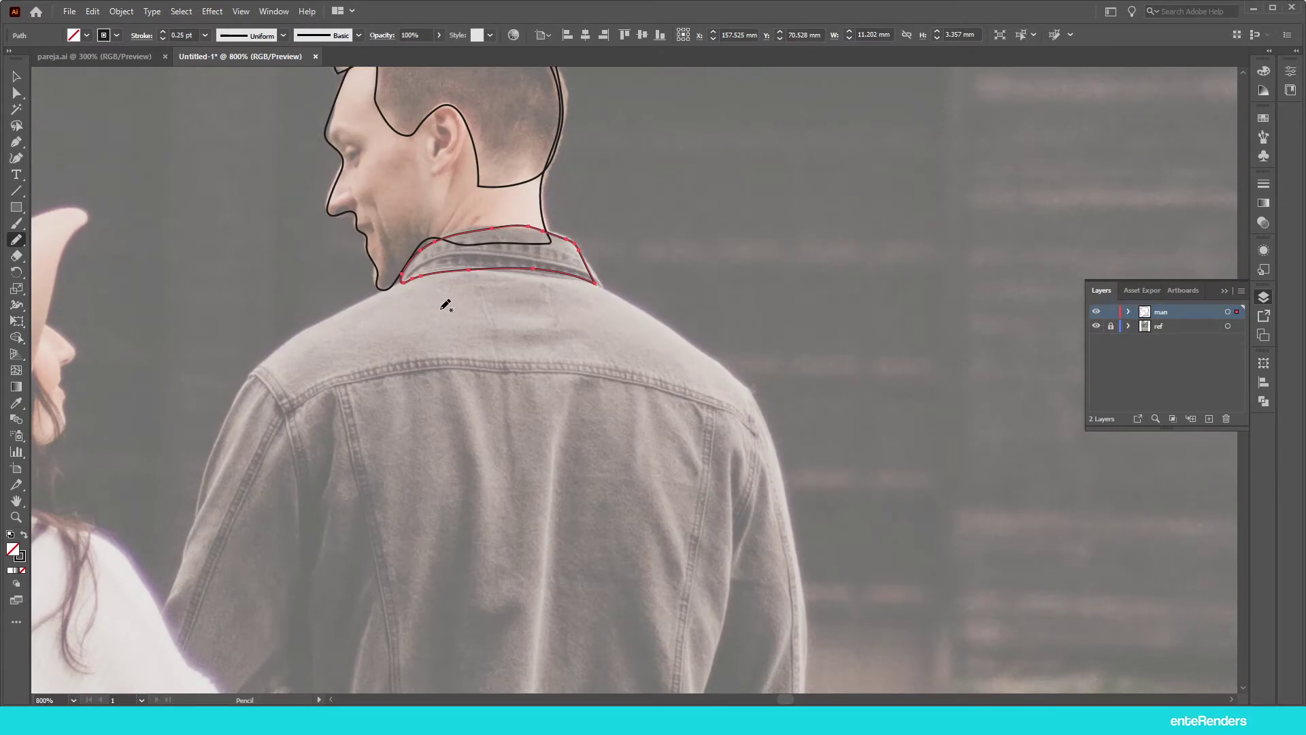
{"action": "scroll", "coordinate": [442, 273], "scroll_direction": "up", "scroll_amount": 1}
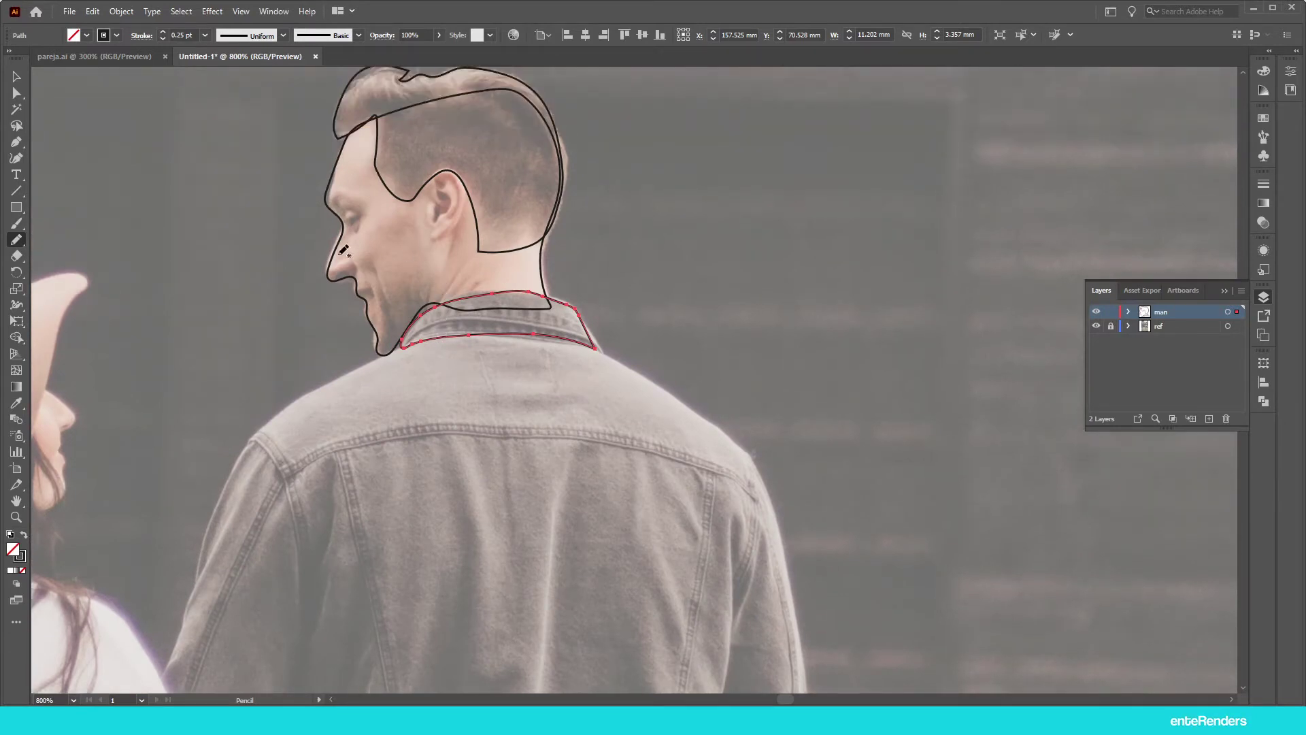
{"action": "scroll", "coordinate": [480, 340], "scroll_direction": "up", "scroll_amount": 2}
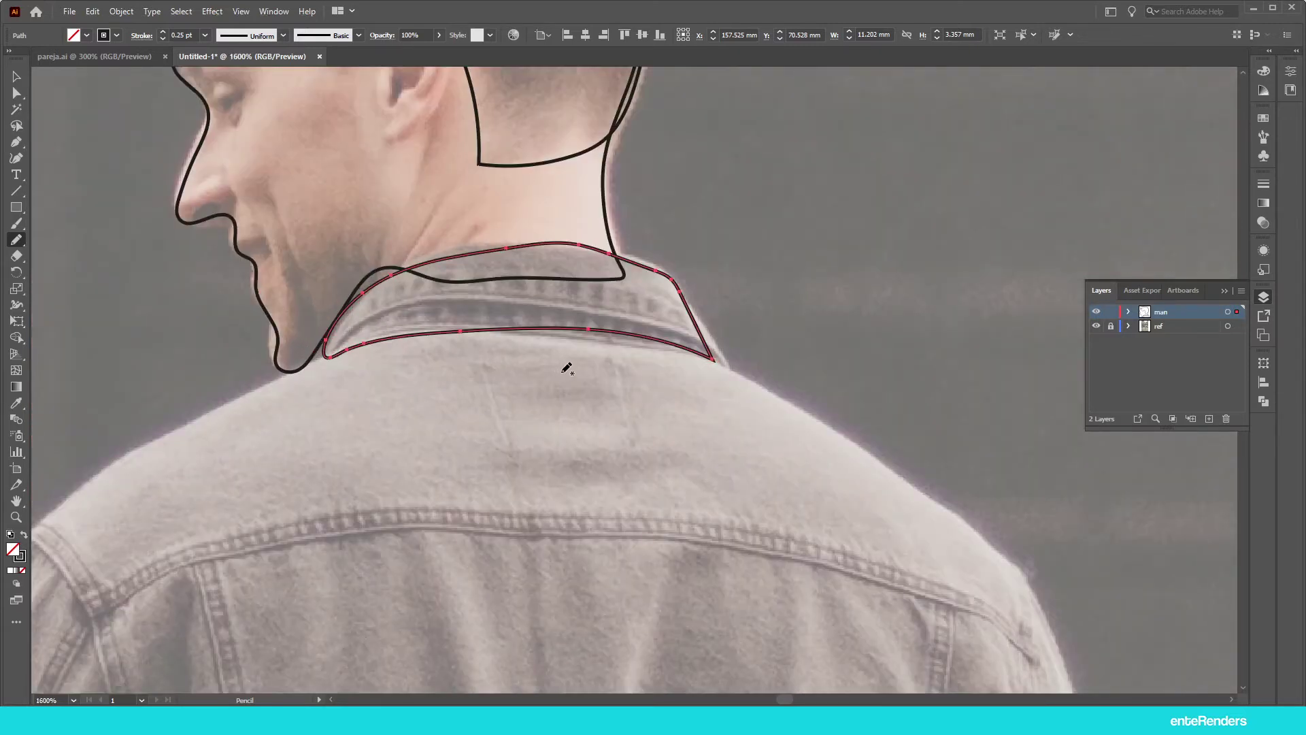
{"action": "left_click_drag", "start_coordinate": [520, 321], "coordinate": [623, 327]}
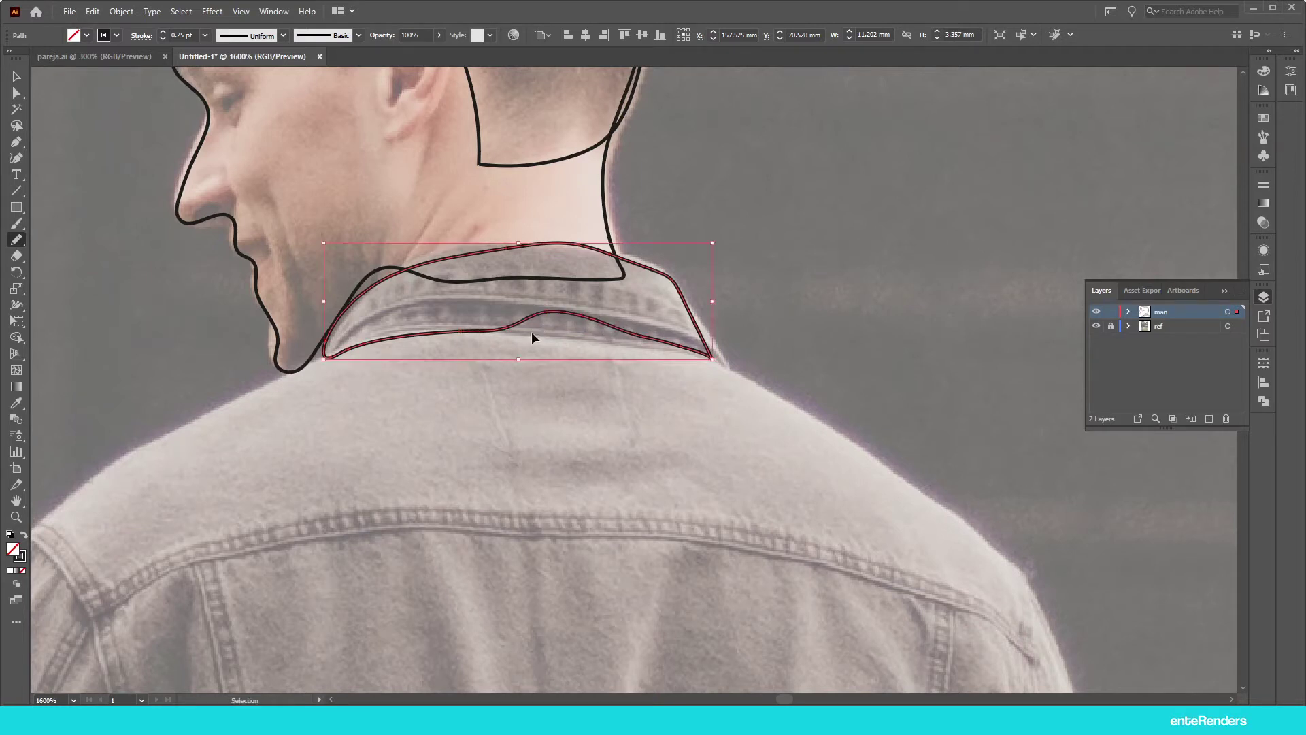
{"action": "key", "text": "ctrl+z"}
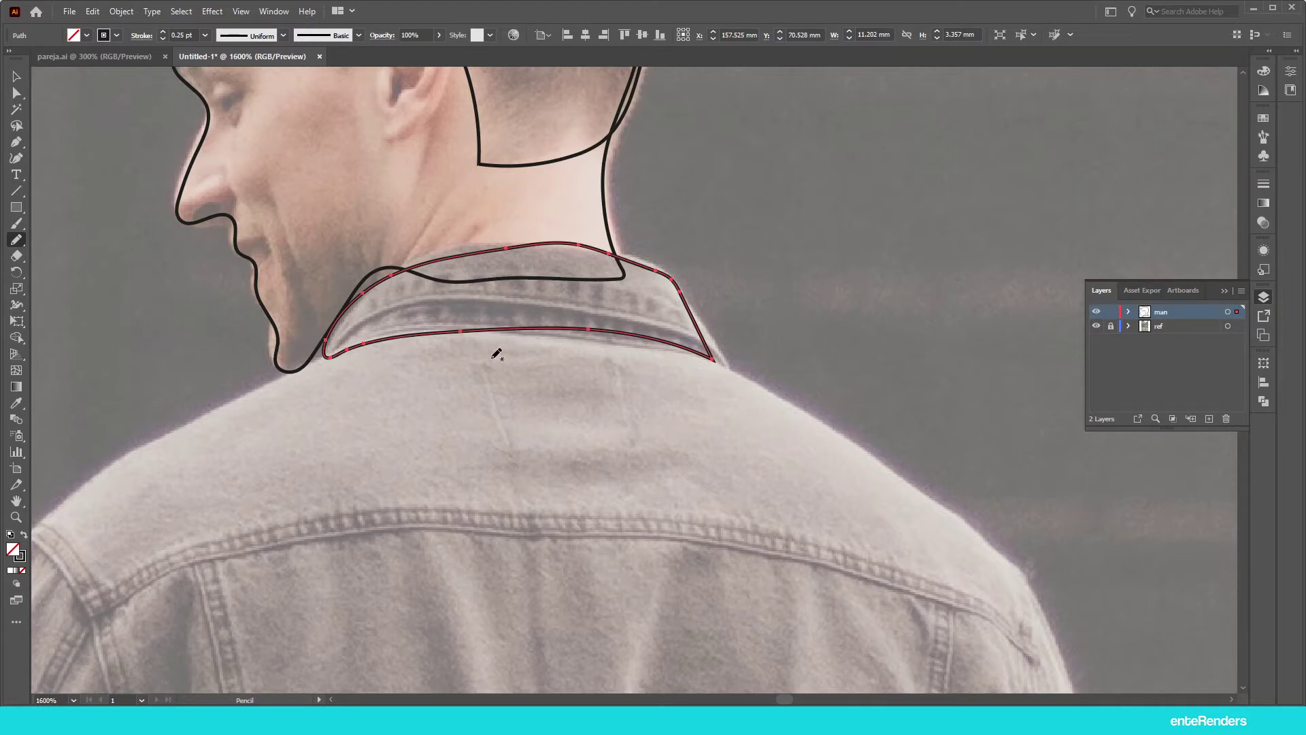
{"action": "mouse_move", "coordinate": [234, 409]}
{"action": "left_mouse_down"}
{"action": "mouse_move", "coordinate": [326, 355]}
{"action": "mouse_move", "coordinate": [551, 314]}
{"action": "mouse_move", "coordinate": [737, 351]}
{"action": "mouse_move", "coordinate": [824, 421]}
{"action": "left_mouse_up"}
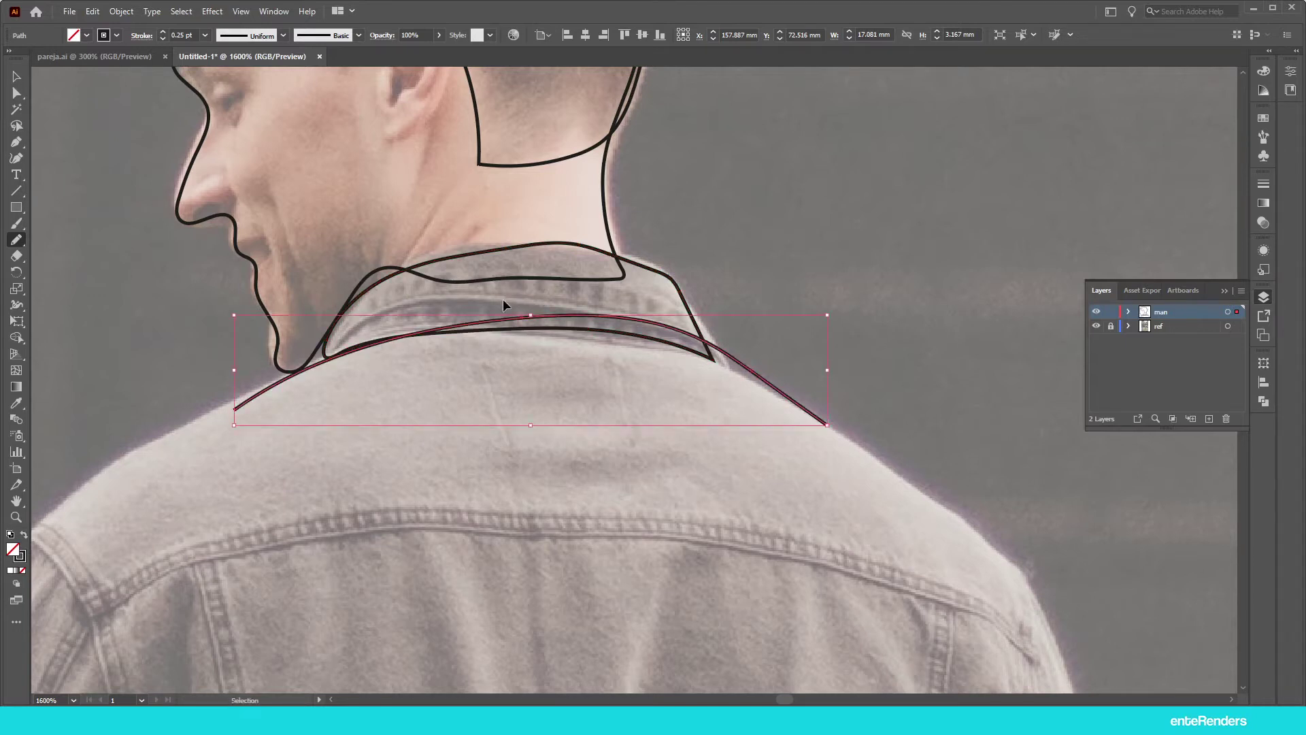
{"action": "key", "text": "ctrl+z"}
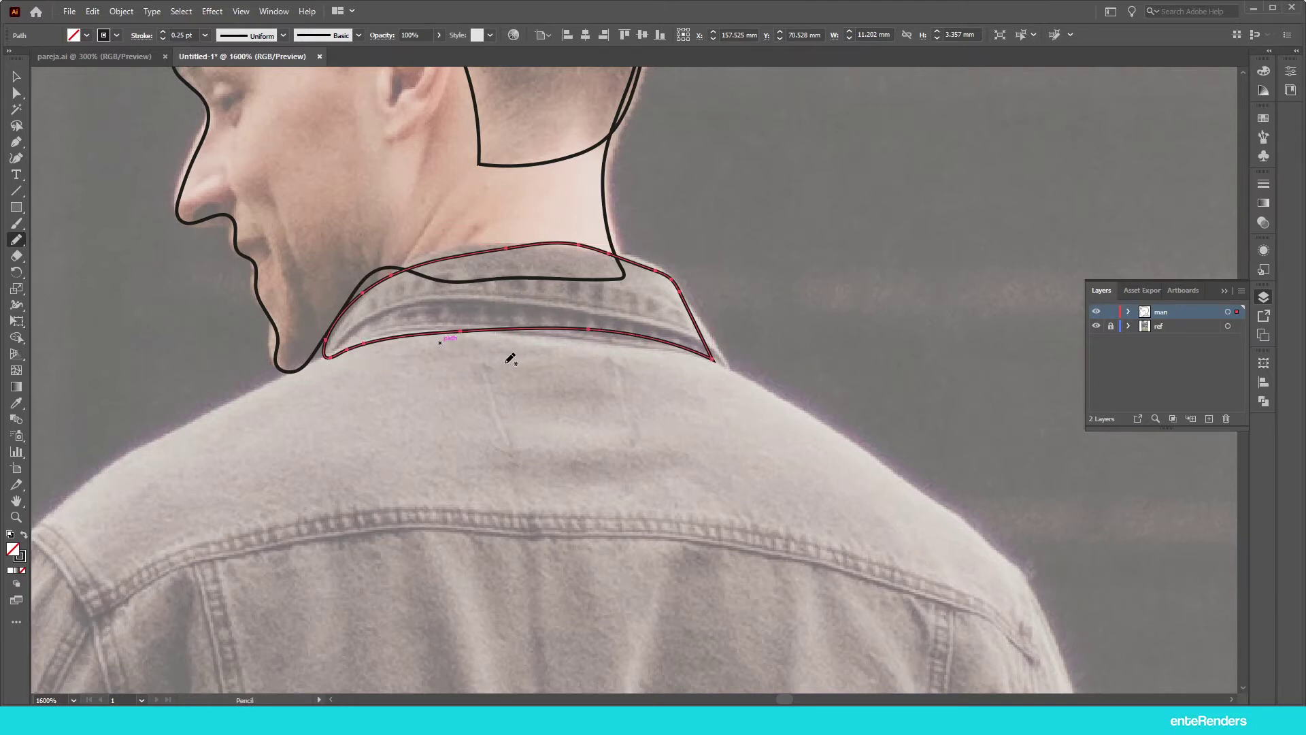
{"action": "scroll", "coordinate": [511, 347], "scroll_direction": "down", "scroll_amount": 2}
{"action": "key", "text": "ctrl+shift+a"}
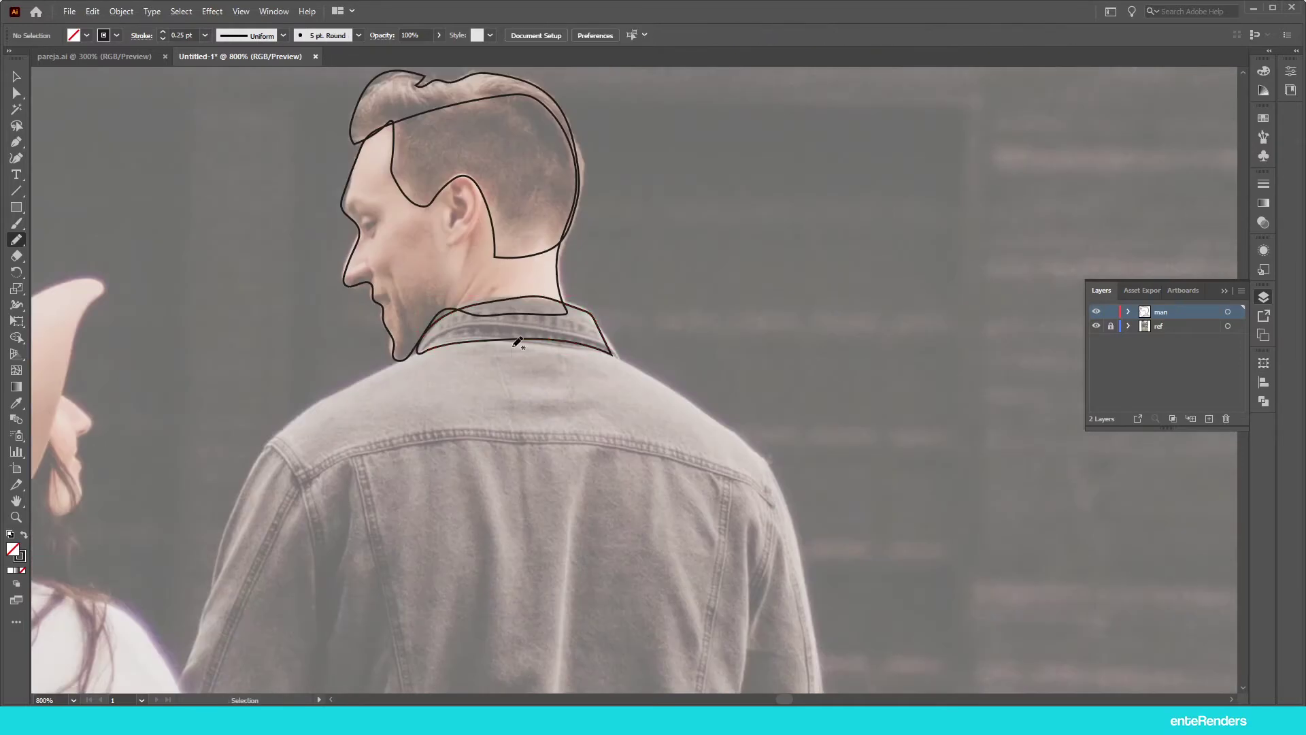
{"action": "scroll", "coordinate": [512, 320], "scroll_direction": "down", "scroll_amount": 5}
{"action": "scroll", "coordinate": [476, 496], "scroll_direction": "up", "scroll_amount": 4}
{"action": "scroll", "coordinate": [485, 388], "scroll_direction": "down", "scroll_amount": 1}
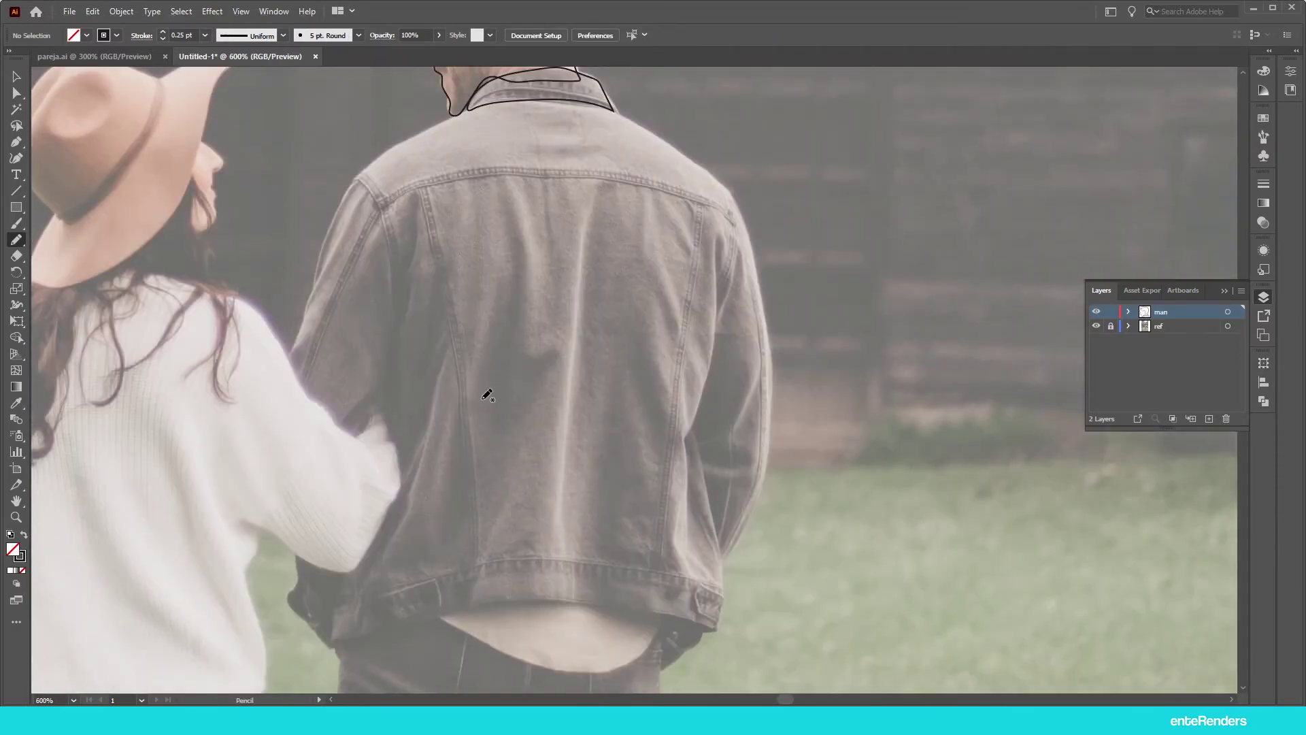
Step: Trace the jacket's left side and redraw the right shoulder edge smoothly
{"action": "mouse_move", "coordinate": [288, 357]}
{"action": "left_mouse_down"}
{"action": "mouse_move", "coordinate": [617, 101]}
{"action": "mouse_move", "coordinate": [752, 247]}
{"action": "mouse_move", "coordinate": [773, 388]}
{"action": "mouse_move", "coordinate": [726, 603]}
{"action": "mouse_move", "coordinate": [654, 617]}
{"action": "mouse_move", "coordinate": [417, 616]}
{"action": "mouse_move", "coordinate": [297, 590]}
{"action": "mouse_move", "coordinate": [289, 355]}
{"action": "left_mouse_up"}
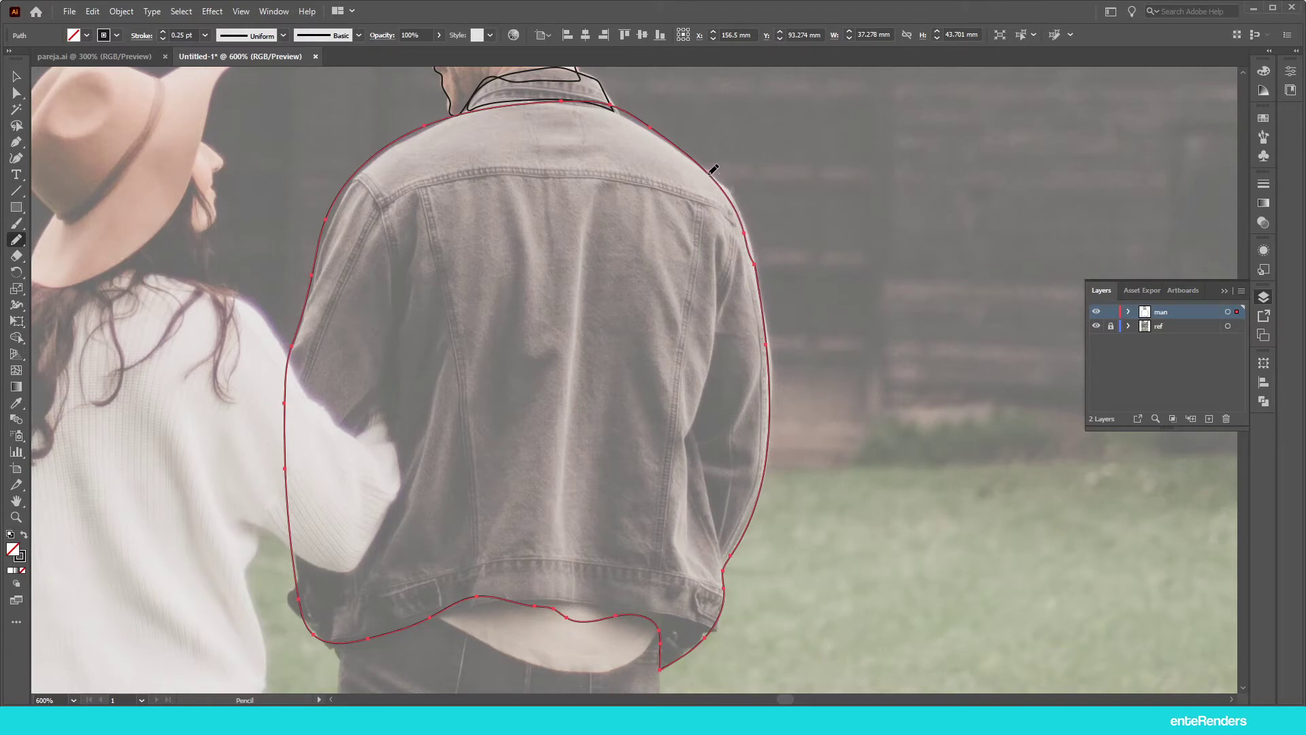
{"action": "left_click_drag", "start_coordinate": [722, 177], "coordinate": [755, 294]}
{"action": "left_click_drag", "start_coordinate": [713, 176], "coordinate": [752, 292]}
{"action": "left_click_drag", "start_coordinate": [717, 174], "coordinate": [760, 295]}
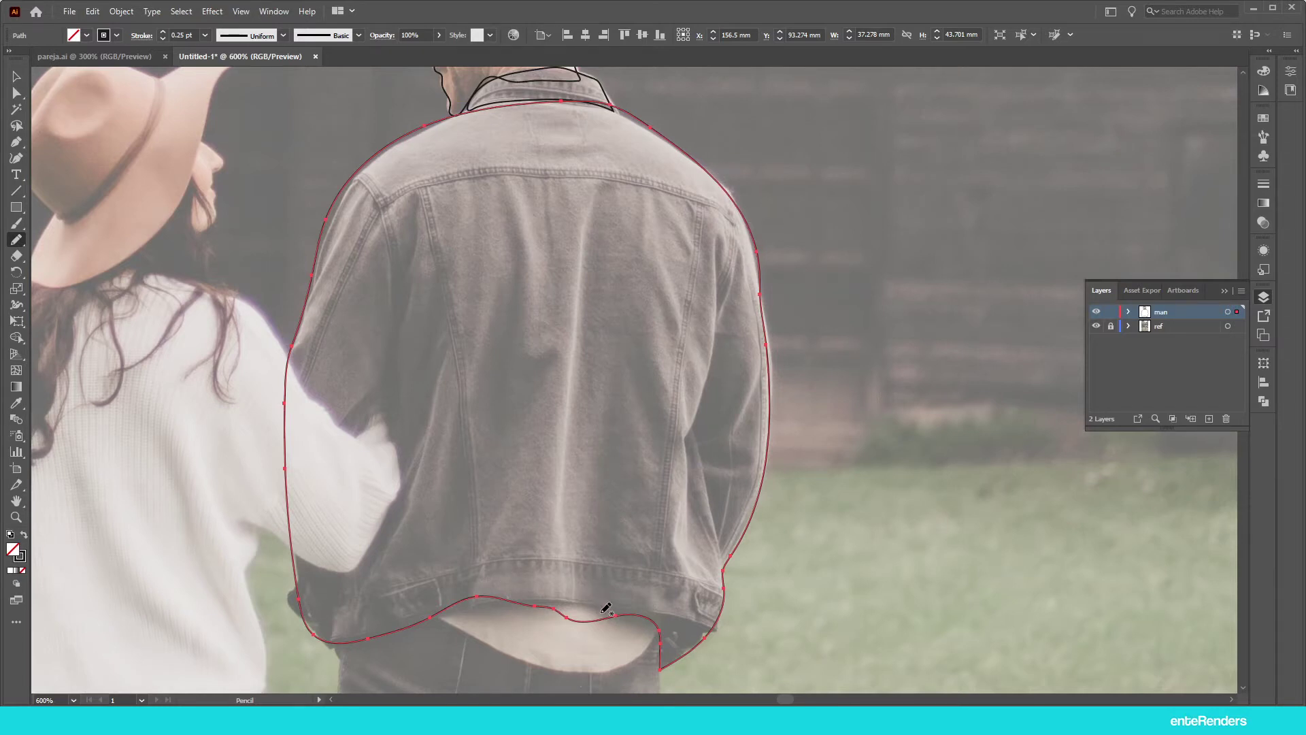
Step: Retrace the jacket hem to smooth out its dip above the shirt
{"action": "left_click_drag", "start_coordinate": [503, 596], "coordinate": [505, 596]}
{"action": "left_click_drag", "start_coordinate": [542, 603], "coordinate": [530, 610]}
{"action": "scroll", "coordinate": [647, 369], "scroll_direction": "down", "scroll_amount": 3}
{"action": "scroll", "coordinate": [646, 369], "scroll_direction": "down", "scroll_amount": 3}
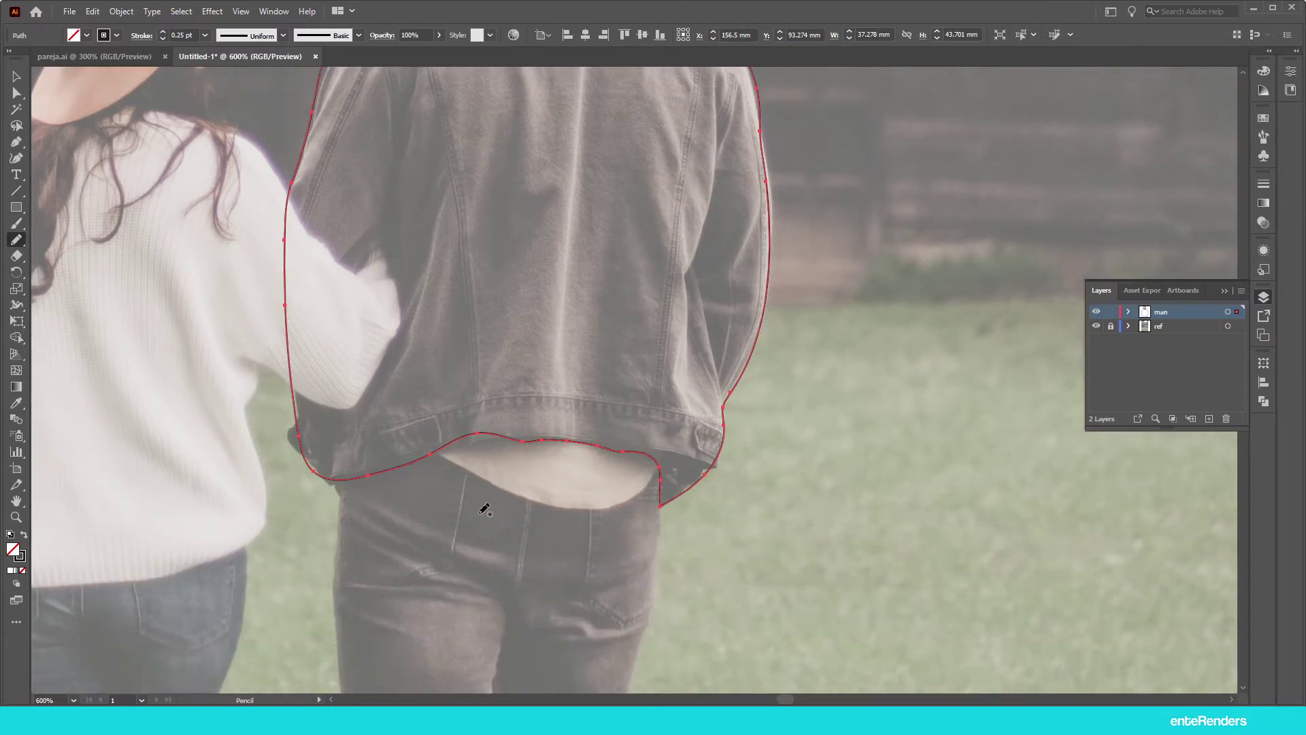
{"action": "scroll", "coordinate": [484, 509], "scroll_direction": "up", "scroll_amount": 2, "text": "alt"}
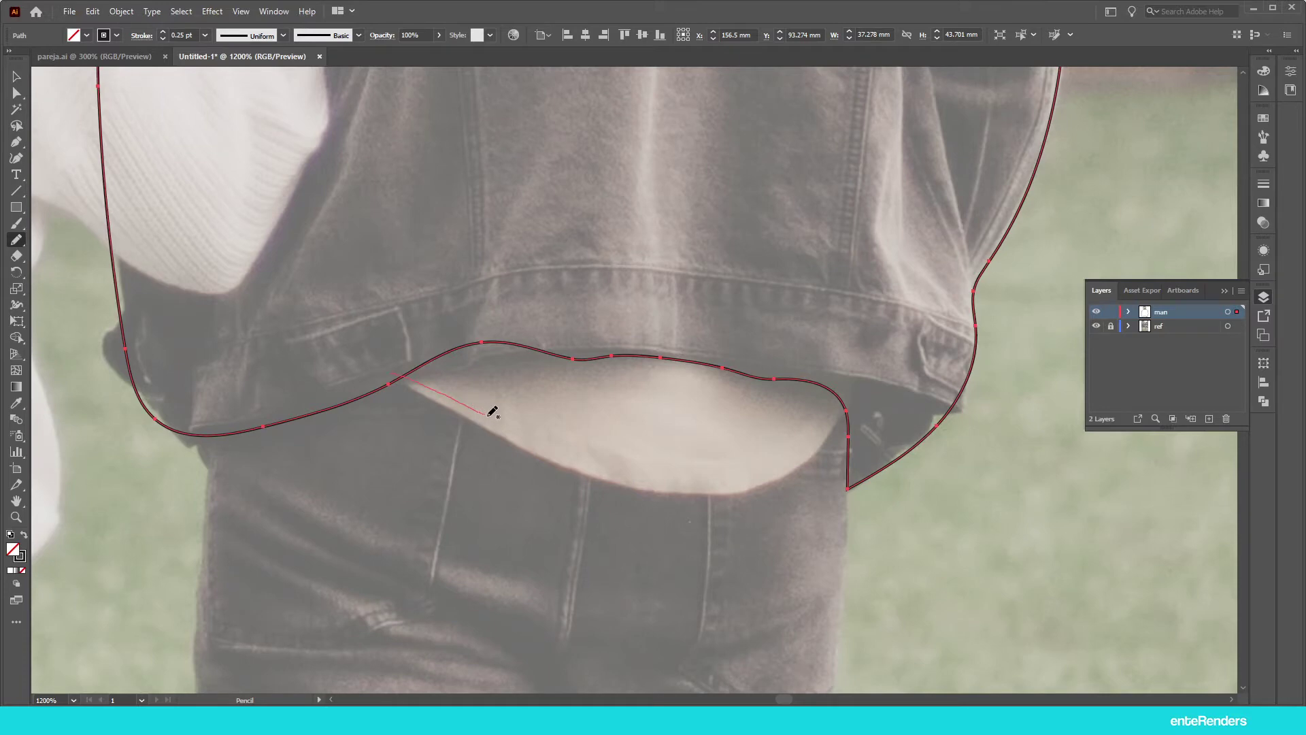
Step: Close the freehand outline around the exposed shirt strip and deselect it
{"action": "left_click_drag", "start_coordinate": [487, 411], "coordinate": [398, 376]}
{"action": "key", "text": "ctrl+minus"}
{"action": "key", "text": "ctrl+minus"}
{"action": "key", "text": "ctrl+minus"}
{"action": "key", "text": "ctrl+shift+a"}
{"action": "scroll", "coordinate": [272, 377], "scroll_direction": "up", "scroll_amount": 3}
Step: Pencil-trace the man's jeans around both legs, redrawing the right outer and inner leg edges
{"action": "left_click_drag", "start_coordinate": [388, 181], "coordinate": [396, 484]}
{"action": "mouse_move", "coordinate": [466, 521]}
{"action": "left_mouse_down"}
{"action": "mouse_move", "coordinate": [490, 314]}
{"action": "mouse_move", "coordinate": [502, 545]}
{"action": "mouse_move", "coordinate": [552, 626]}
{"action": "mouse_move", "coordinate": [573, 388]}
{"action": "mouse_move", "coordinate": [548, 125]}
{"action": "mouse_move", "coordinate": [386, 175]}
{"action": "left_mouse_up"}
{"action": "left_click_drag", "start_coordinate": [557, 606], "coordinate": [566, 452]}
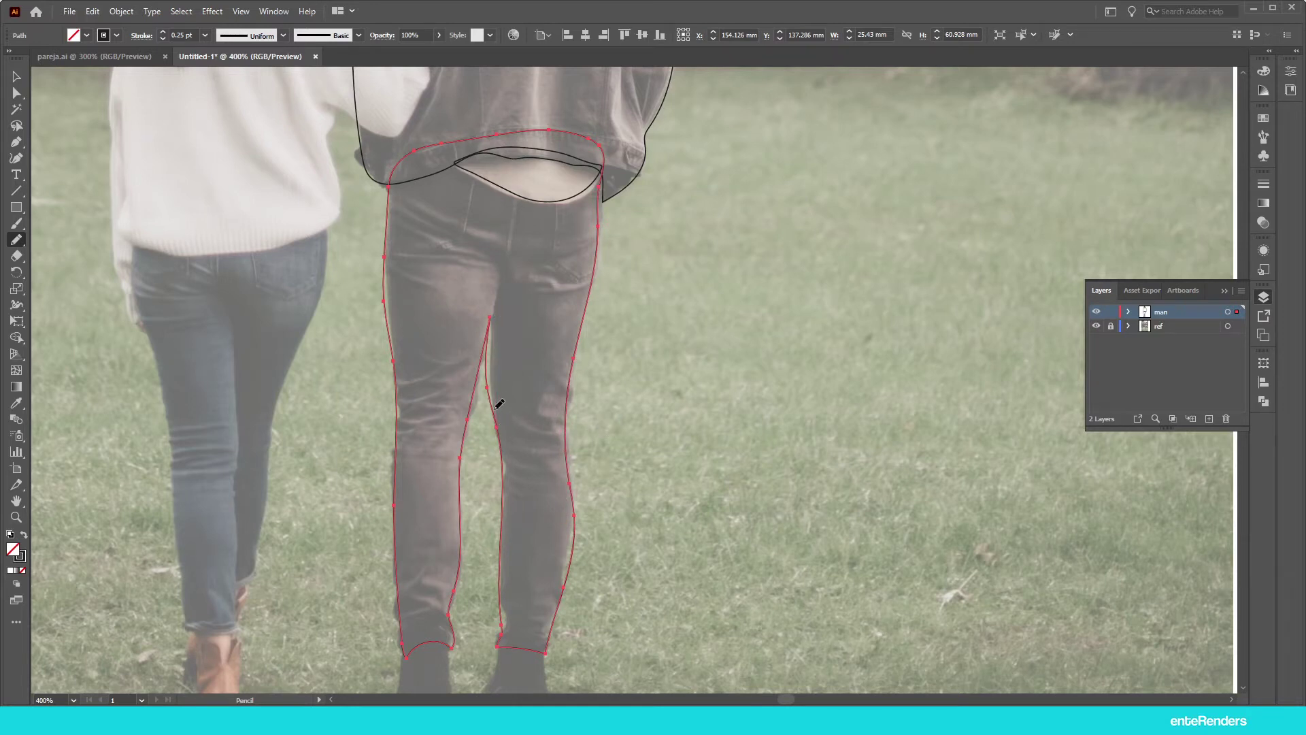
{"action": "left_click_drag", "start_coordinate": [489, 320], "coordinate": [495, 429]}
{"action": "key", "text": "ctrl"}
Step: Nudge the inner-leg anchor points into place with Direct Selection
{"action": "key", "text": "a"}
{"action": "key", "text": "ctrl+plus"}
{"action": "left_click_drag", "start_coordinate": [472, 383], "coordinate": [480, 384]}
{"action": "left_click_drag", "start_coordinate": [475, 238], "coordinate": [476, 250]}
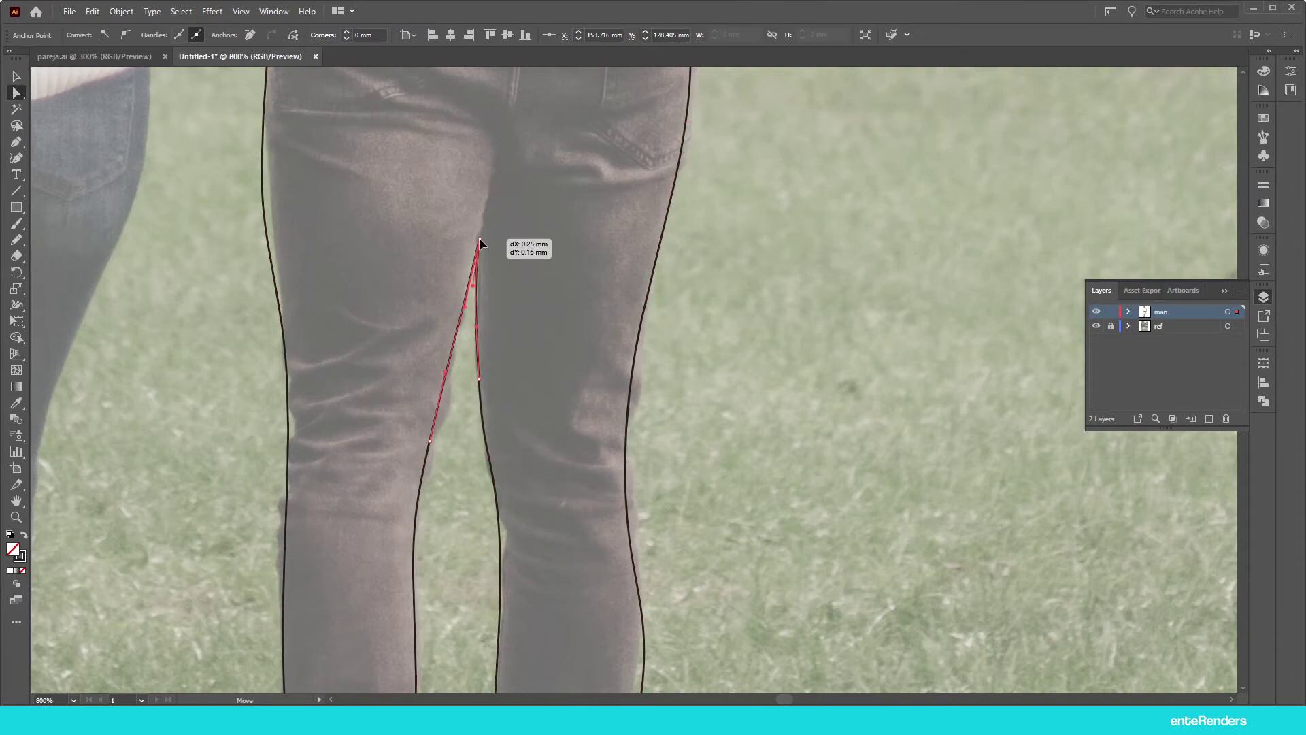
{"action": "scroll", "coordinate": [497, 408], "scroll_direction": "down", "scroll_amount": 3}
{"action": "scroll", "coordinate": [497, 507], "scroll_direction": "up", "scroll_amount": 3}
{"action": "left_click", "coordinate": [497, 507]}
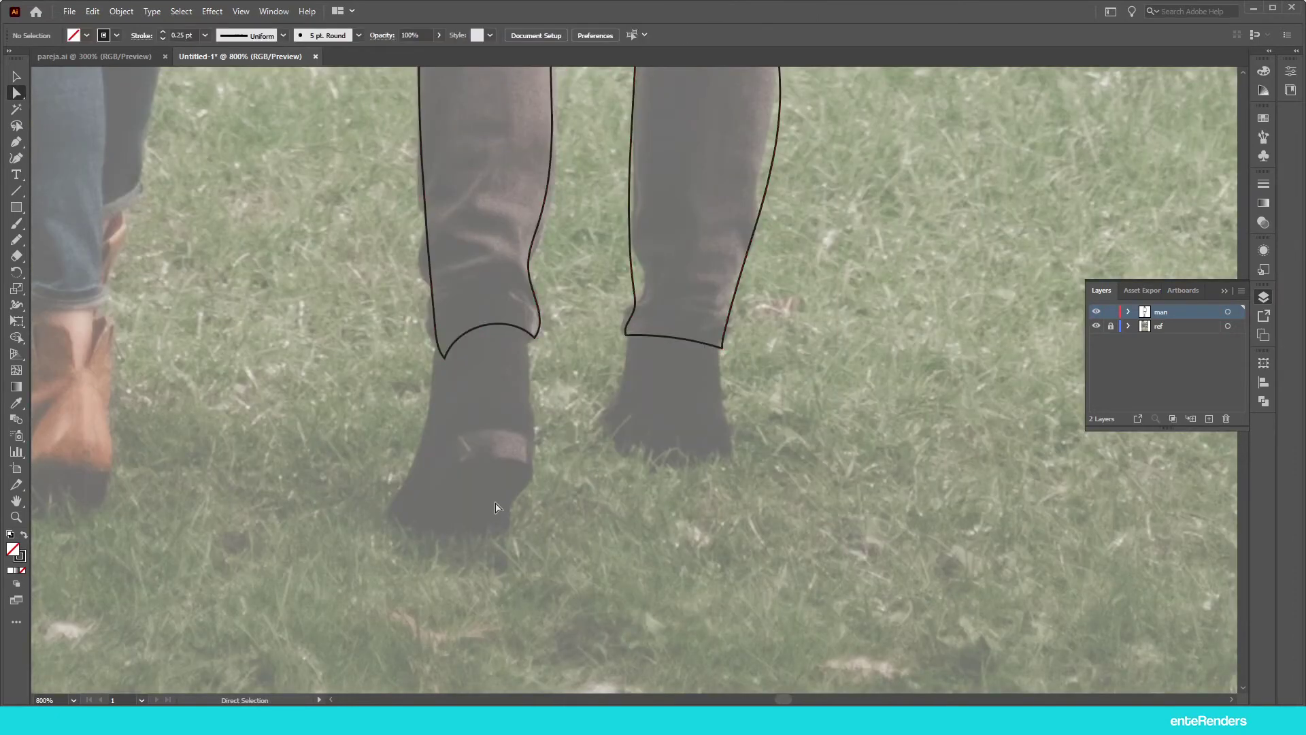
Step: Pencil-trace outlines around the left and right shoes and view the whole artboard
{"action": "key", "text": "n"}
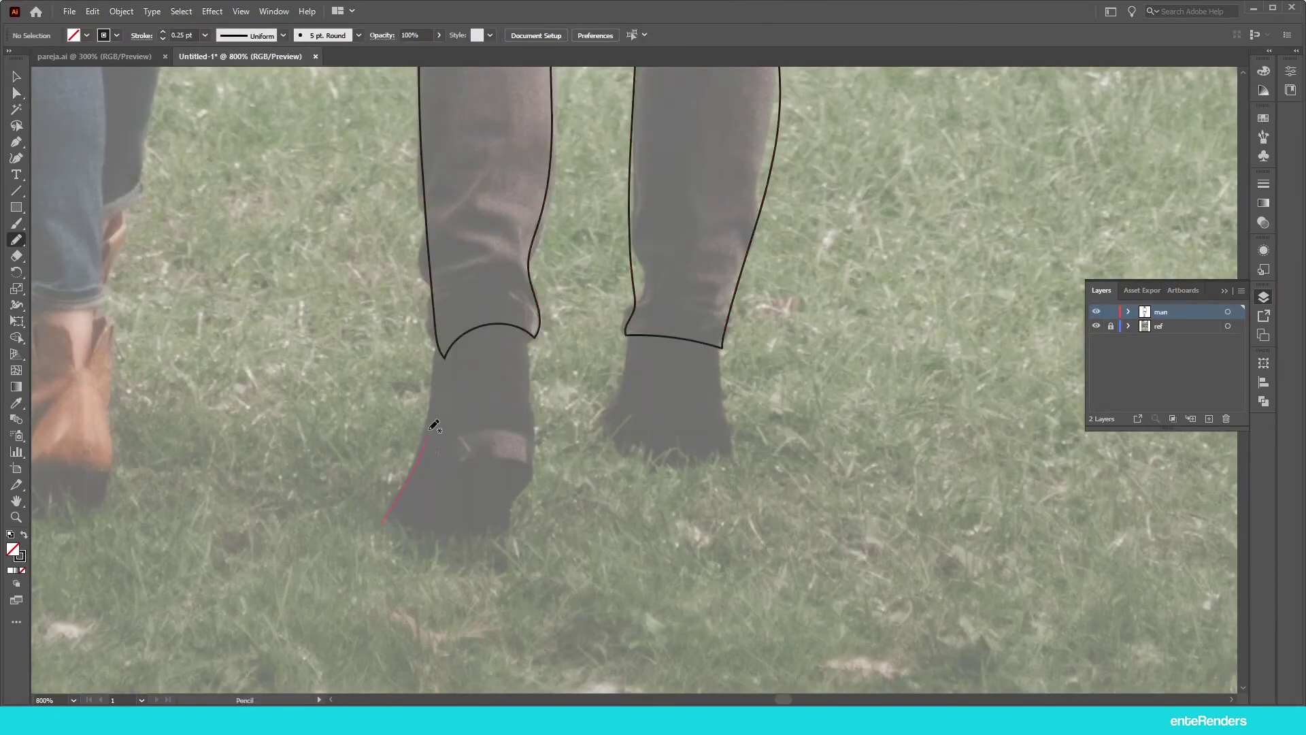
{"action": "left_click_drag", "start_coordinate": [527, 365], "coordinate": [385, 524]}
{"action": "left_click_drag", "start_coordinate": [621, 393], "coordinate": [729, 451]}
{"action": "left_click_drag", "start_coordinate": [681, 330], "coordinate": [623, 365]}
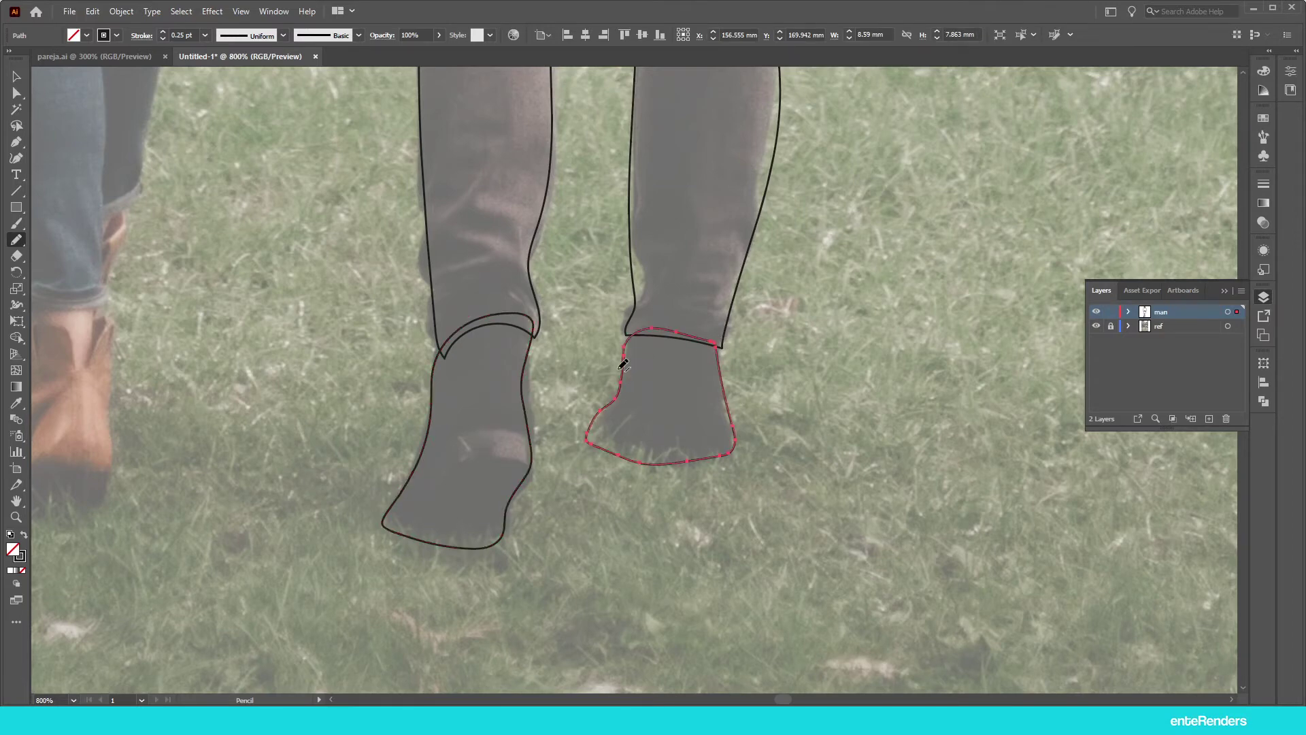
{"action": "key", "text": "ctrl+0"}
{"action": "scroll", "coordinate": [487, 238], "scroll_direction": "up", "scroll_amount": 3}
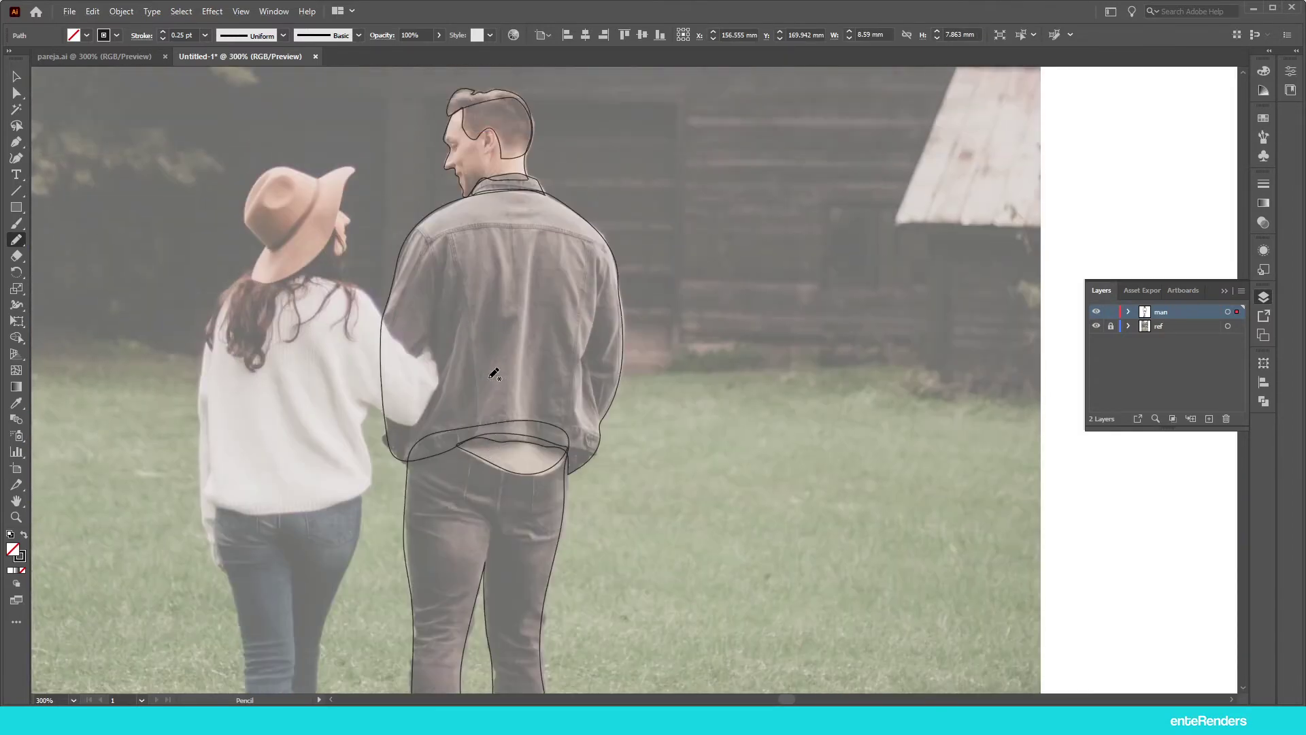
{"action": "scroll", "coordinate": [553, 320], "scroll_direction": "down", "scroll_amount": 1}
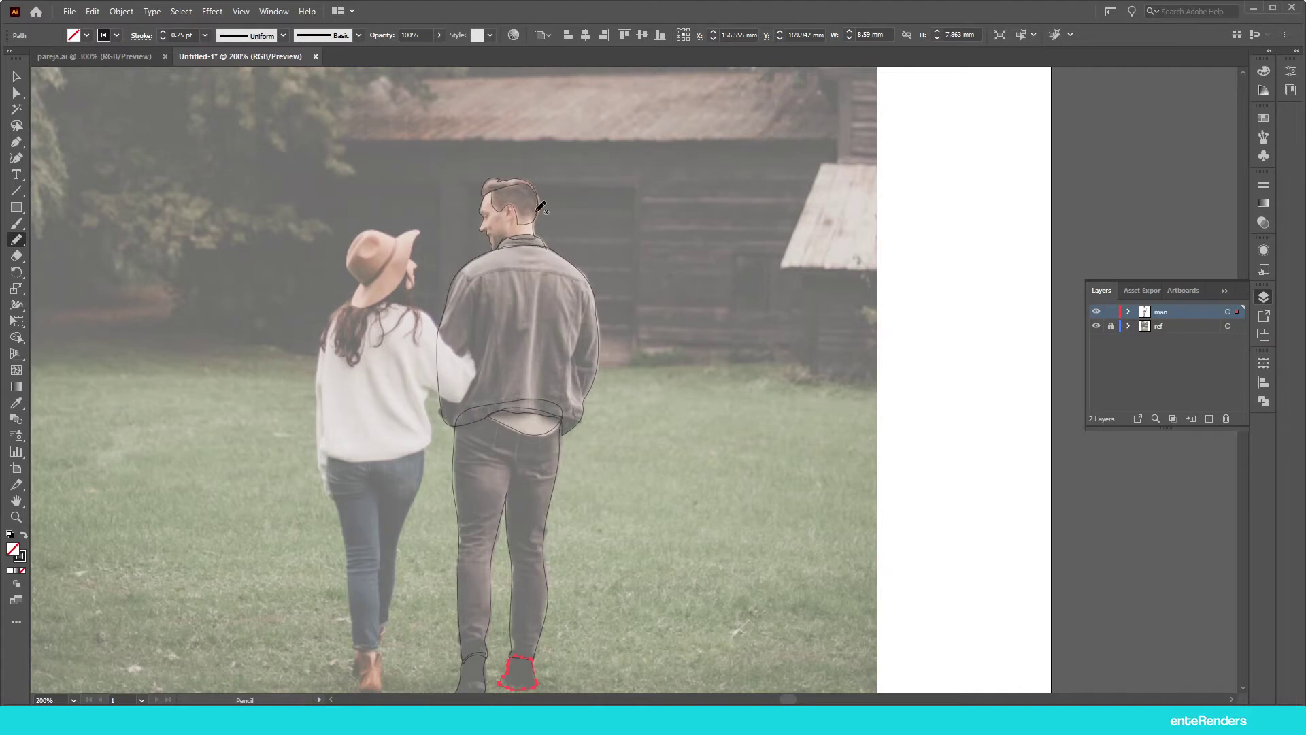
{"action": "scroll", "coordinate": [511, 211], "scroll_direction": "up", "scroll_amount": 1}
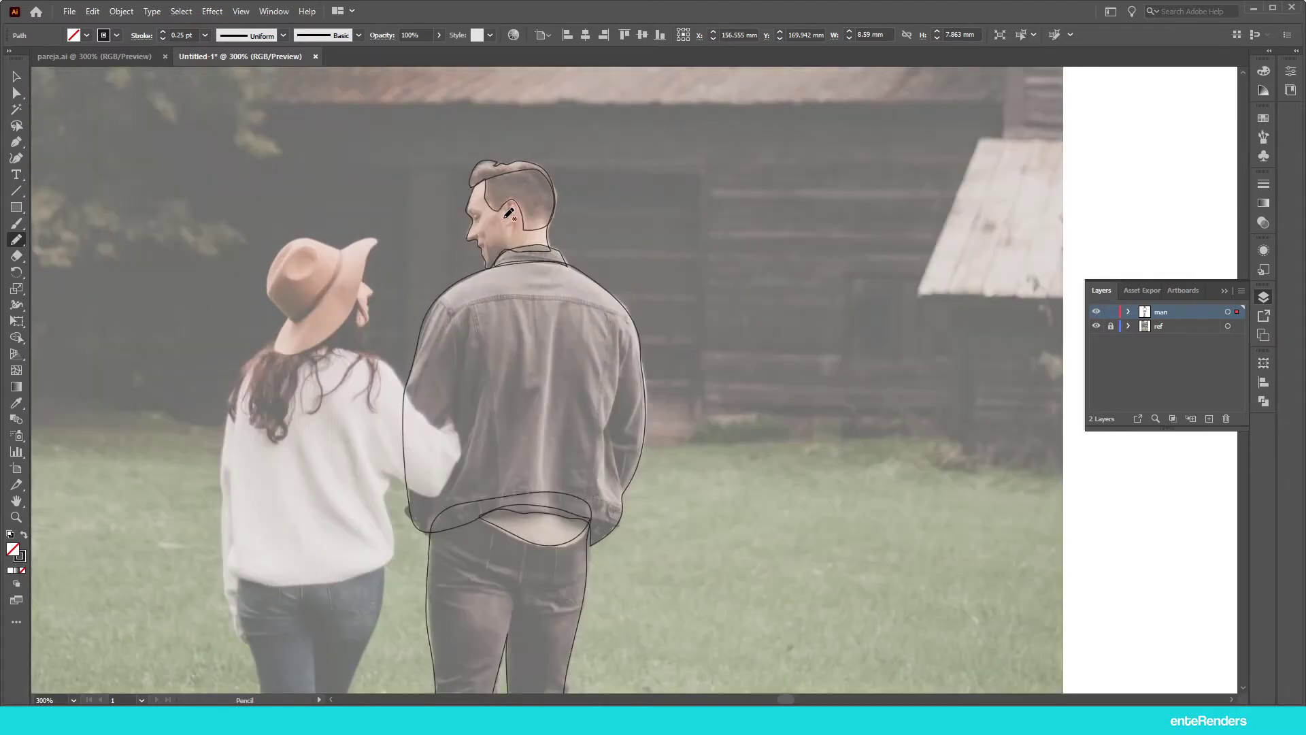
Step: Select the man's head shape with the Selection tool
{"action": "scroll", "coordinate": [509, 214], "scroll_direction": "down", "scroll_amount": 2}
{"action": "scroll", "coordinate": [497, 239], "scroll_direction": "up", "scroll_amount": 1}
{"action": "scroll", "coordinate": [503, 160], "scroll_direction": "up", "scroll_amount": 3}
{"action": "key", "text": "v"}
{"action": "scroll", "coordinate": [339, 206], "scroll_direction": "down", "scroll_amount": 1}
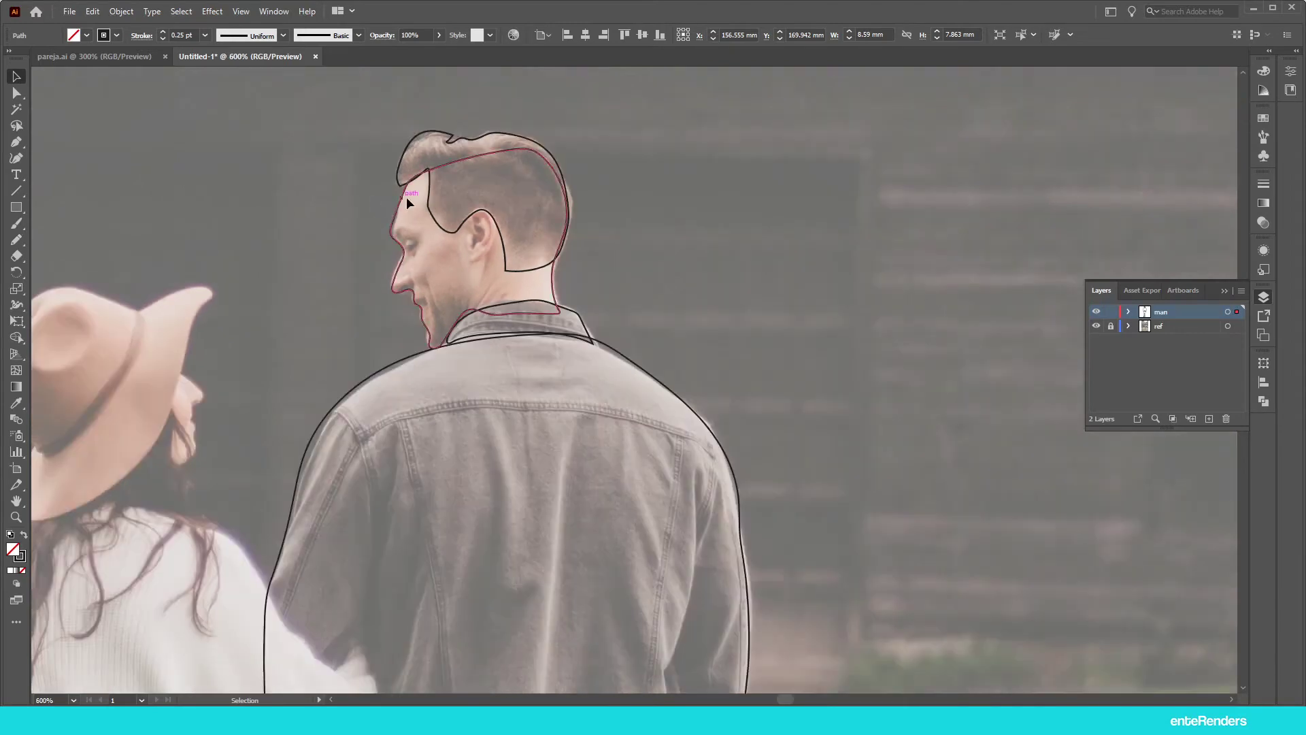
{"action": "left_click", "coordinate": [398, 230]}
{"action": "scroll", "coordinate": [304, 285], "scroll_direction": "down", "scroll_amount": 3}
{"action": "scroll", "coordinate": [361, 190], "scroll_direction": "up", "scroll_amount": 3}
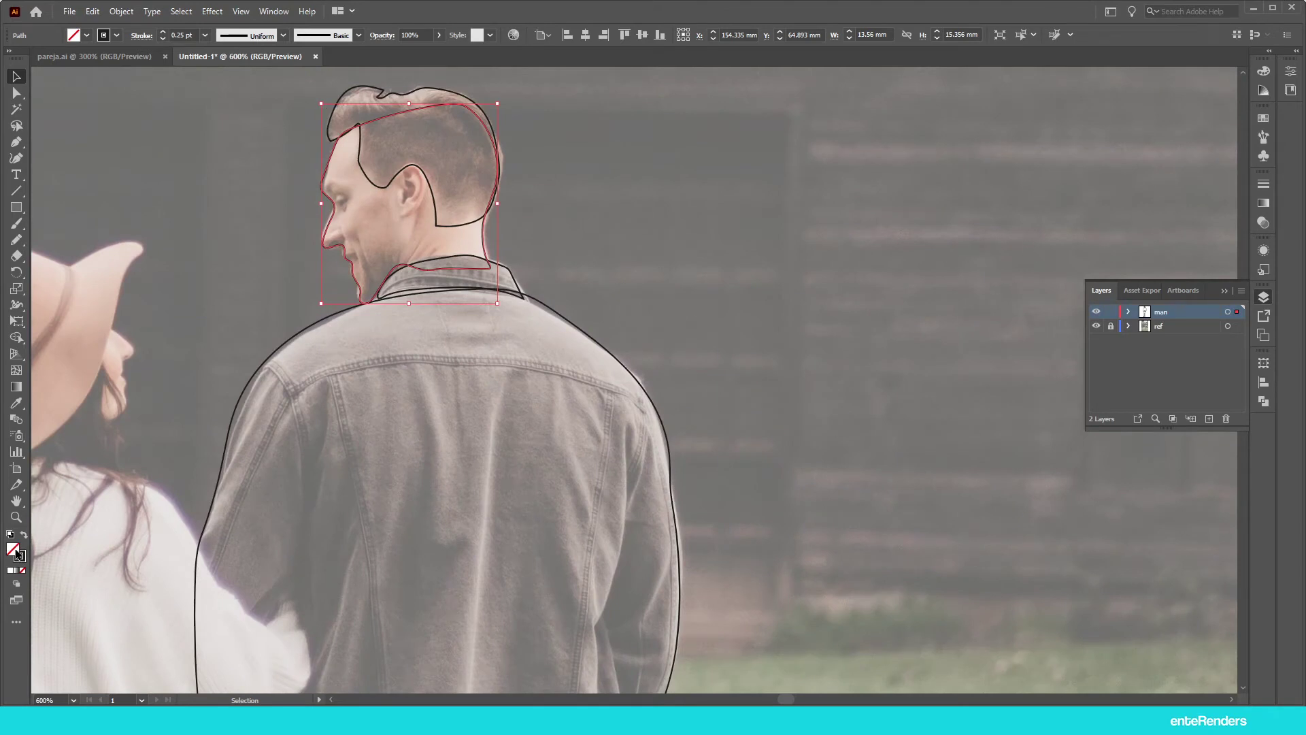
Step: Fill the head with light beige E8D1B8 and bring up the Swatches panel
{"action": "double_click", "coordinate": [18, 555]}
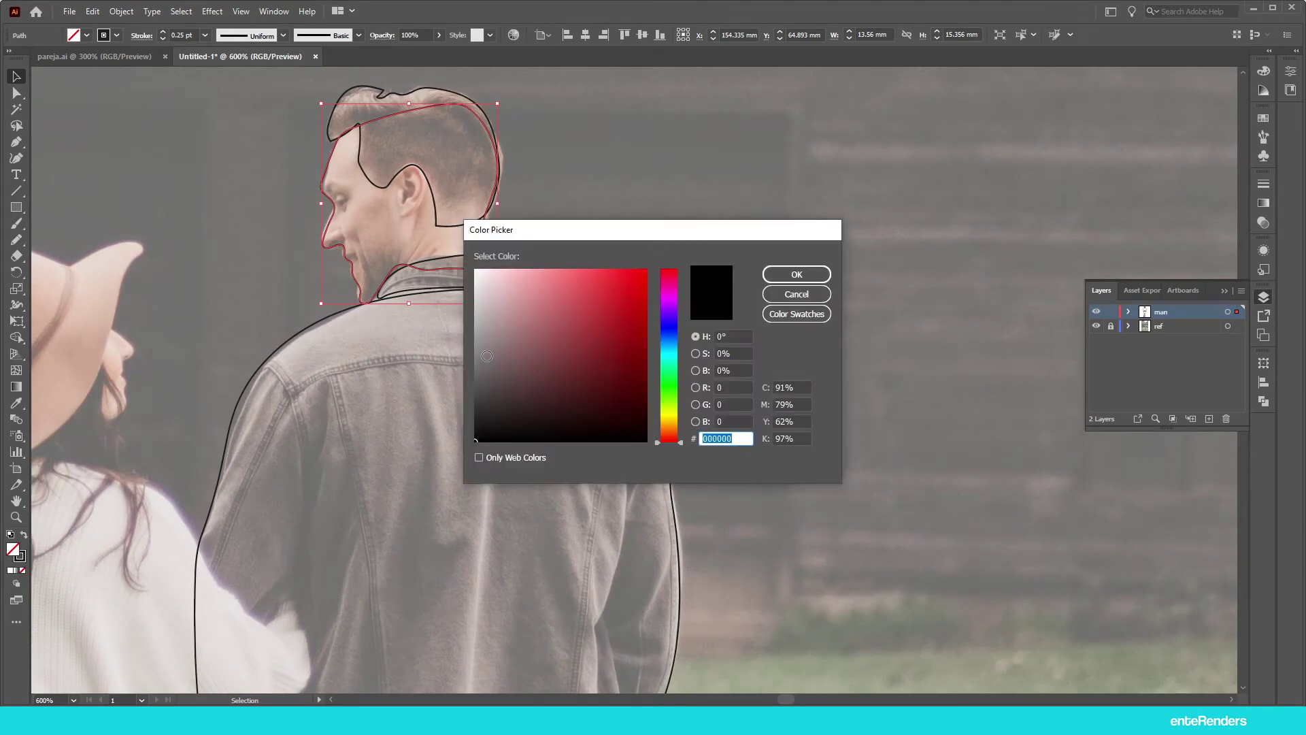
{"action": "left_click_drag", "start_coordinate": [665, 433], "coordinate": [664, 427]}
{"action": "mouse_move", "coordinate": [604, 364]}
{"action": "left_mouse_down"}
{"action": "mouse_move", "coordinate": [501, 268]}
{"action": "mouse_move", "coordinate": [501, 279]}
{"action": "left_mouse_up"}
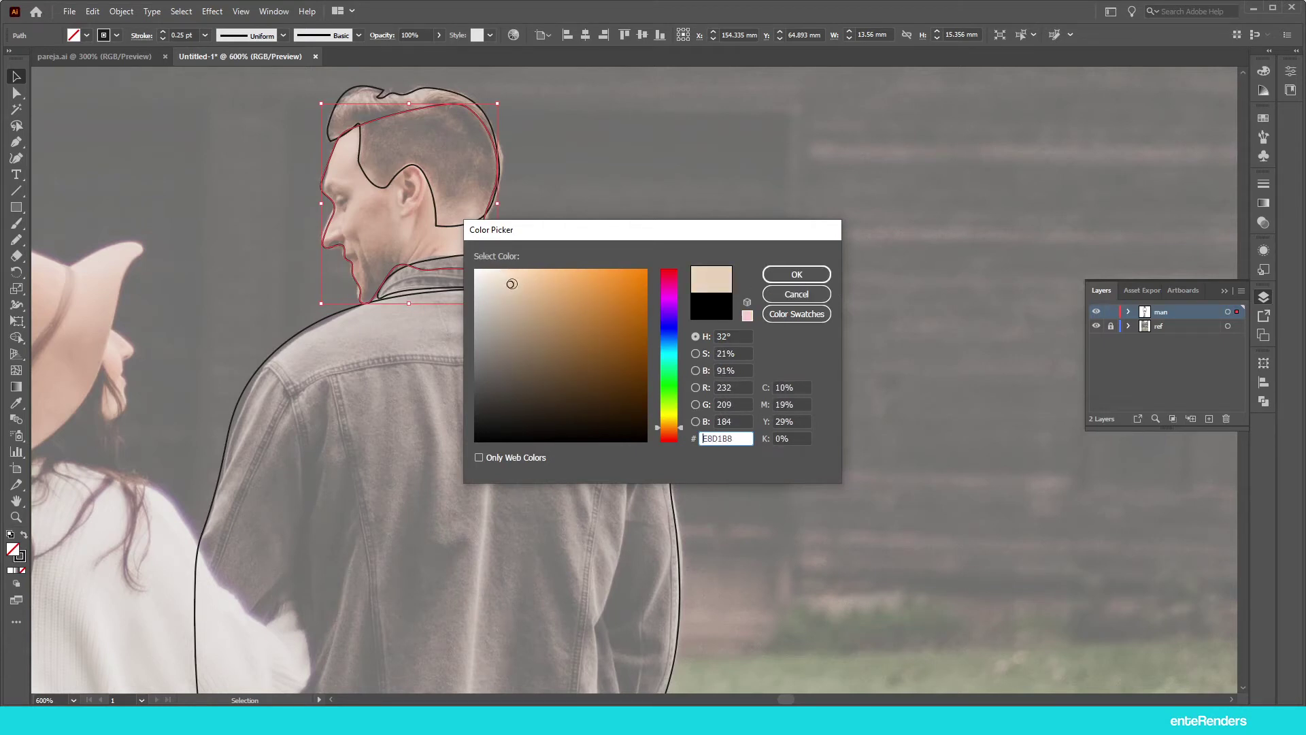
{"action": "left_click", "coordinate": [783, 275]}
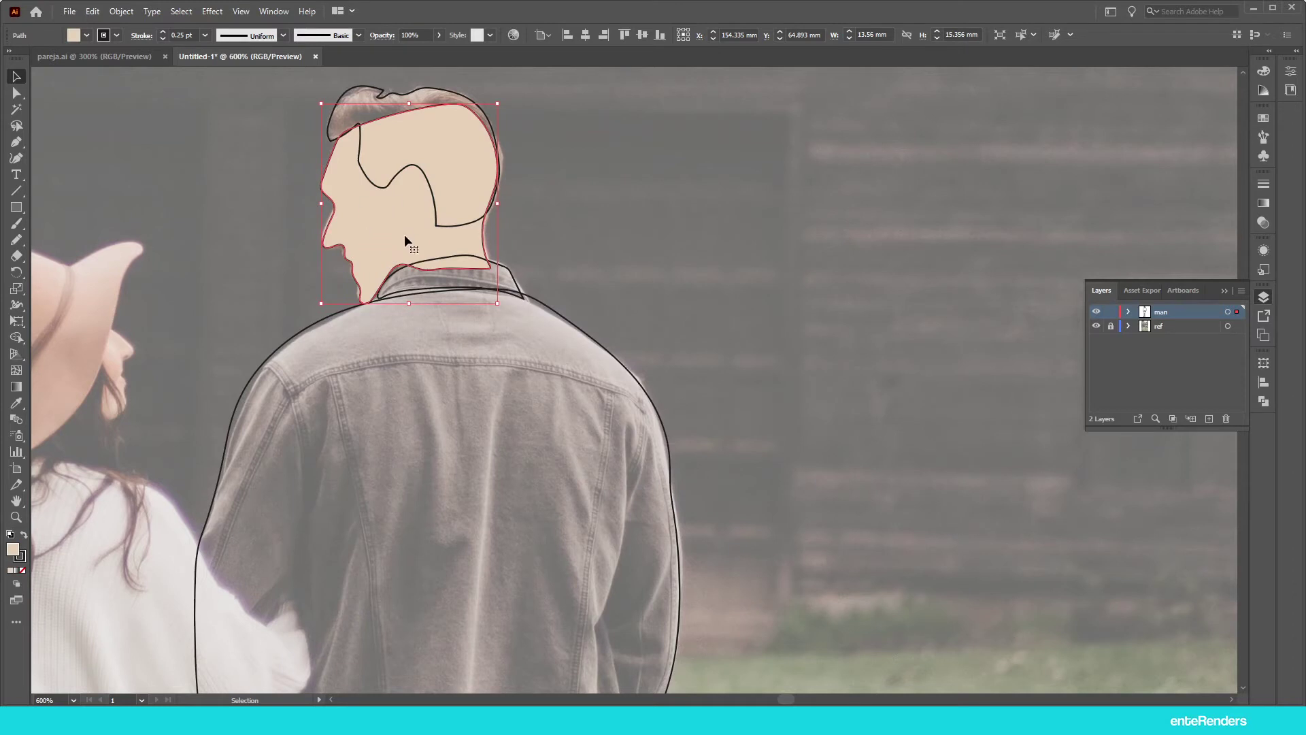
{"action": "left_click", "coordinate": [1266, 77]}
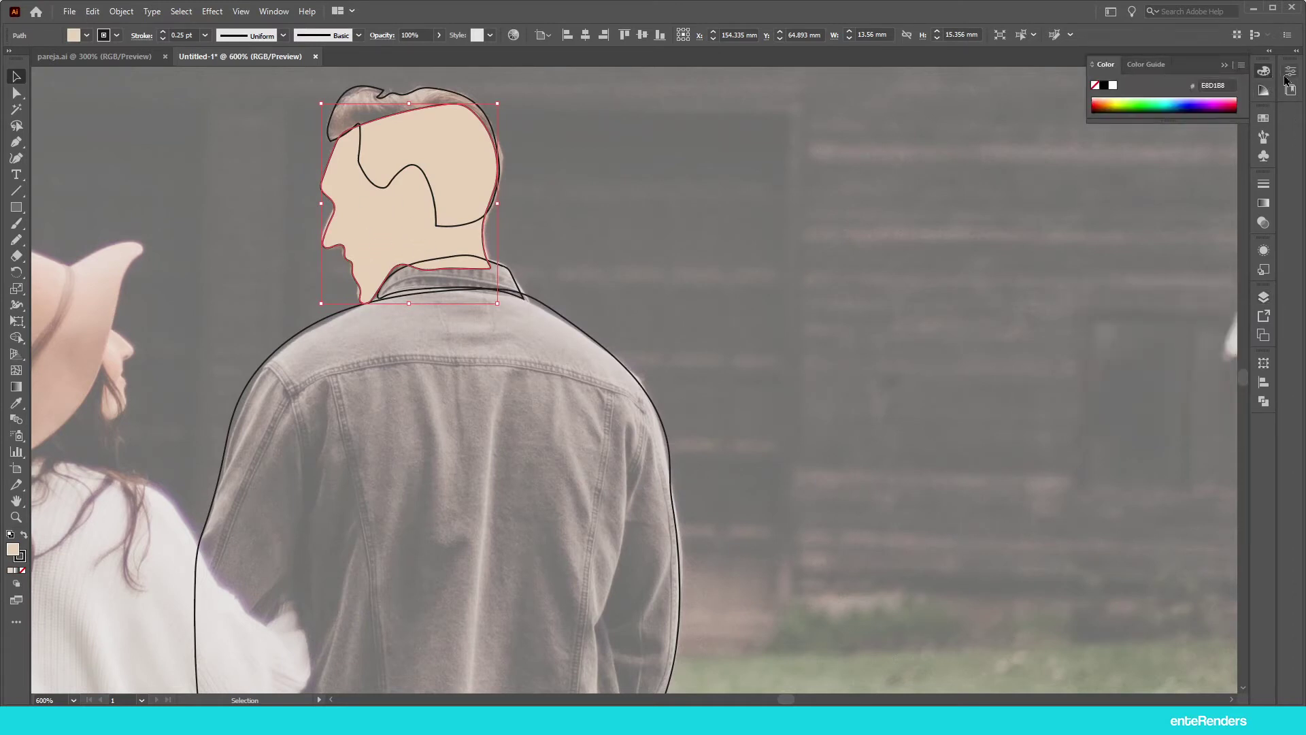
{"action": "left_click", "coordinate": [1264, 116]}
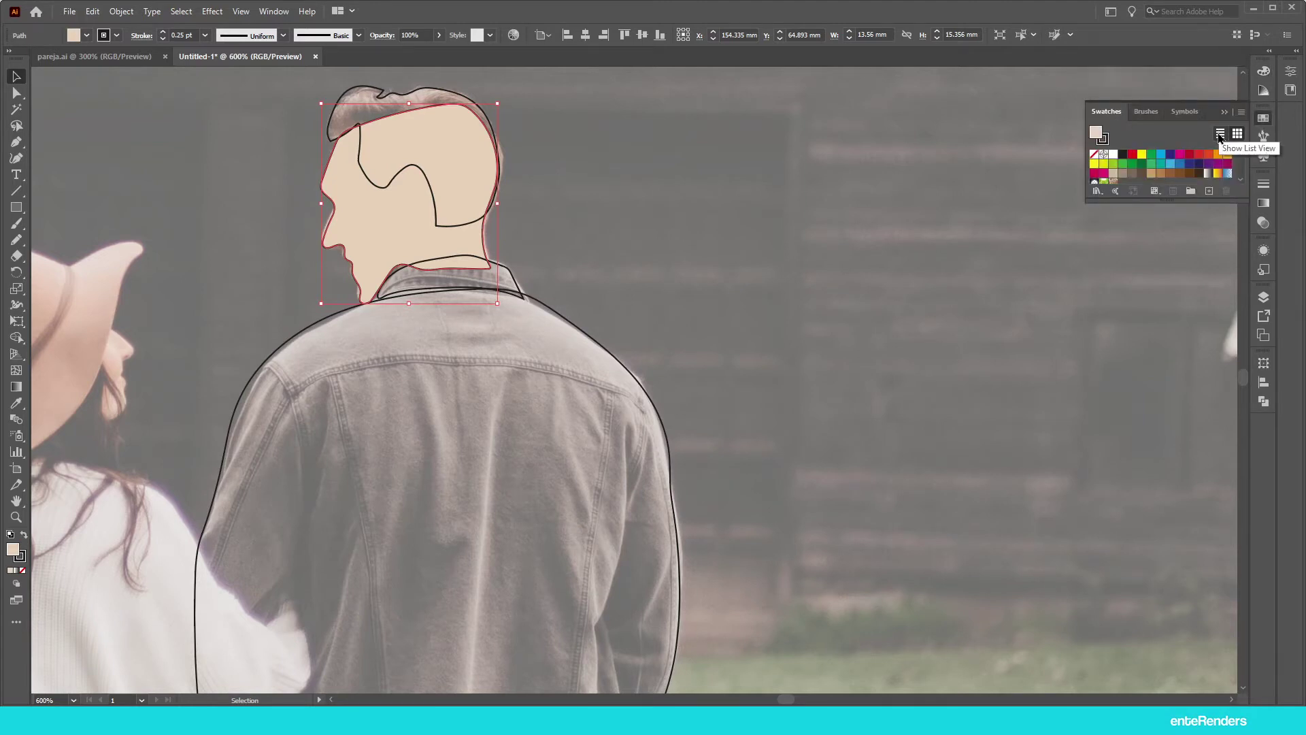
Step: Load the Skintones.ase swatch library from the Swatches presets folder
{"action": "left_click", "coordinate": [1102, 193]}
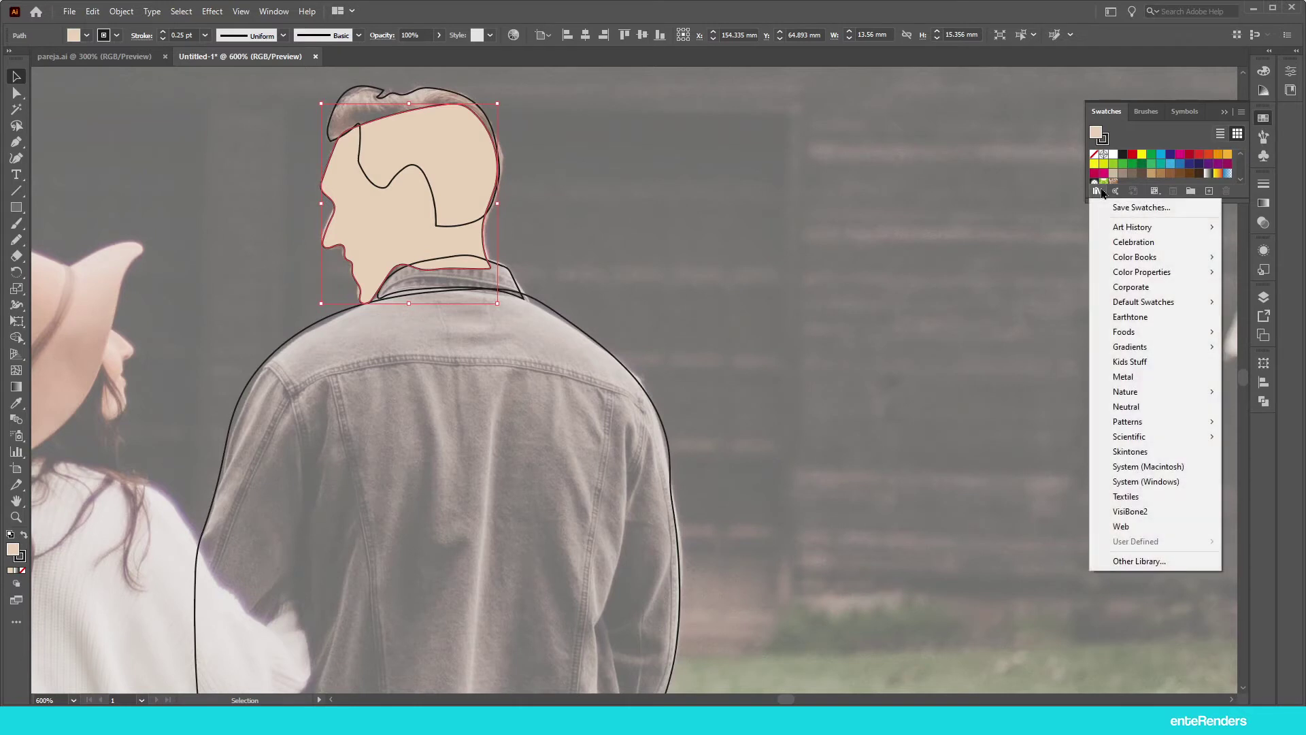
{"action": "left_click", "coordinate": [1135, 562]}
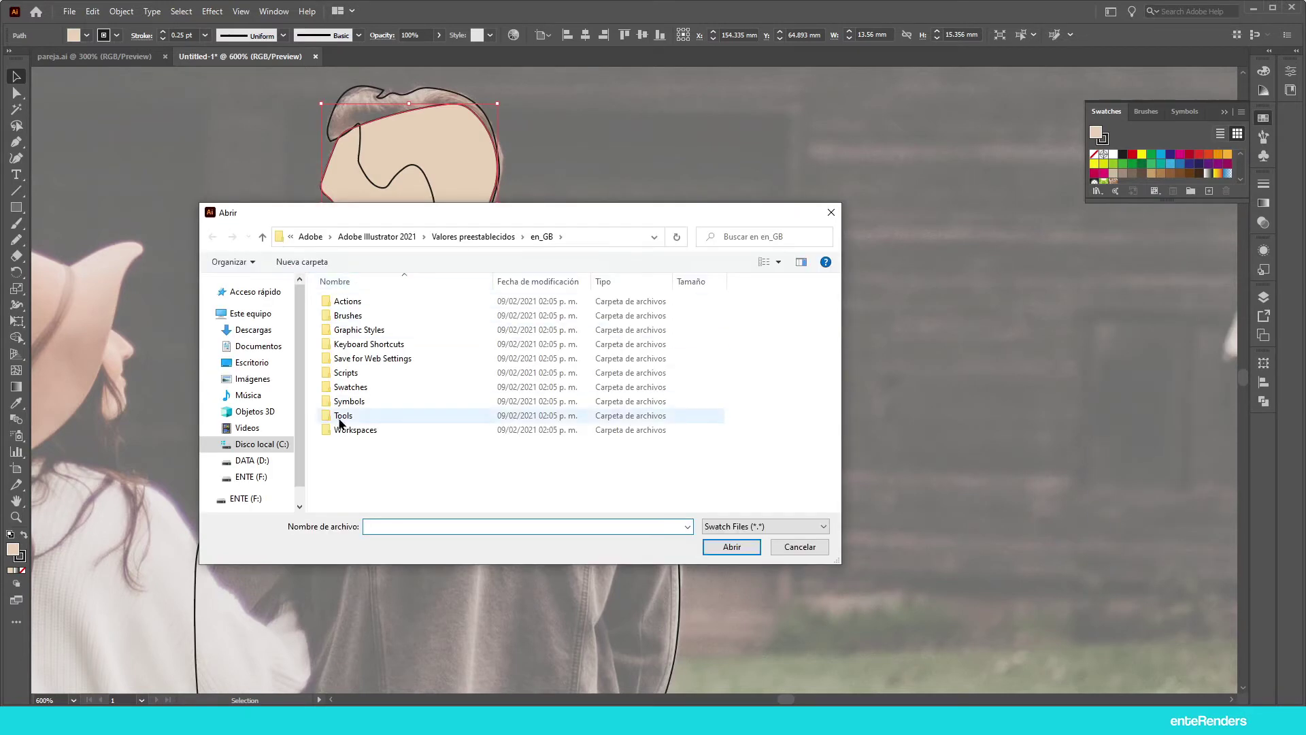
{"action": "double_click", "coordinate": [352, 386]}
{"action": "scroll", "coordinate": [355, 435], "scroll_direction": "down", "scroll_amount": 2}
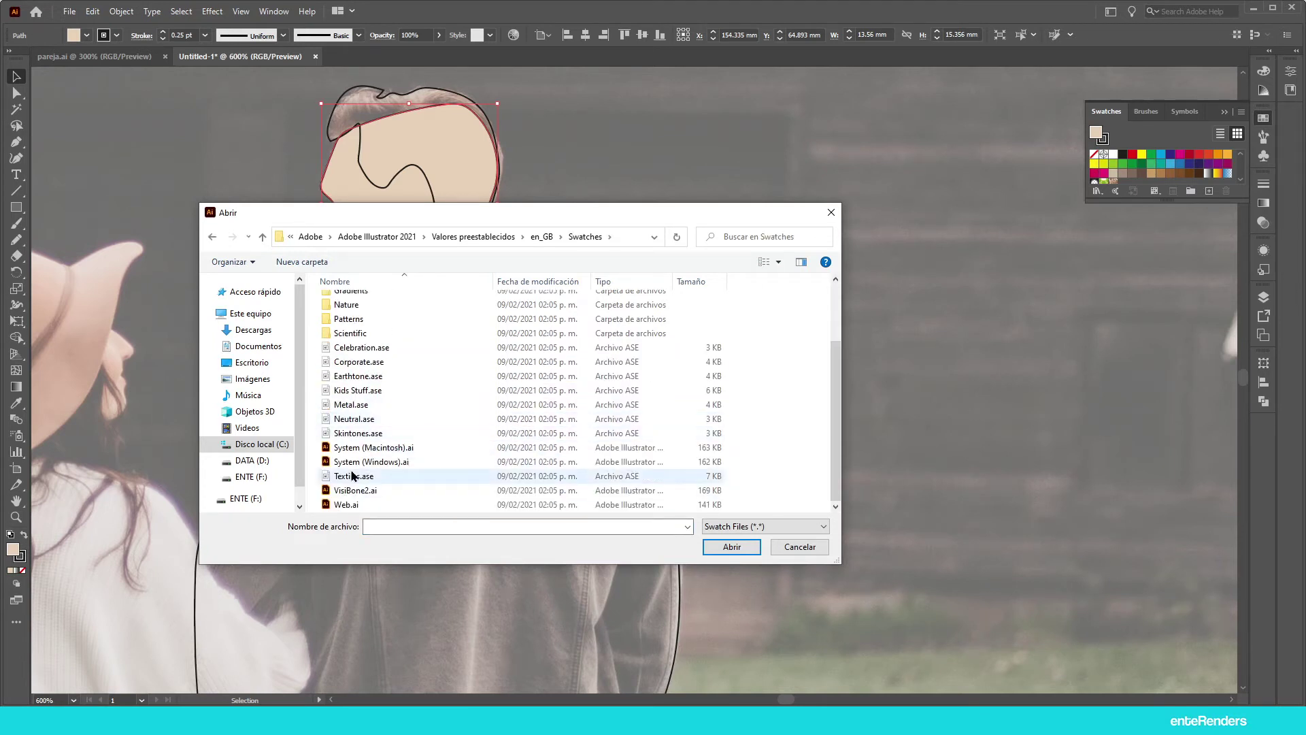
{"action": "left_click", "coordinate": [355, 433]}
{"action": "left_click", "coordinate": [733, 546]}
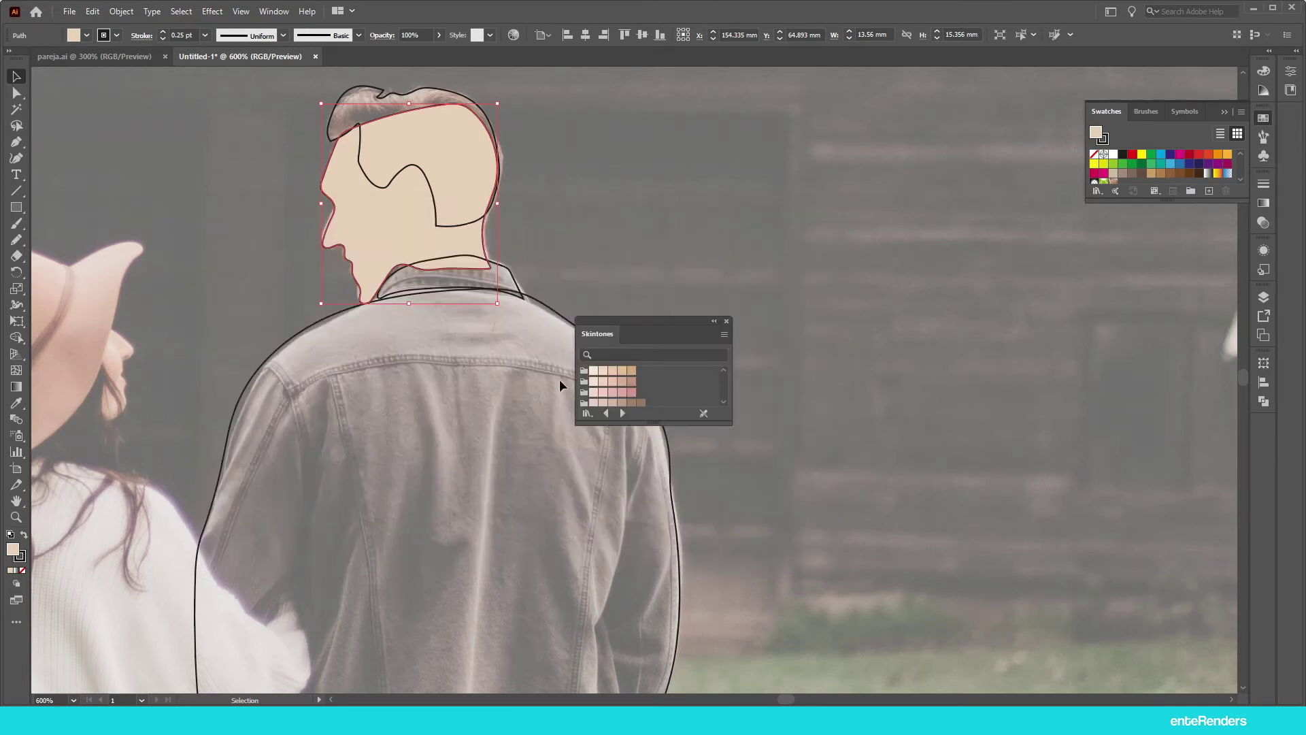
Step: Try several Skintones swatches on the head, settle on a pale peach, and close the library
{"action": "left_click", "coordinate": [599, 373]}
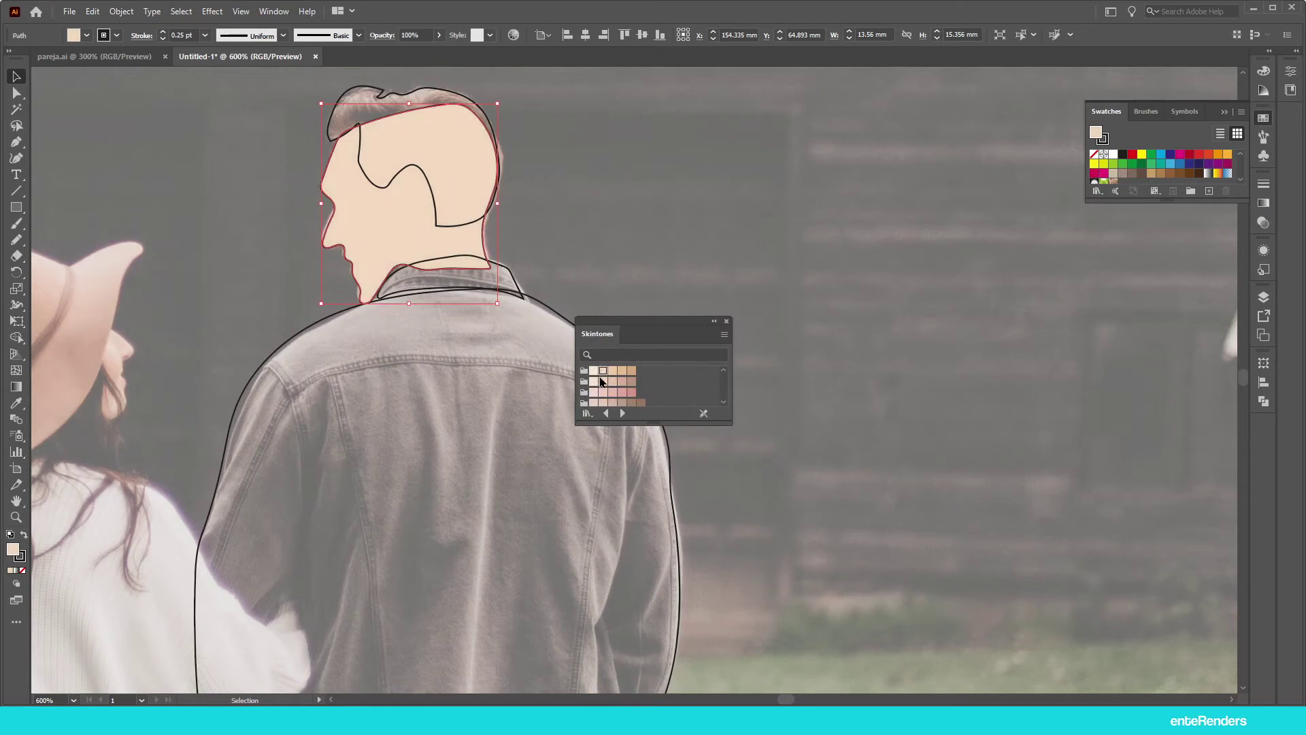
{"action": "left_click", "coordinate": [594, 382]}
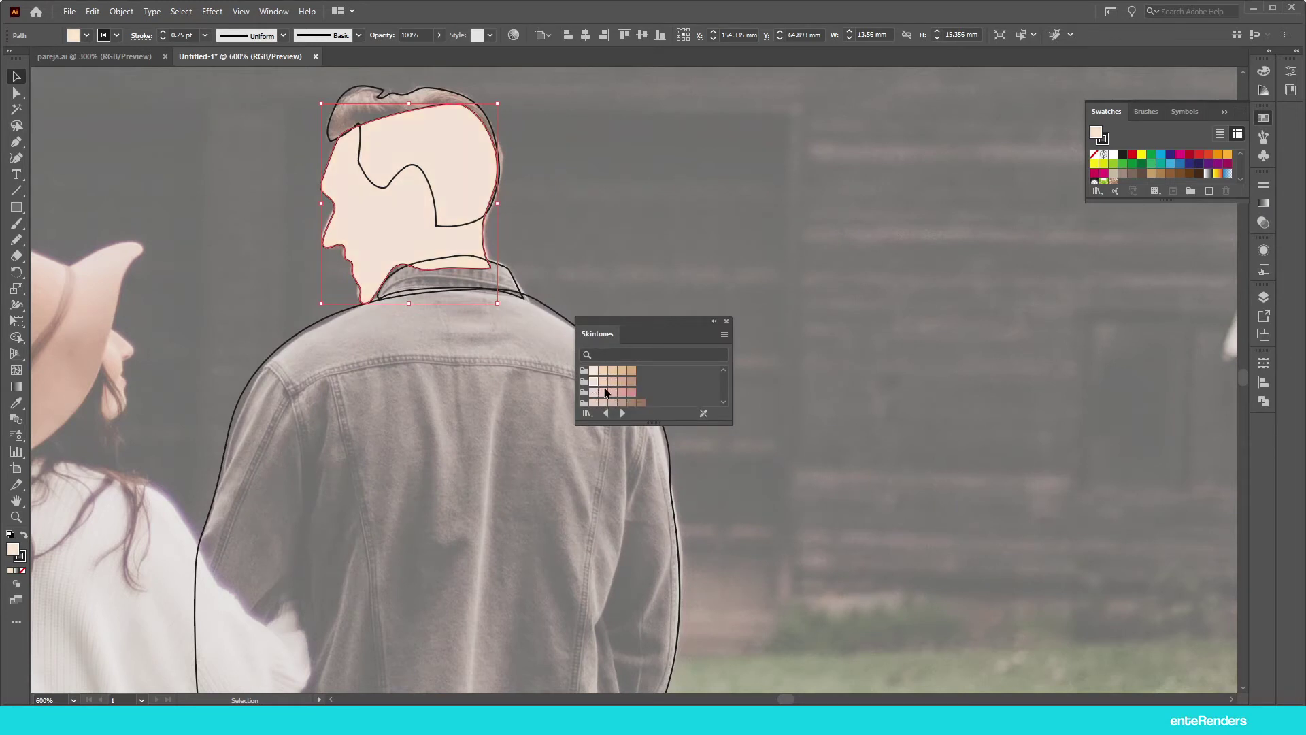
{"action": "left_click", "coordinate": [612, 370]}
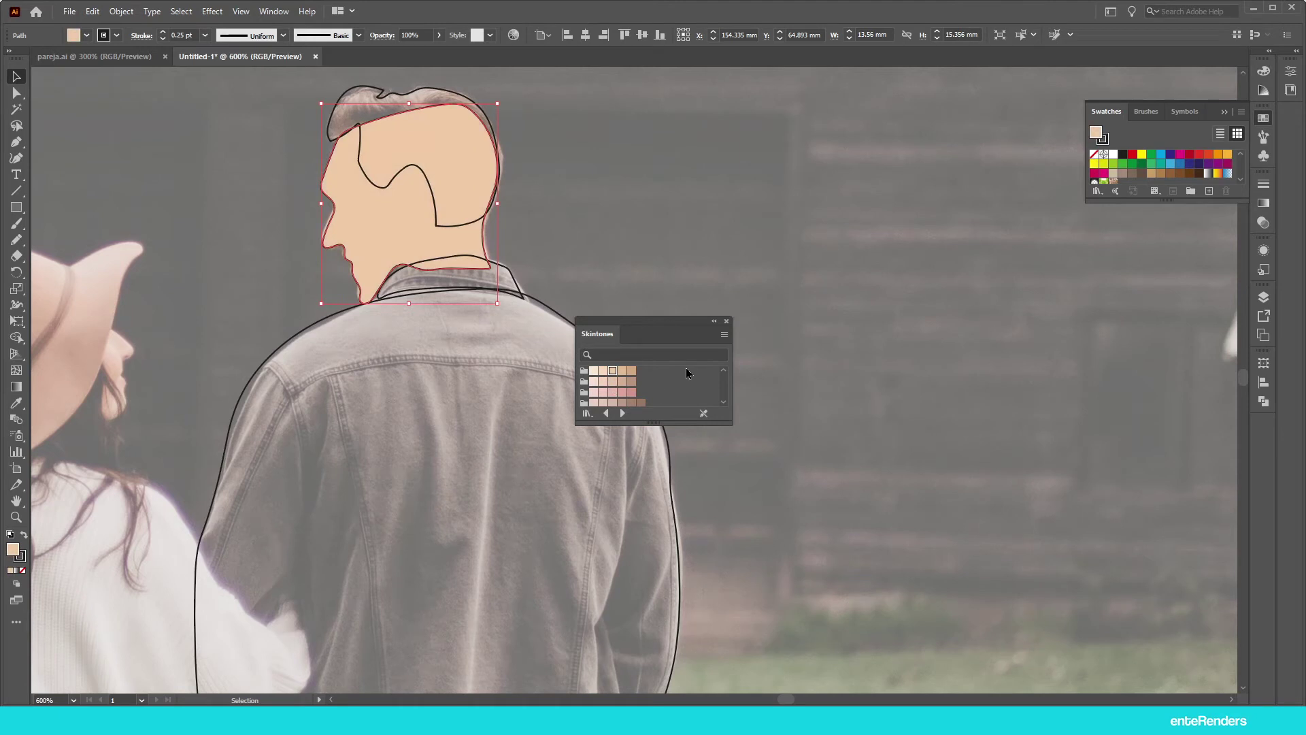
{"action": "left_click", "coordinate": [603, 372]}
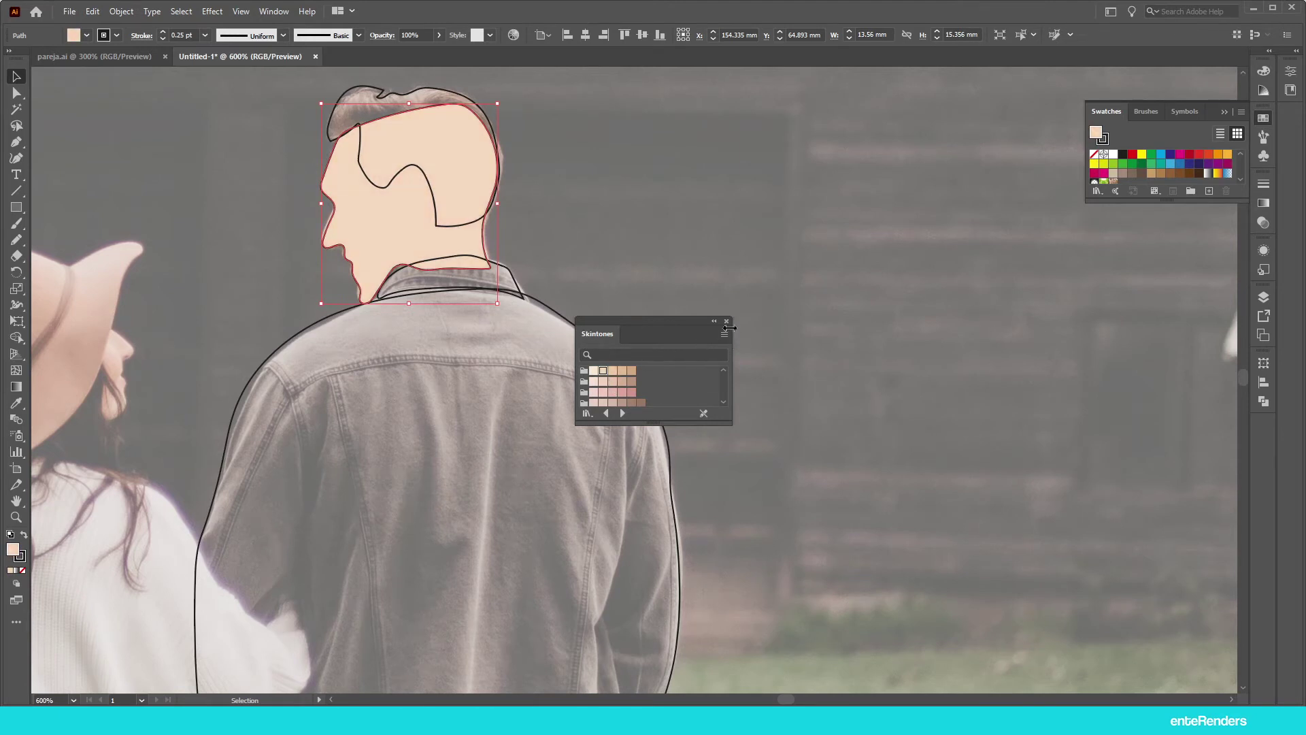
{"action": "left_click", "coordinate": [726, 322]}
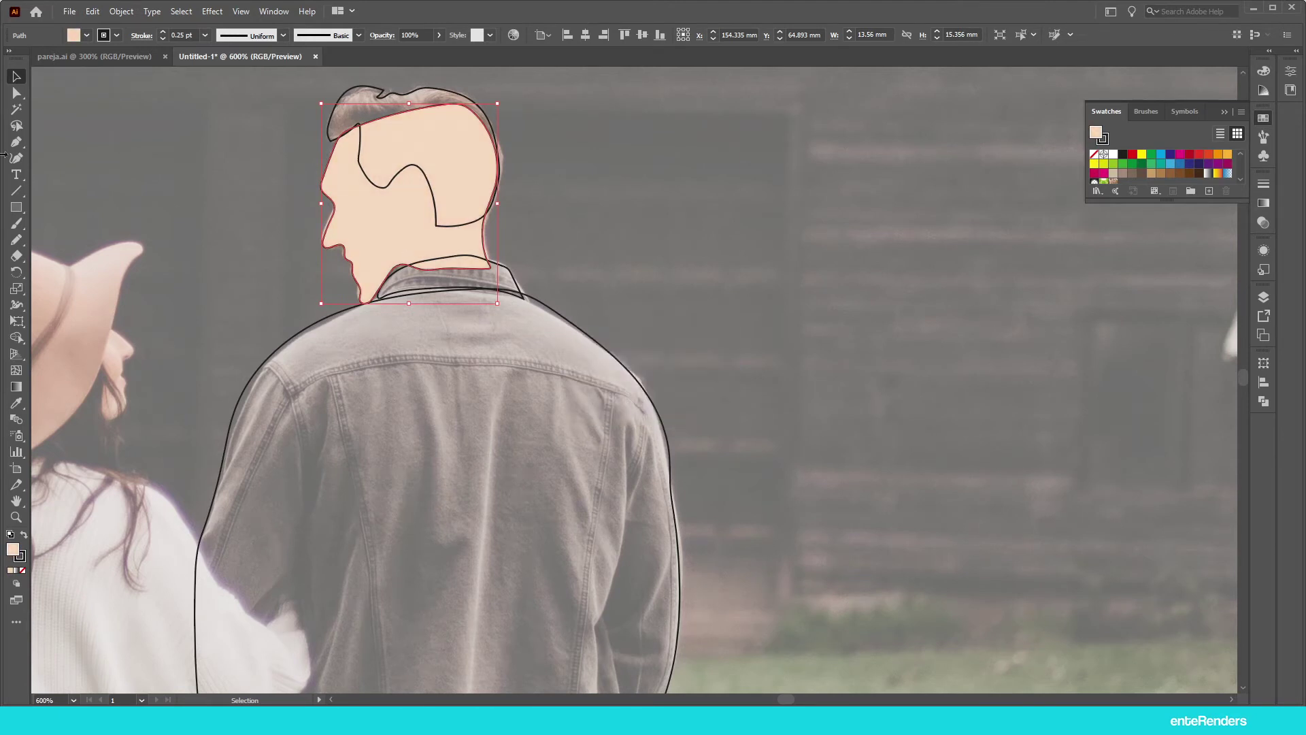
Step: Fill the hair outline with the greyish-brown sampled from the photo's hair
{"action": "left_click", "coordinate": [406, 168]}
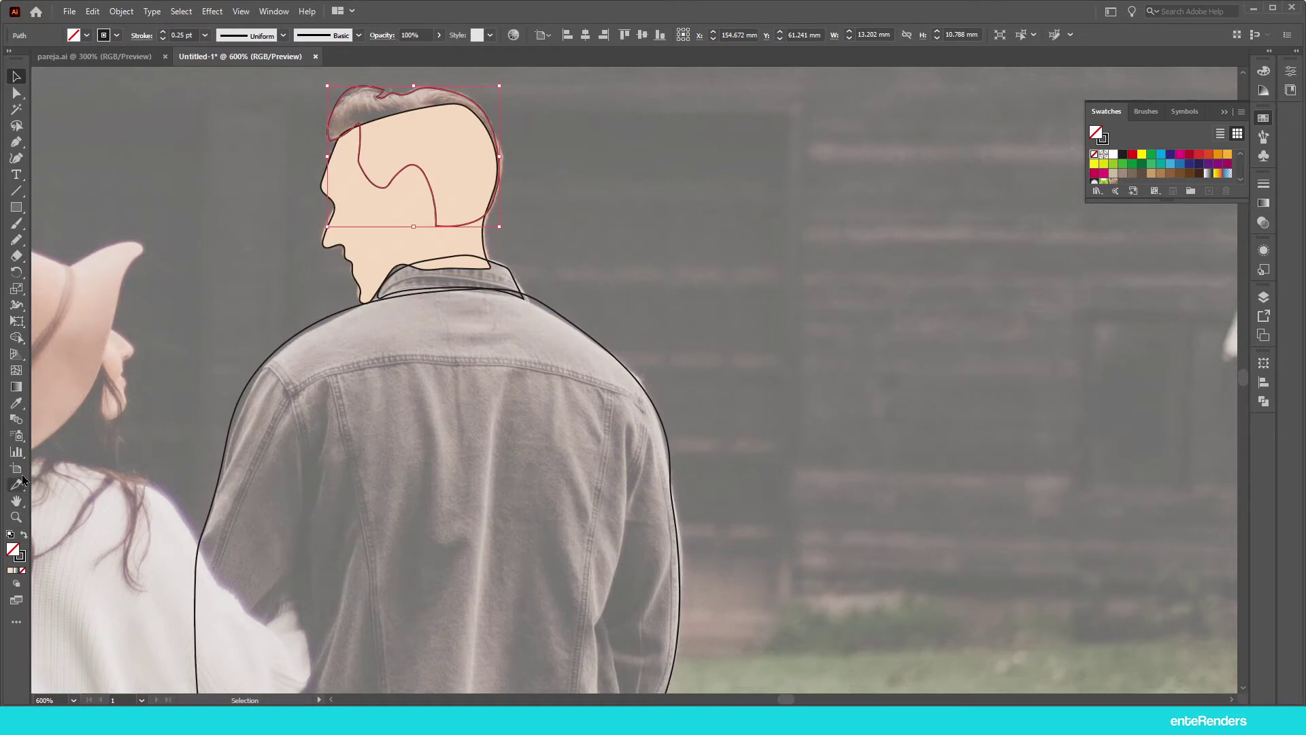
{"action": "left_click", "coordinate": [21, 407]}
{"action": "left_click", "coordinate": [353, 113]}
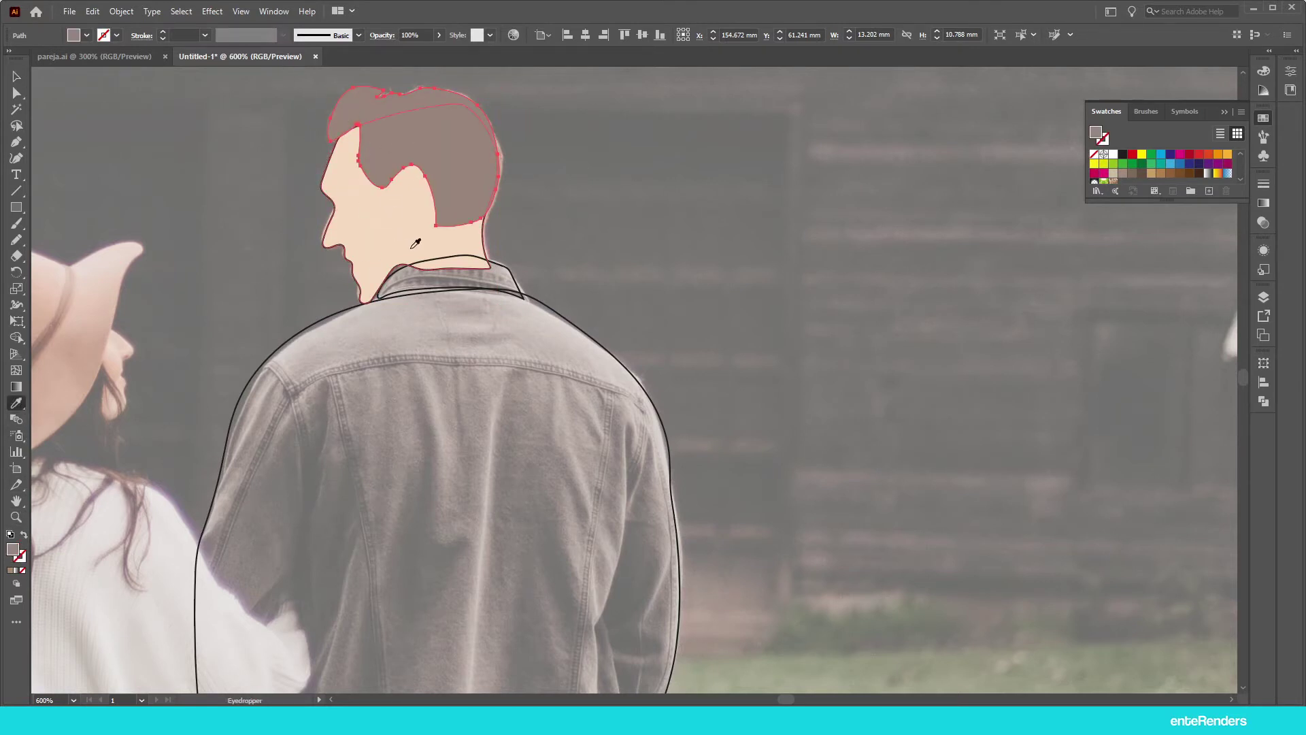
{"action": "scroll", "coordinate": [432, 231], "scroll_direction": "down", "scroll_amount": 3}
{"action": "scroll", "coordinate": [431, 217], "scroll_direction": "up", "scroll_amount": 3}
{"action": "left_click", "coordinate": [19, 78]}
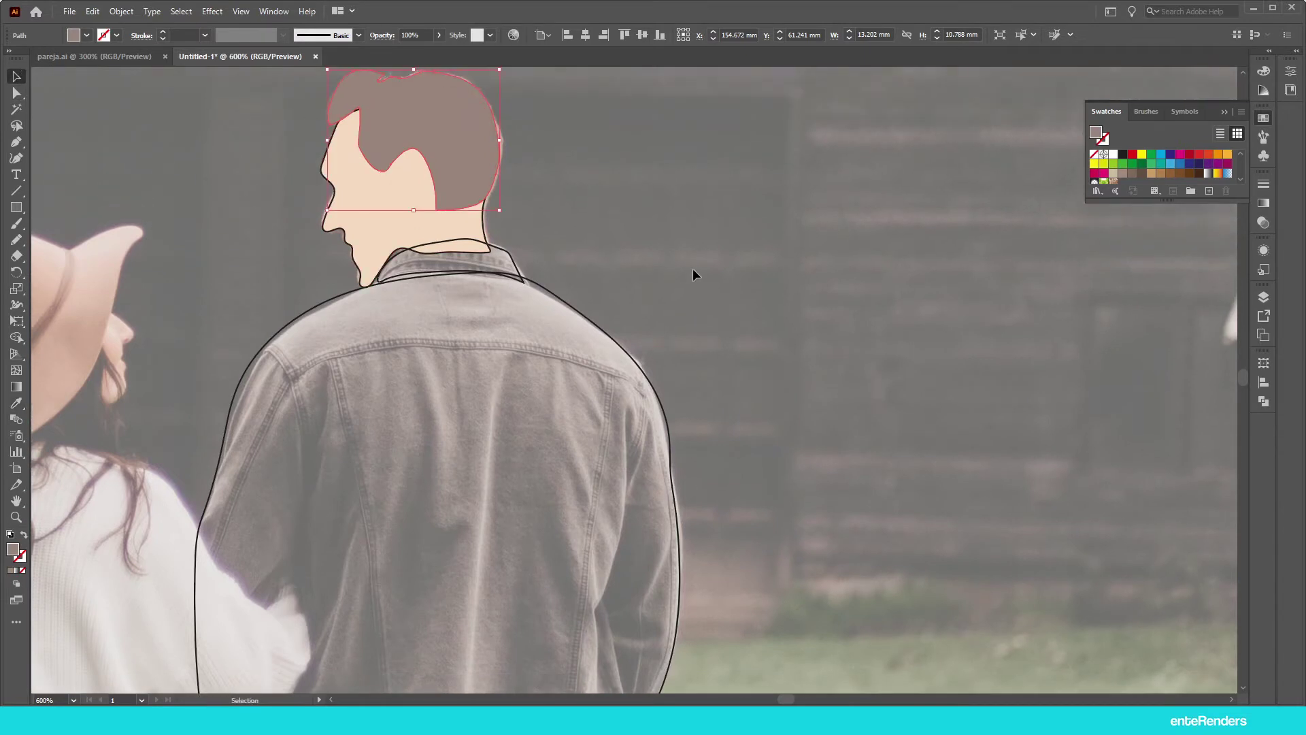
{"action": "left_click", "coordinate": [694, 272]}
Step: Nudge the hair shape slightly down and right with the arrow keys
{"action": "left_click", "coordinate": [434, 150]}
{"action": "key", "text": "Down"}
{"action": "key", "text": "Up"}
{"action": "key", "text": "Down"}
{"action": "key", "text": "Right"}
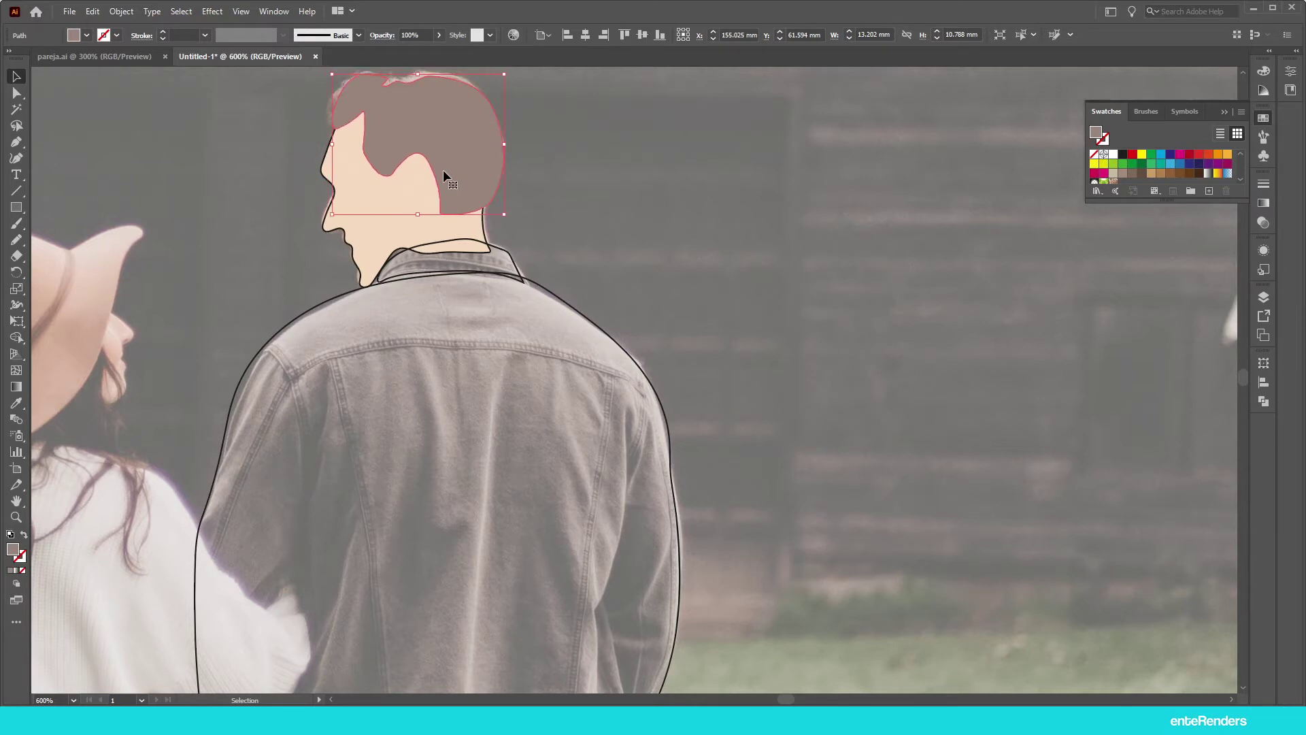
{"action": "left_click", "coordinate": [618, 235]}
{"action": "scroll", "coordinate": [519, 220], "scroll_direction": "down", "scroll_amount": 1}
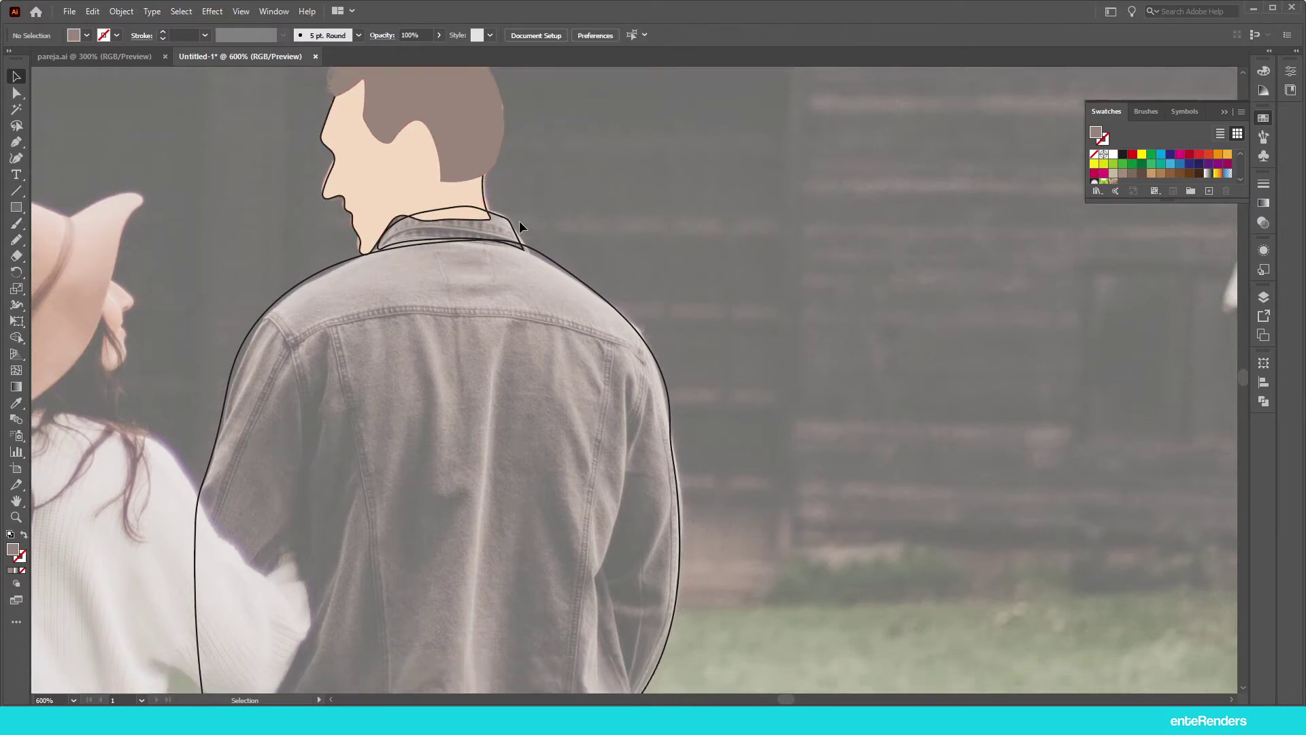
{"action": "left_click", "coordinate": [507, 217]}
Step: Eyedropper the photo's grey onto the collar and the jacket
{"action": "key", "text": "i"}
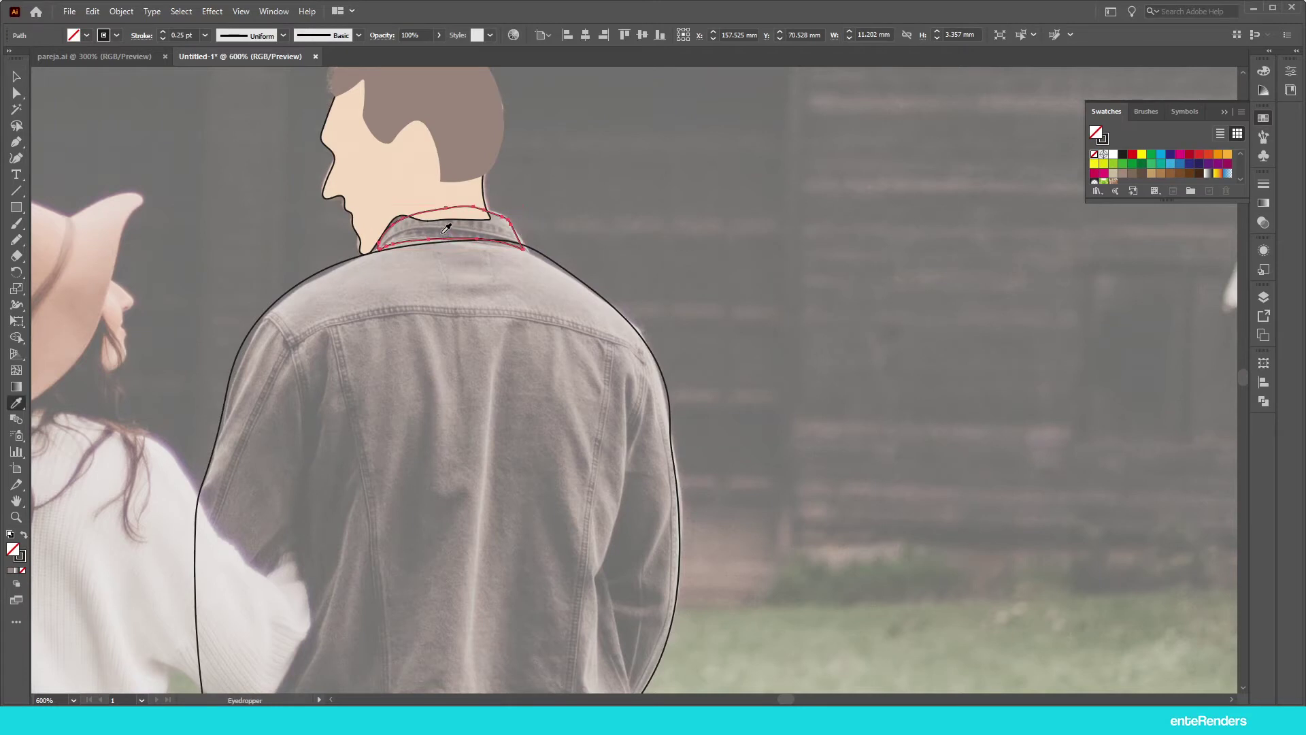
{"action": "left_click", "coordinate": [445, 231]}
{"action": "left_click", "coordinate": [16, 76]}
{"action": "left_click", "coordinate": [312, 275]}
{"action": "key", "text": "i"}
{"action": "left_click", "coordinate": [443, 221]}
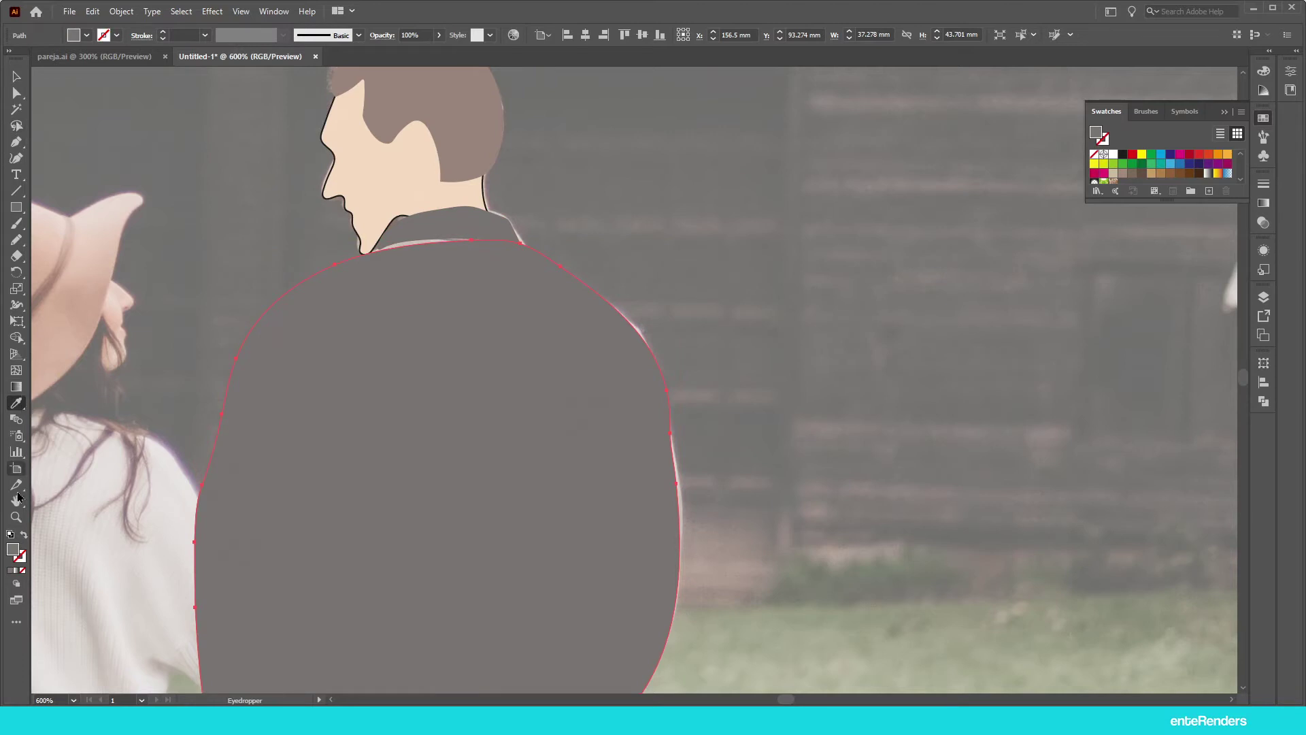
Step: Change the jacket fill to the lighter neutral grey 808080 and deselect
{"action": "double_click", "coordinate": [12, 550]}
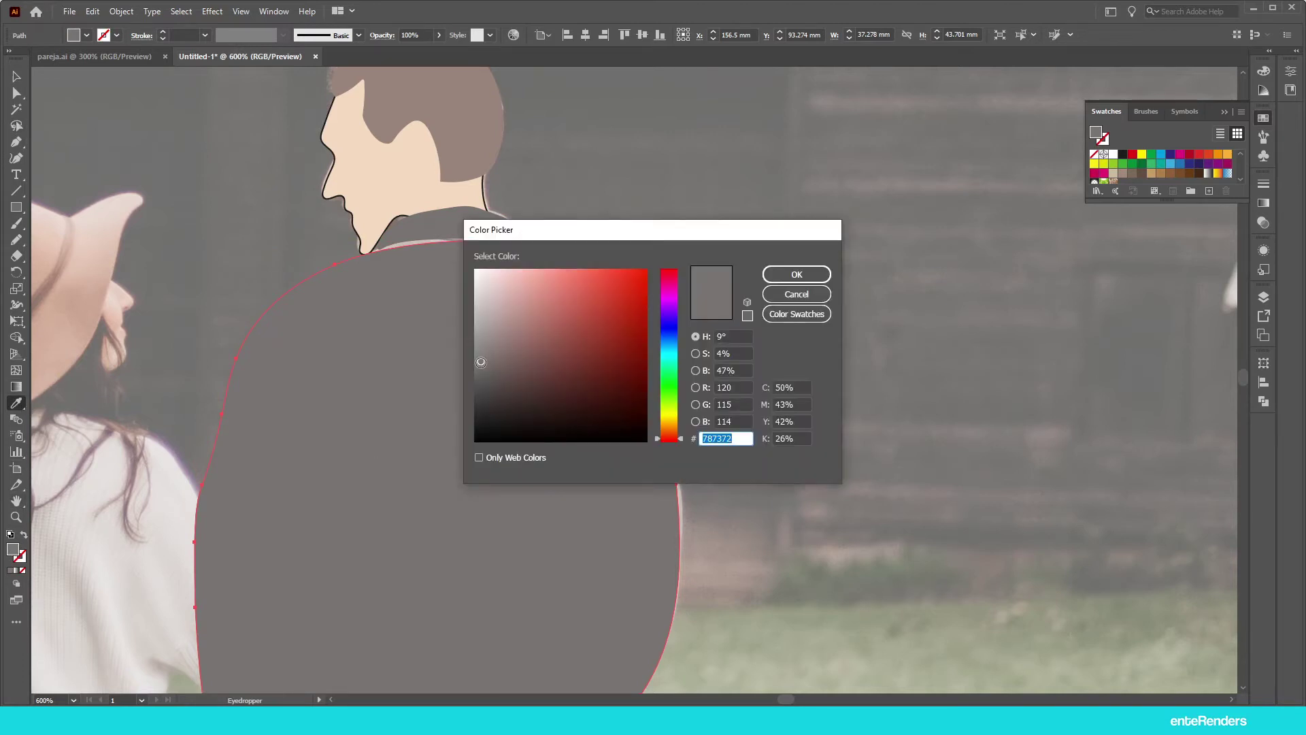
{"action": "type", "text": "808080"}
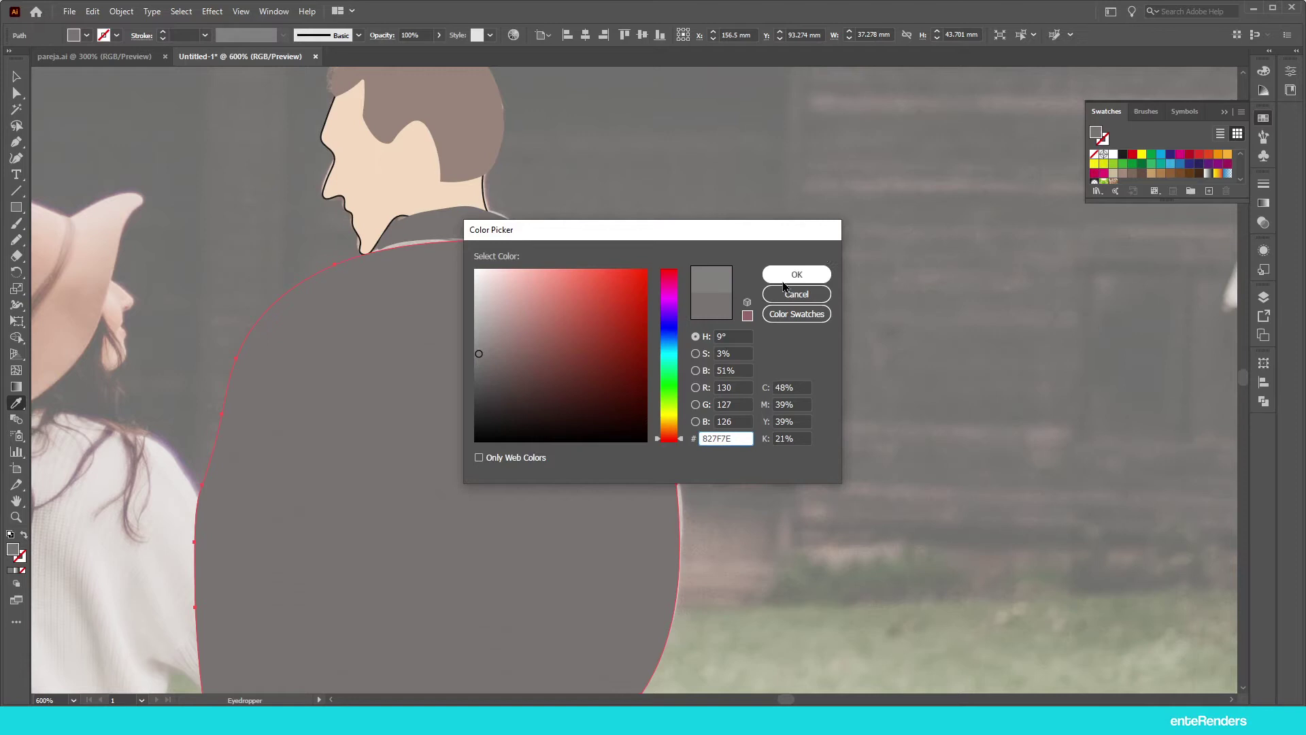
{"action": "left_click", "coordinate": [796, 275]}
{"action": "left_click", "coordinate": [15, 77]}
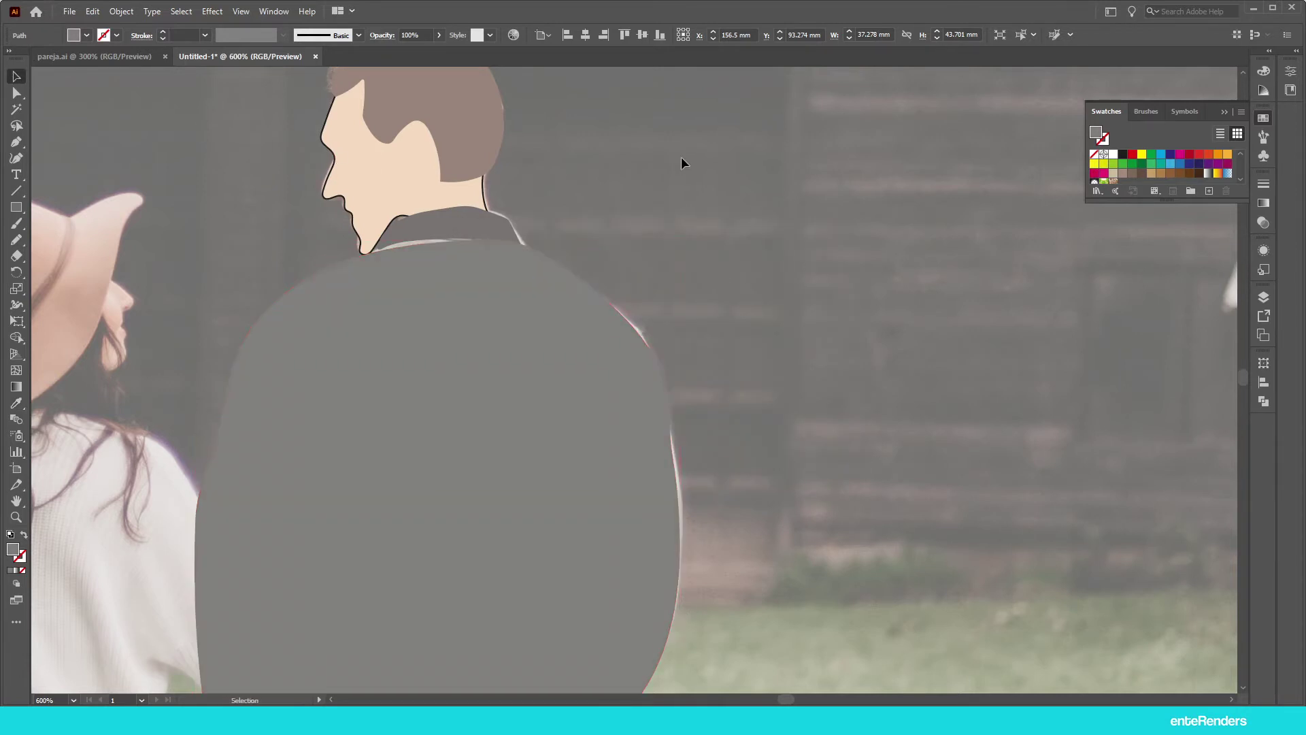
{"action": "left_click", "coordinate": [517, 201]}
{"action": "scroll", "coordinate": [517, 202], "scroll_direction": "down", "scroll_amount": 3}
{"action": "scroll", "coordinate": [504, 317], "scroll_direction": "up", "scroll_amount": 1}
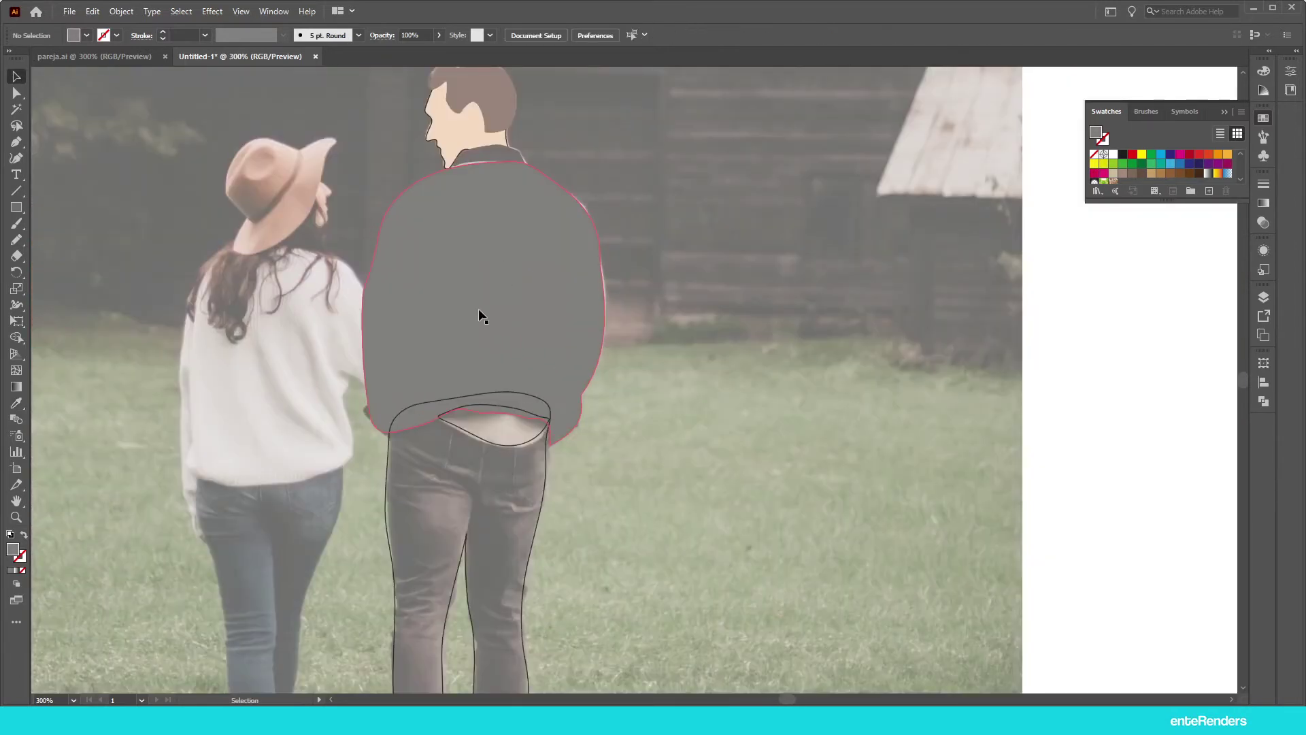
Step: Fill the shirt strip with pale beige sampled from the photo
{"action": "left_click", "coordinate": [487, 440]}
{"action": "key", "text": "i"}
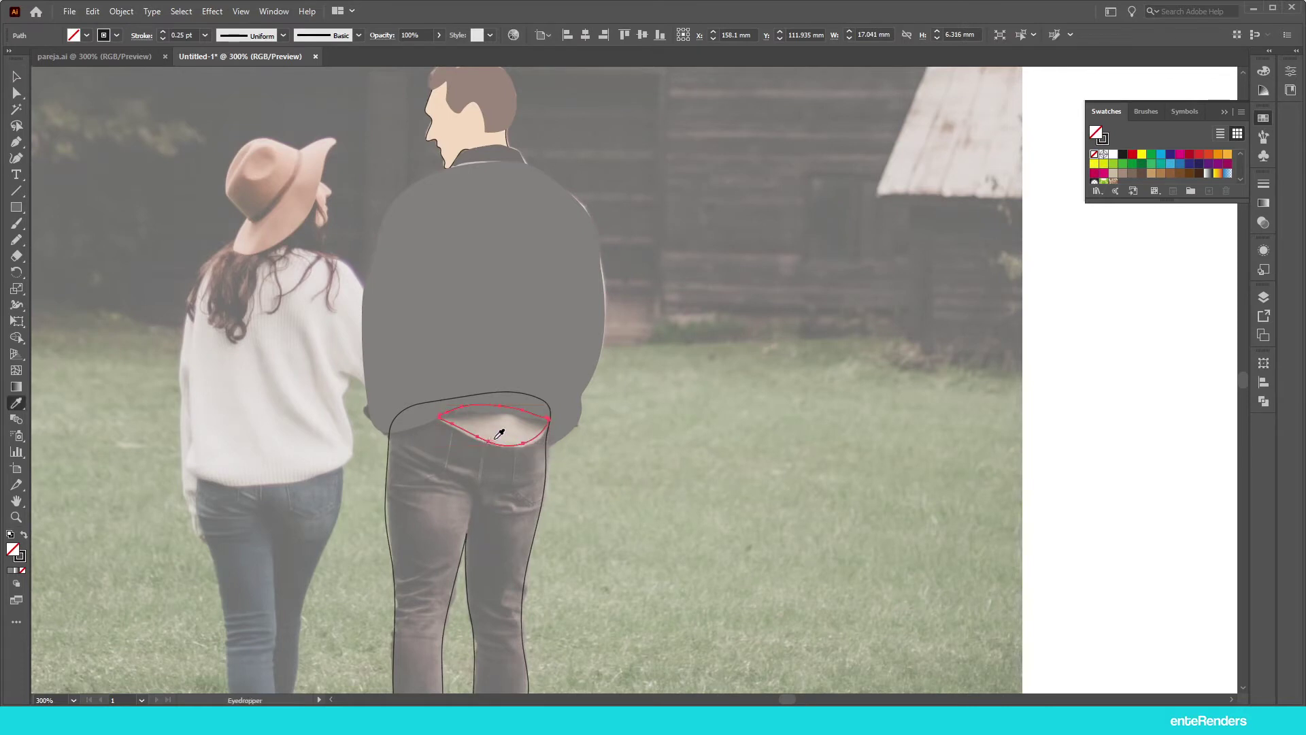
{"action": "left_click", "coordinate": [505, 433]}
{"action": "left_click", "coordinate": [15, 77]}
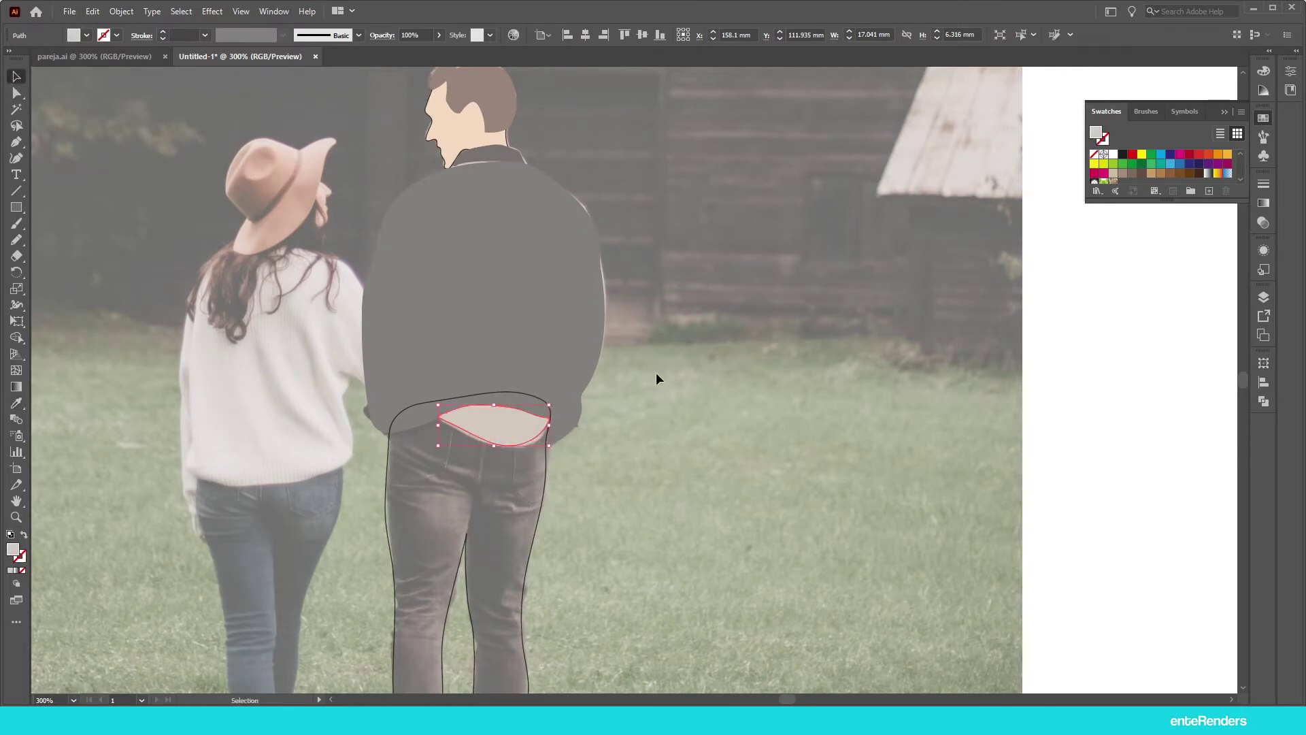
{"action": "left_click", "coordinate": [606, 396]}
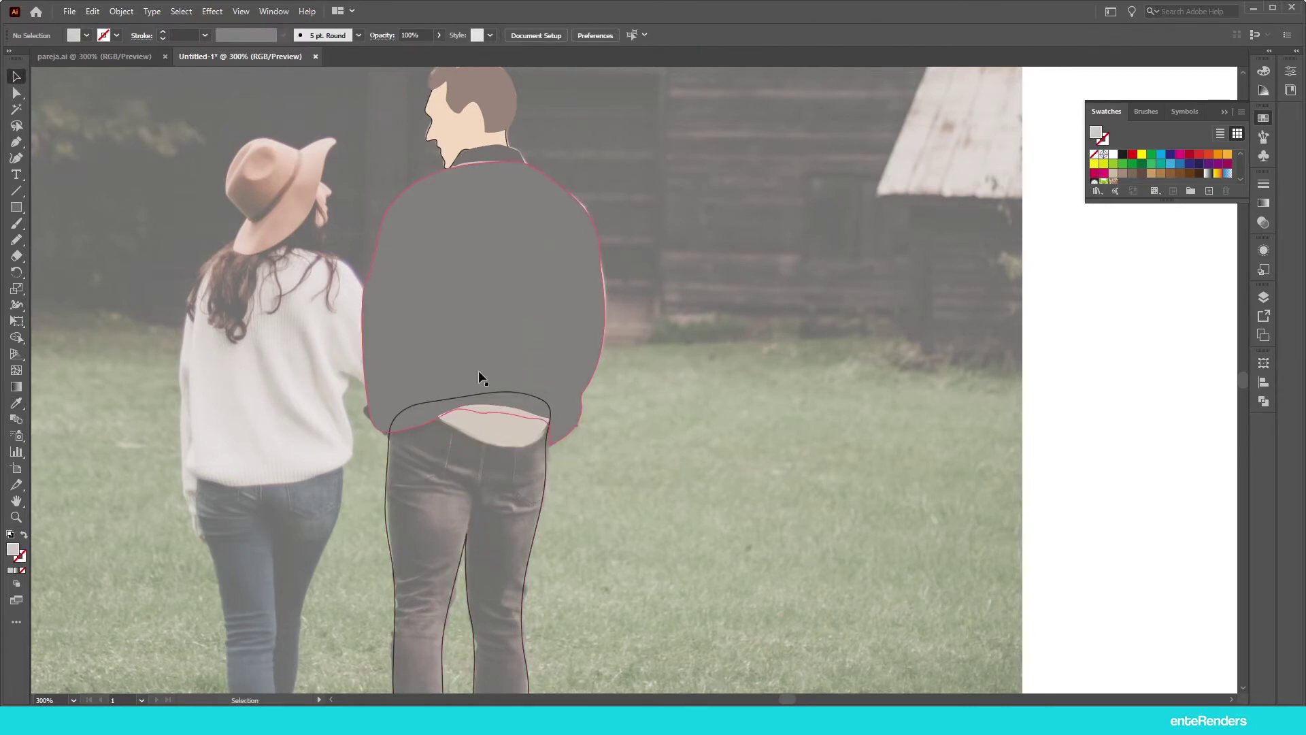
Step: Bring the jacket in front of the beige shirt shape via Arrange > Bring to Front
{"action": "left_click", "coordinate": [496, 435]}
{"action": "scroll", "coordinate": [493, 436], "scroll_direction": "up", "scroll_amount": 2}
{"action": "left_click", "coordinate": [590, 291]}
{"action": "scroll", "coordinate": [585, 299], "scroll_direction": "down", "scroll_amount": 2}
{"action": "right_click", "coordinate": [530, 294]}
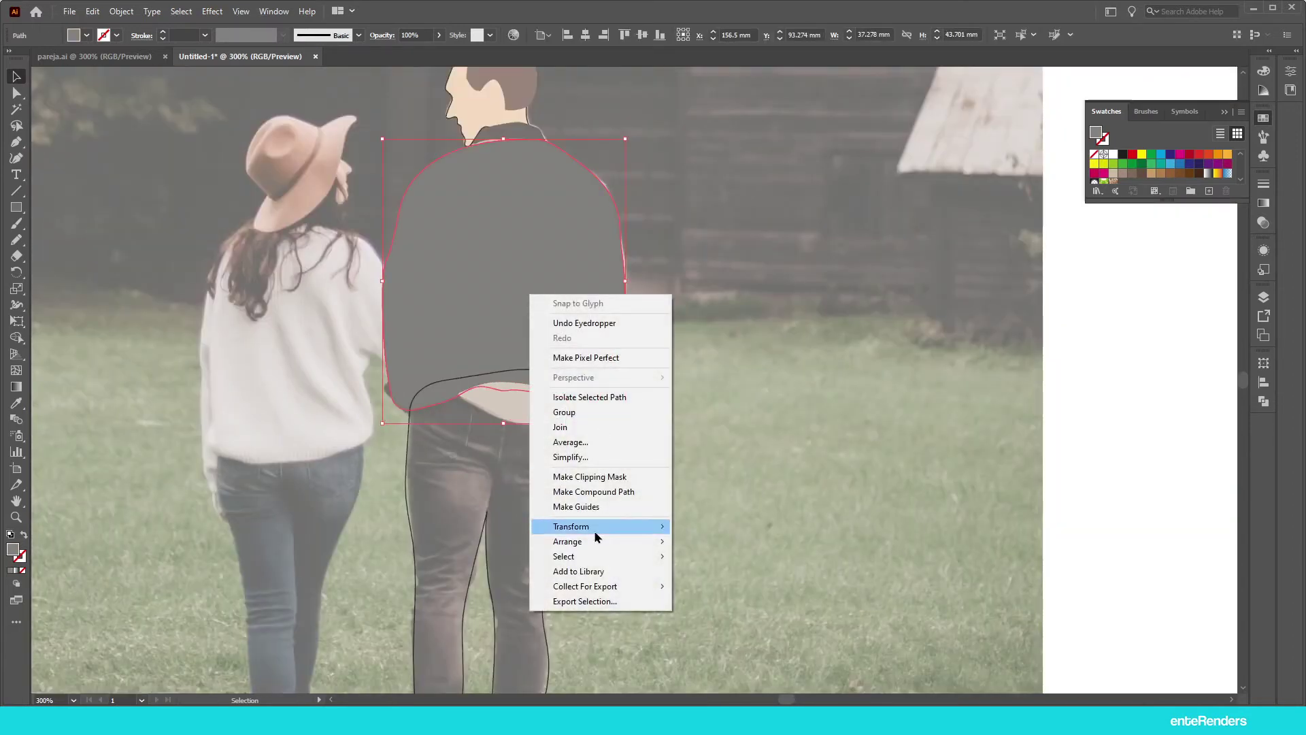
{"action": "left_click", "coordinate": [727, 536]}
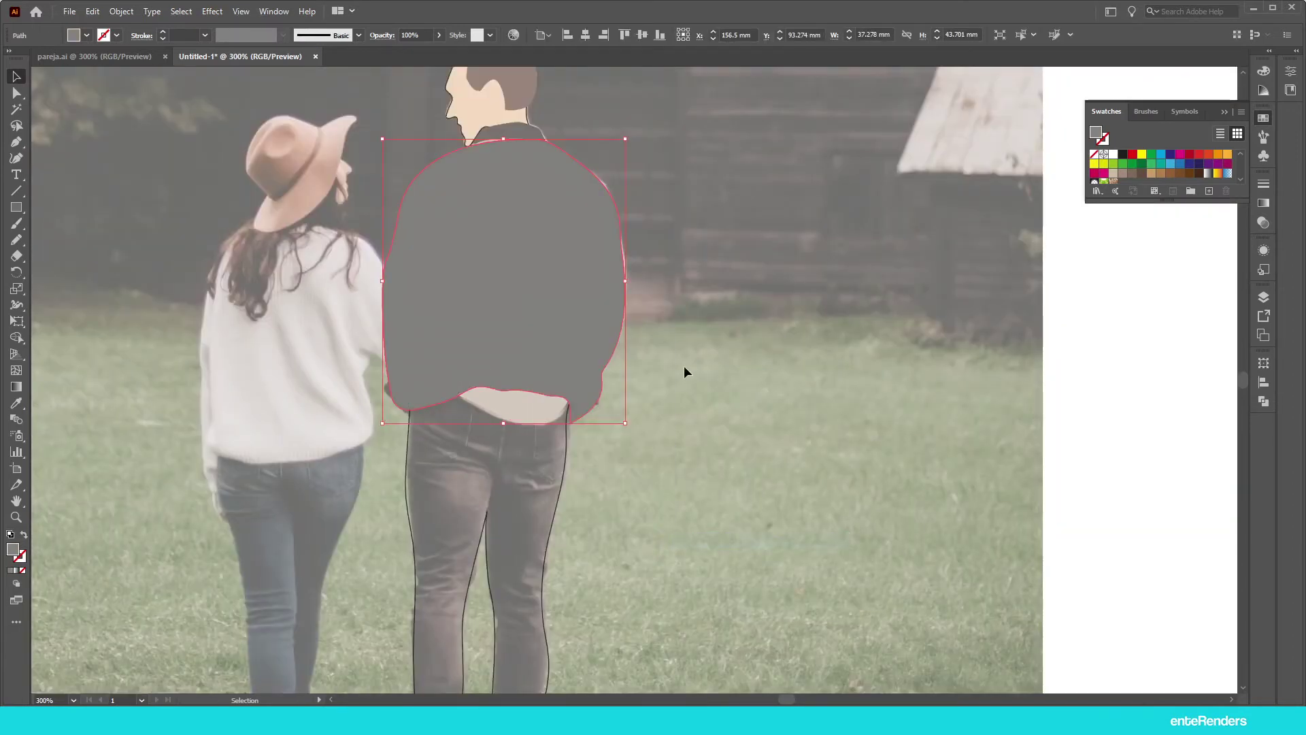
{"action": "left_click", "coordinate": [684, 372]}
{"action": "scroll", "coordinate": [616, 406], "scroll_direction": "up", "scroll_amount": 1}
{"action": "scroll", "coordinate": [605, 411], "scroll_direction": "down", "scroll_amount": 2}
{"action": "scroll", "coordinate": [503, 228], "scroll_direction": "up", "scroll_amount": 2}
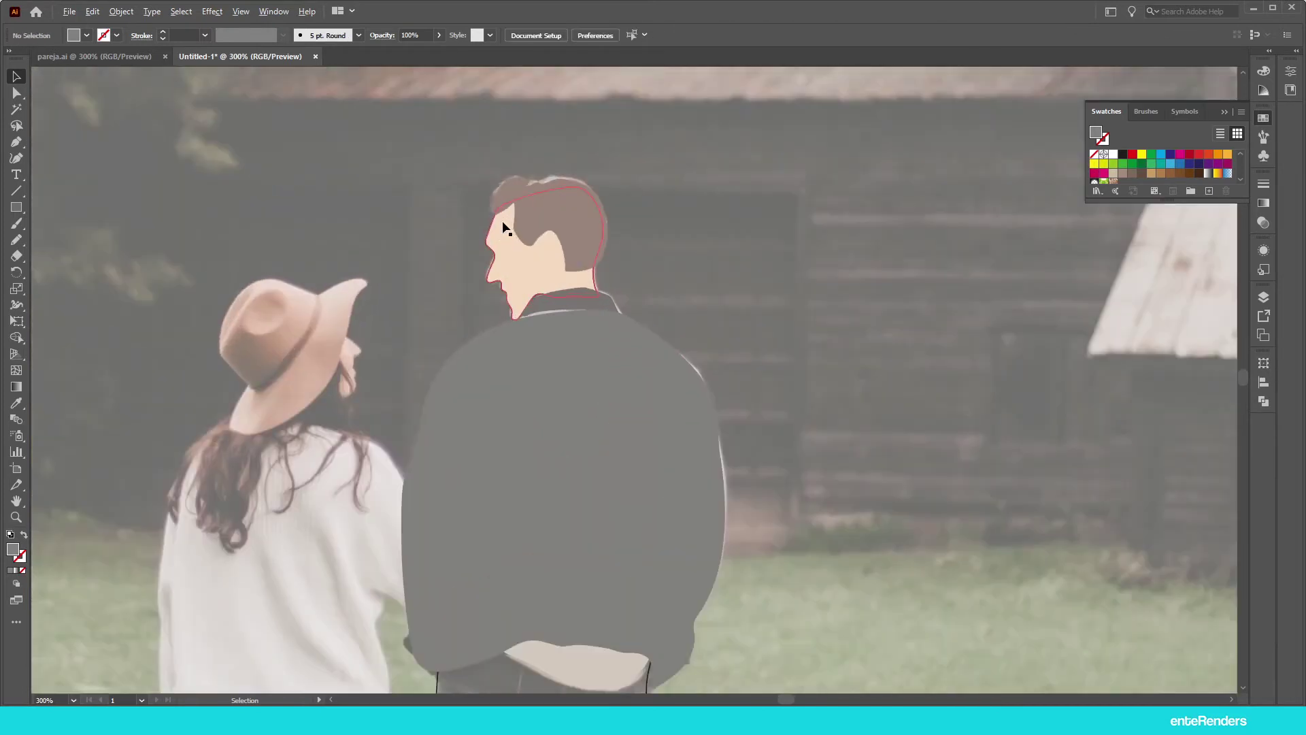
Step: Bring the collar in front of the jacket and lower it slightly onto it
{"action": "scroll", "coordinate": [504, 226], "scroll_direction": "up", "scroll_amount": 5}
{"action": "left_click", "coordinate": [561, 287]}
{"action": "right_click", "coordinate": [559, 281]}
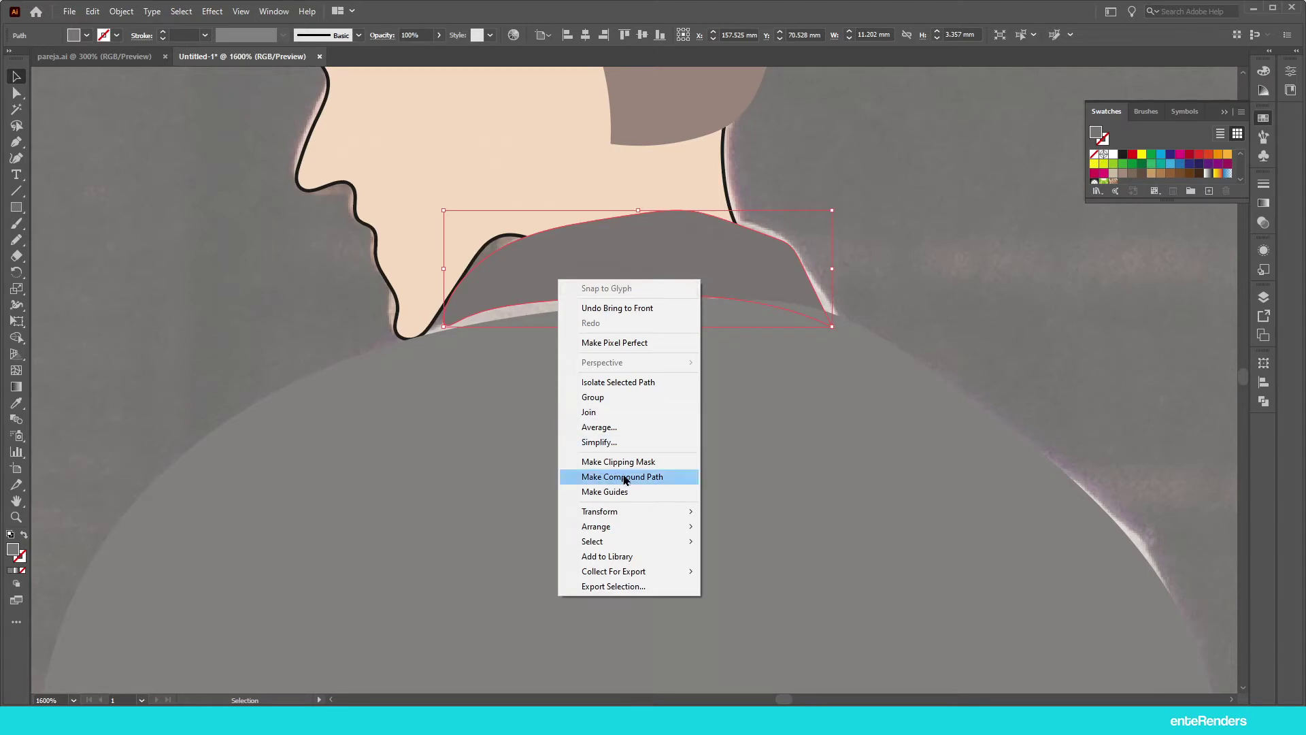
{"action": "mouse_move", "coordinate": [596, 526]}
{"action": "left_click", "coordinate": [737, 531]}
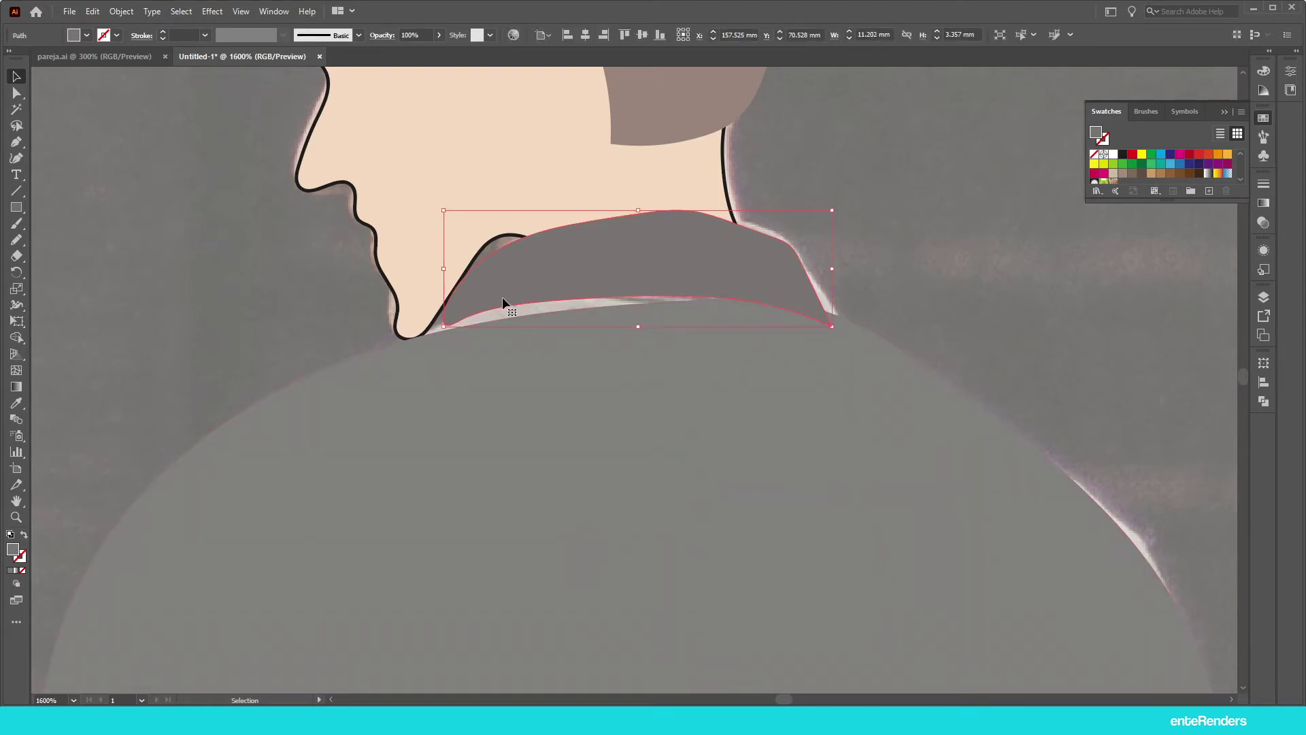
{"action": "left_click_drag", "start_coordinate": [502, 299], "coordinate": [501, 309]}
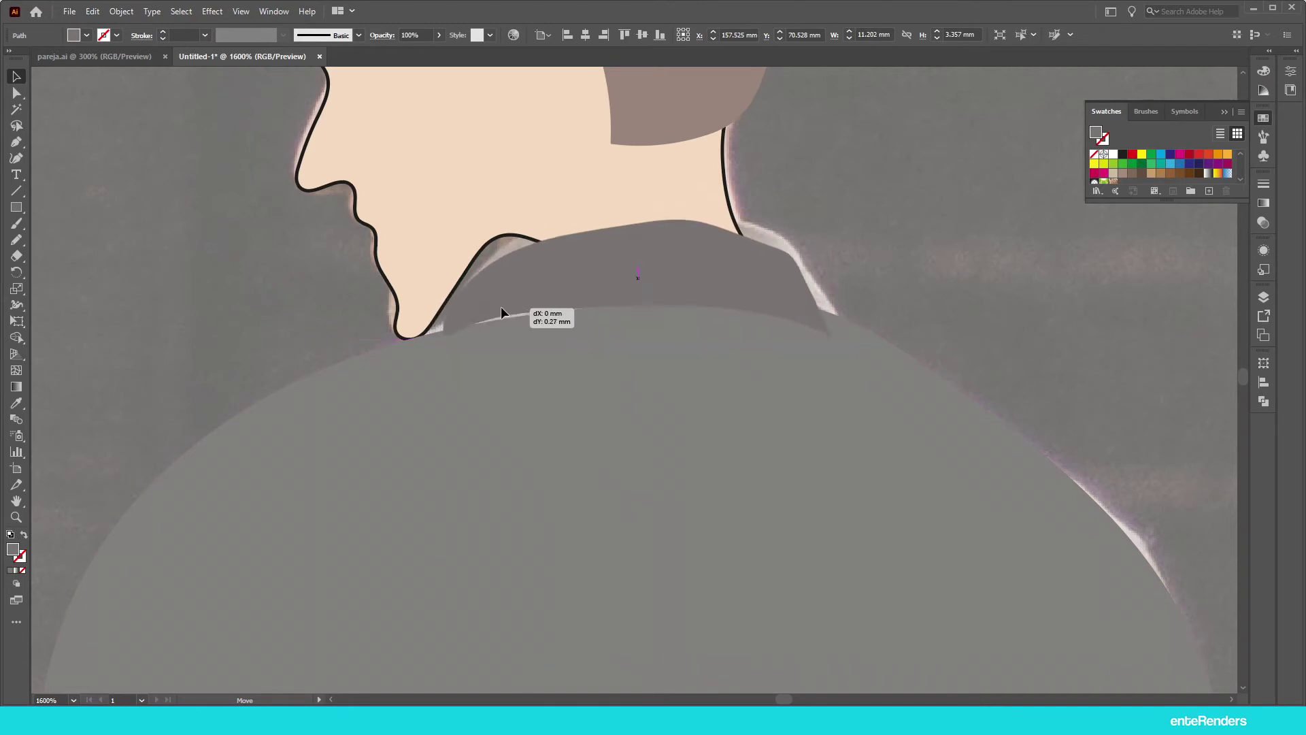
{"action": "left_click_drag", "start_coordinate": [500, 306], "coordinate": [500, 312]}
Step: Select the face shape and settle on the Direct Selection tool after trying other path tools
{"action": "left_click", "coordinate": [475, 215]}
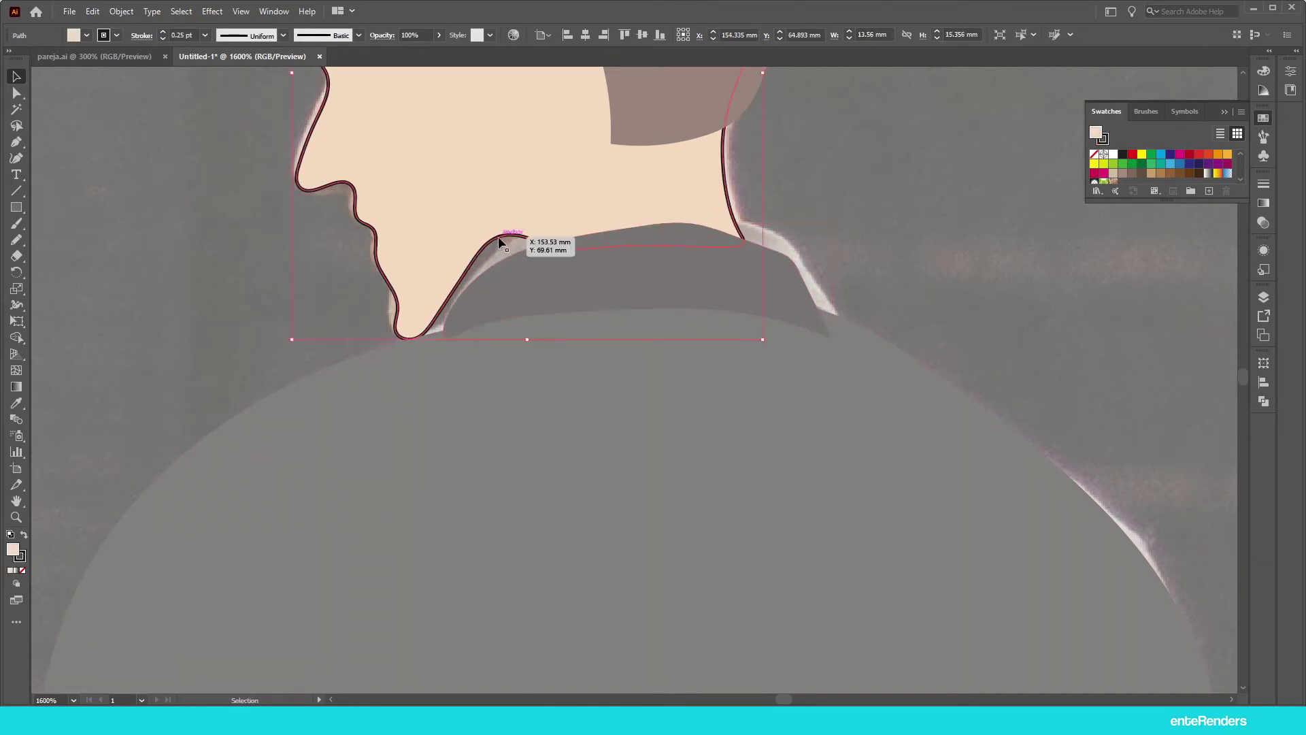
{"action": "left_click", "coordinate": [21, 94]}
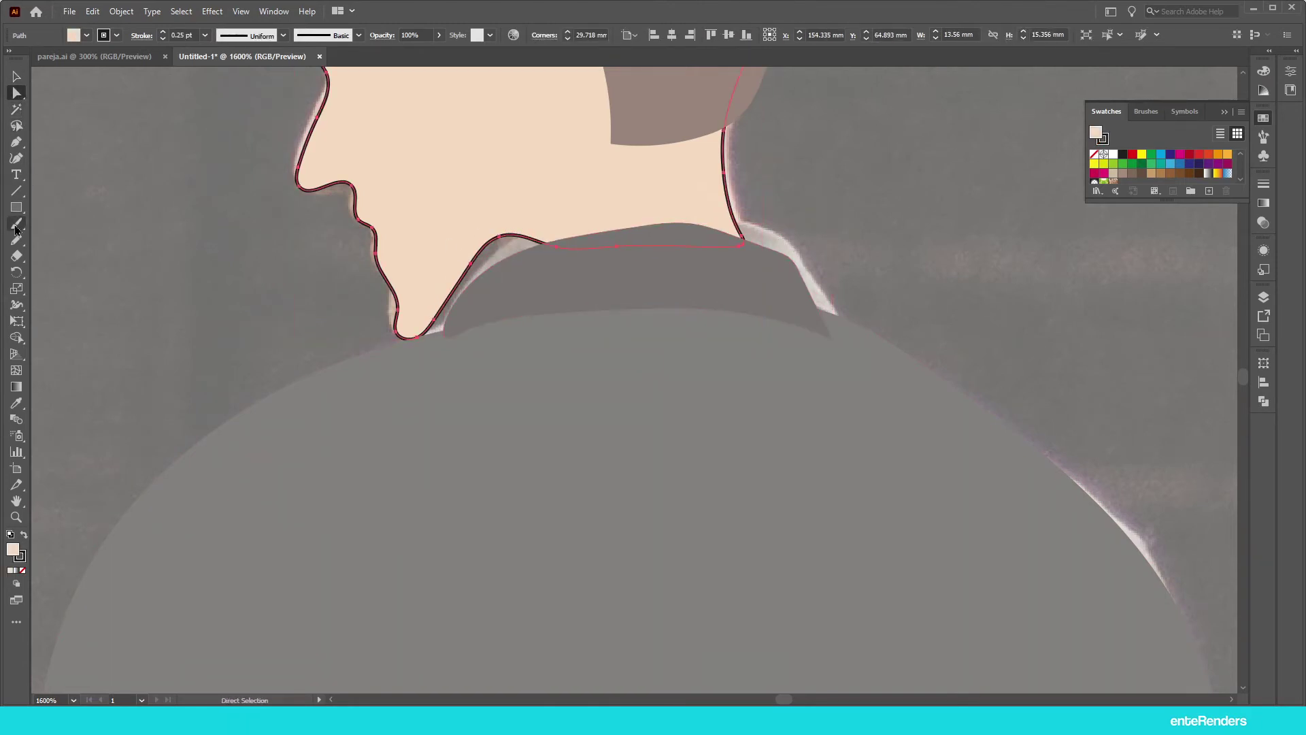
{"action": "left_click", "coordinate": [20, 157]}
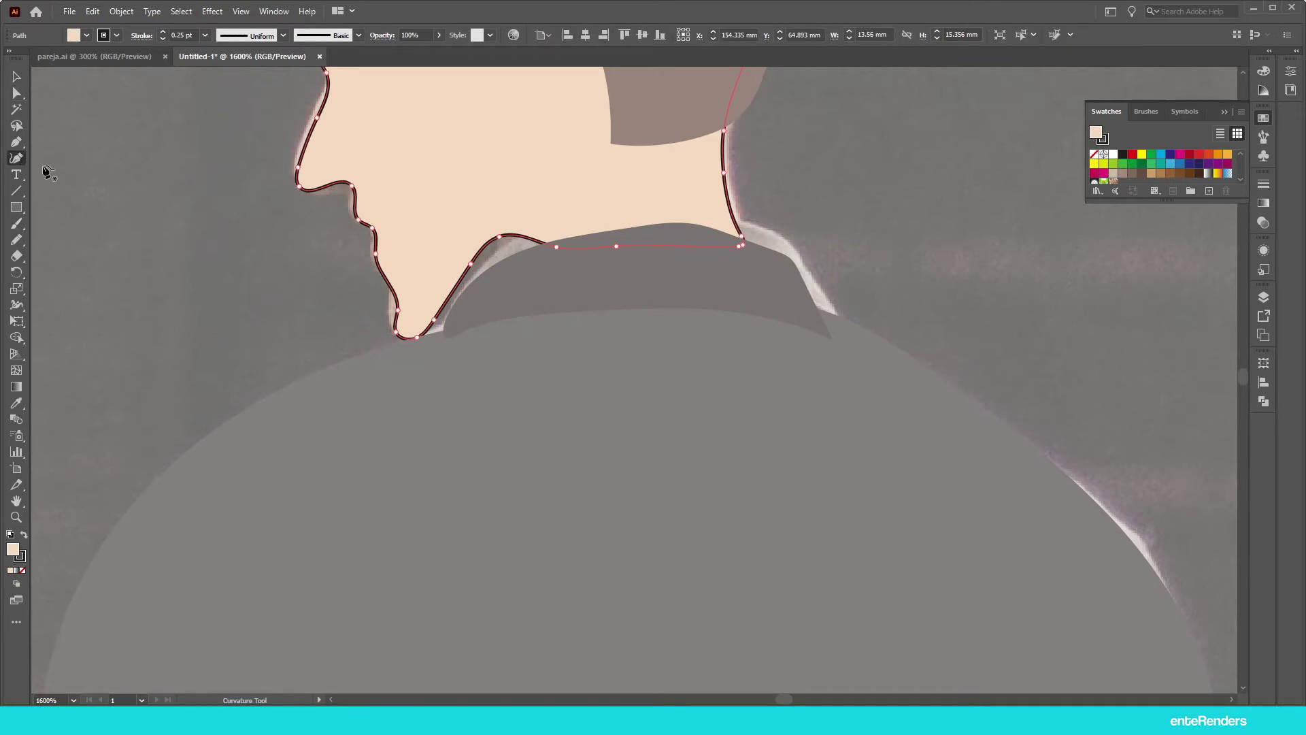
{"action": "left_click_drag", "start_coordinate": [16, 141], "coordinate": [68, 156]}
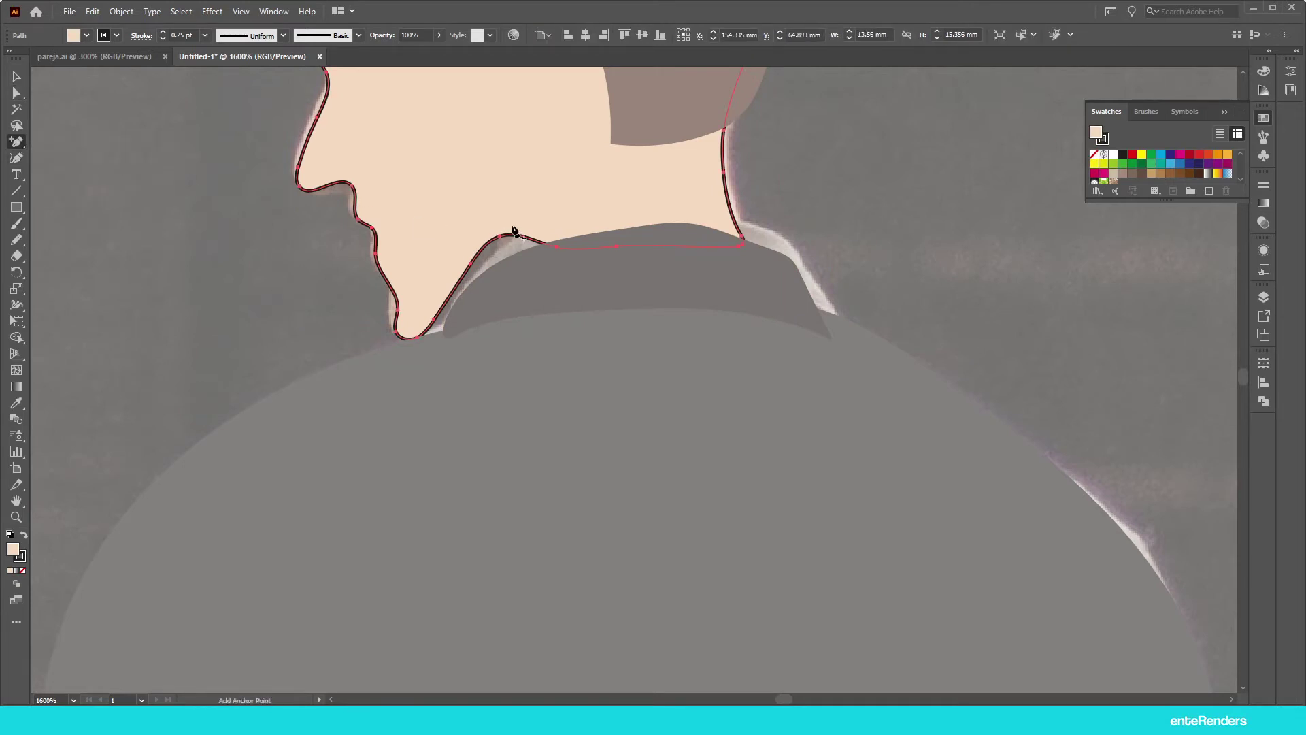
{"action": "key", "text": "a"}
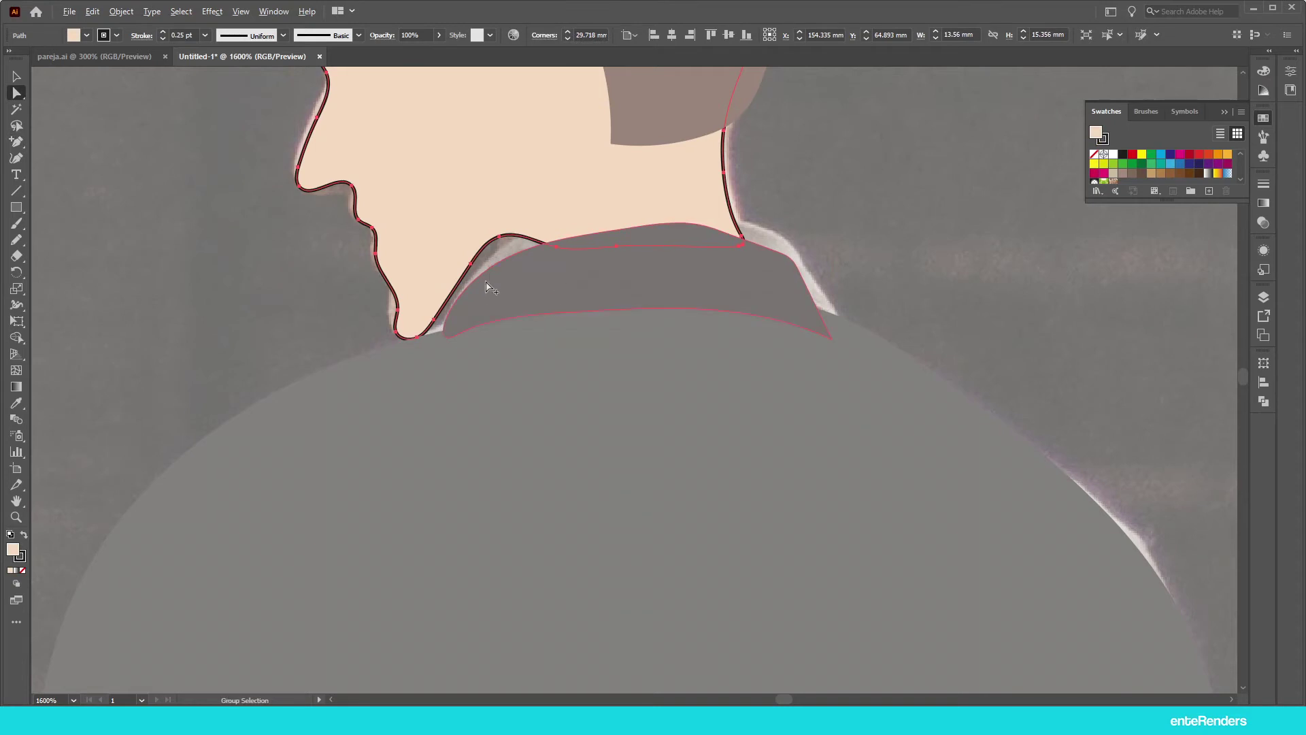
{"action": "scroll", "coordinate": [488, 289], "scroll_direction": "up", "scroll_amount": 1}
Step: Try moving an anchor on the face outline, undoing both attempts
{"action": "left_click_drag", "start_coordinate": [509, 188], "coordinate": [524, 222]}
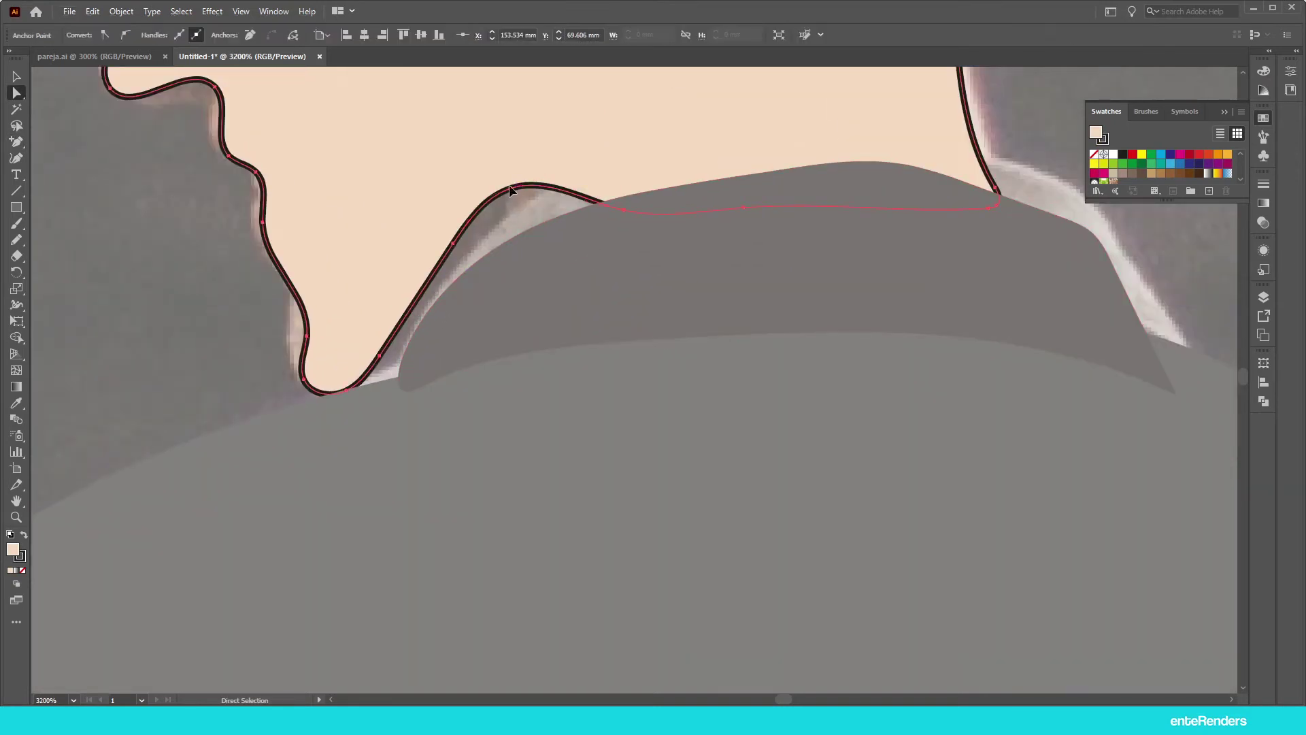
{"action": "key", "text": "ctrl+z"}
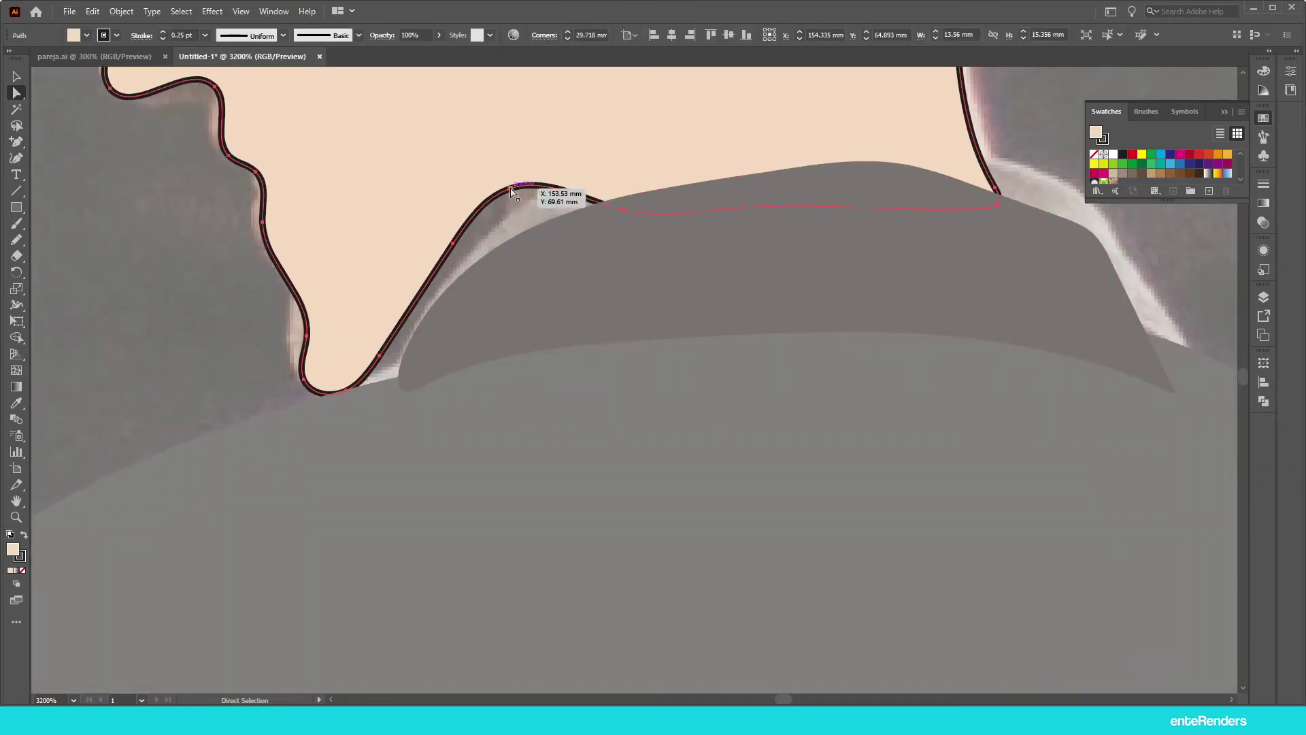
{"action": "left_click", "coordinate": [512, 188]}
{"action": "left_click_drag", "start_coordinate": [511, 188], "coordinate": [521, 216]}
{"action": "key", "text": "ctrl+z"}
Step: Pull the collar anchors down so the collar tip meets the neck outline
{"action": "left_click", "coordinate": [511, 190]}
{"action": "left_click_drag", "start_coordinate": [509, 190], "coordinate": [538, 249]}
{"action": "left_click_drag", "start_coordinate": [454, 249], "coordinate": [465, 292]}
{"action": "left_click_drag", "start_coordinate": [382, 361], "coordinate": [385, 377]}
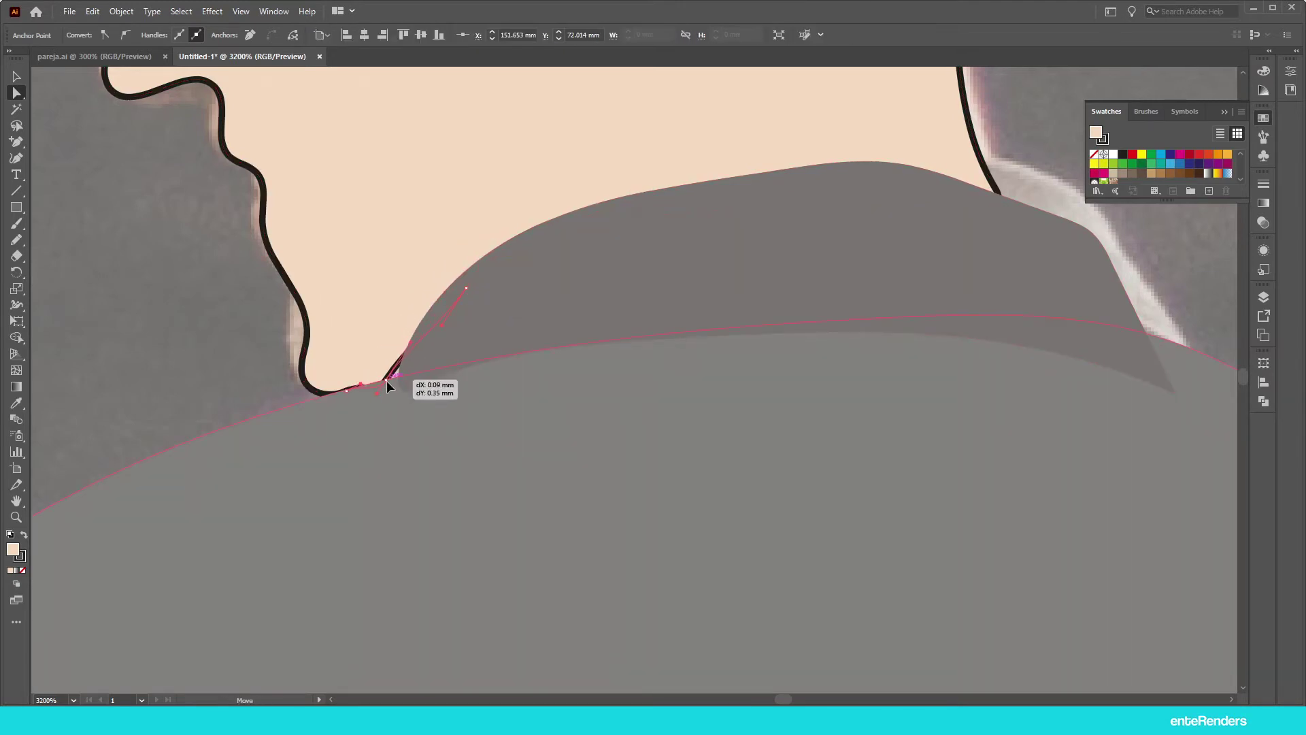
{"action": "left_click_drag", "start_coordinate": [384, 377], "coordinate": [406, 381]}
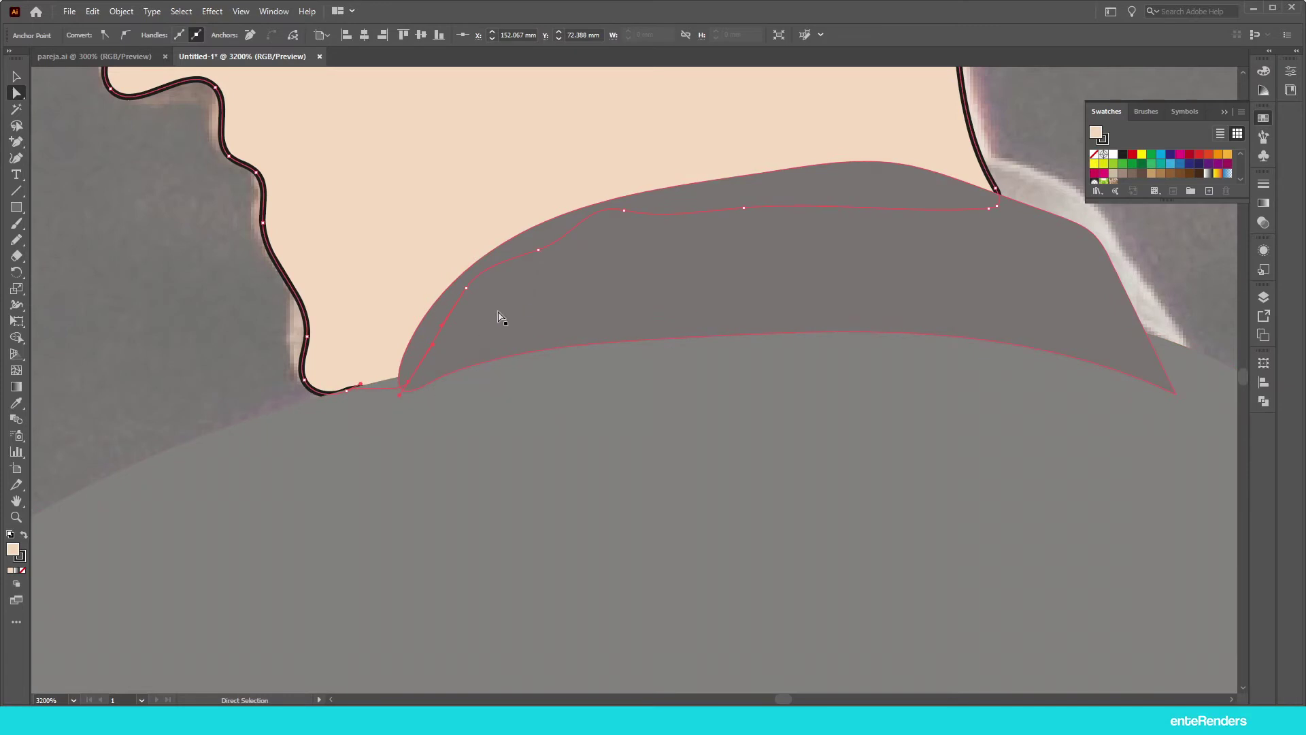
Step: Reshape the curve at the collar's right edge and head outline, then deselect
{"action": "scroll", "coordinate": [525, 292], "scroll_direction": "down", "scroll_amount": 1}
{"action": "scroll", "coordinate": [580, 253], "scroll_direction": "up", "scroll_amount": 2}
{"action": "left_click", "coordinate": [659, 217]}
{"action": "left_click_drag", "start_coordinate": [603, 204], "coordinate": [601, 232]}
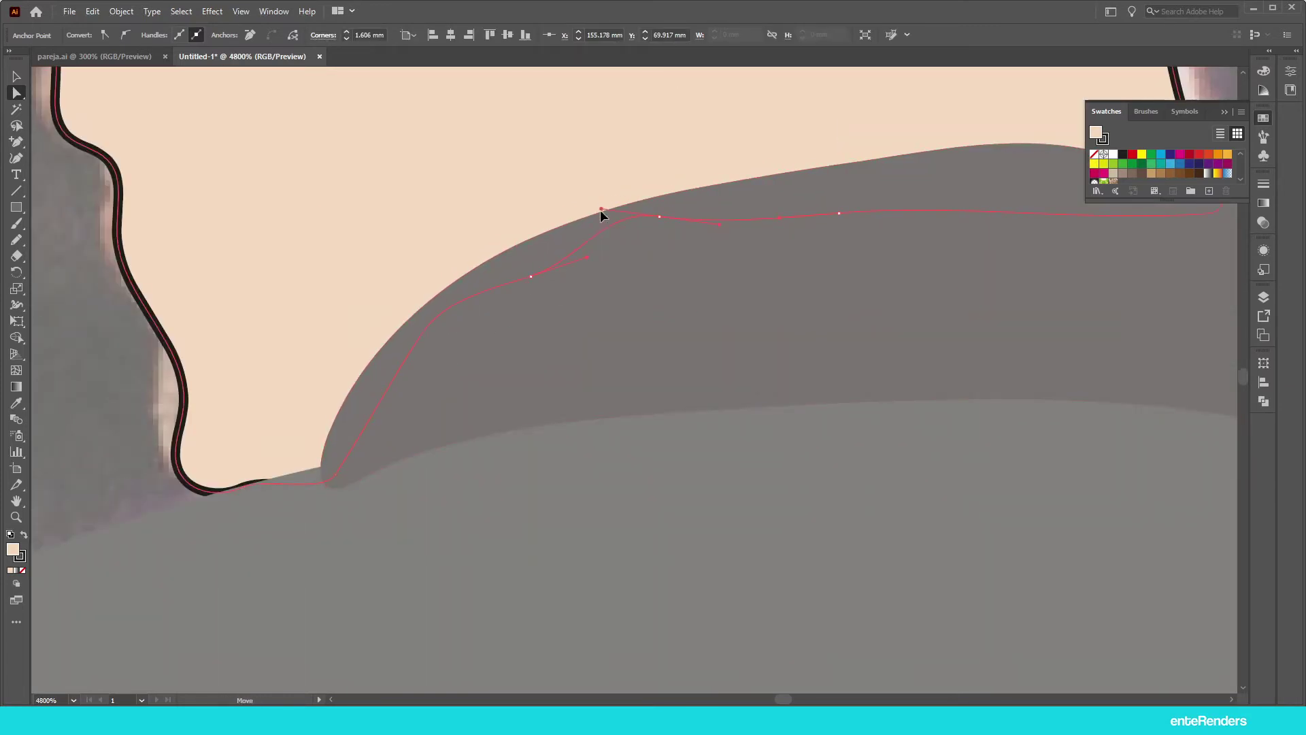
{"action": "scroll", "coordinate": [601, 231], "scroll_direction": "down", "scroll_amount": 5}
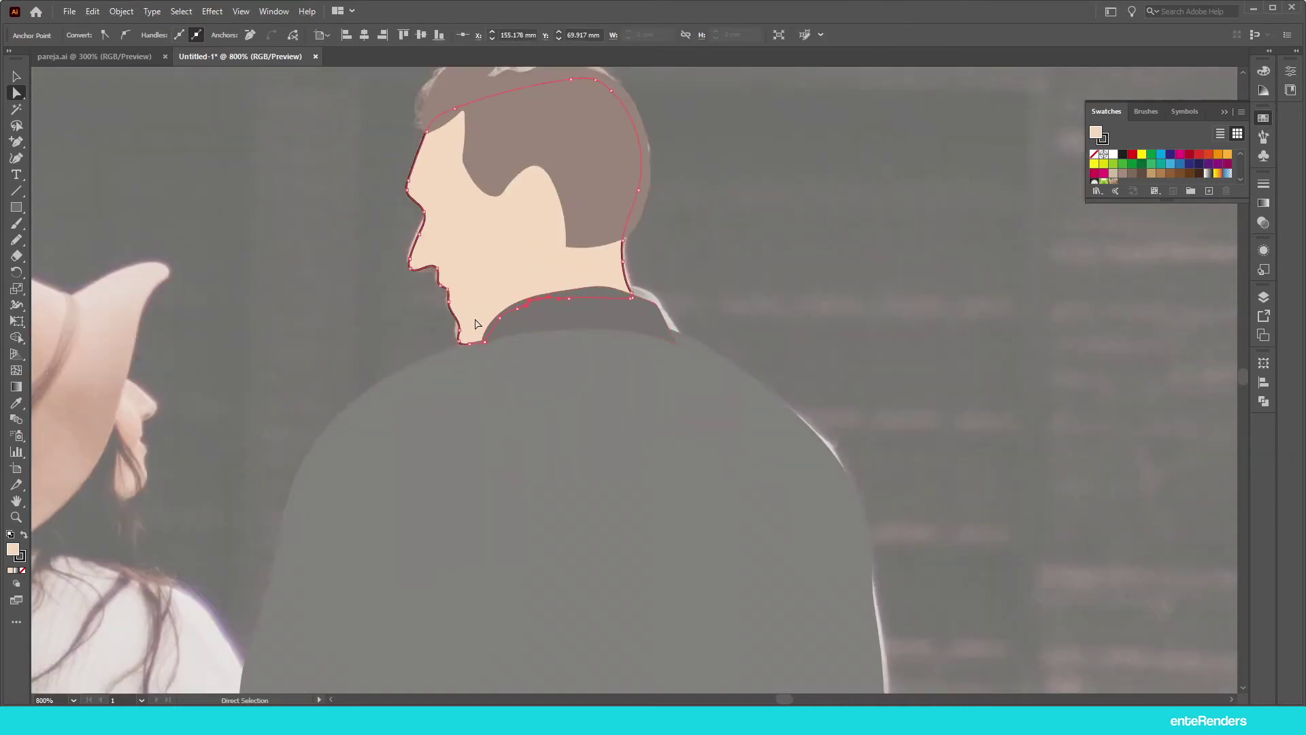
{"action": "key", "text": "v"}
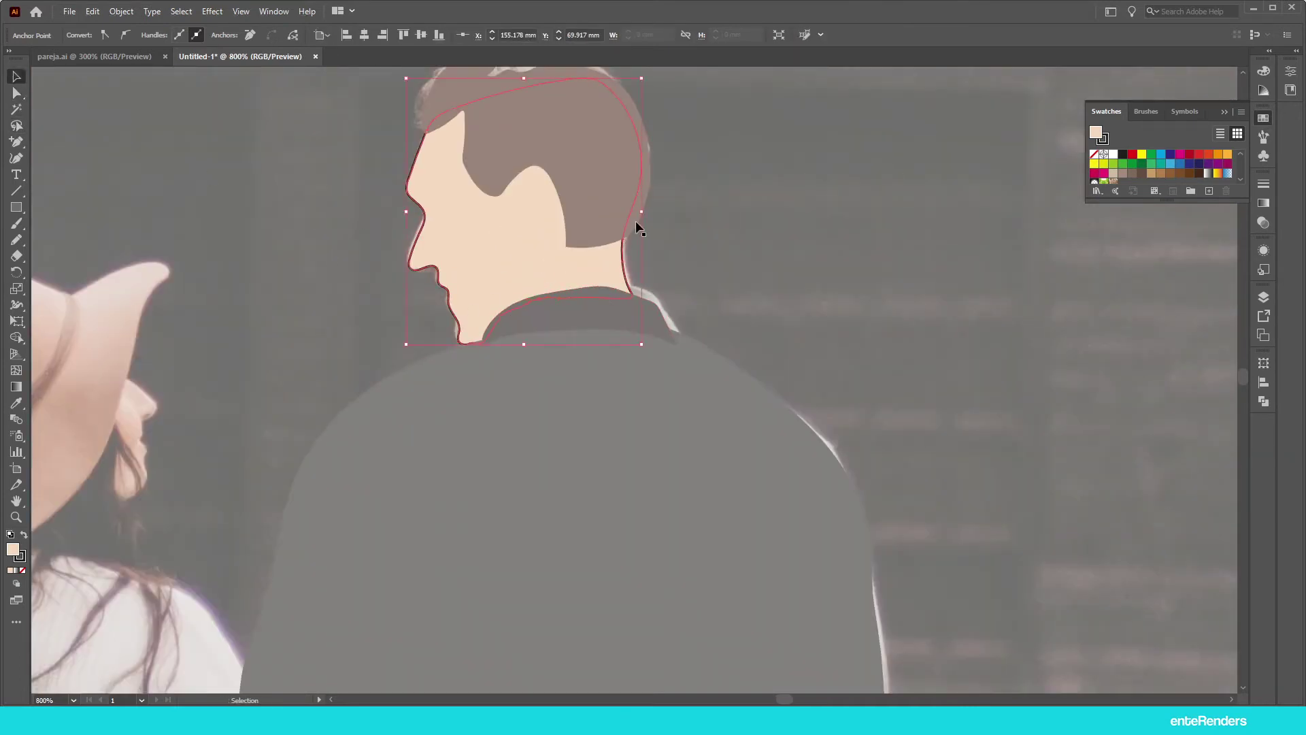
{"action": "key", "text": "ctrl+shift+a"}
{"action": "scroll", "coordinate": [481, 288], "scroll_direction": "down", "scroll_amount": 1}
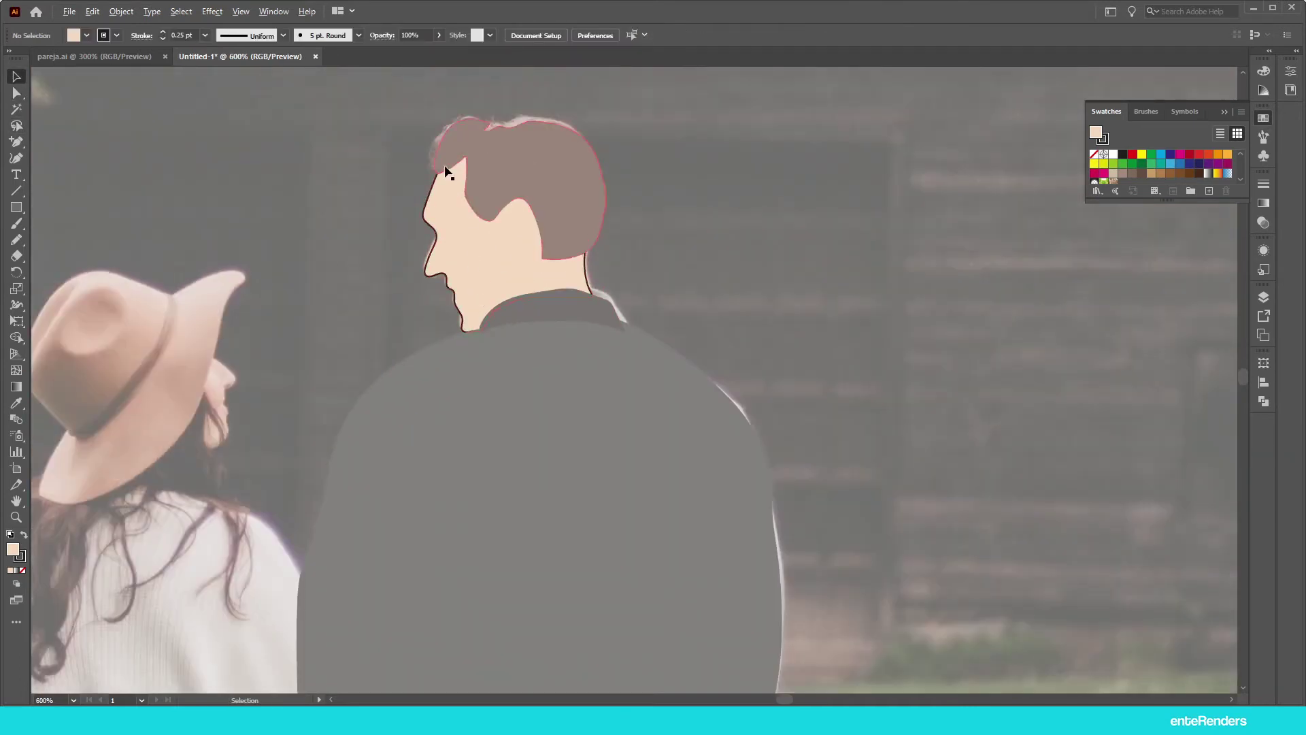
Step: Fill the jeans with a greyish-brown sampled from the photo
{"action": "scroll", "coordinate": [501, 496], "scroll_direction": "down", "scroll_amount": 2}
{"action": "scroll", "coordinate": [507, 519], "scroll_direction": "up", "scroll_amount": 2}
{"action": "scroll", "coordinate": [488, 195], "scroll_direction": "down", "scroll_amount": 1}
{"action": "scroll", "coordinate": [490, 202], "scroll_direction": "down", "scroll_amount": 2}
{"action": "left_click", "coordinate": [588, 452]}
{"action": "key", "text": "i"}
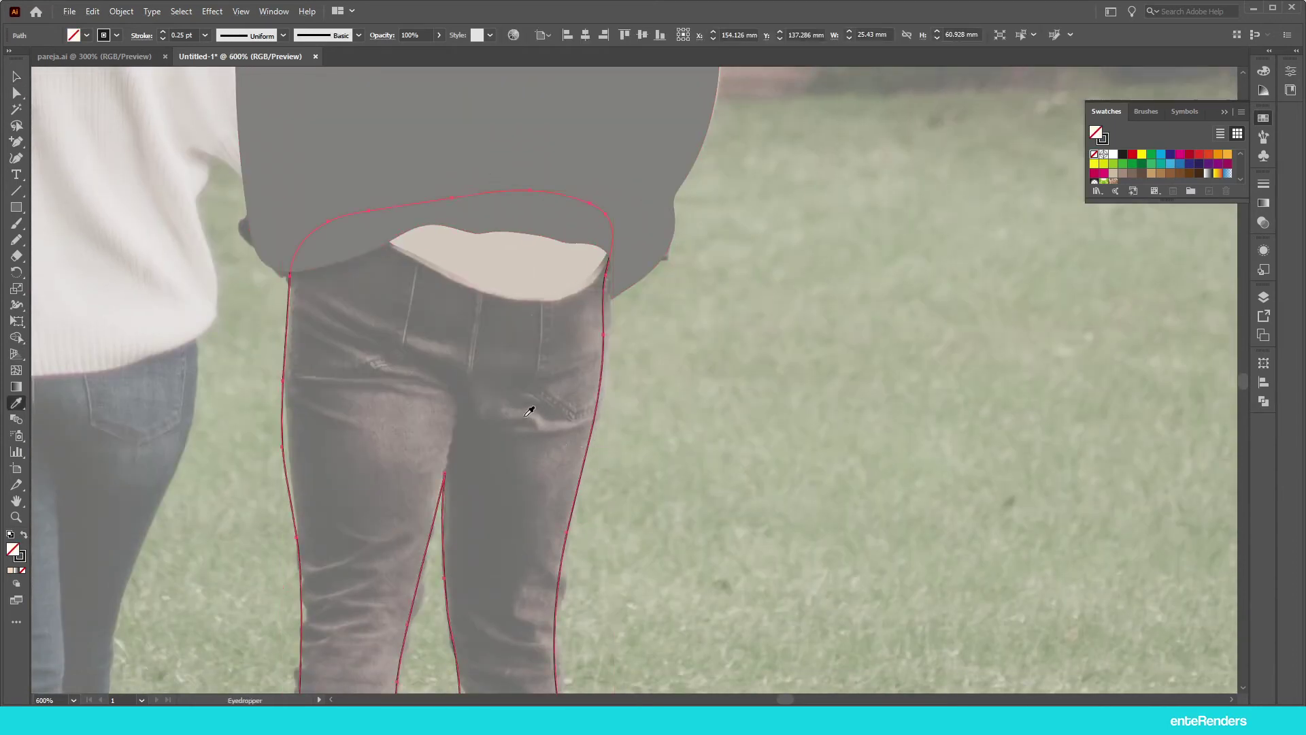
{"action": "left_click", "coordinate": [534, 413]}
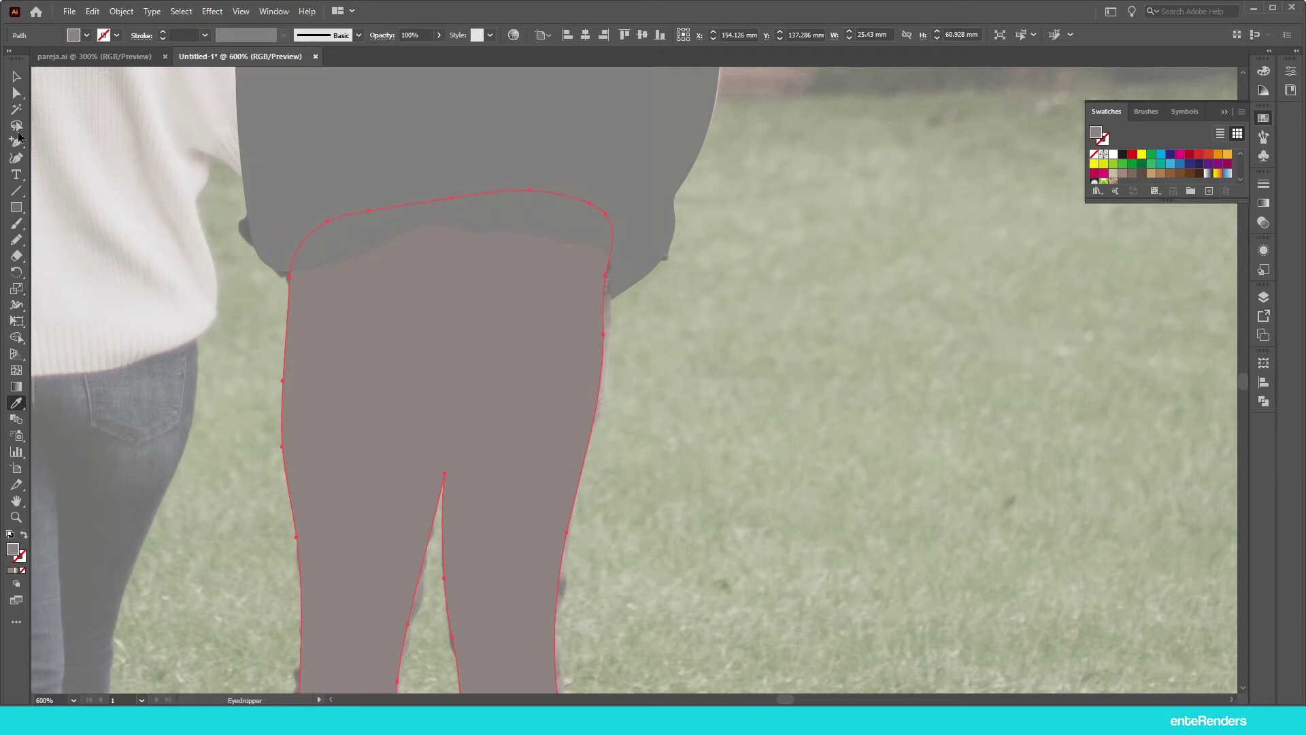
{"action": "left_click", "coordinate": [16, 76]}
Step: Send the jeans to the back, behind the jacket and shirt
{"action": "scroll", "coordinate": [282, 156], "scroll_direction": "up", "scroll_amount": 2}
{"action": "right_click", "coordinate": [379, 283]}
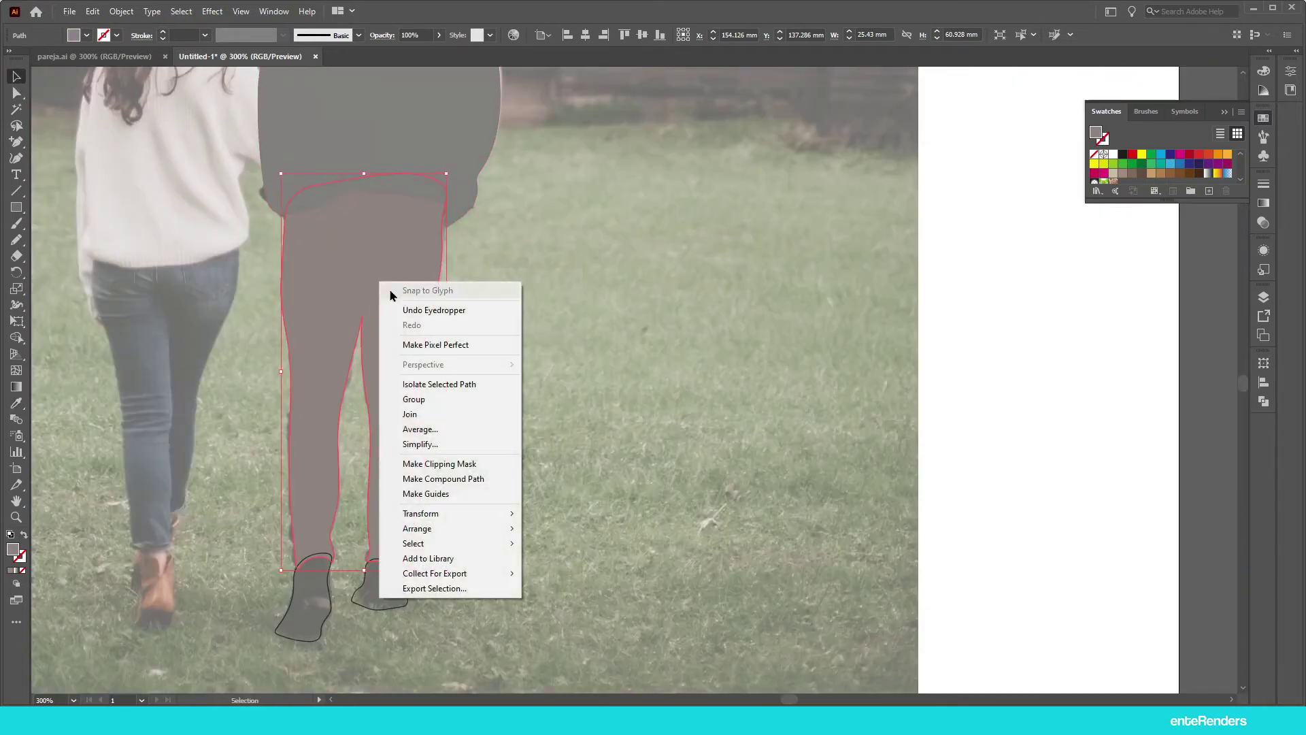
{"action": "mouse_move", "coordinate": [417, 528]}
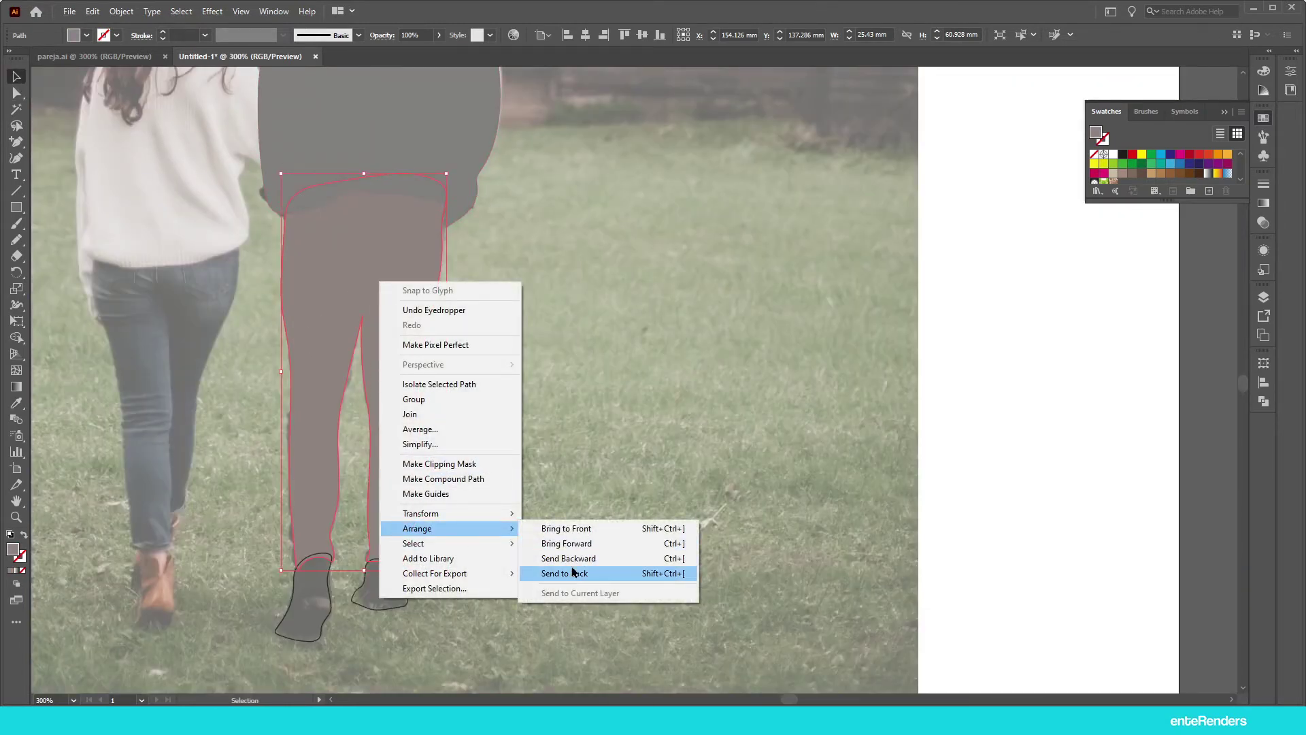
{"action": "left_click", "coordinate": [593, 573]}
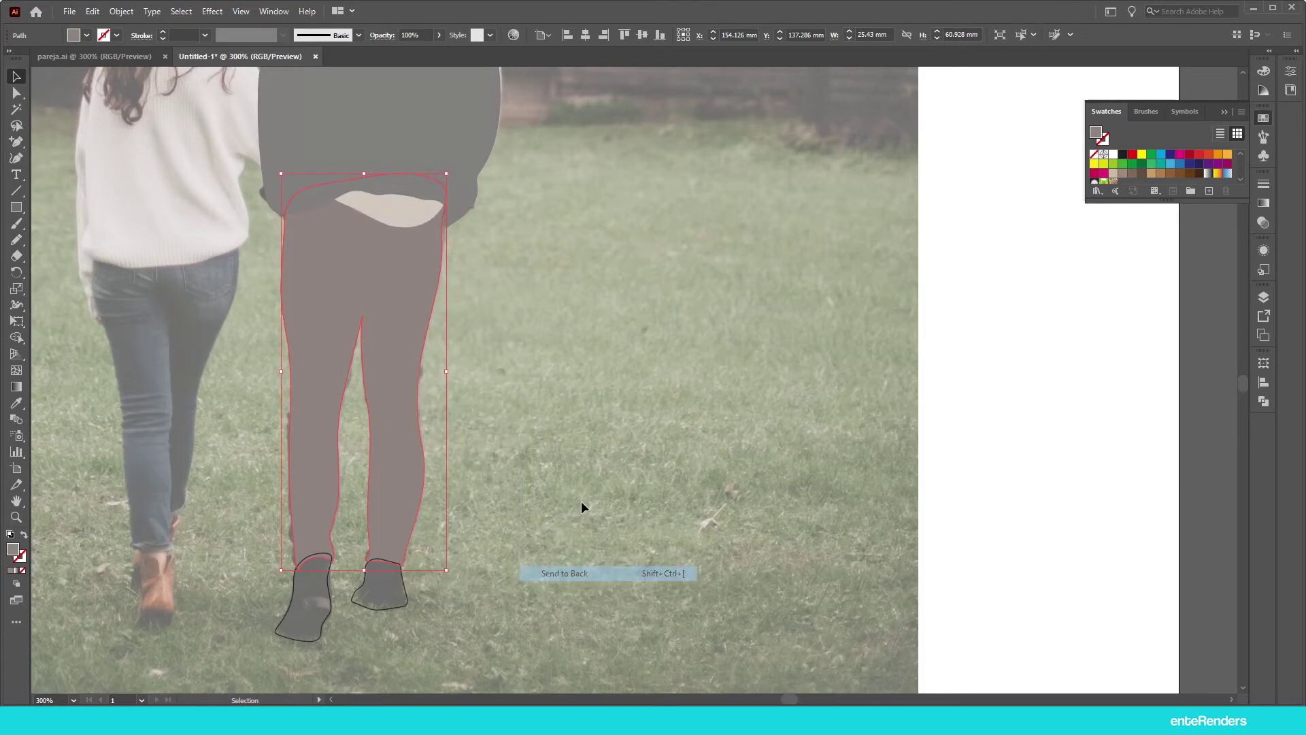
{"action": "left_click", "coordinate": [555, 459]}
{"action": "scroll", "coordinate": [454, 325], "scroll_direction": "down", "scroll_amount": 2}
{"action": "scroll", "coordinate": [388, 487], "scroll_direction": "up", "scroll_amount": 3}
{"action": "scroll", "coordinate": [383, 407], "scroll_direction": "up", "scroll_amount": 2}
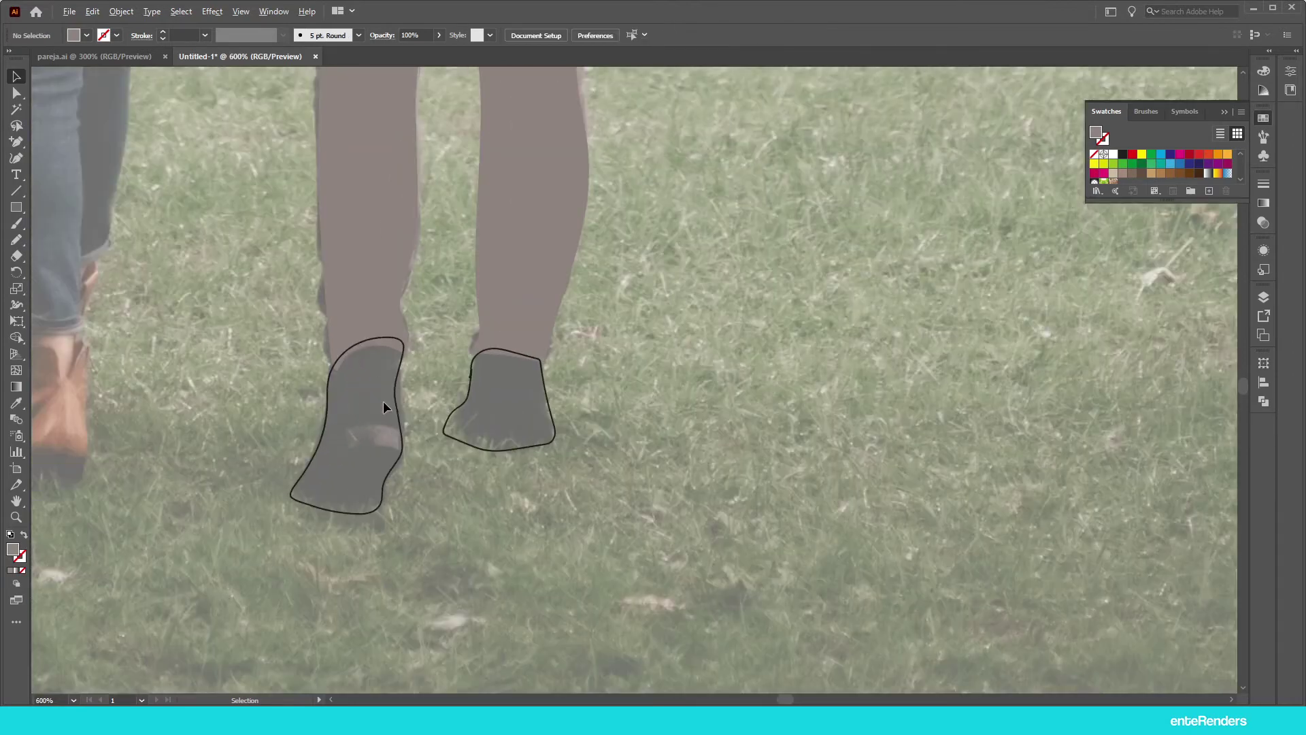
Step: Give the left shoe the dark sampled fill and send it behind the leg
{"action": "key", "text": "i"}
{"action": "key", "text": "v"}
{"action": "left_click", "coordinate": [397, 393]}
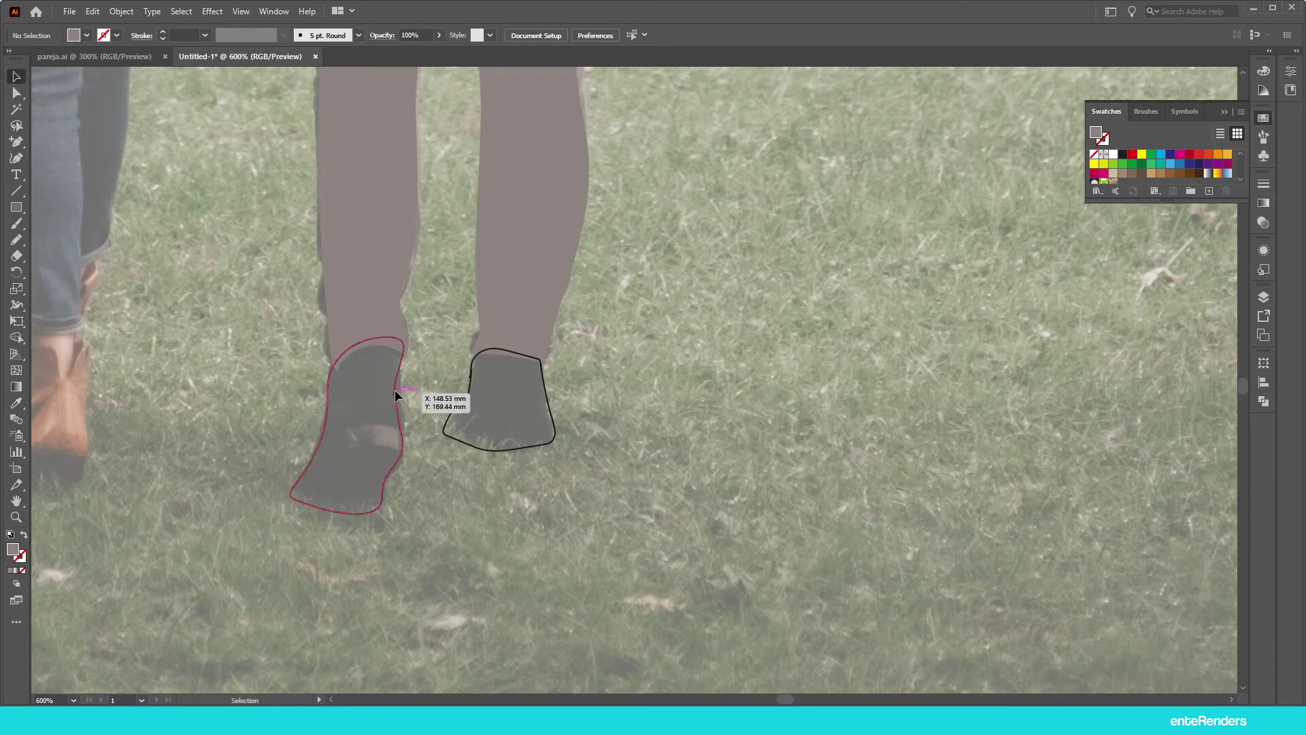
{"action": "key", "text": "i"}
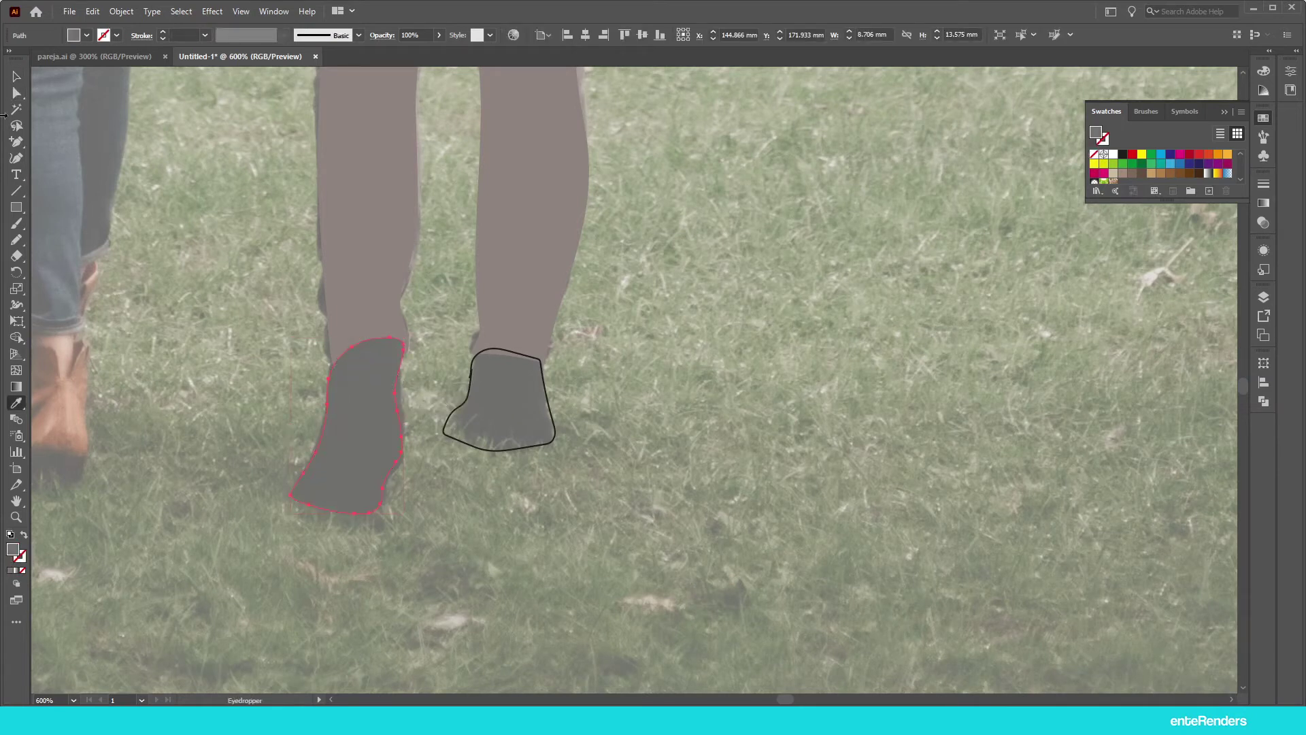
{"action": "key", "text": "v"}
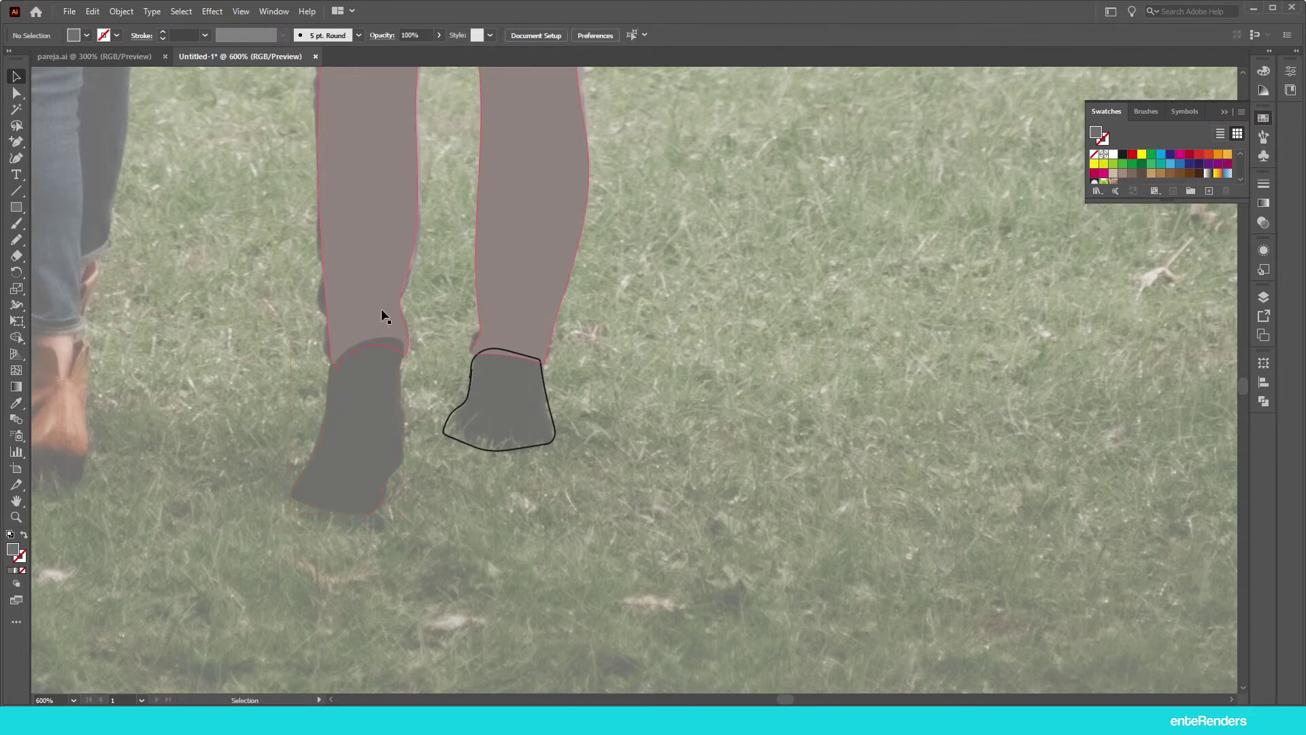
{"action": "right_click", "coordinate": [377, 393]}
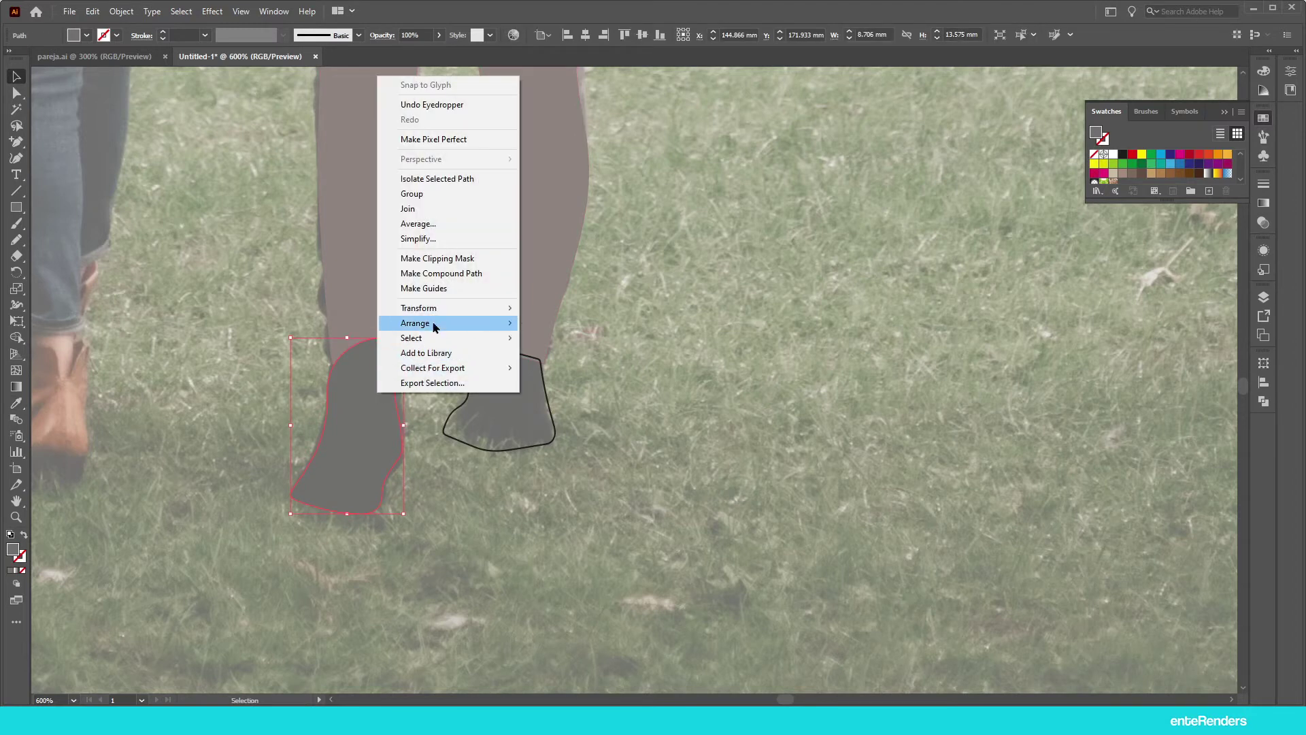
{"action": "left_click", "coordinate": [577, 371]}
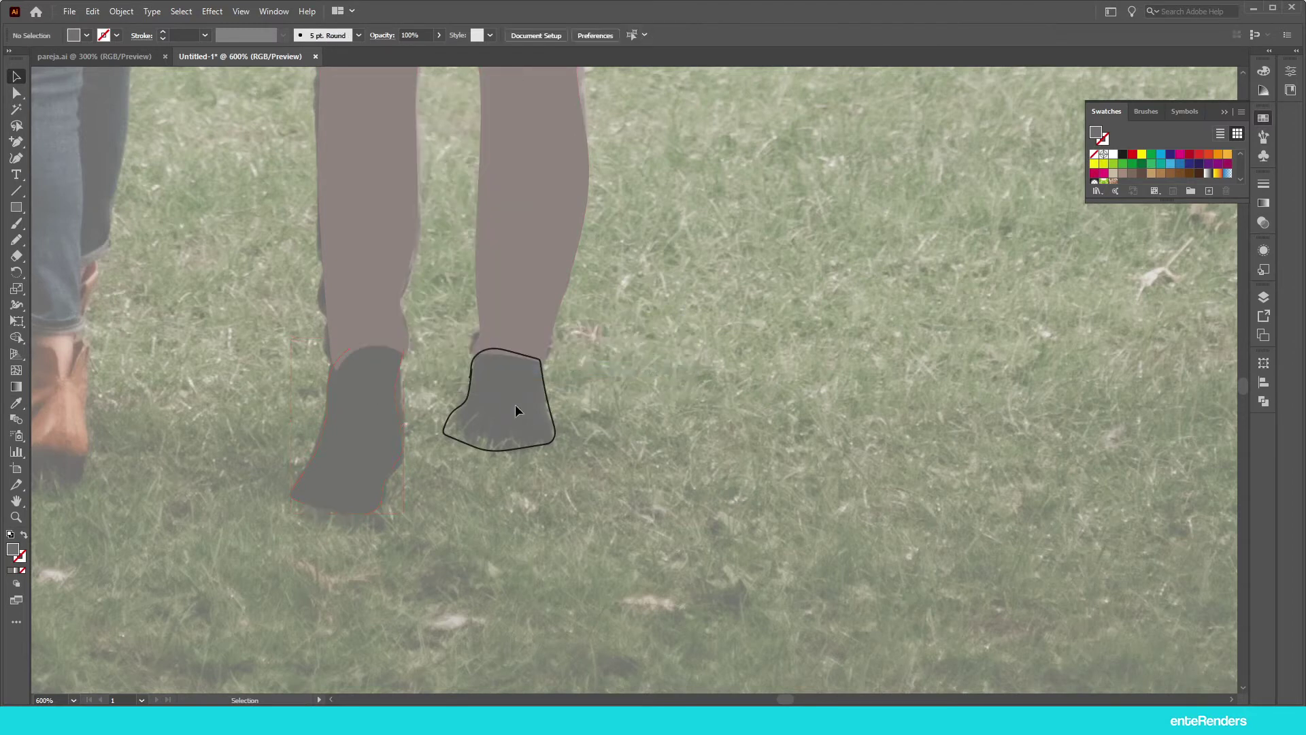
Step: Match the right shoe's fill to the left shoe and send it behind the legs
{"action": "left_click", "coordinate": [549, 387]}
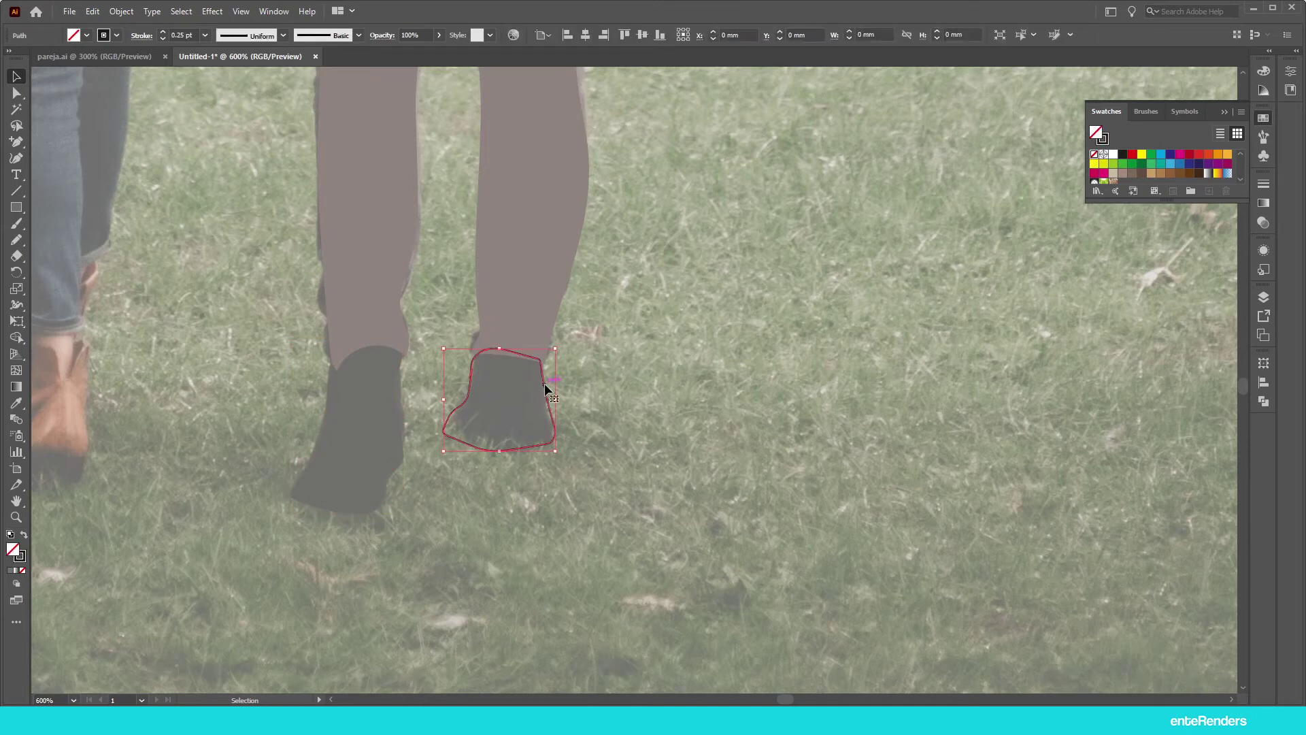
{"action": "key", "text": "i"}
{"action": "left_click", "coordinate": [391, 406]}
{"action": "left_click", "coordinate": [16, 76]}
{"action": "right_click", "coordinate": [533, 393]}
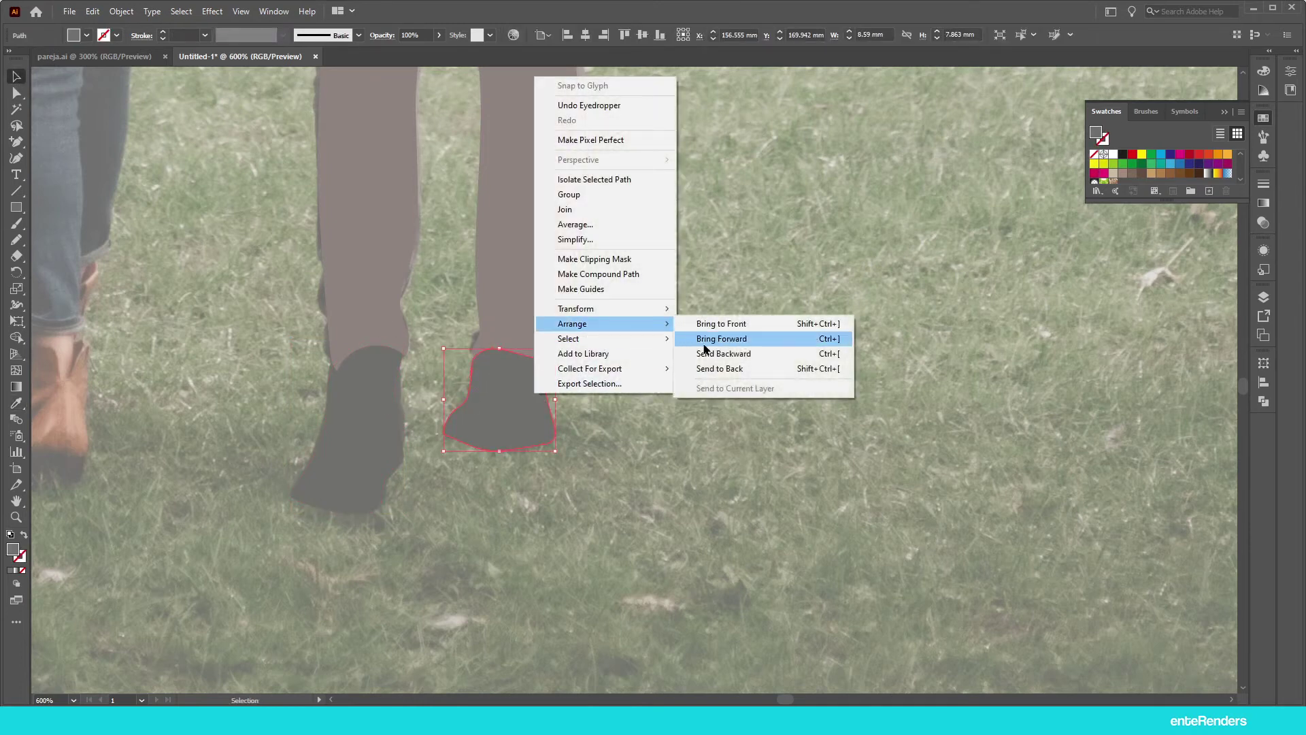
{"action": "left_click", "coordinate": [708, 370]}
{"action": "scroll", "coordinate": [583, 398], "scroll_direction": "down", "scroll_amount": 4}
{"action": "scroll", "coordinate": [582, 398], "scroll_direction": "up", "scroll_amount": 2}
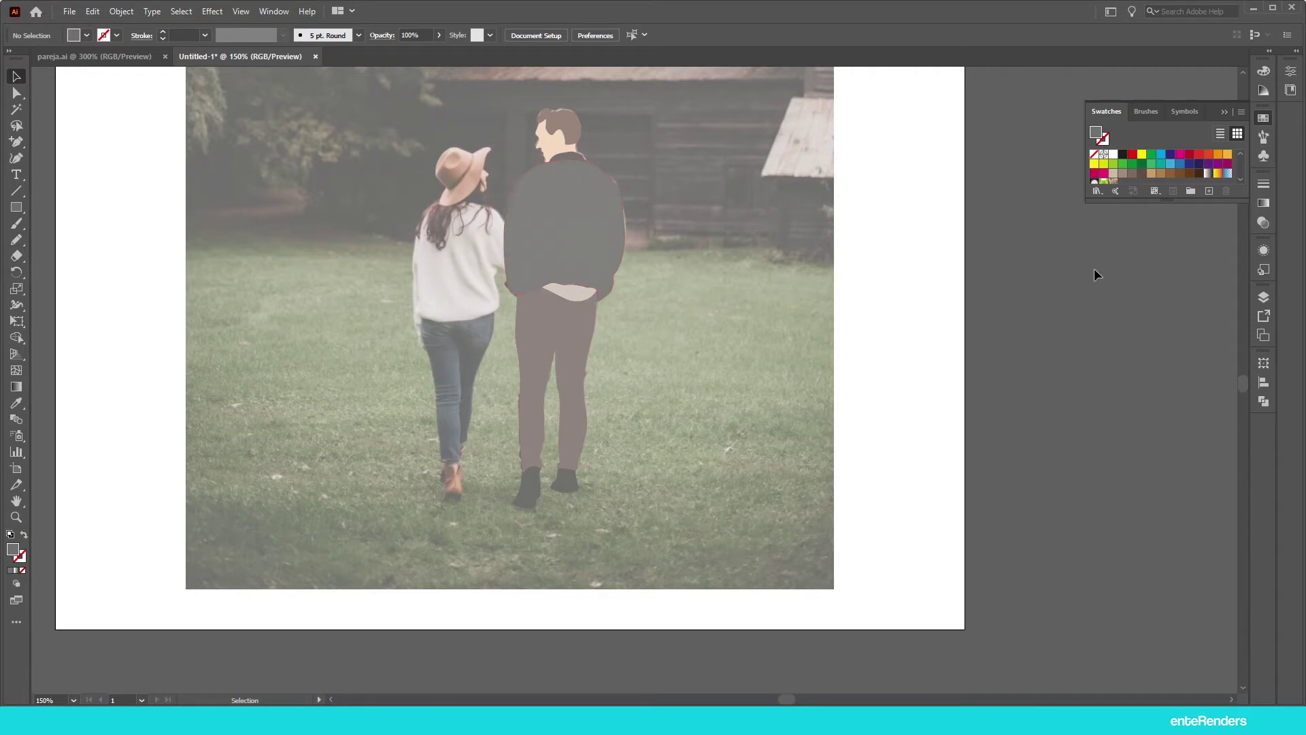
Step: Move the ref layer above man, activate man, and set no fill with a white stroke
{"action": "left_click", "coordinate": [1263, 296]}
{"action": "left_click", "coordinate": [1165, 327]}
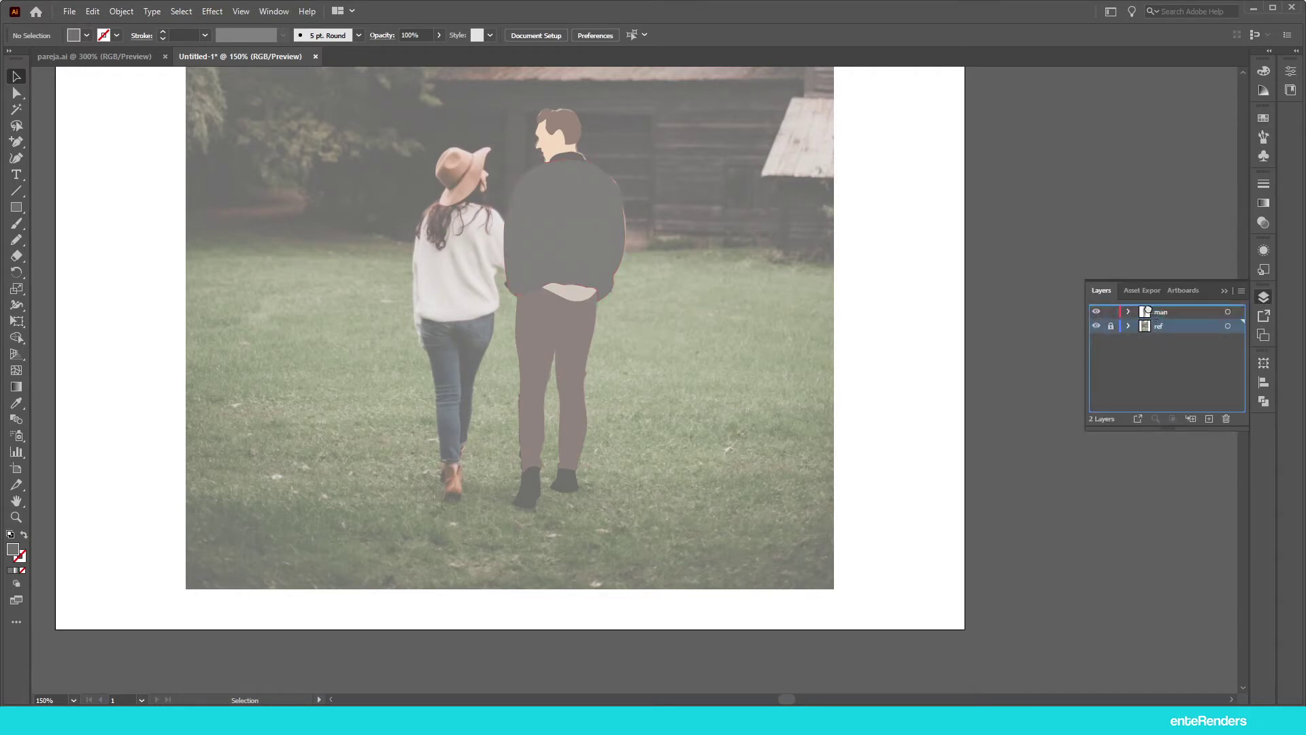
{"action": "left_click_drag", "start_coordinate": [1149, 333], "coordinate": [1150, 307]}
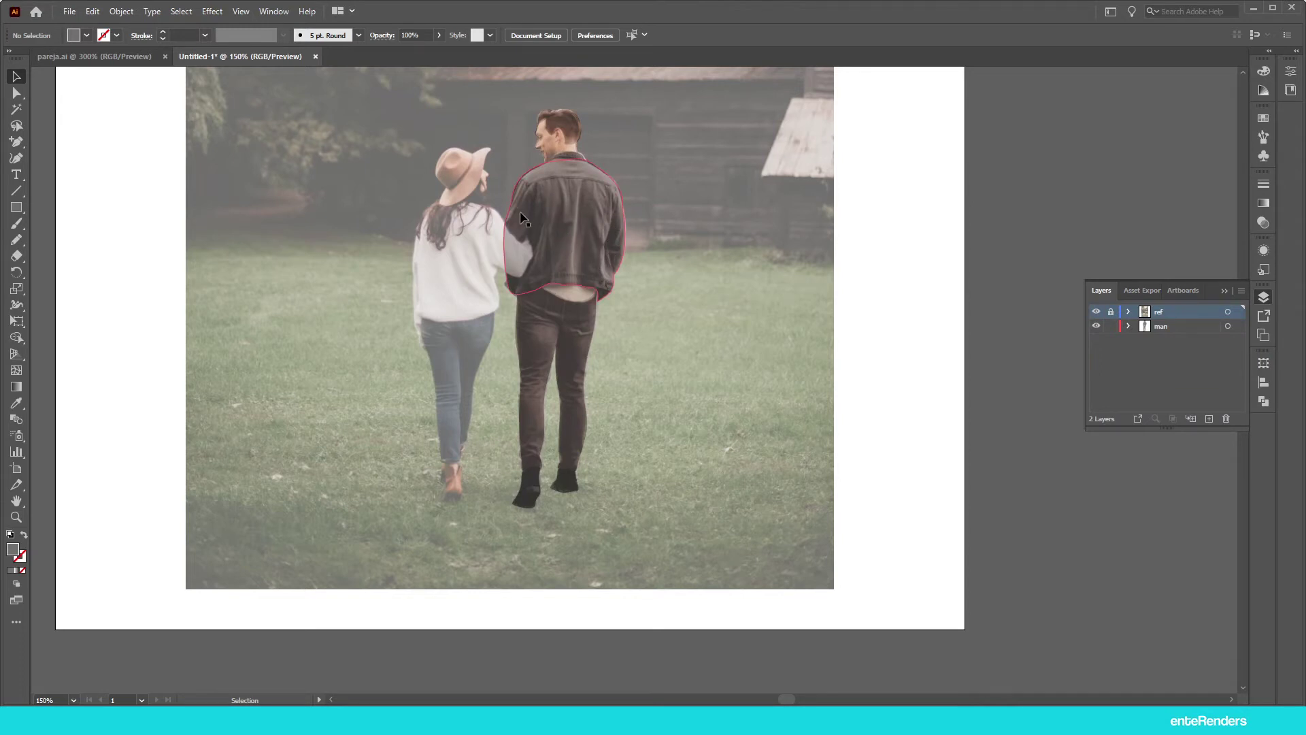
{"action": "scroll", "coordinate": [522, 219], "scroll_direction": "up", "scroll_amount": 2}
{"action": "scroll", "coordinate": [563, 213], "scroll_direction": "up", "scroll_amount": 3}
{"action": "scroll", "coordinate": [565, 265], "scroll_direction": "down", "scroll_amount": 2}
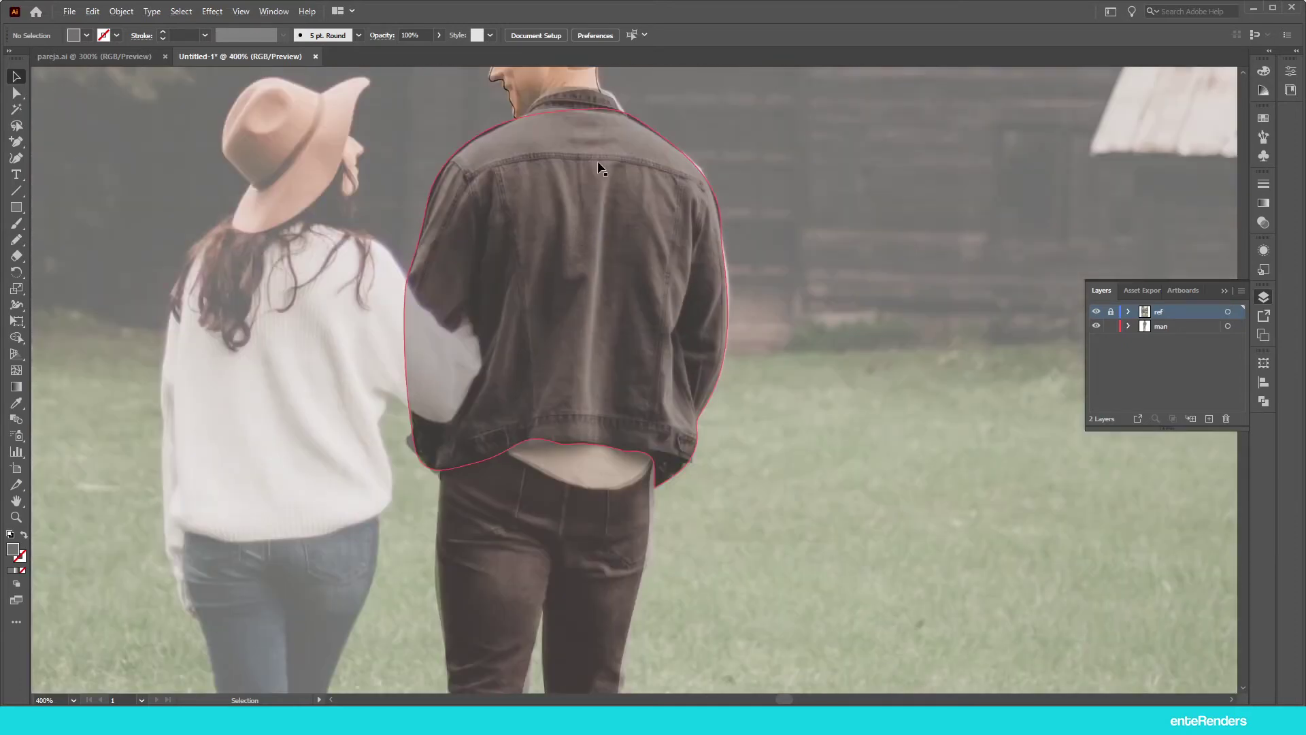
{"action": "left_click", "coordinate": [1175, 326]}
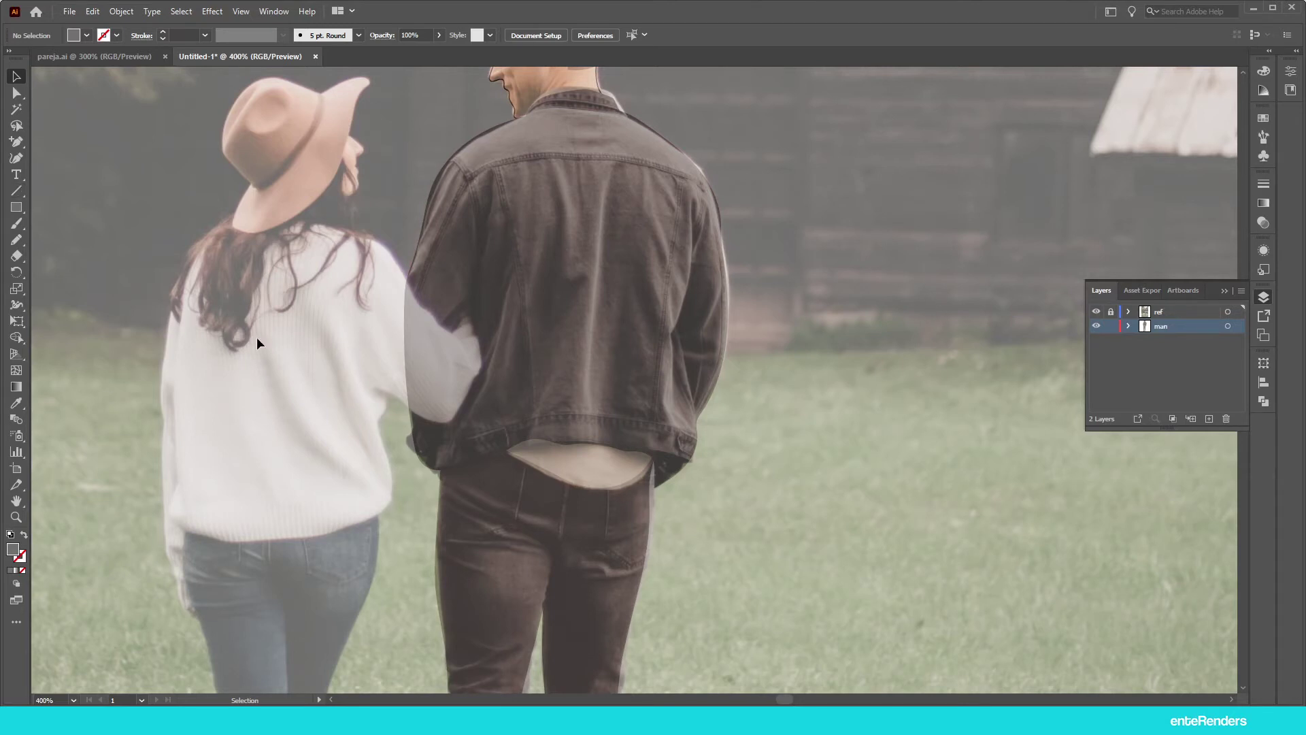
{"action": "left_click", "coordinate": [23, 536]}
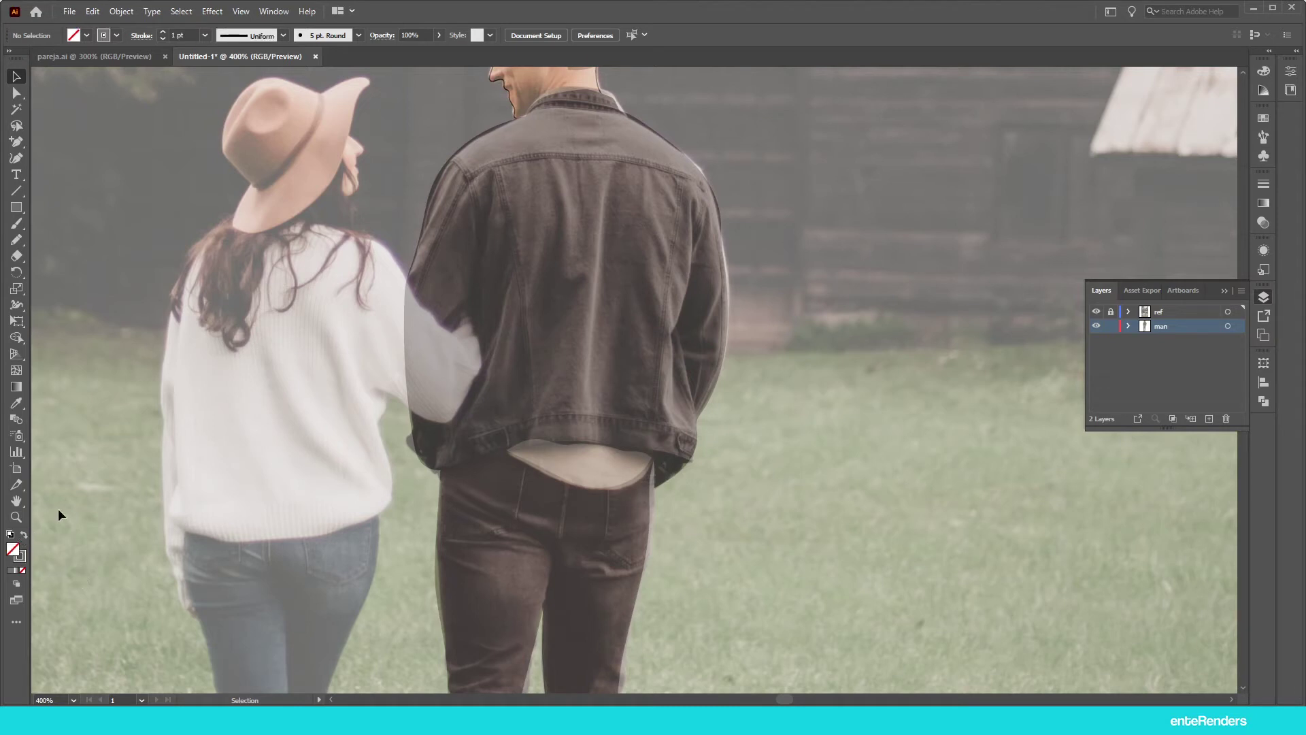
Step: Pencil seven fold shapes on the jacket: upper left, lower left, middle, arm, right side and shoulder
{"action": "key", "text": "n"}
{"action": "scroll", "coordinate": [510, 241], "scroll_direction": "up", "scroll_amount": 2}
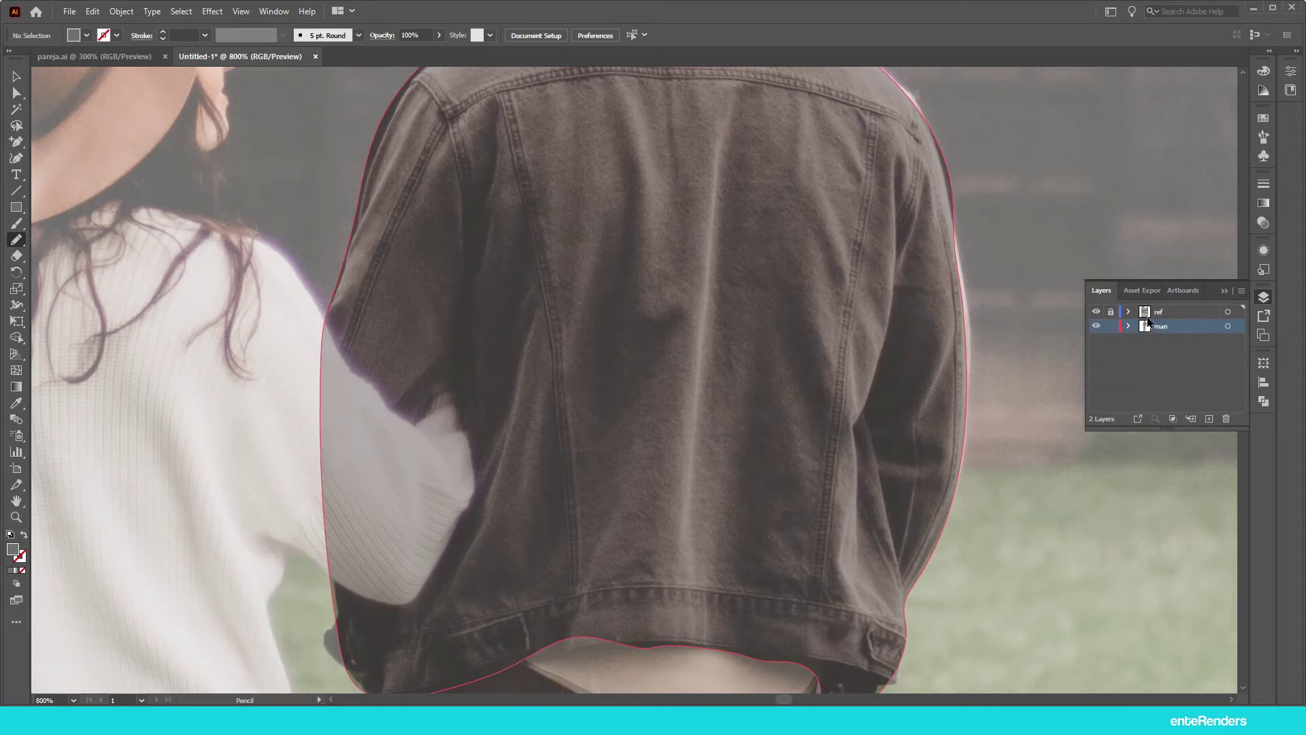
{"action": "left_click", "coordinate": [1146, 326]}
{"action": "mouse_move", "coordinate": [460, 207]}
{"action": "left_mouse_down"}
{"action": "mouse_move", "coordinate": [487, 217]}
{"action": "mouse_move", "coordinate": [463, 193]}
{"action": "left_mouse_up"}
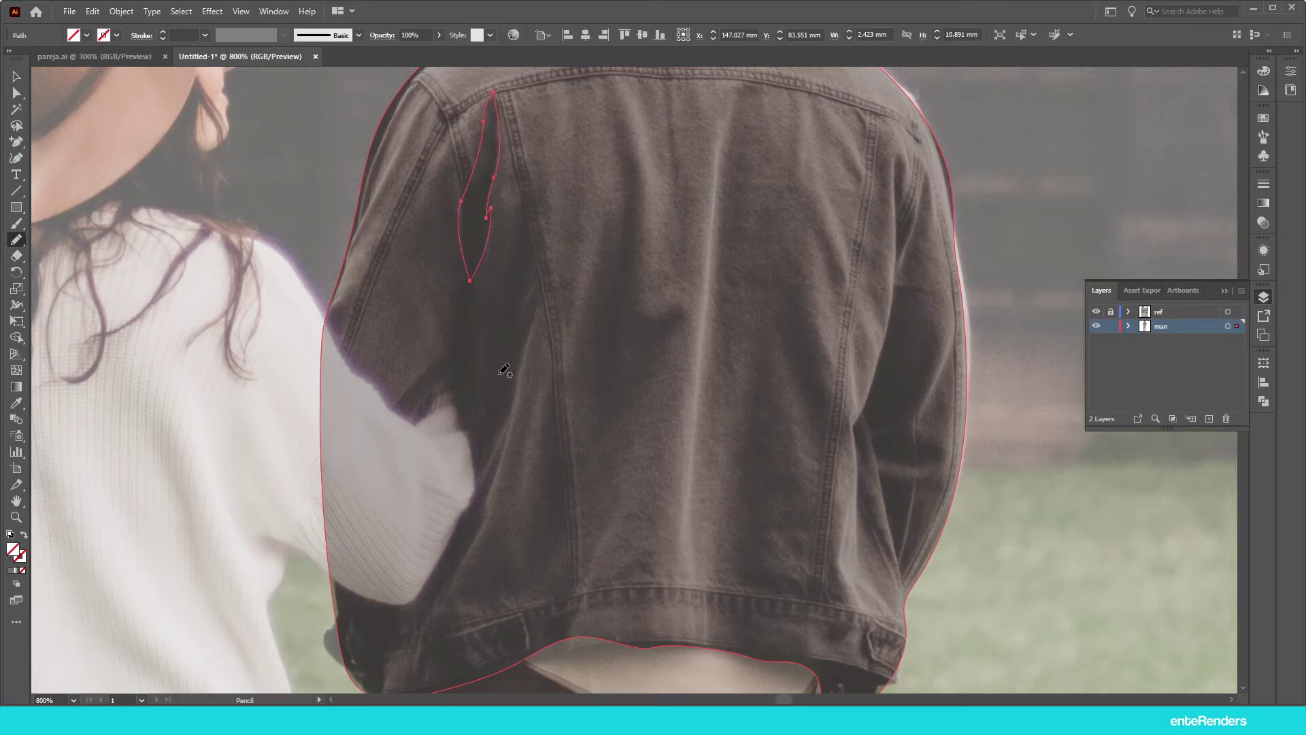
{"action": "mouse_move", "coordinate": [476, 346]}
{"action": "left_mouse_down"}
{"action": "mouse_move", "coordinate": [533, 306]}
{"action": "mouse_move", "coordinate": [510, 435]}
{"action": "mouse_move", "coordinate": [484, 457]}
{"action": "mouse_move", "coordinate": [479, 367]}
{"action": "mouse_move", "coordinate": [495, 329]}
{"action": "left_mouse_up"}
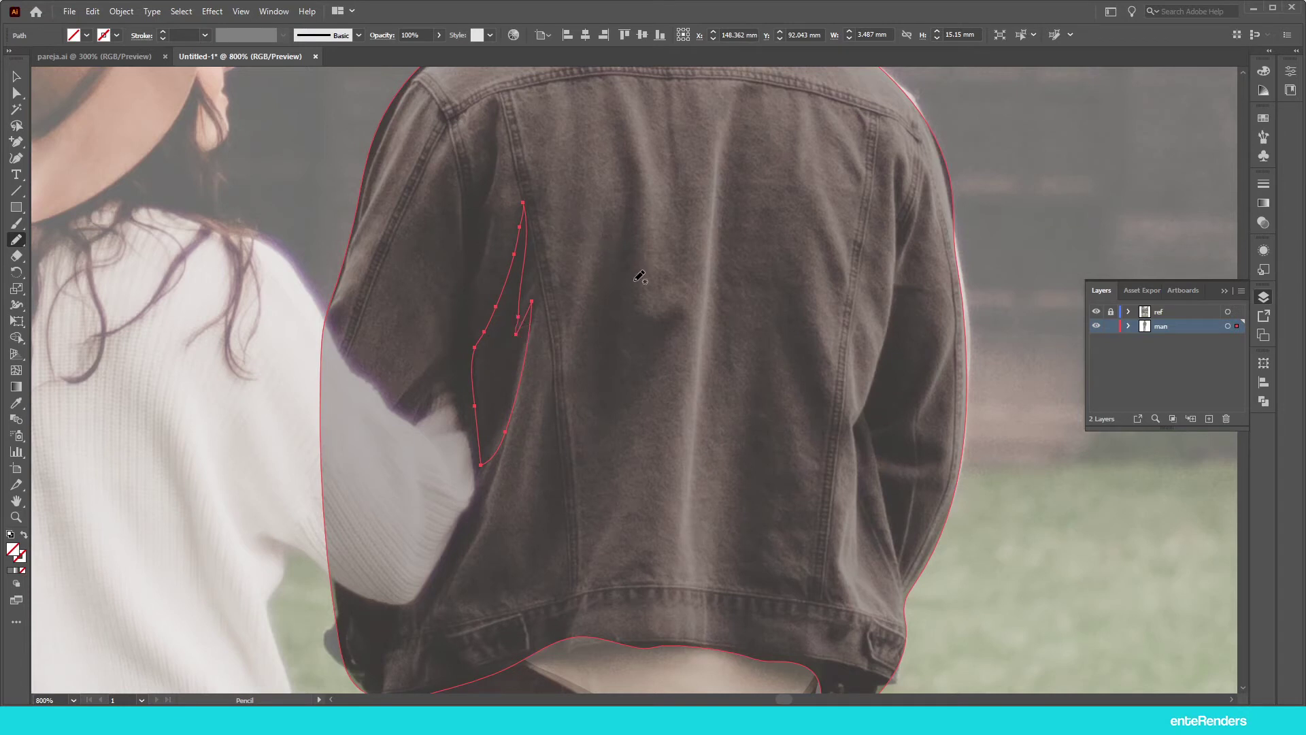
{"action": "mouse_move", "coordinate": [568, 372]}
{"action": "left_mouse_down"}
{"action": "mouse_move", "coordinate": [621, 135]}
{"action": "mouse_move", "coordinate": [635, 263]}
{"action": "mouse_move", "coordinate": [676, 300]}
{"action": "mouse_move", "coordinate": [592, 433]}
{"action": "mouse_move", "coordinate": [582, 365]}
{"action": "mouse_move", "coordinate": [566, 370]}
{"action": "left_mouse_up"}
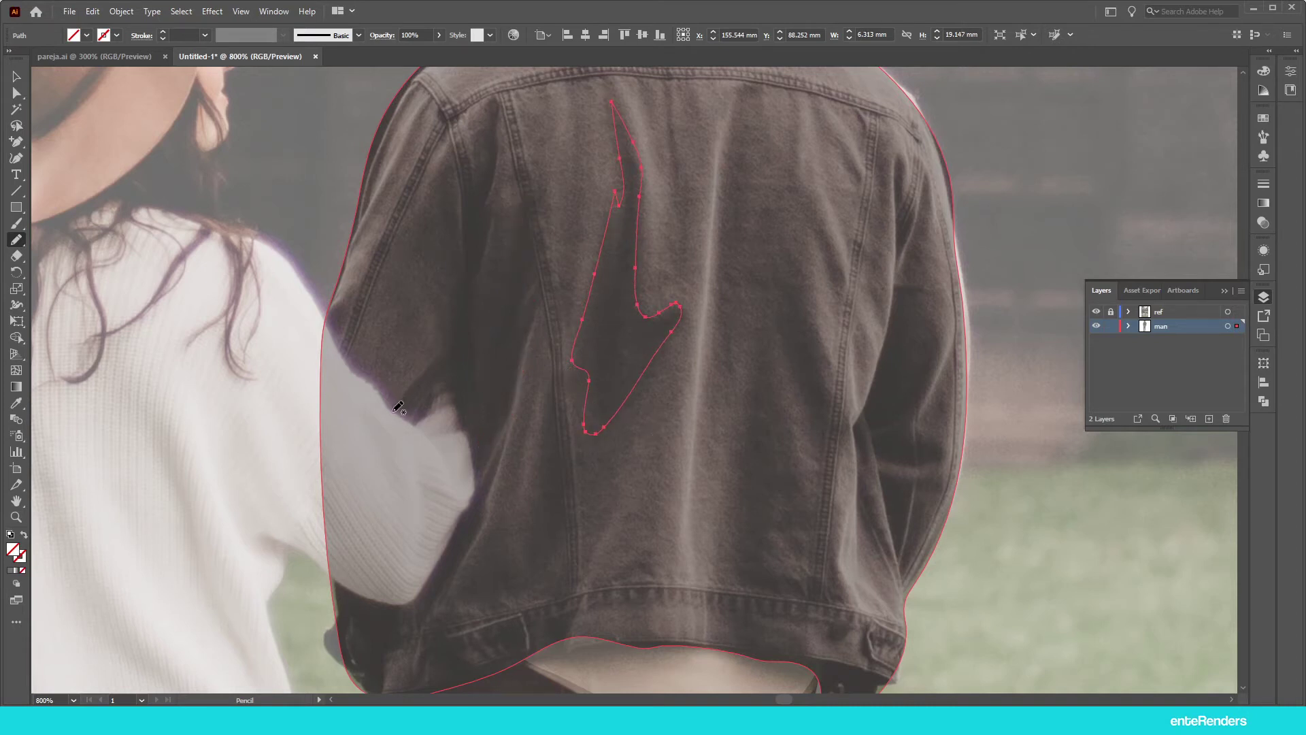
{"action": "mouse_move", "coordinate": [406, 385]}
{"action": "left_mouse_down"}
{"action": "mouse_move", "coordinate": [431, 374]}
{"action": "mouse_move", "coordinate": [402, 432]}
{"action": "mouse_move", "coordinate": [388, 428]}
{"action": "left_mouse_up"}
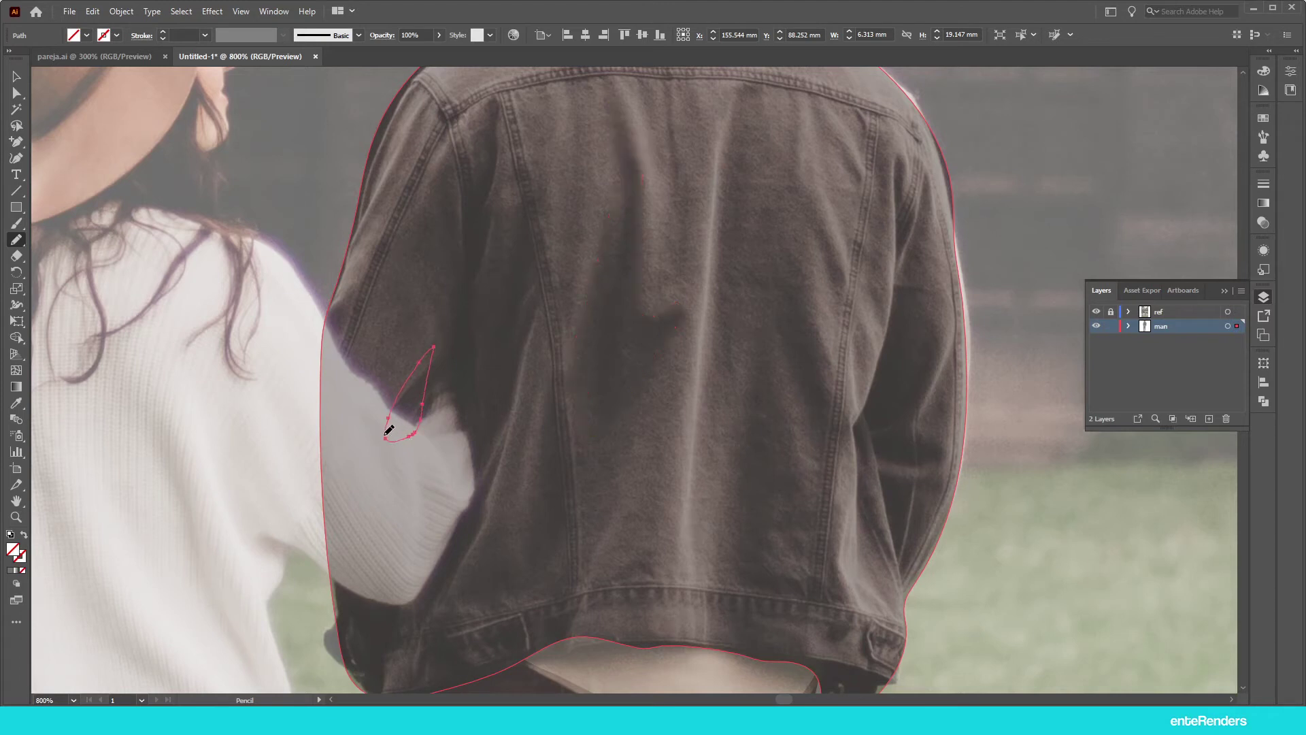
{"action": "mouse_move", "coordinate": [798, 256]}
{"action": "left_mouse_down"}
{"action": "mouse_move", "coordinate": [821, 429]}
{"action": "mouse_move", "coordinate": [786, 358]}
{"action": "mouse_move", "coordinate": [764, 416]}
{"action": "mouse_move", "coordinate": [780, 466]}
{"action": "mouse_move", "coordinate": [771, 544]}
{"action": "mouse_move", "coordinate": [744, 550]}
{"action": "mouse_move", "coordinate": [749, 370]}
{"action": "mouse_move", "coordinate": [802, 255]}
{"action": "left_mouse_up"}
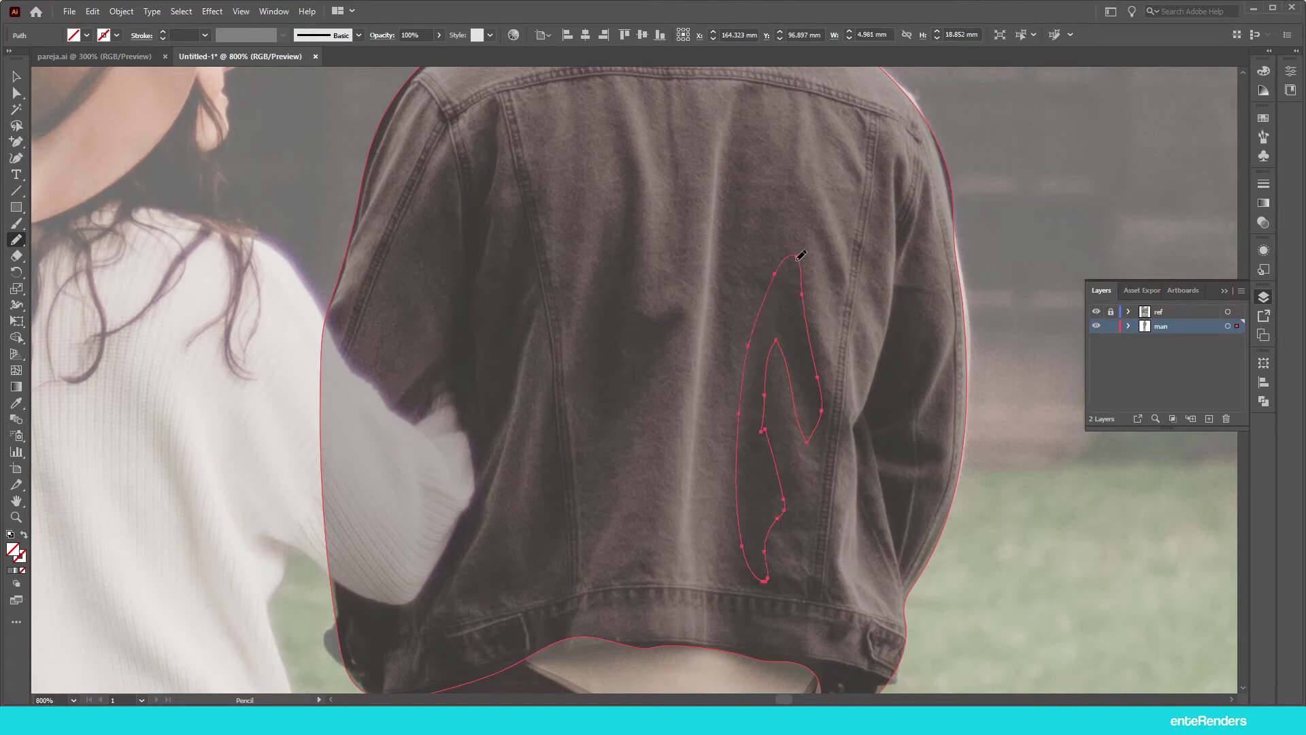
{"action": "mouse_move", "coordinate": [896, 167]}
{"action": "left_mouse_down"}
{"action": "mouse_move", "coordinate": [890, 269]}
{"action": "mouse_move", "coordinate": [916, 226]}
{"action": "mouse_move", "coordinate": [913, 181]}
{"action": "mouse_move", "coordinate": [898, 192]}
{"action": "left_mouse_up"}
{"action": "mouse_move", "coordinate": [901, 278]}
{"action": "left_mouse_down"}
{"action": "mouse_move", "coordinate": [858, 428]}
{"action": "mouse_move", "coordinate": [891, 468]}
{"action": "mouse_move", "coordinate": [945, 462]}
{"action": "mouse_move", "coordinate": [910, 422]}
{"action": "mouse_move", "coordinate": [940, 330]}
{"action": "mouse_move", "coordinate": [910, 362]}
{"action": "mouse_move", "coordinate": [925, 238]}
{"action": "mouse_move", "coordinate": [900, 280]}
{"action": "left_mouse_up"}
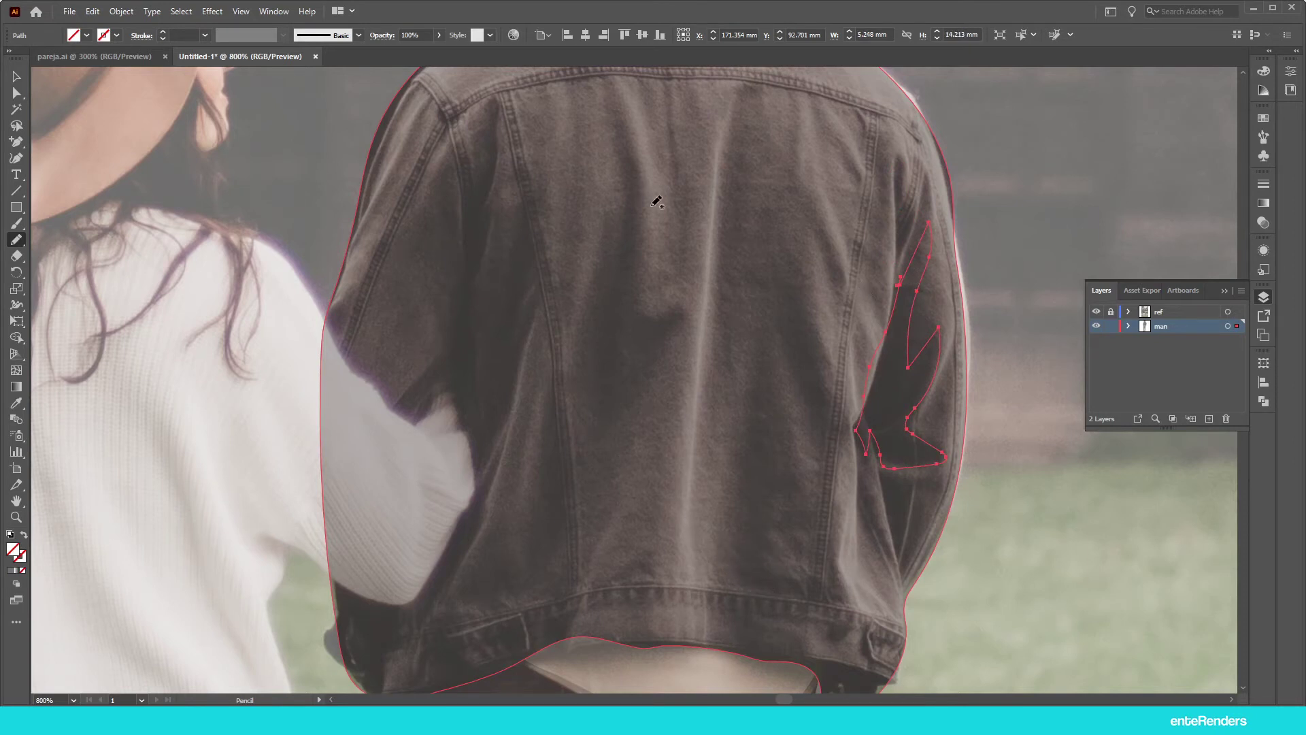
{"action": "scroll", "coordinate": [551, 251], "scroll_direction": "down", "scroll_amount": 1}
{"action": "scroll", "coordinate": [559, 256], "scroll_direction": "down", "scroll_amount": 2}
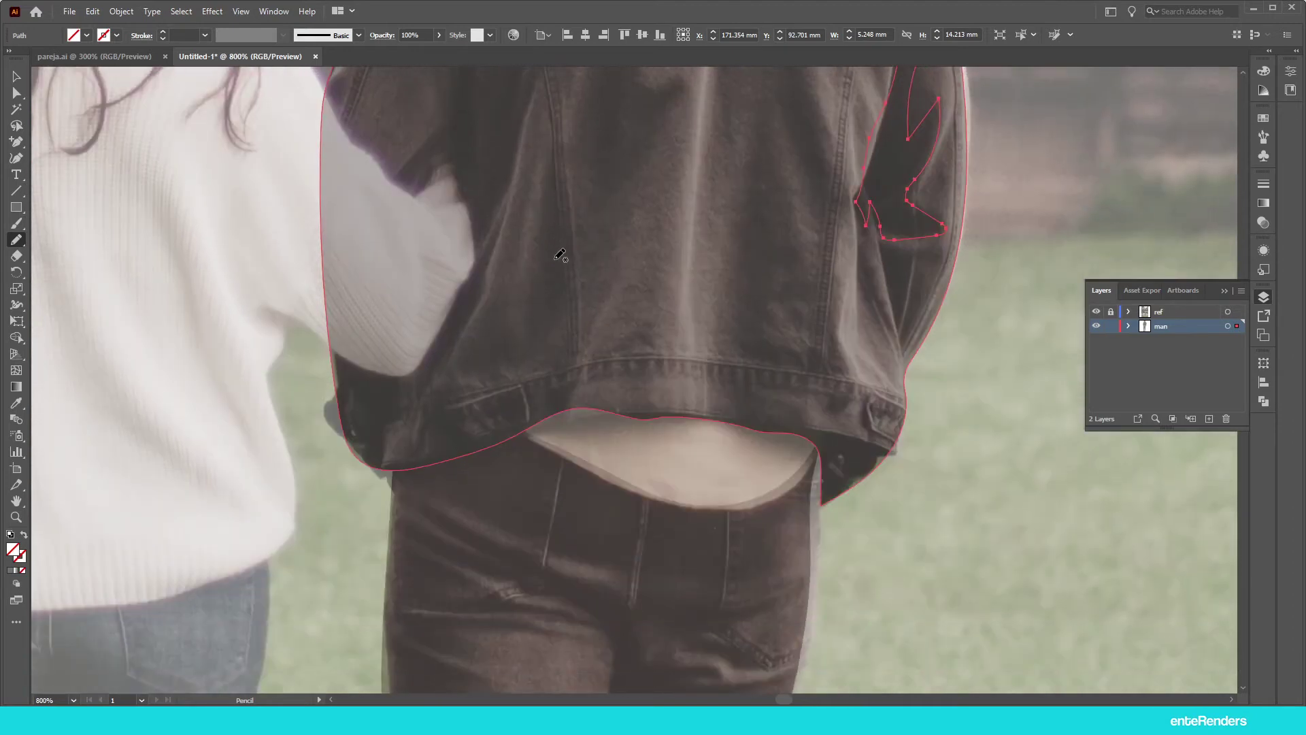
Step: Pencil rip outlines along the back pocket, below it, and around the right knee
{"action": "scroll", "coordinate": [559, 257], "scroll_direction": "down", "scroll_amount": 2}
{"action": "scroll", "coordinate": [570, 252], "scroll_direction": "down", "scroll_amount": 2}
{"action": "scroll", "coordinate": [570, 251], "scroll_direction": "down", "scroll_amount": 2}
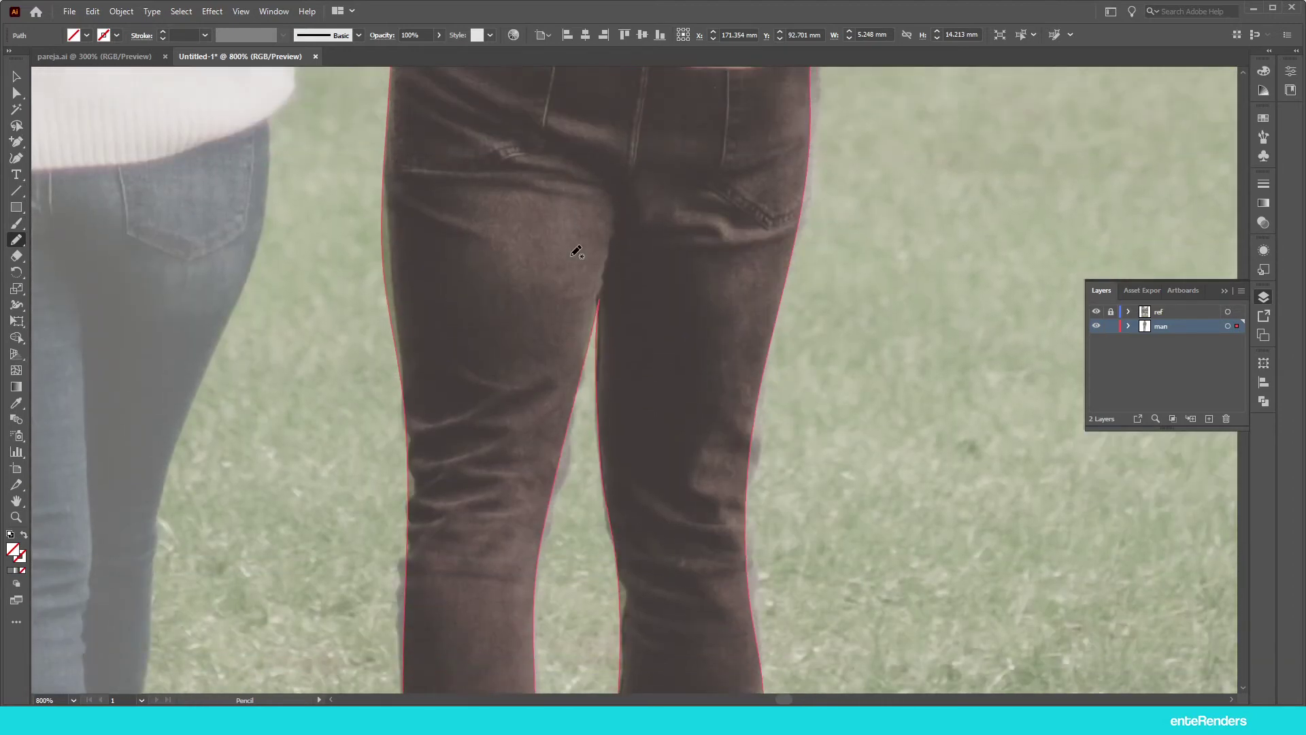
{"action": "scroll", "coordinate": [574, 252], "scroll_direction": "down", "scroll_amount": 1}
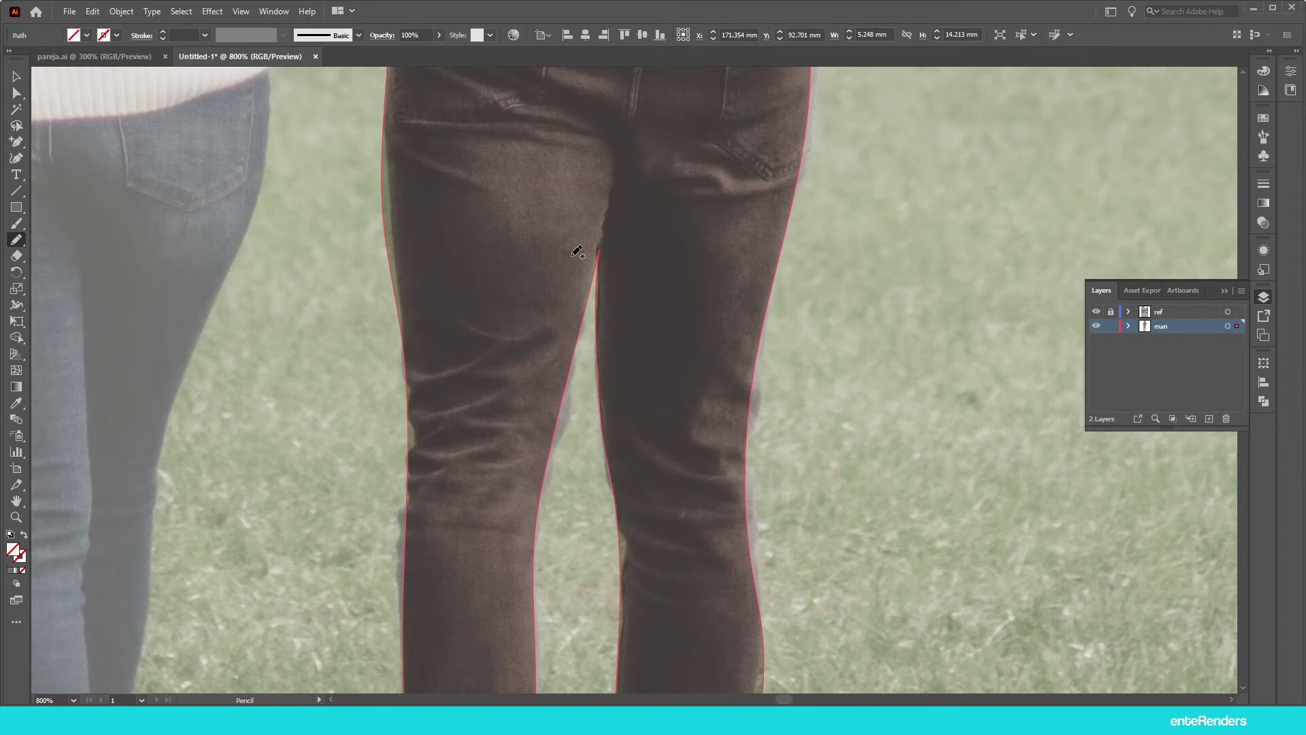
{"action": "mouse_move", "coordinate": [549, 140]}
{"action": "left_mouse_down"}
{"action": "mouse_move", "coordinate": [400, 125]}
{"action": "mouse_move", "coordinate": [490, 181]}
{"action": "mouse_move", "coordinate": [430, 136]}
{"action": "mouse_move", "coordinate": [554, 135]}
{"action": "left_mouse_up"}
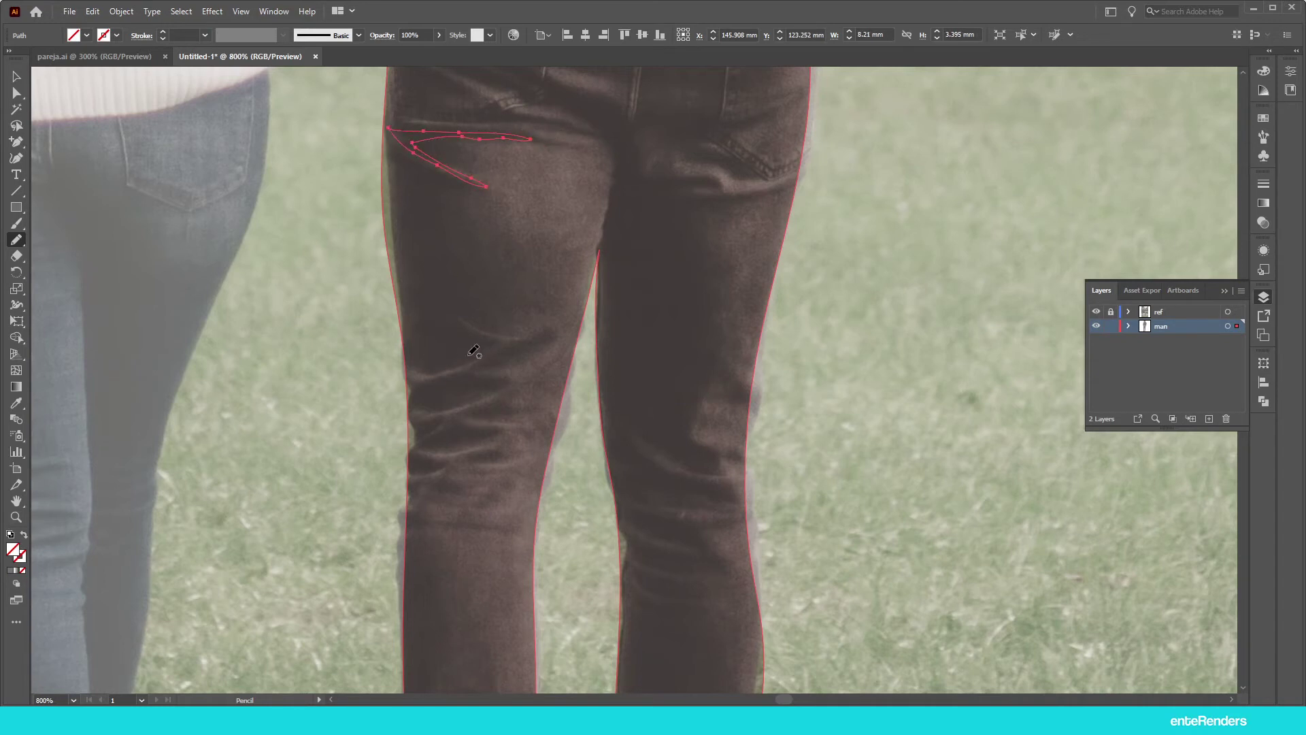
{"action": "mouse_move", "coordinate": [416, 363]}
{"action": "left_mouse_down"}
{"action": "mouse_move", "coordinate": [502, 340]}
{"action": "mouse_move", "coordinate": [458, 316]}
{"action": "mouse_move", "coordinate": [430, 364]}
{"action": "mouse_move", "coordinate": [516, 369]}
{"action": "mouse_move", "coordinate": [443, 403]}
{"action": "mouse_move", "coordinate": [417, 400]}
{"action": "mouse_move", "coordinate": [501, 427]}
{"action": "mouse_move", "coordinate": [417, 442]}
{"action": "mouse_move", "coordinate": [501, 454]}
{"action": "mouse_move", "coordinate": [427, 453]}
{"action": "mouse_move", "coordinate": [410, 467]}
{"action": "mouse_move", "coordinate": [441, 465]}
{"action": "left_mouse_up"}
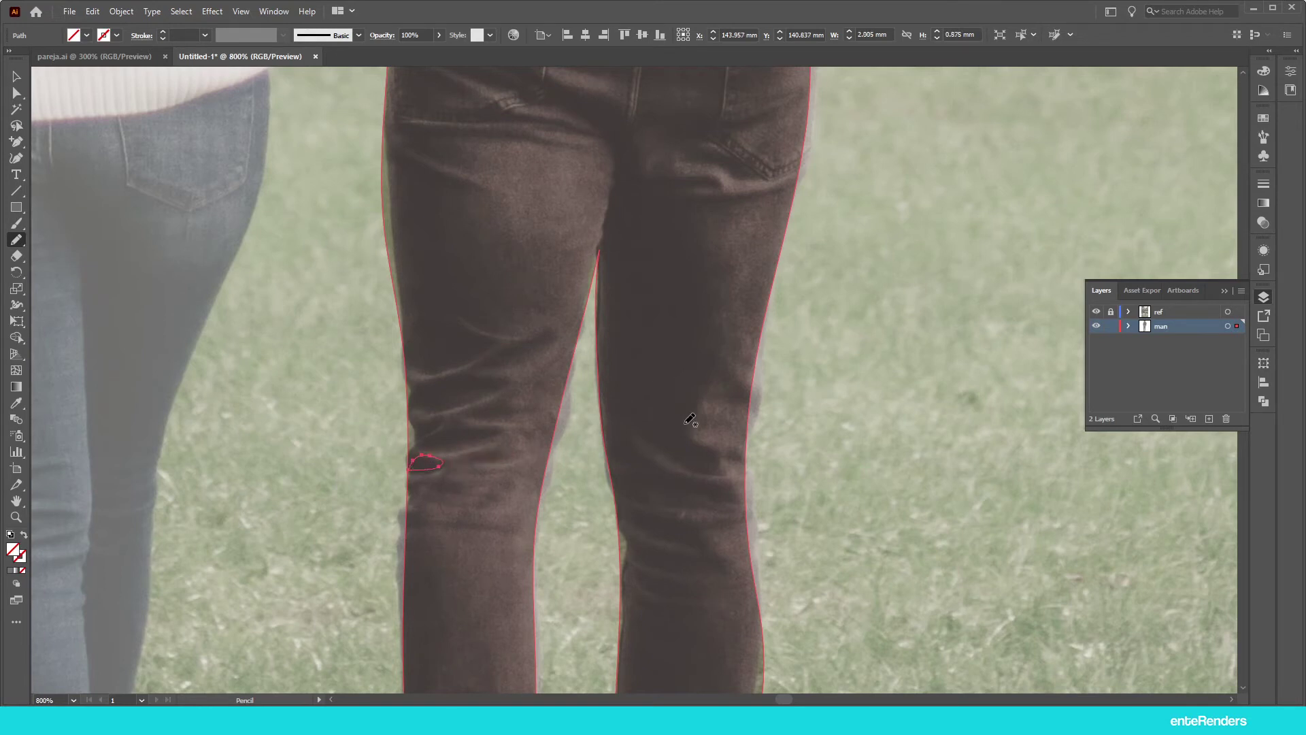
{"action": "mouse_move", "coordinate": [636, 437]}
{"action": "left_mouse_down"}
{"action": "mouse_move", "coordinate": [719, 466]}
{"action": "mouse_move", "coordinate": [639, 434]}
{"action": "left_mouse_up"}
{"action": "left_click_drag", "start_coordinate": [665, 515], "coordinate": [662, 516]}
{"action": "left_click_drag", "start_coordinate": [704, 554], "coordinate": [714, 560]}
{"action": "left_click_drag", "start_coordinate": [708, 394], "coordinate": [705, 387]}
Step: Add tear outlines on the lower left and right trouser legs near the hems
{"action": "scroll", "coordinate": [612, 347], "scroll_direction": "down", "scroll_amount": 2}
{"action": "scroll", "coordinate": [616, 351], "scroll_direction": "down", "scroll_amount": 2}
{"action": "scroll", "coordinate": [620, 359], "scroll_direction": "down", "scroll_amount": 1}
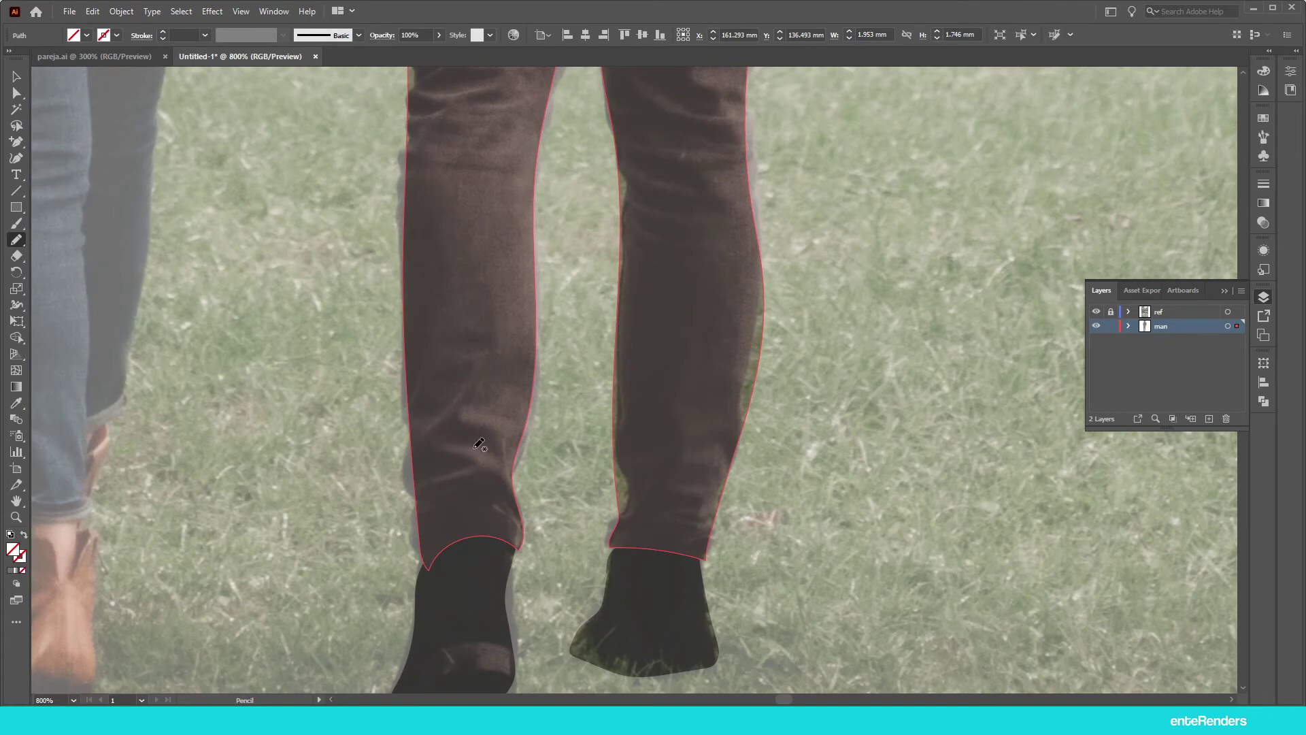
{"action": "mouse_move", "coordinate": [440, 439]}
{"action": "left_mouse_down"}
{"action": "mouse_move", "coordinate": [498, 447]}
{"action": "mouse_move", "coordinate": [443, 439]}
{"action": "left_mouse_up"}
{"action": "mouse_move", "coordinate": [700, 468]}
{"action": "left_mouse_down"}
{"action": "mouse_move", "coordinate": [680, 480]}
{"action": "mouse_move", "coordinate": [707, 468]}
{"action": "left_mouse_up"}
{"action": "left_click_drag", "start_coordinate": [688, 509], "coordinate": [672, 510]}
{"action": "key", "text": "ctrl+minus"}
{"action": "key", "text": "ctrl+minus"}
{"action": "key", "text": "ctrl+minus"}
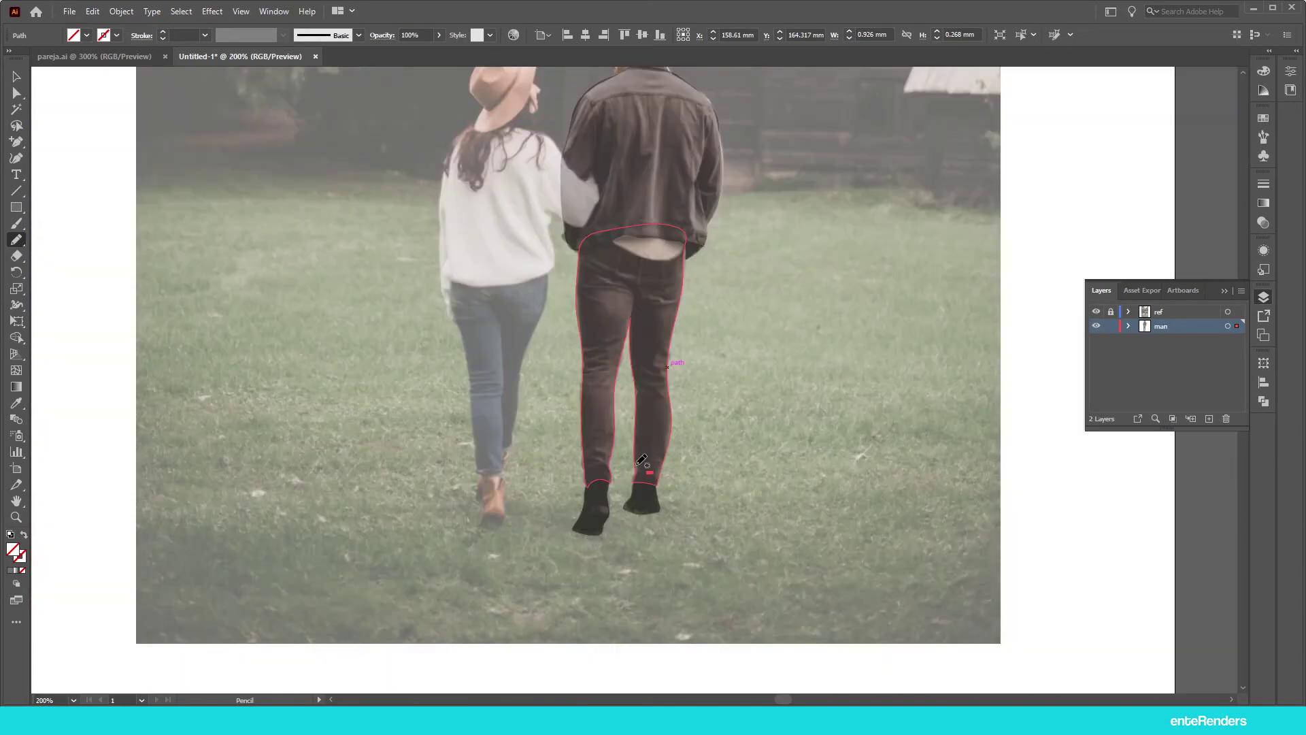
Step: Hide the ref photo layer and zoom in on the trousers
{"action": "left_click", "coordinate": [1095, 311]}
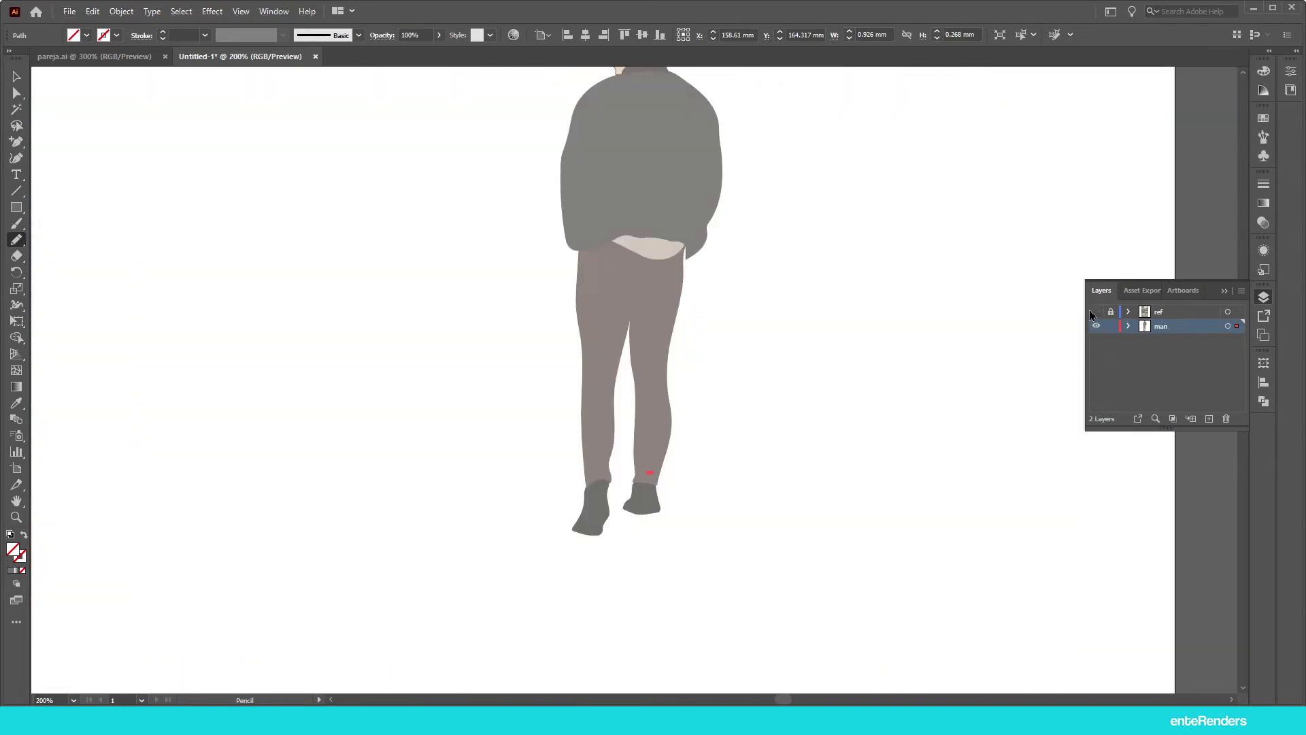
{"action": "key", "text": "ctrl+minus"}
{"action": "key", "text": "ctrl+plus"}
{"action": "key", "text": "ctrl+plus"}
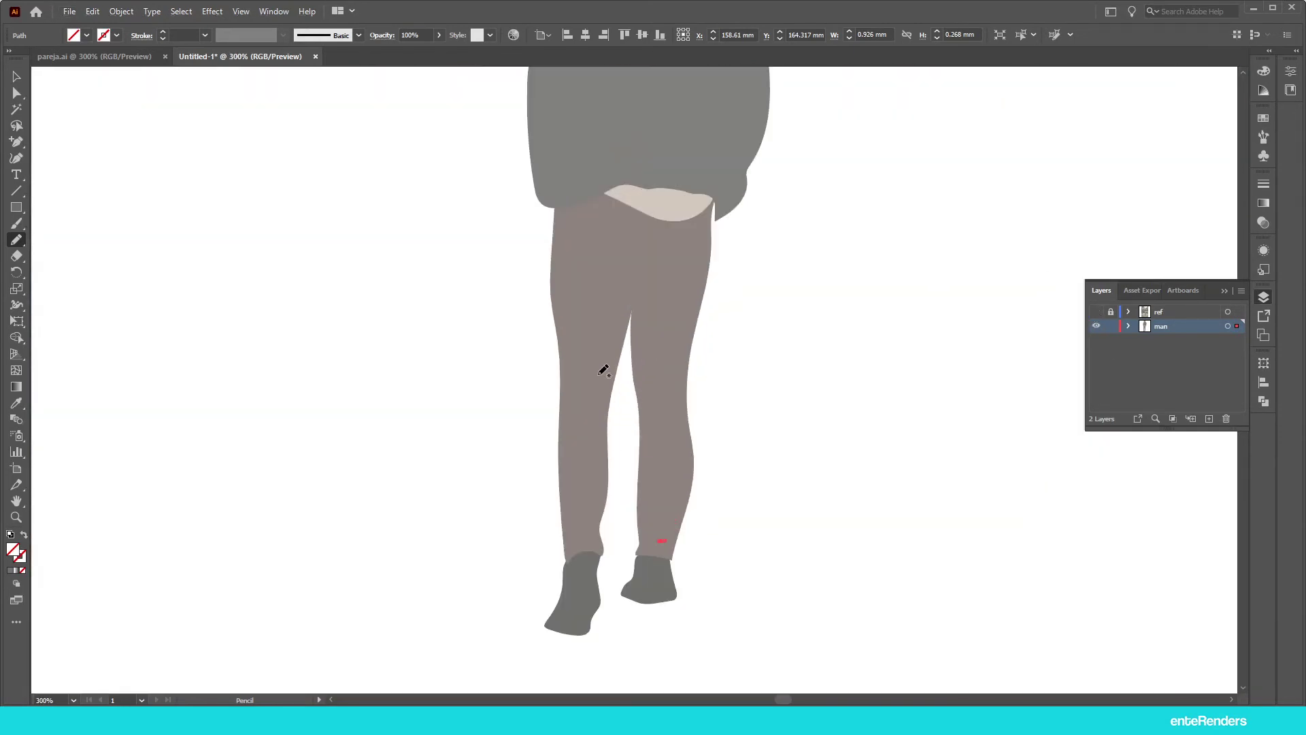
{"action": "scroll", "coordinate": [665, 359], "scroll_direction": "up", "scroll_amount": 3}
{"action": "scroll", "coordinate": [665, 359], "scroll_direction": "up", "scroll_amount": 3}
Step: Marquee-select the jacket folds in Outline view, then drag the jacket shape aside in Preview
{"action": "key", "text": "ctrl+y"}
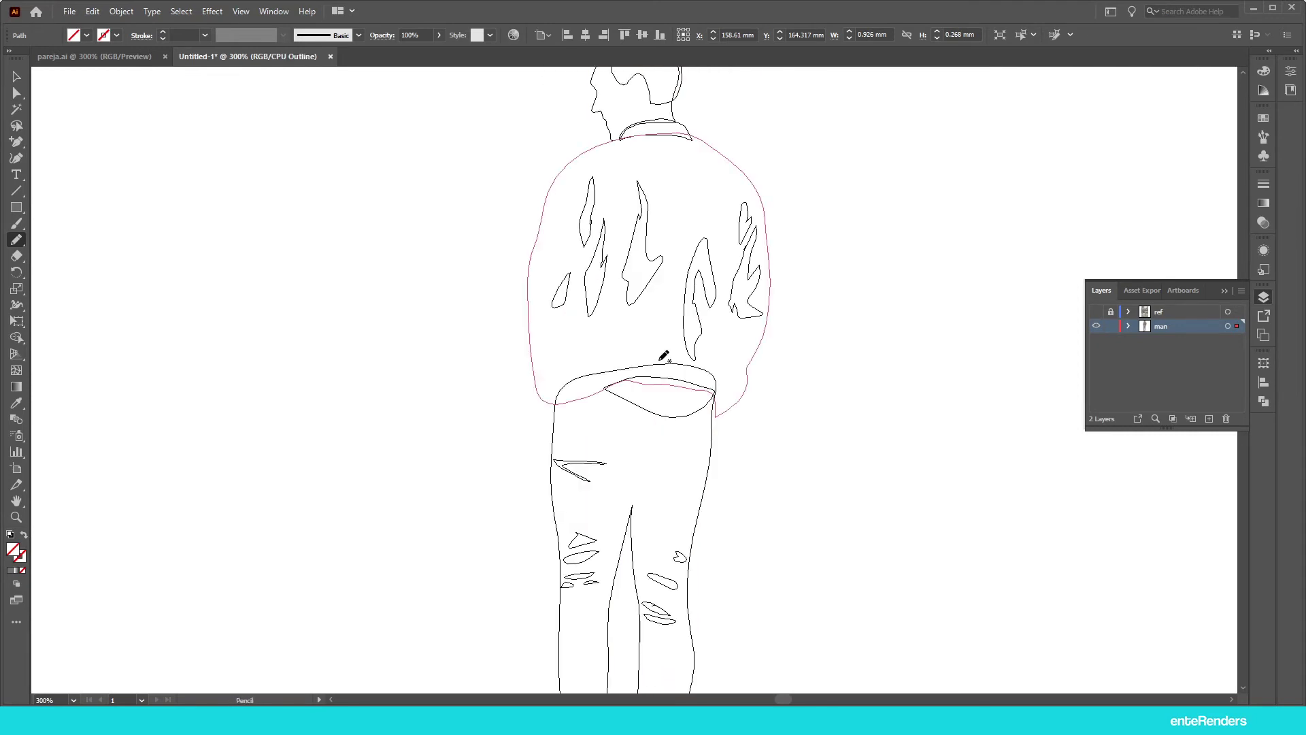
{"action": "left_click", "coordinate": [16, 76]}
{"action": "left_click", "coordinate": [554, 227]}
{"action": "scroll", "coordinate": [622, 257], "scroll_direction": "up", "scroll_amount": 2}
{"action": "scroll", "coordinate": [621, 257], "scroll_direction": "down", "scroll_amount": 3}
{"action": "scroll", "coordinate": [593, 284], "scroll_direction": "up", "scroll_amount": 2}
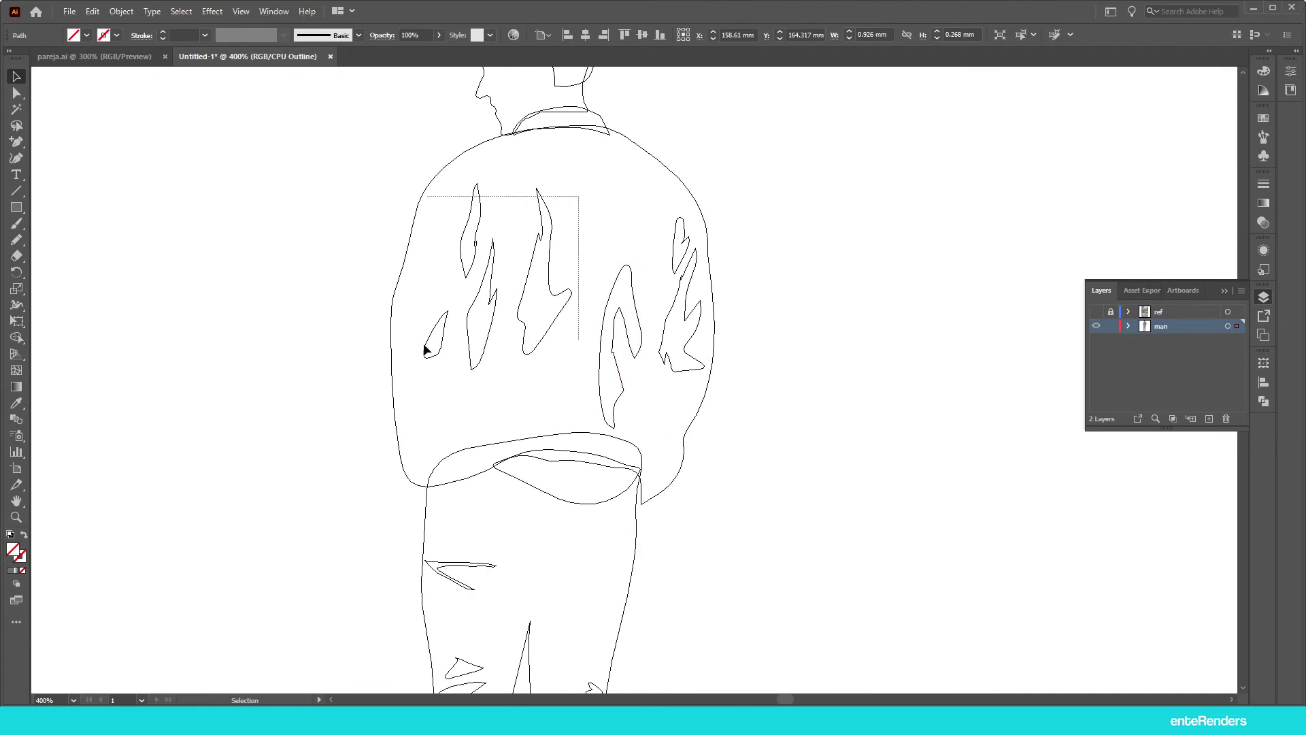
{"action": "left_click_drag", "start_coordinate": [428, 339], "coordinate": [429, 341]}
{"action": "left_click", "coordinate": [586, 221]}
{"action": "left_click_drag", "start_coordinate": [579, 236], "coordinate": [431, 361]}
{"action": "left_click", "coordinate": [749, 177]}
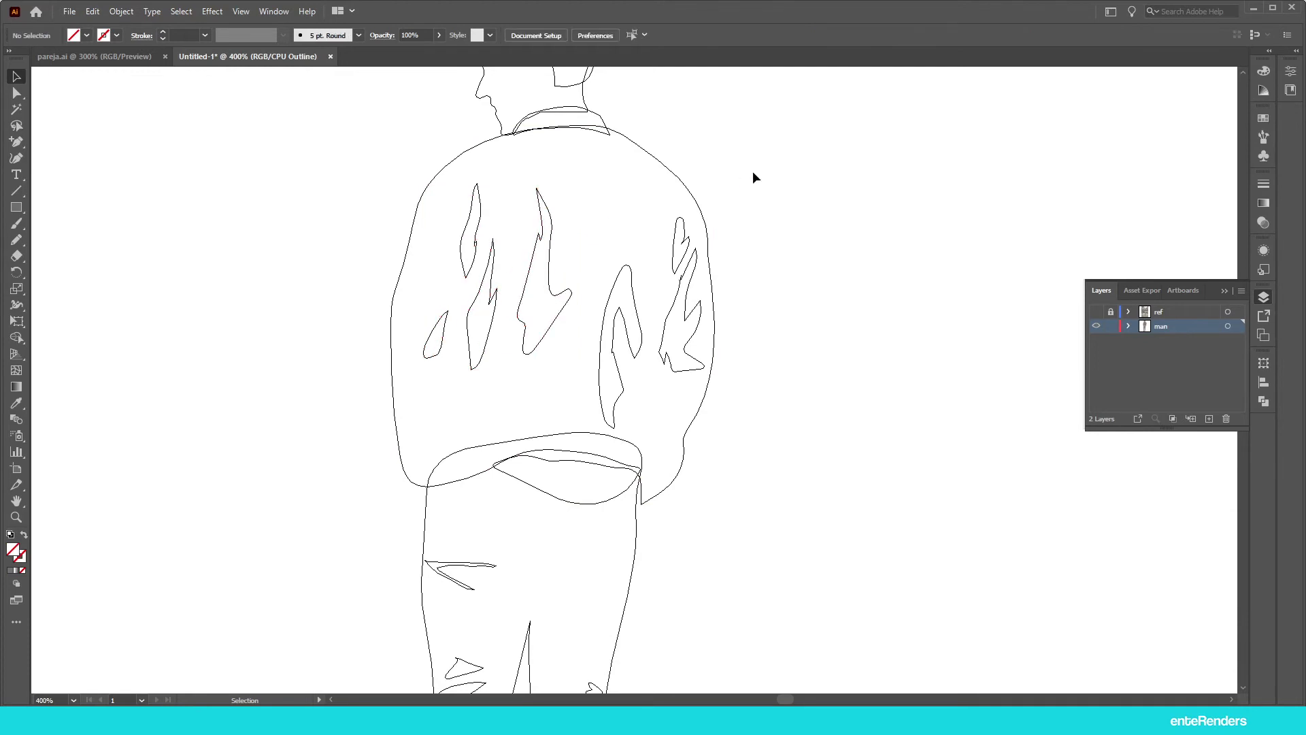
{"action": "key", "text": "ctrl+y"}
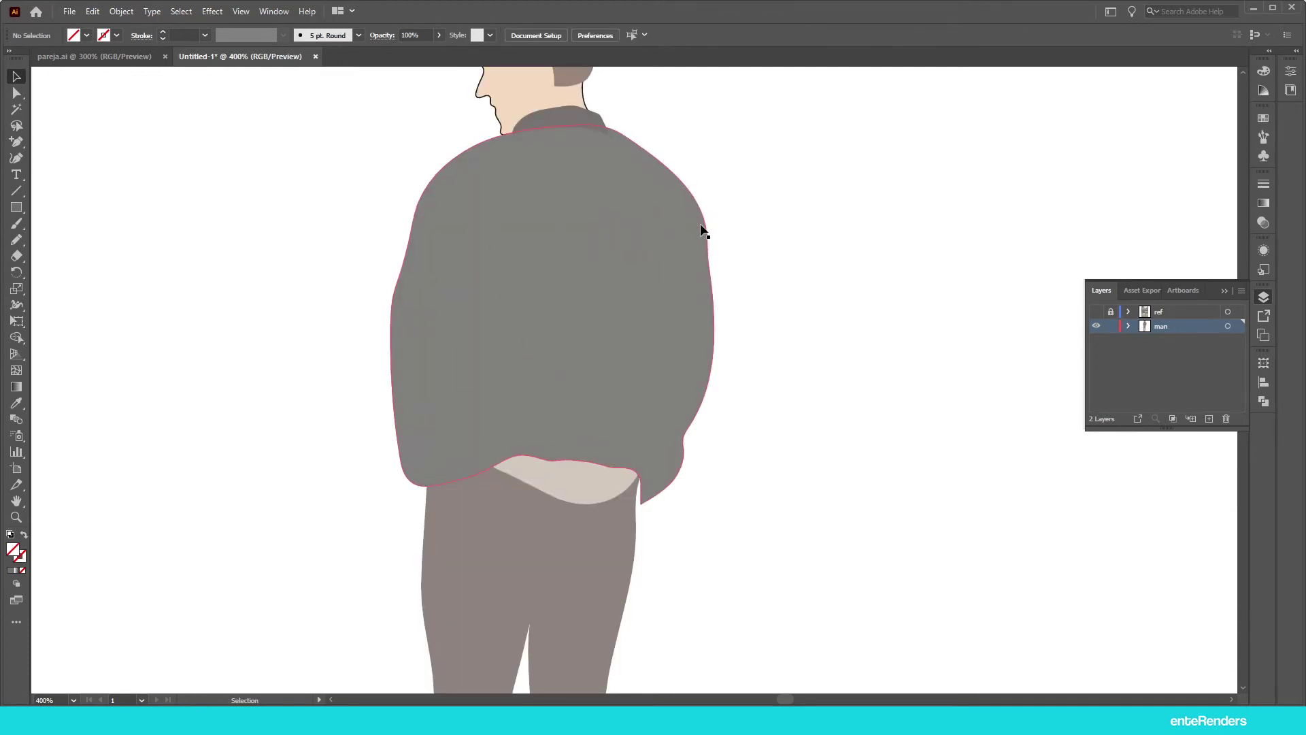
{"action": "left_click_drag", "start_coordinate": [602, 211], "coordinate": [397, 334]}
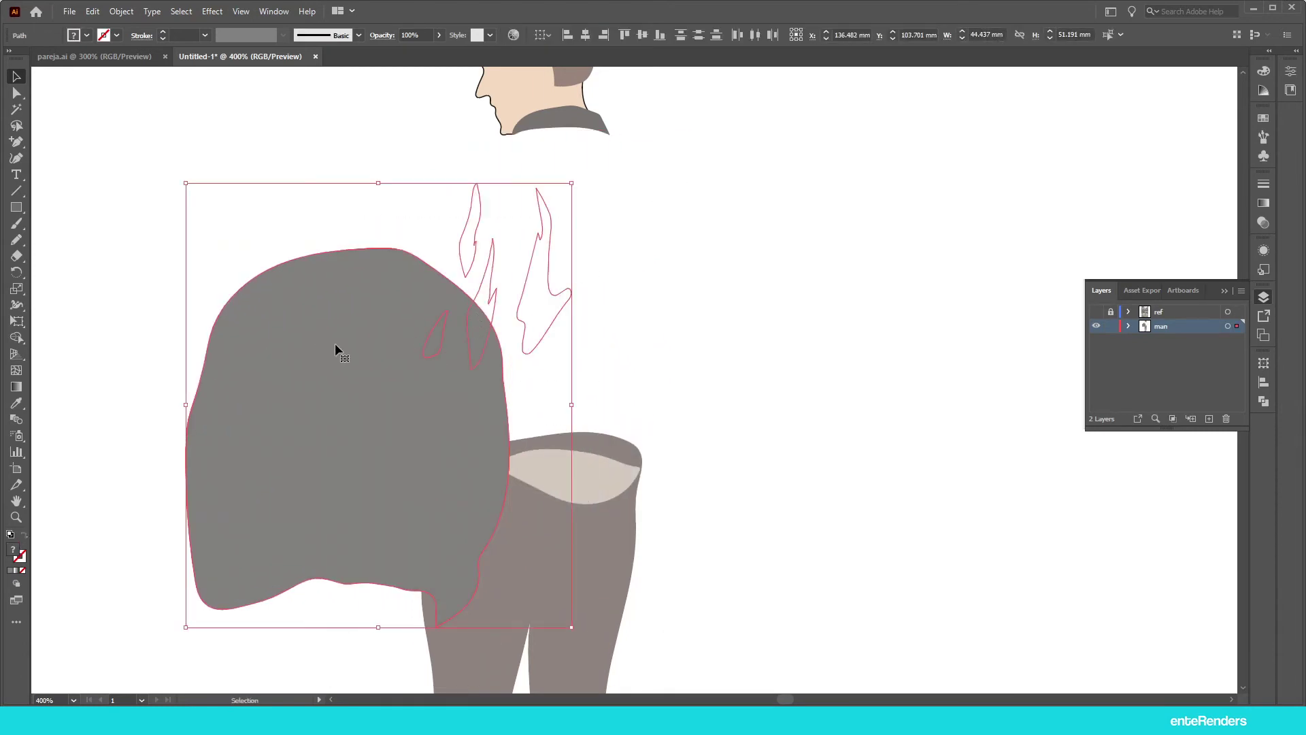
Step: Restore the jacket's position and group all the back fold shapes in Outline view
{"action": "key", "text": "ctrl+z"}
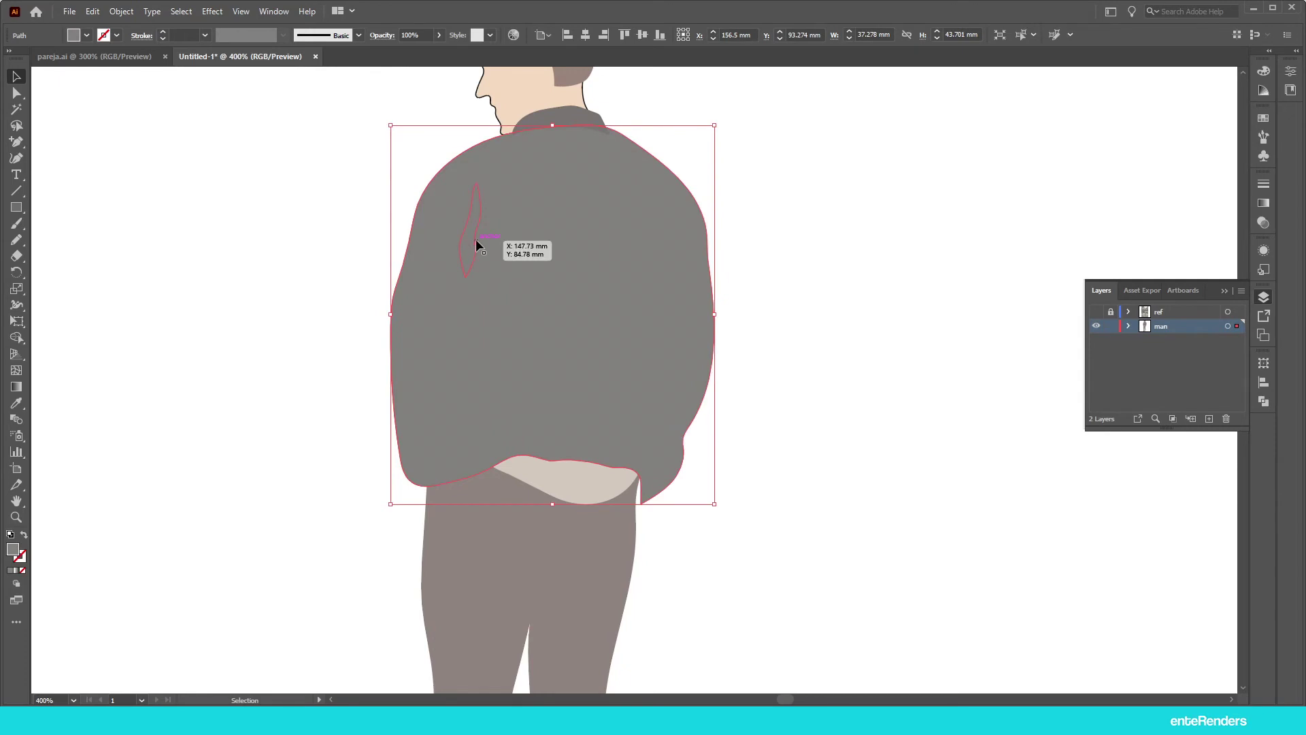
{"action": "key", "text": "ctrl+y"}
{"action": "left_click_drag", "start_coordinate": [574, 220], "coordinate": [434, 349]}
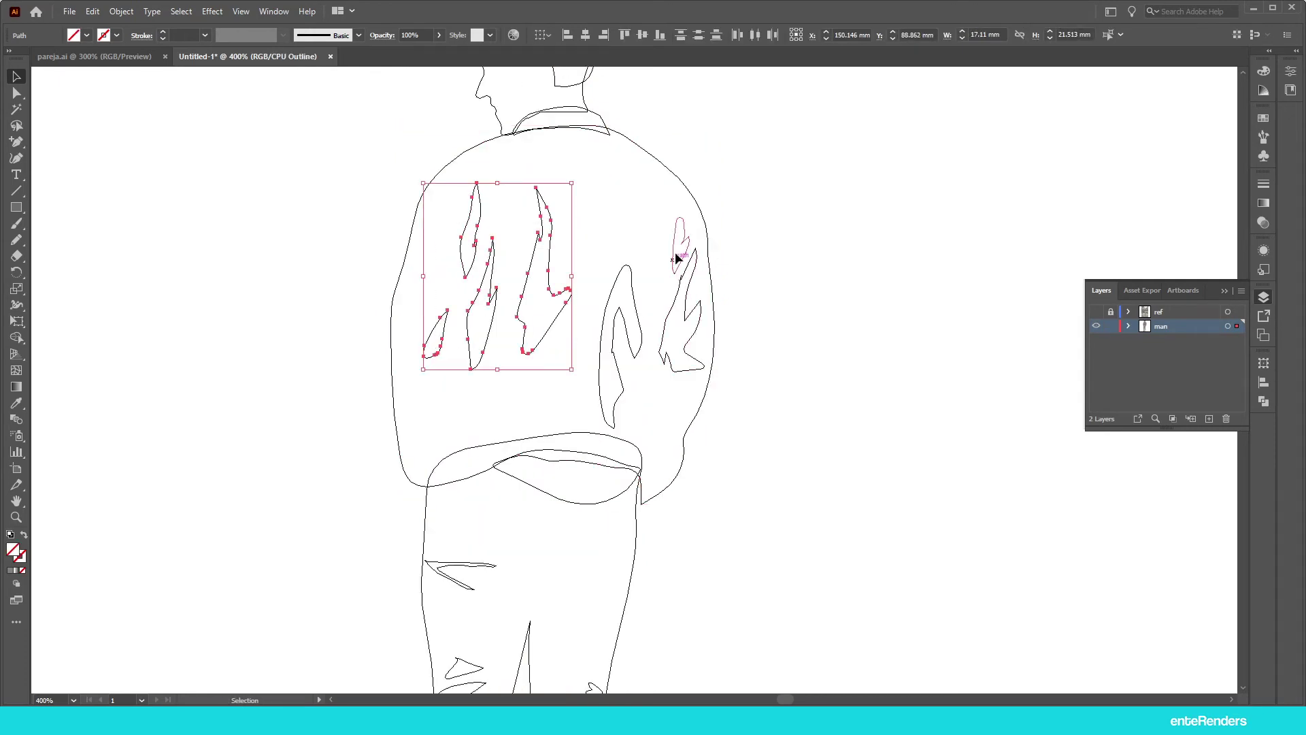
{"action": "left_click_drag", "start_coordinate": [684, 207], "coordinate": [615, 357], "text": "shift"}
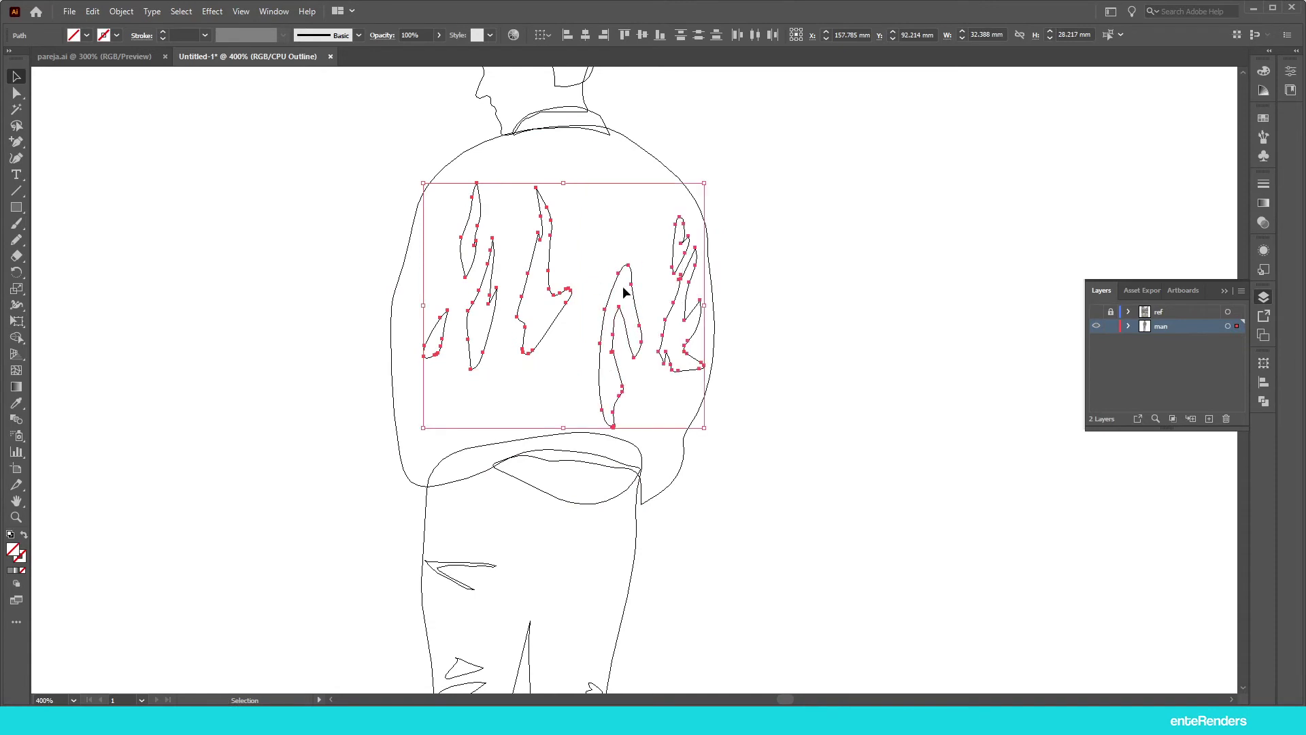
{"action": "scroll", "coordinate": [586, 339], "scroll_direction": "down", "scroll_amount": 1}
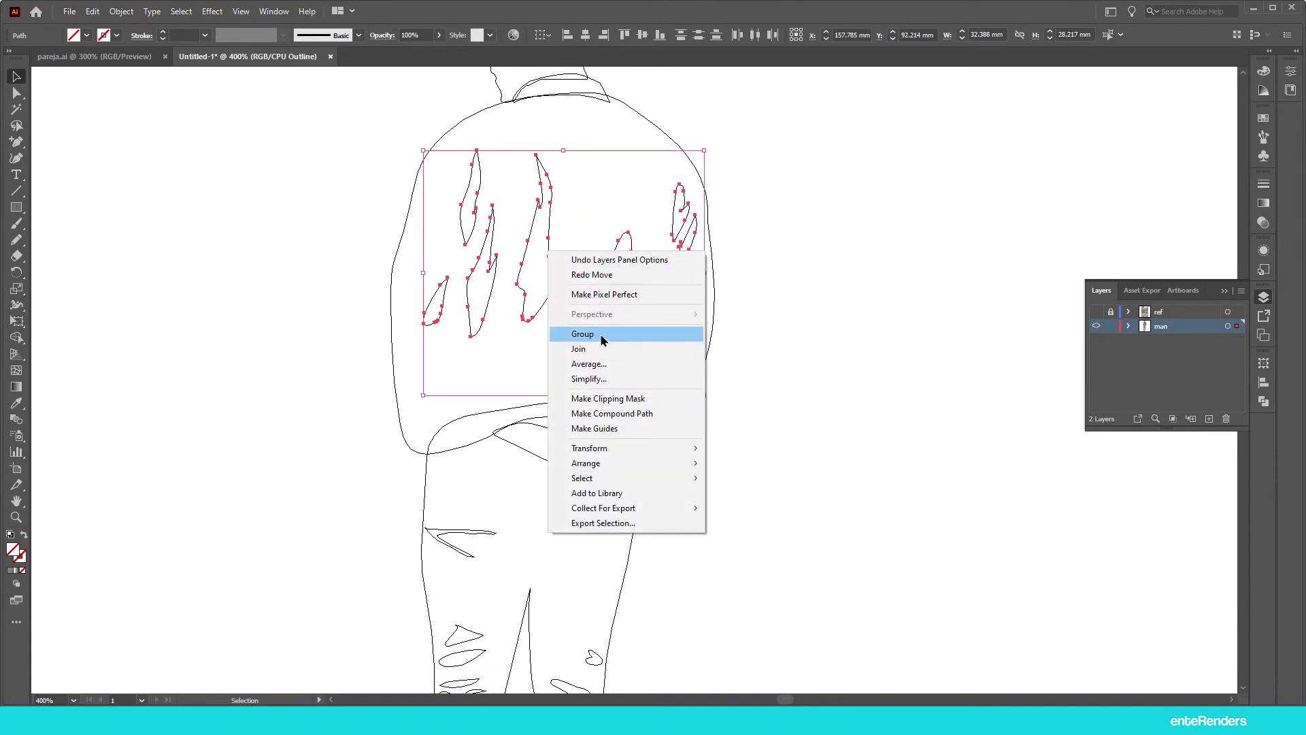
{"action": "left_click", "coordinate": [582, 334]}
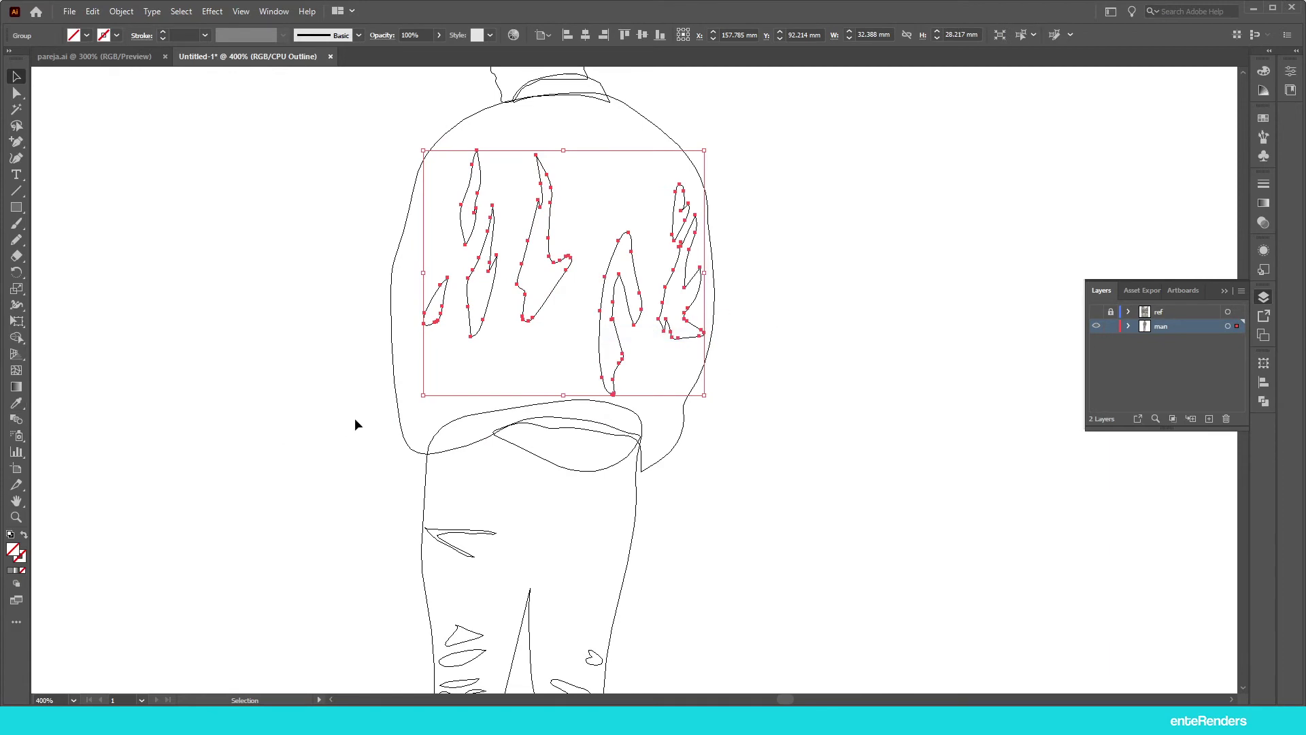
{"action": "key", "text": "ctrl+y"}
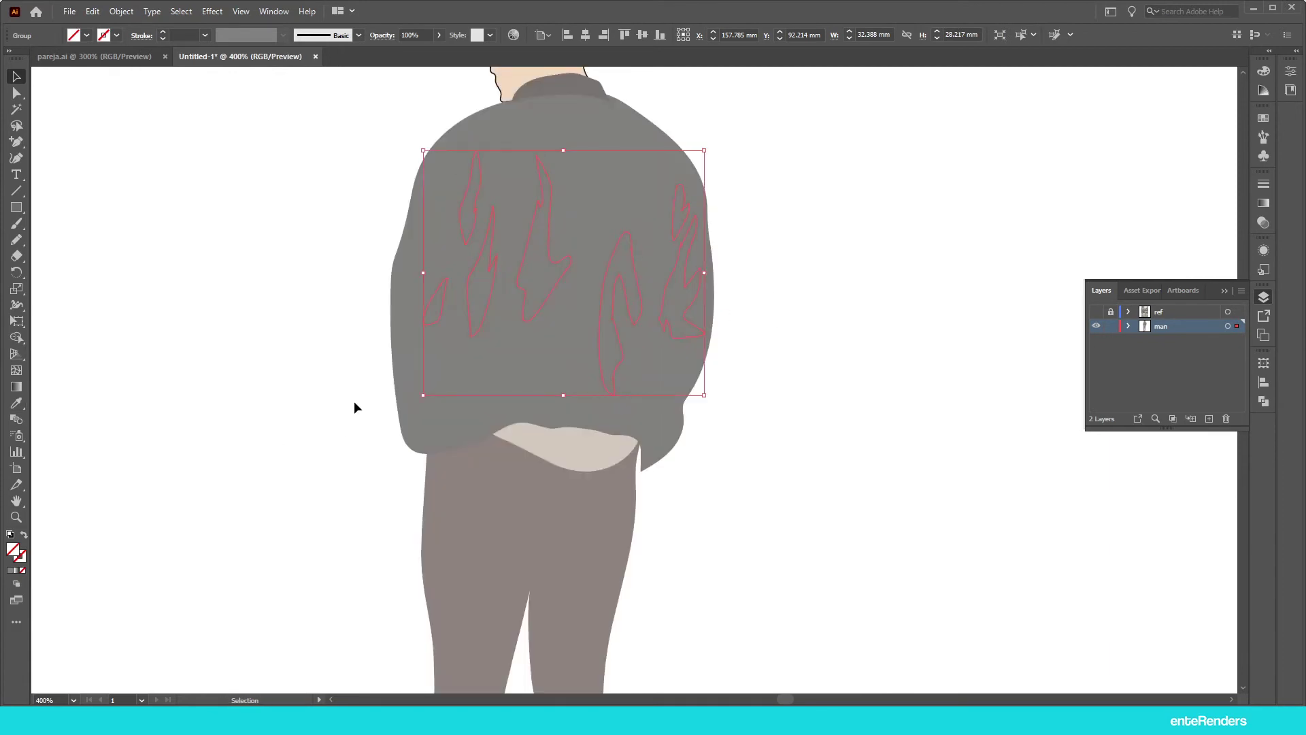
Step: Fill the fold group with the jacket's grey, darkened slightly in the Color Picker
{"action": "key", "text": "i"}
{"action": "left_click", "coordinate": [509, 375]}
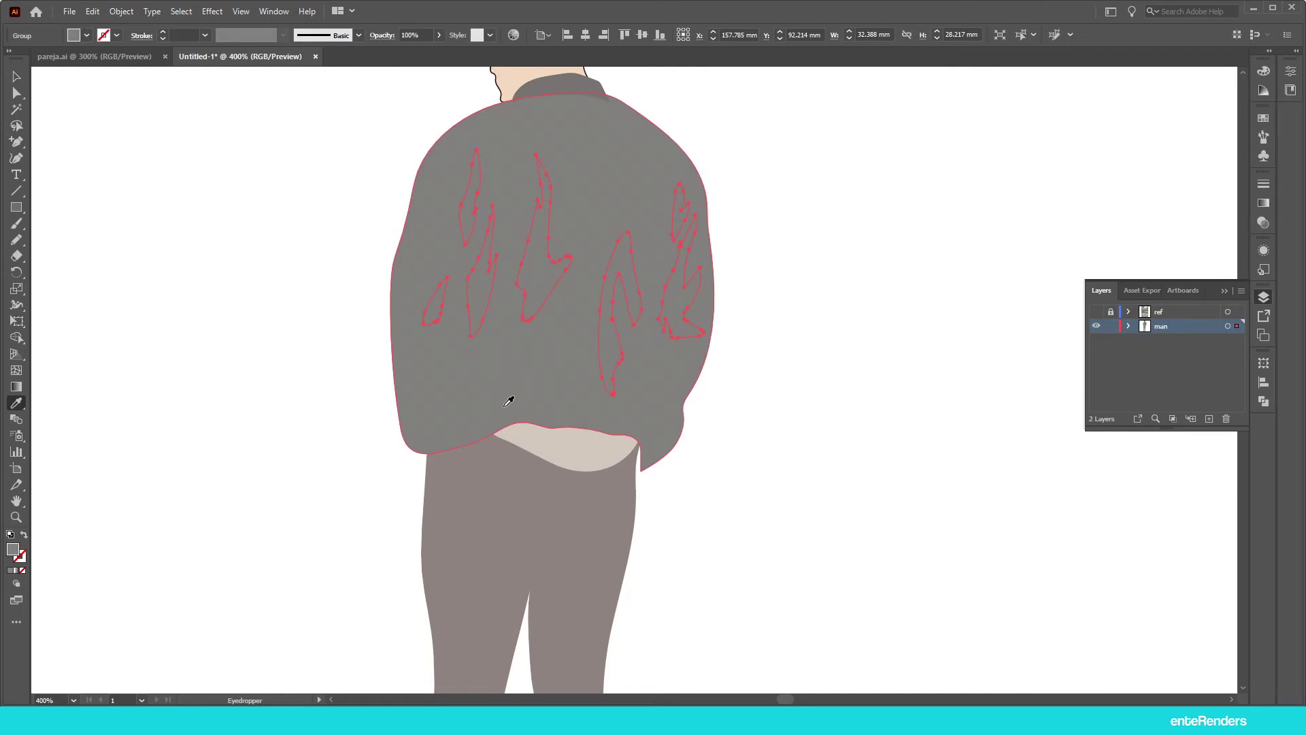
{"action": "double_click", "coordinate": [19, 551]}
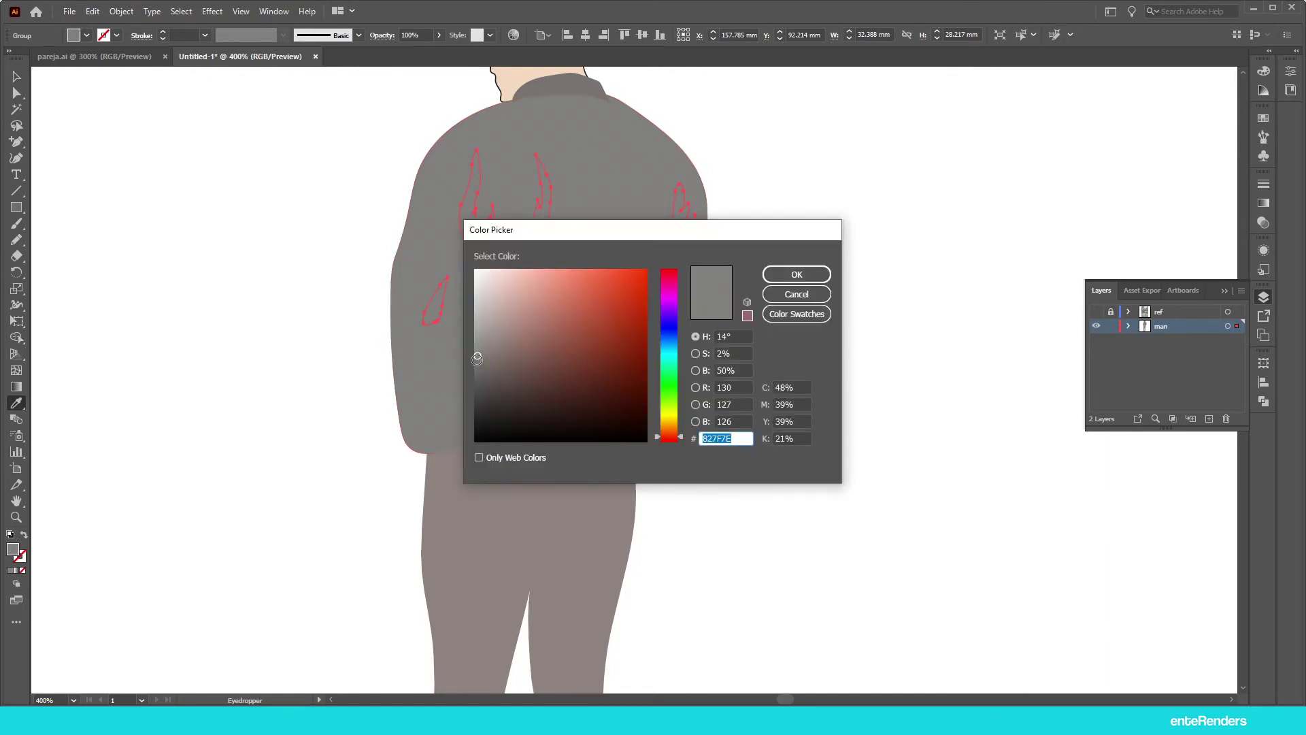
{"action": "left_click_drag", "start_coordinate": [477, 359], "coordinate": [478, 363]}
{"action": "left_click", "coordinate": [797, 274]}
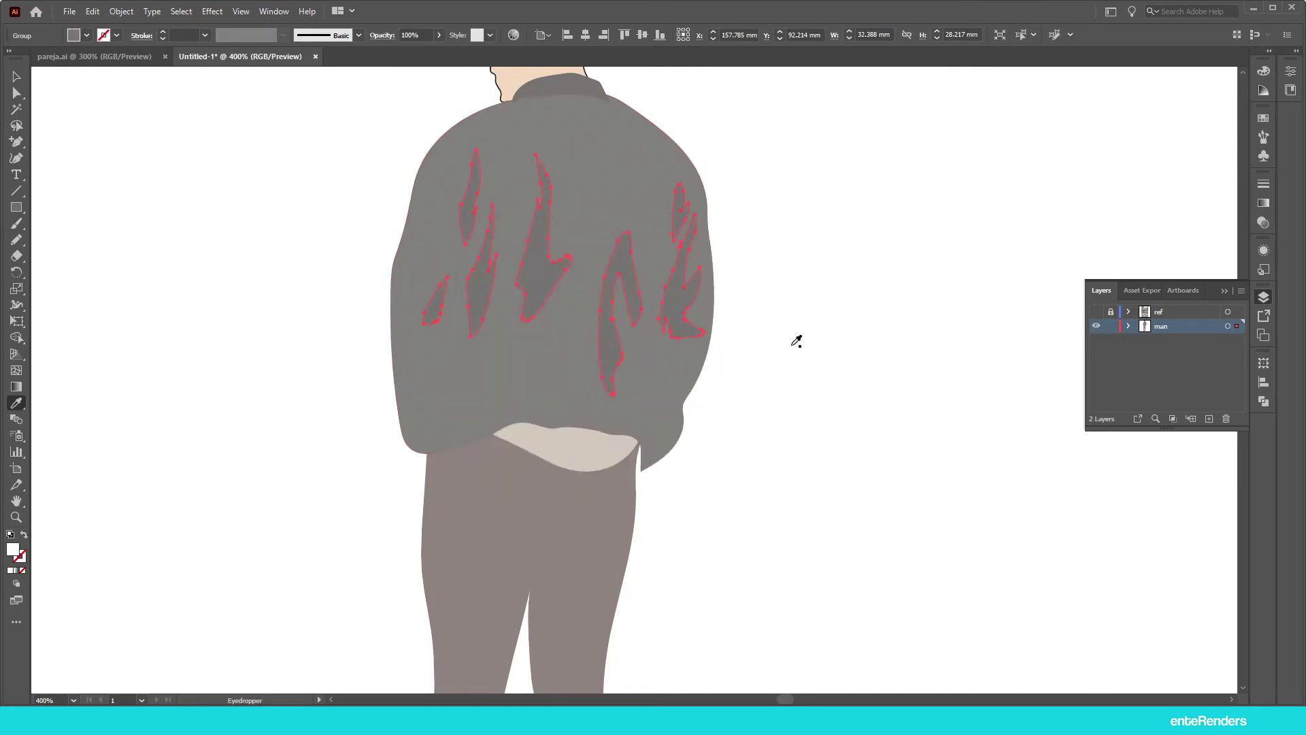
{"action": "left_click", "coordinate": [671, 355]}
{"action": "left_click", "coordinate": [17, 76]}
{"action": "key", "text": "ctrl+shift+a"}
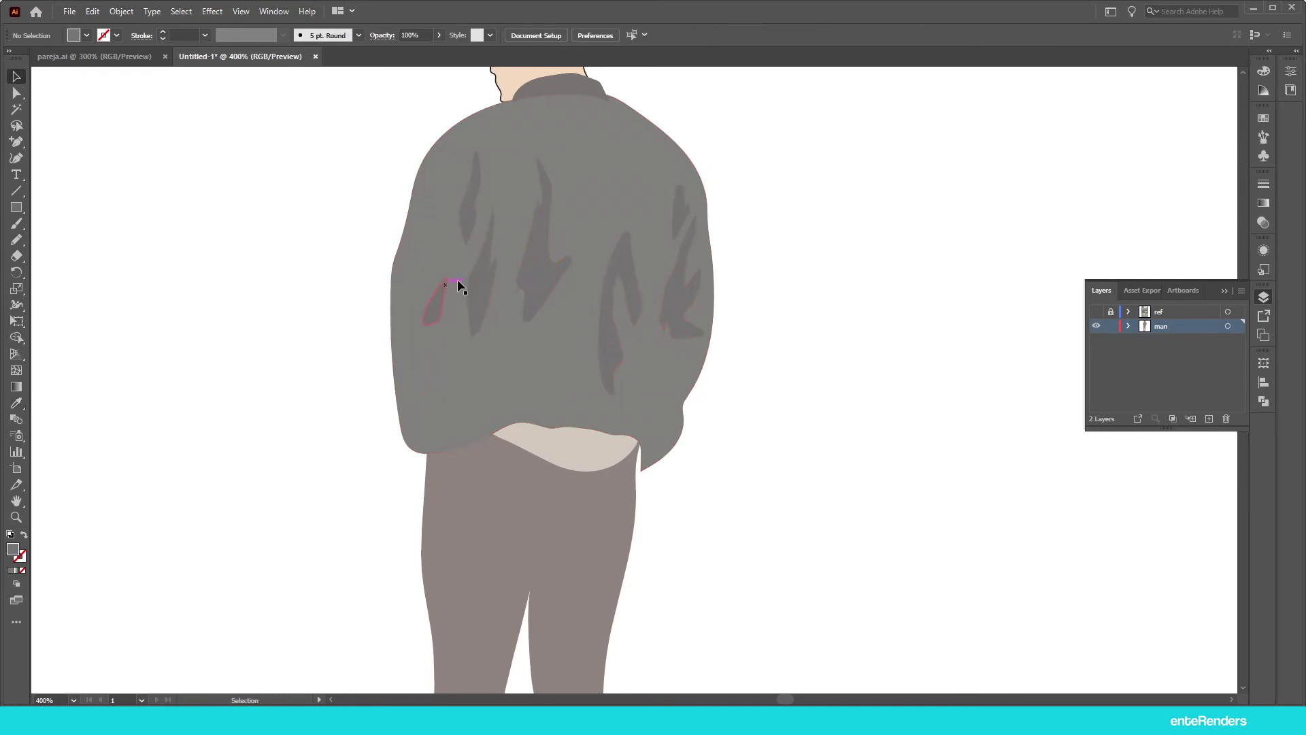
Step: Group all the thigh, knee, ankle and right-leg tear shapes in Outline view
{"action": "scroll", "coordinate": [480, 259], "scroll_direction": "down", "scroll_amount": 2}
{"action": "scroll", "coordinate": [501, 186], "scroll_direction": "down", "scroll_amount": 2}
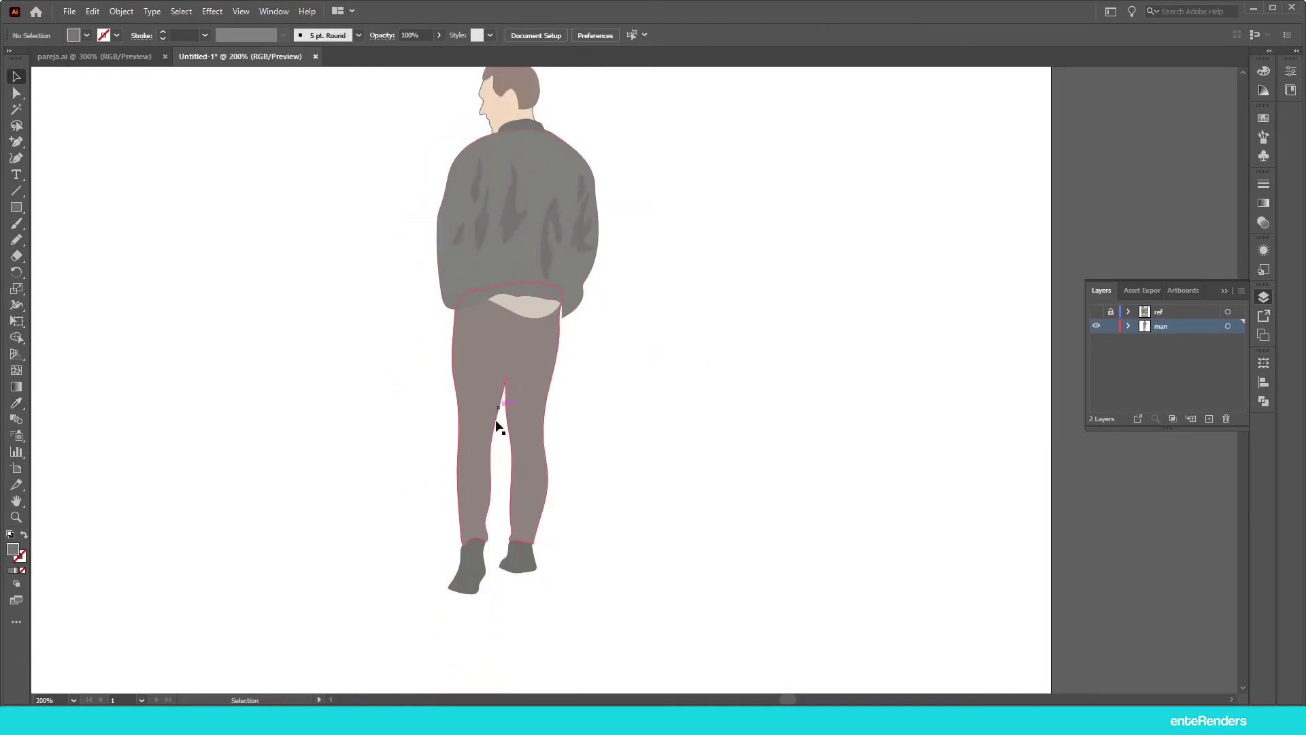
{"action": "scroll", "coordinate": [503, 408], "scroll_direction": "up", "scroll_amount": 2}
{"action": "key", "text": "ctrl+y"}
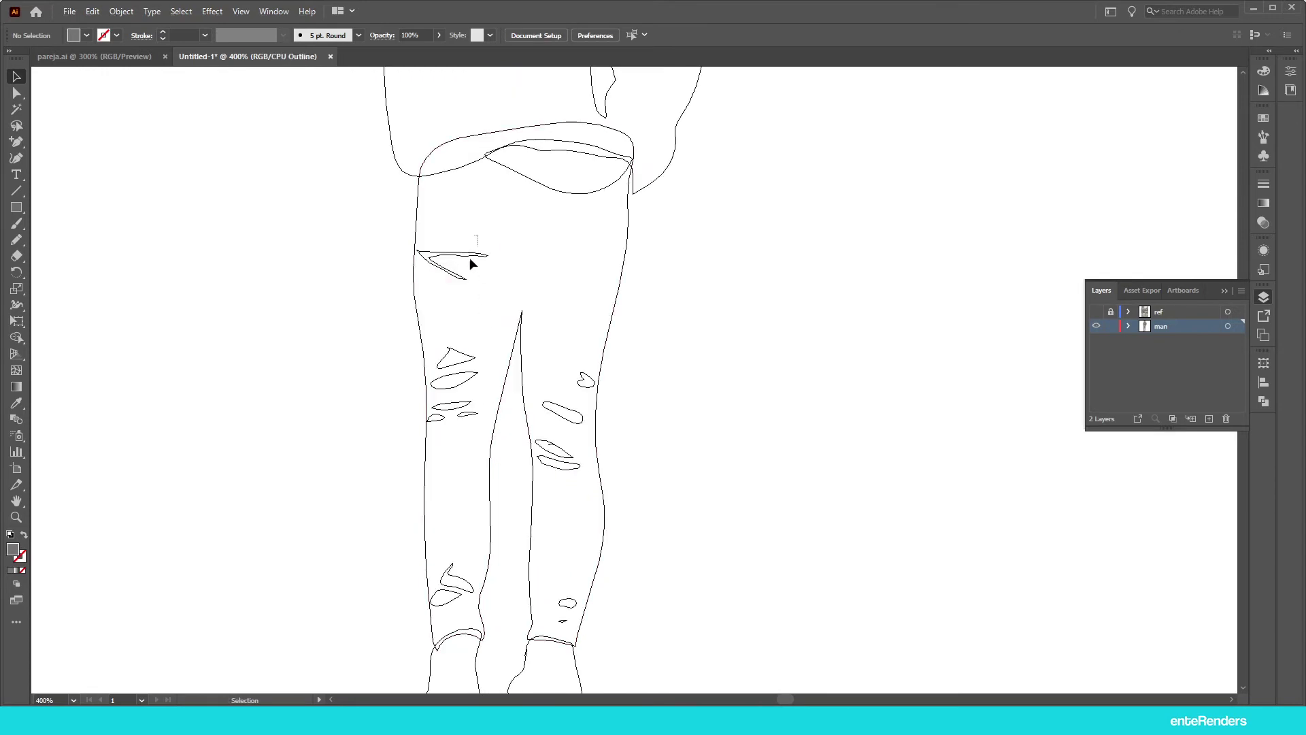
{"action": "left_click", "coordinate": [469, 258]}
{"action": "left_click", "coordinate": [435, 427], "text": "shift"}
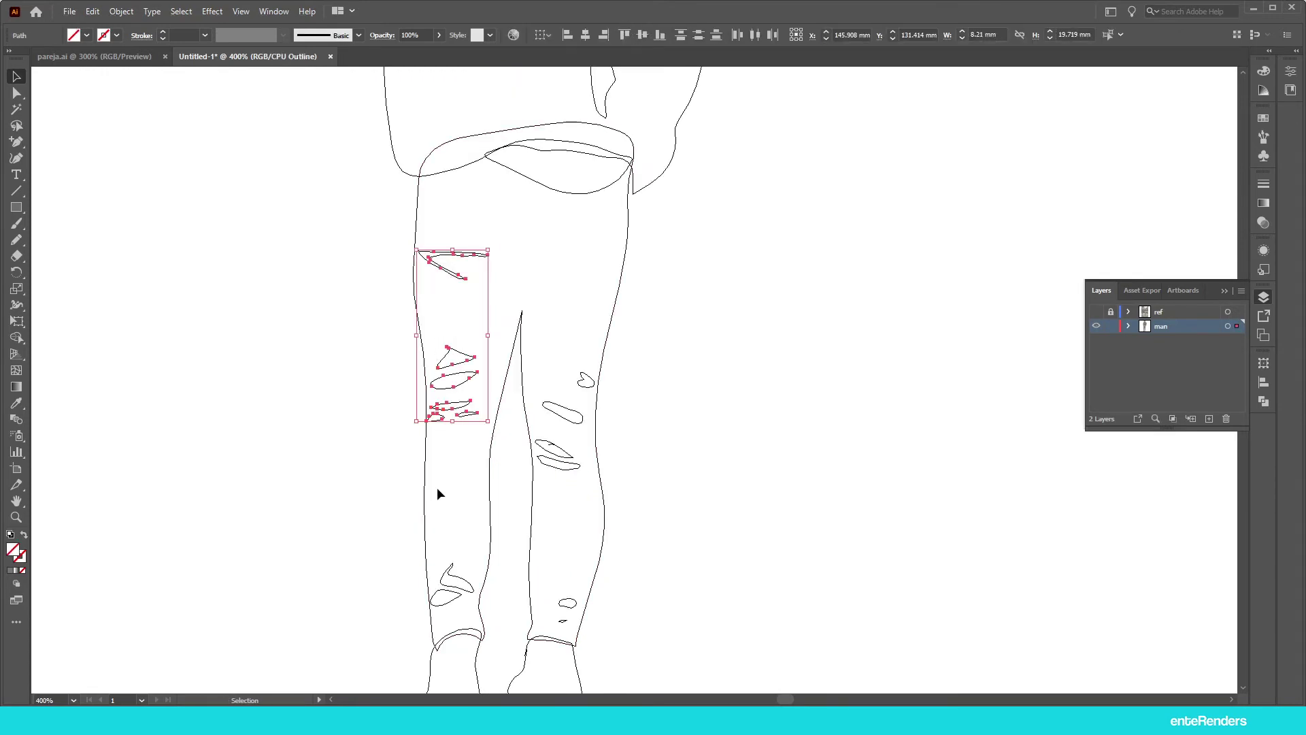
{"action": "left_click", "coordinate": [450, 598], "text": "shift"}
{"action": "left_click", "coordinate": [560, 621], "text": "shift"}
{"action": "left_click", "coordinate": [550, 476], "text": "shift"}
{"action": "right_click", "coordinate": [558, 412]}
{"action": "left_click", "coordinate": [593, 496]}
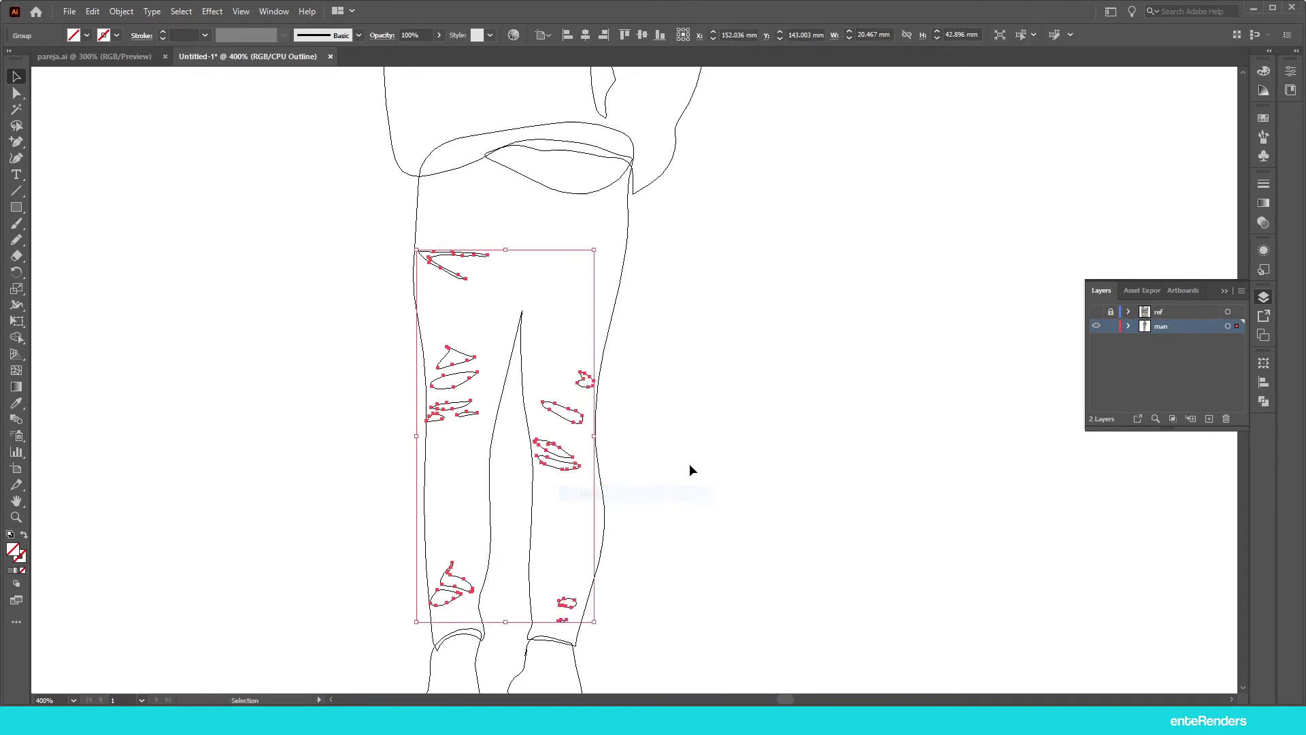
{"action": "left_click", "coordinate": [688, 464]}
{"action": "key", "text": "ctrl+y"}
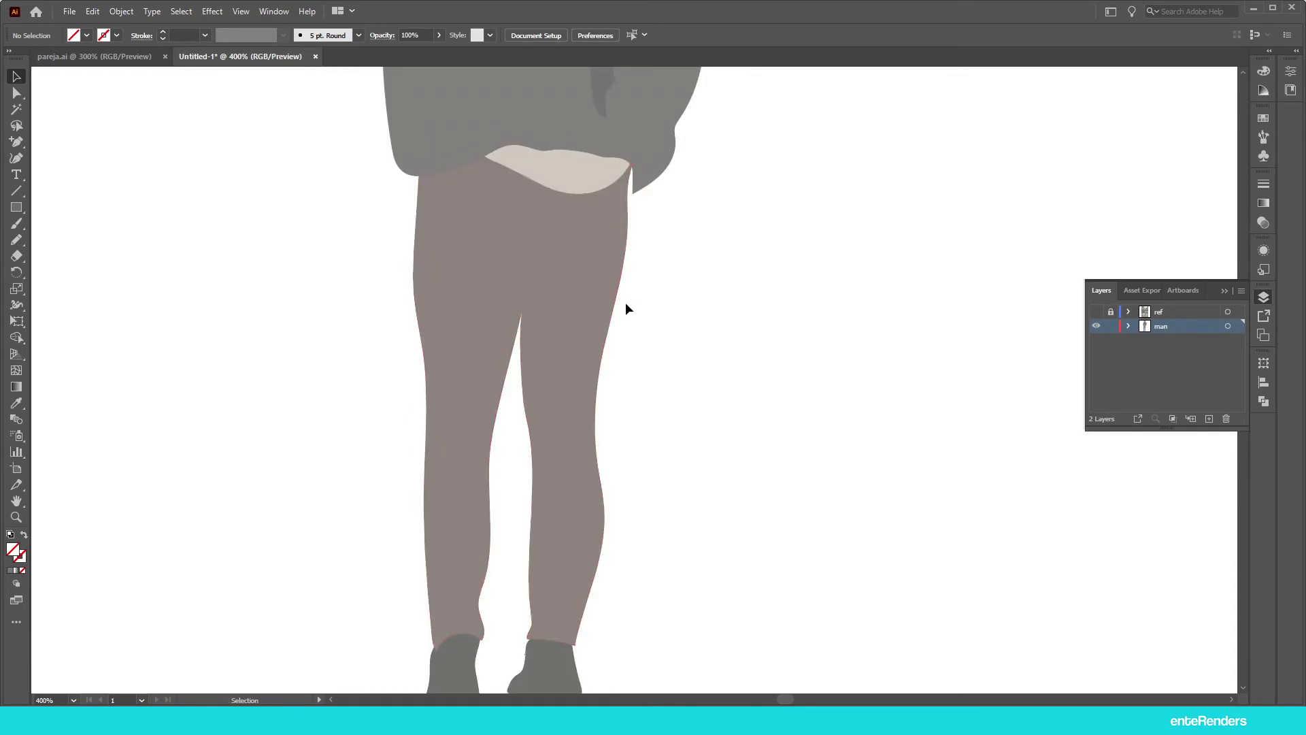
Step: Fill the tear group with the trousers' grey sampled by the Eyedropper
{"action": "left_click", "coordinate": [557, 412]}
{"action": "key", "text": "i"}
{"action": "left_click", "coordinate": [563, 337]}
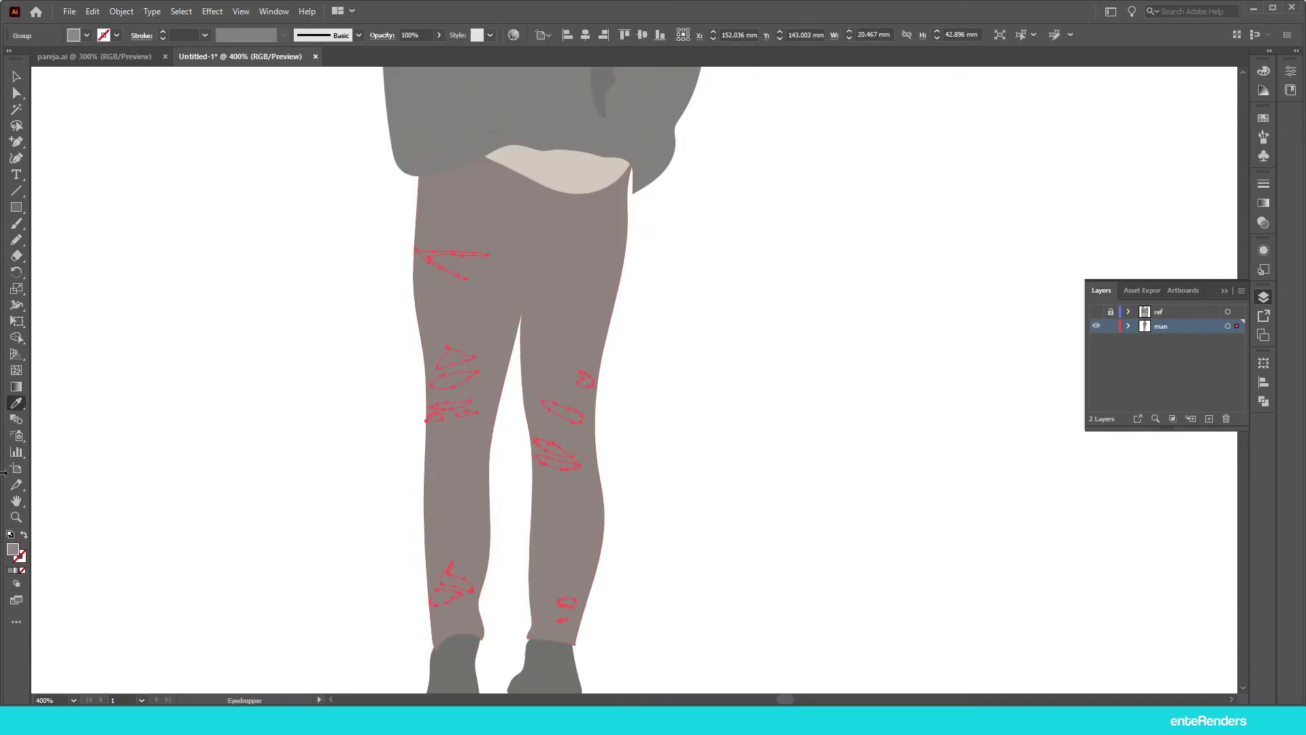
{"action": "double_click", "coordinate": [12, 551]}
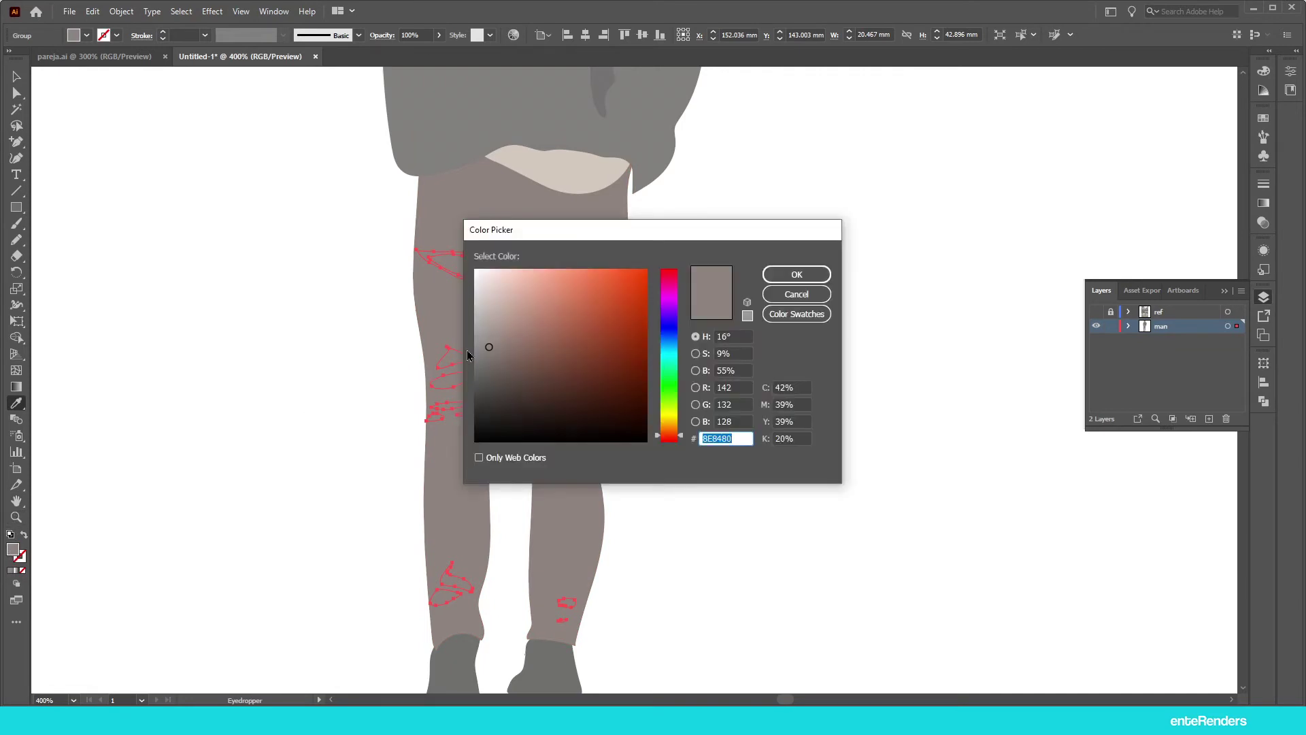
{"action": "left_click", "coordinate": [789, 275]}
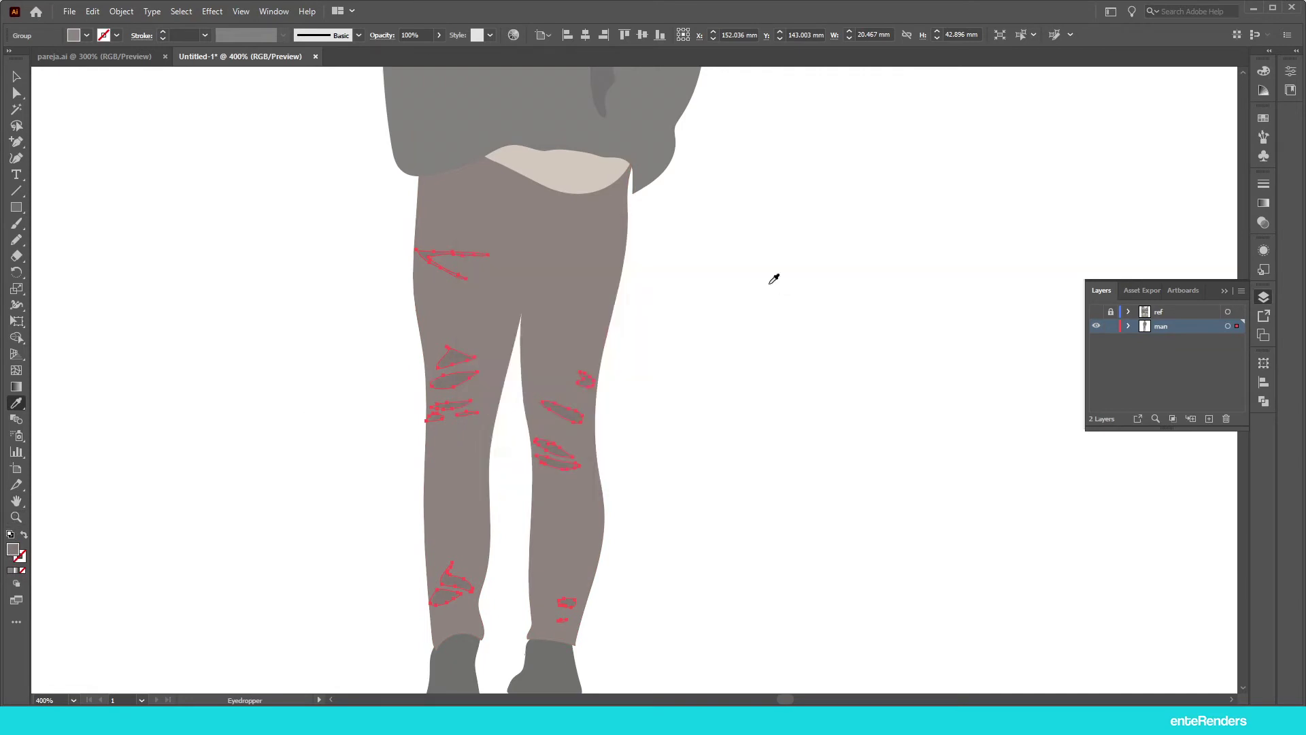
{"action": "left_click", "coordinate": [16, 76]}
{"action": "left_click", "coordinate": [649, 361]}
Step: Set the man's head outline stroke to None and bring back the Layers list
{"action": "scroll", "coordinate": [525, 415], "scroll_direction": "down", "scroll_amount": 3}
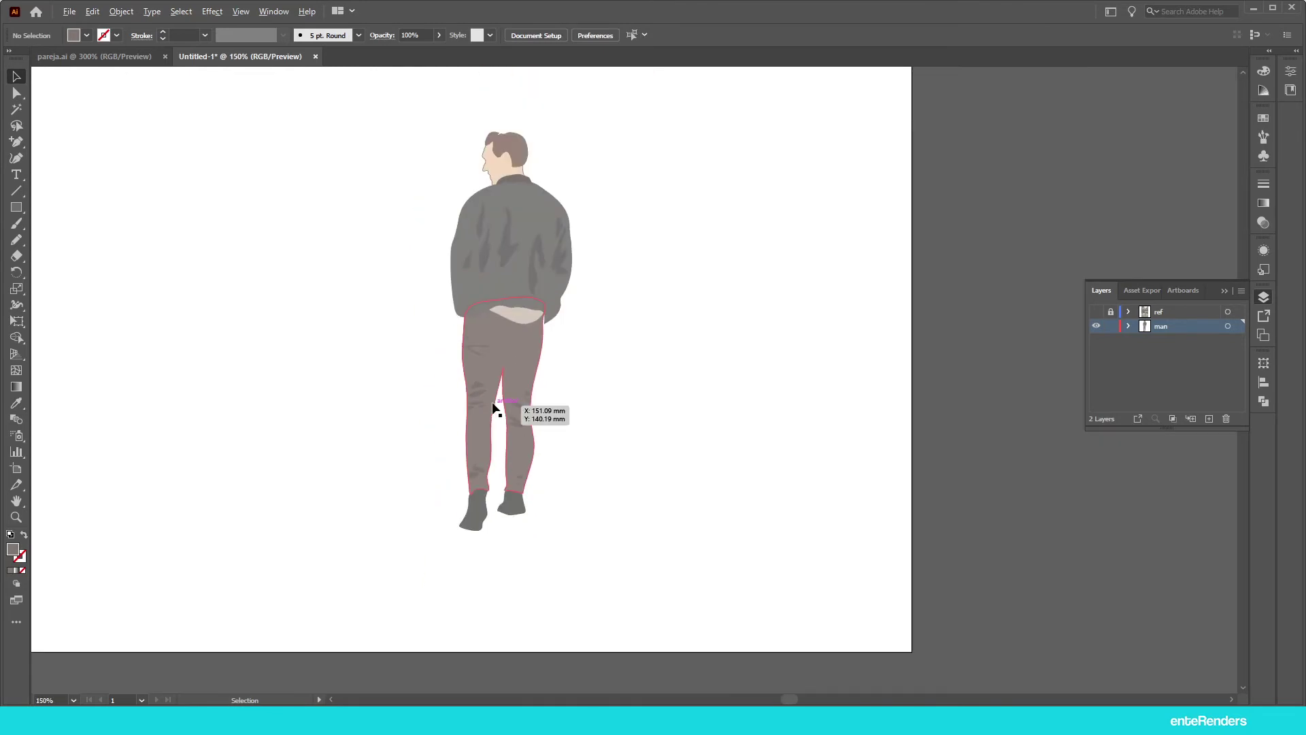
{"action": "scroll", "coordinate": [496, 198], "scroll_direction": "up", "scroll_amount": 4}
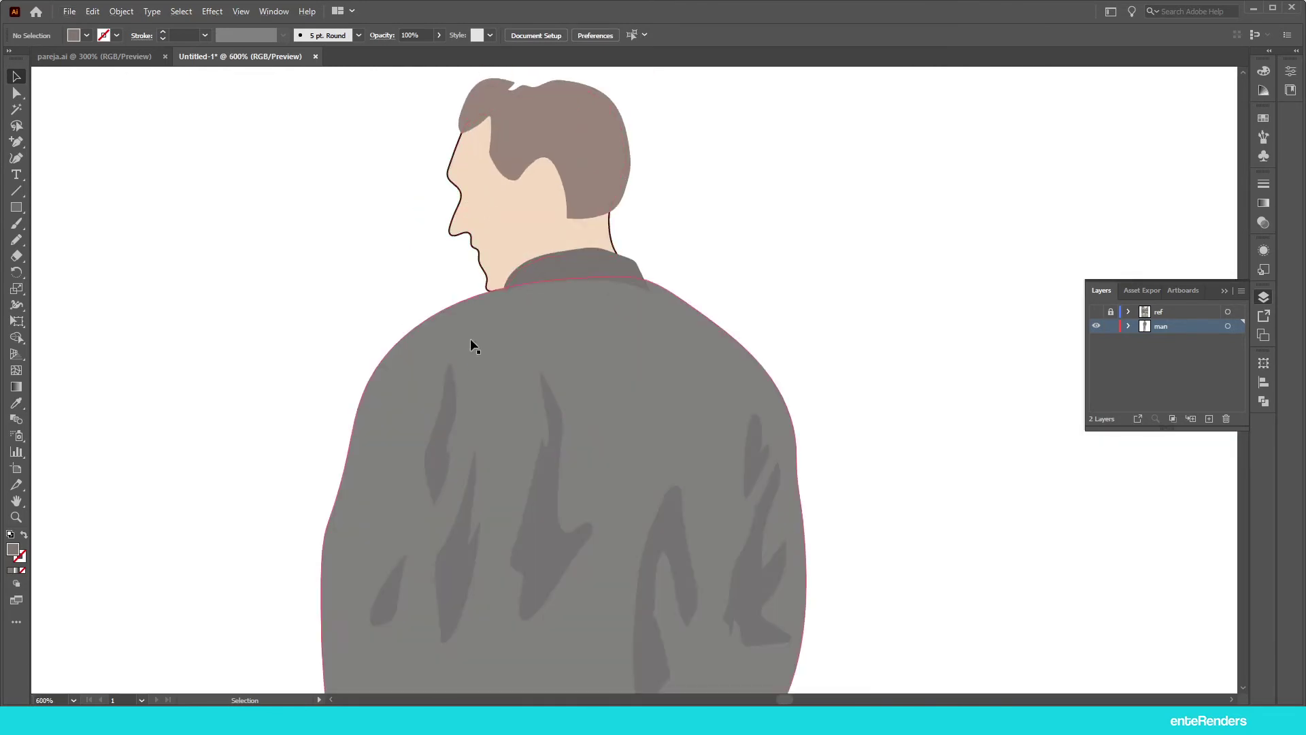
{"action": "left_click", "coordinate": [464, 234]}
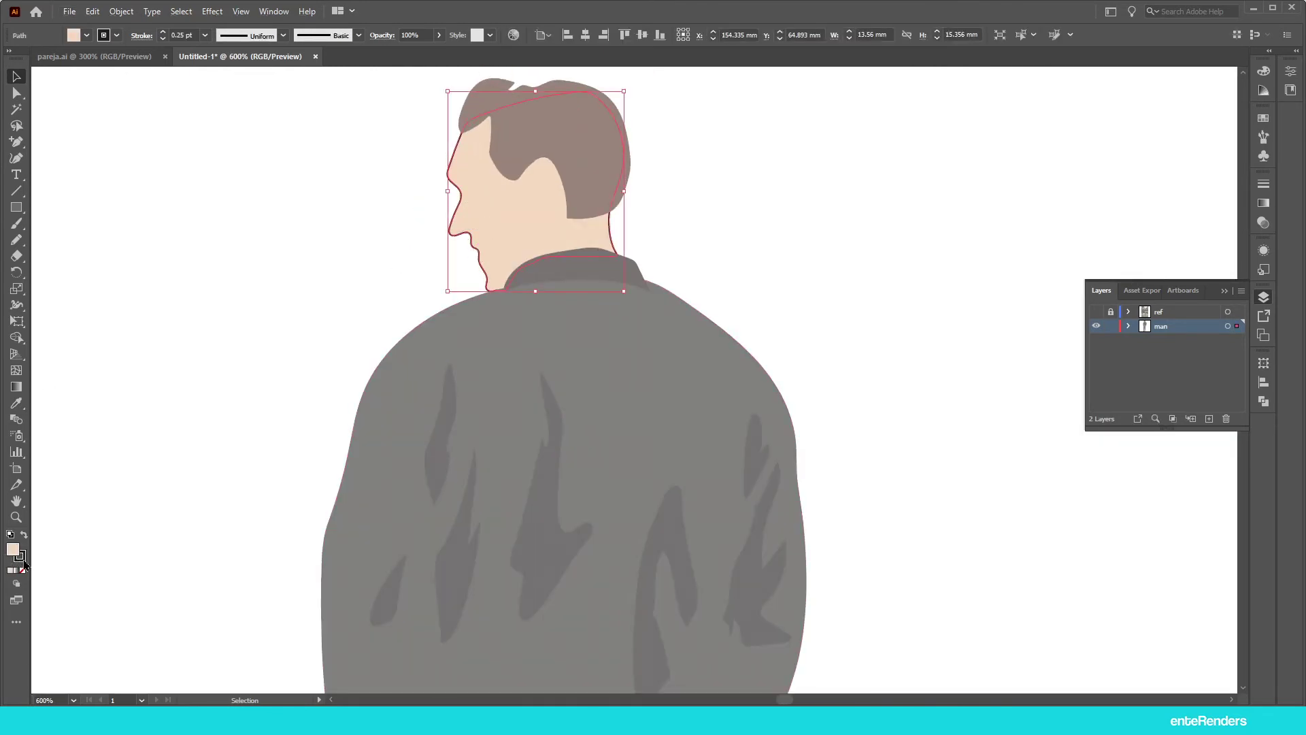
{"action": "left_click", "coordinate": [24, 565]}
{"action": "left_click", "coordinate": [272, 435]}
{"action": "scroll", "coordinate": [406, 329], "scroll_direction": "down", "scroll_amount": 2}
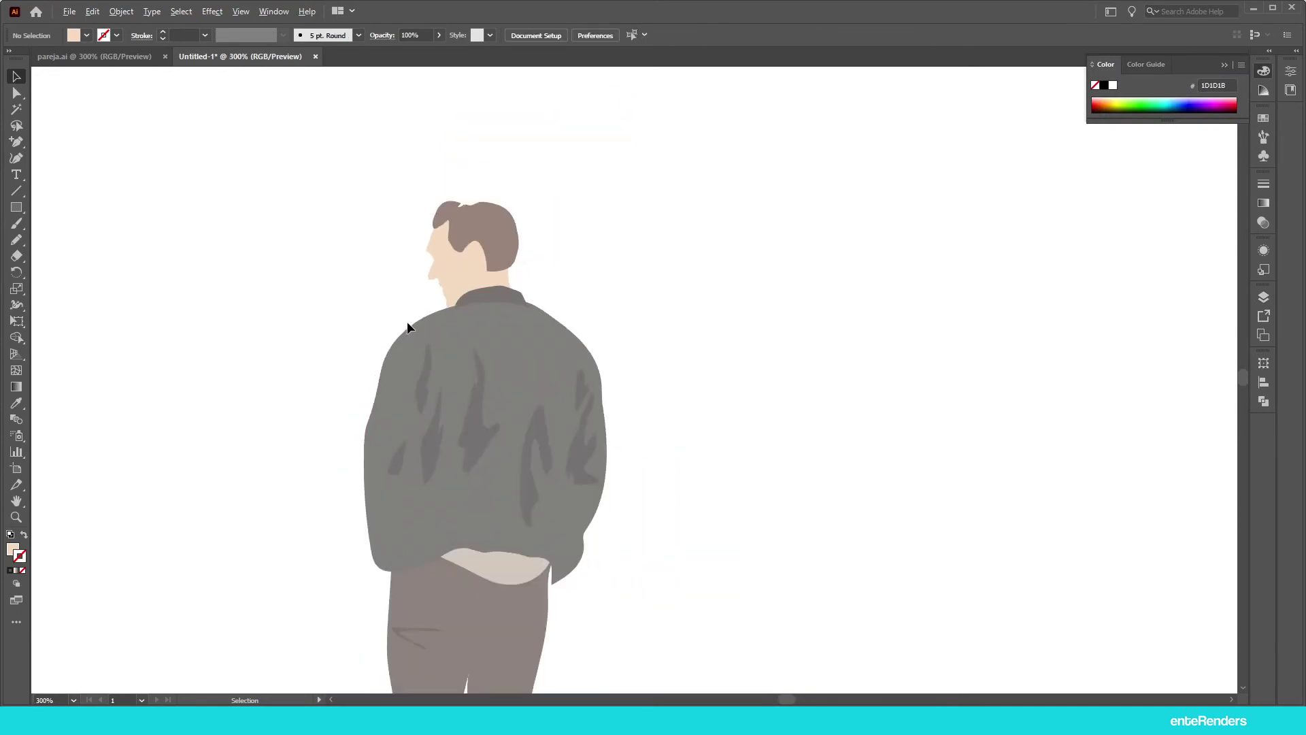
{"action": "scroll", "coordinate": [402, 343], "scroll_direction": "down", "scroll_amount": 2}
{"action": "scroll", "coordinate": [360, 401], "scroll_direction": "up", "scroll_amount": 1}
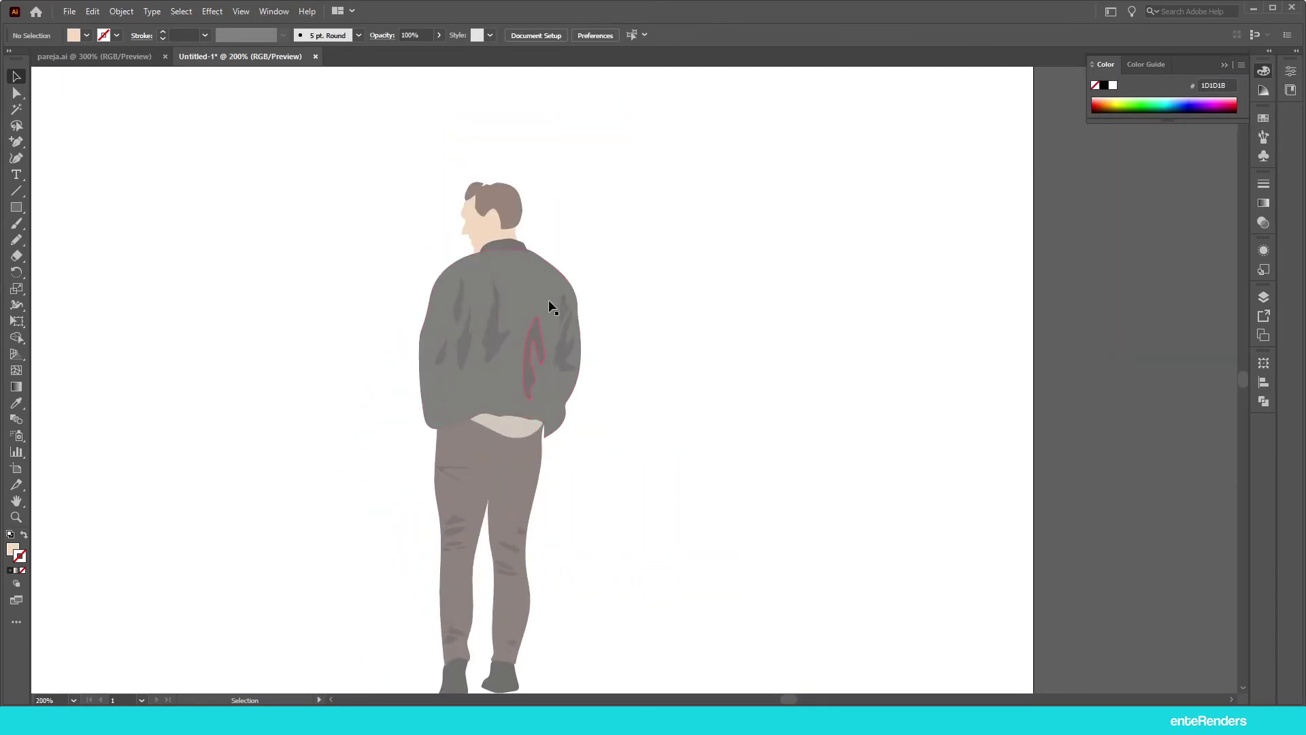
{"action": "scroll", "coordinate": [493, 337], "scroll_direction": "down", "scroll_amount": 1}
{"action": "scroll", "coordinate": [408, 374], "scroll_direction": "down", "scroll_amount": 1}
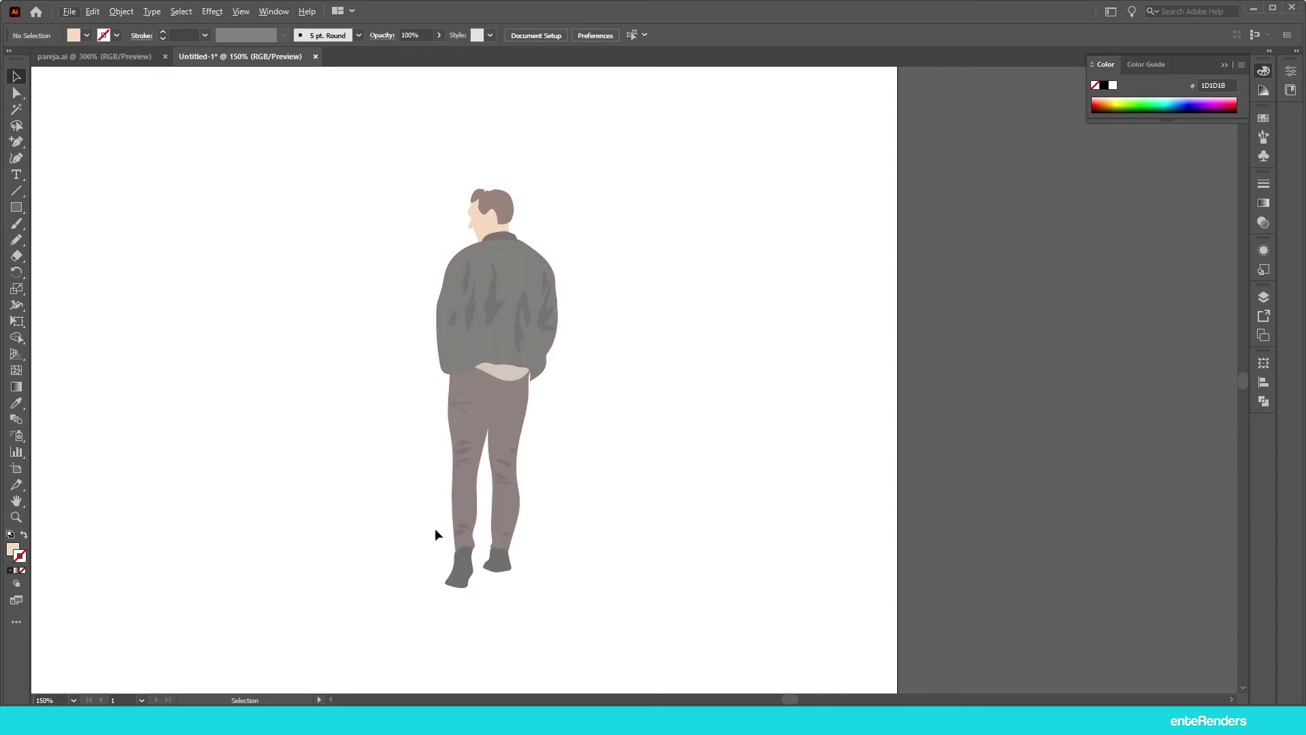
{"action": "left_click", "coordinate": [1263, 297]}
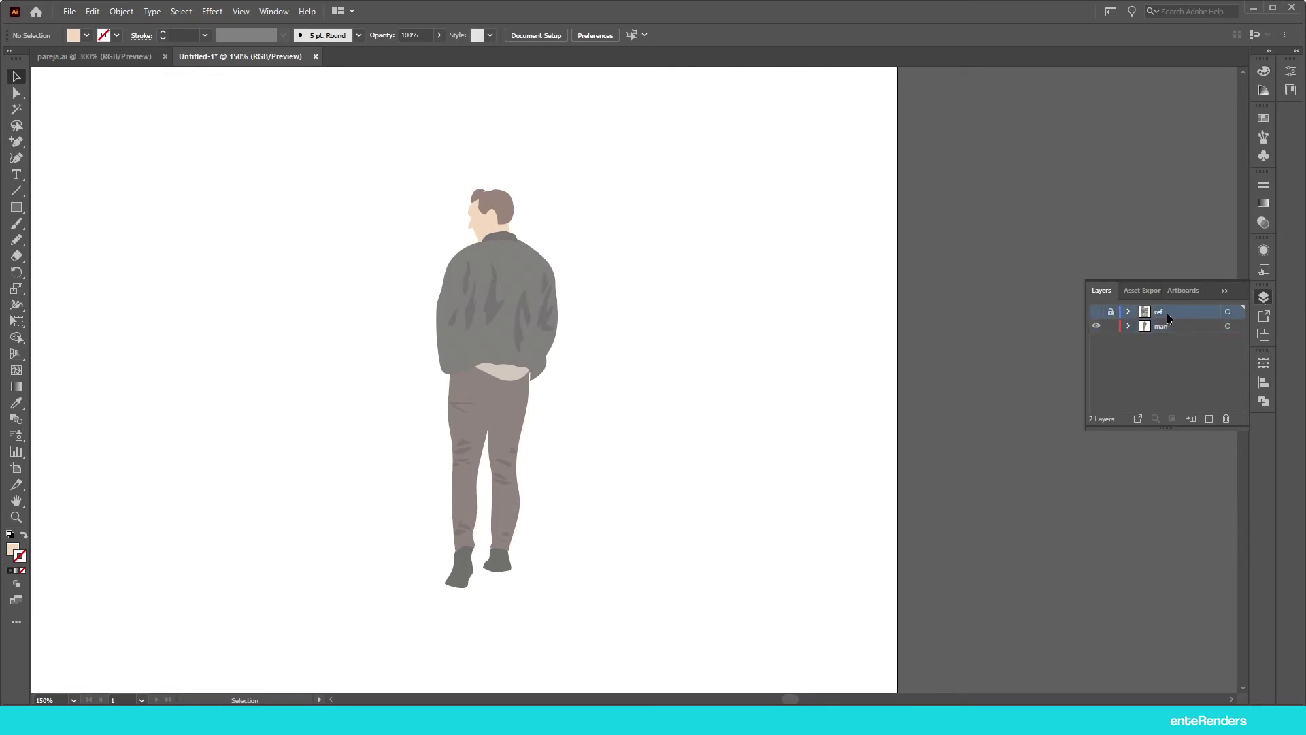
Step: Put man above ref, add a new layer named 'woman', and show the ref photo again
{"action": "left_click_drag", "start_coordinate": [1156, 315], "coordinate": [1166, 340]}
{"action": "left_click", "coordinate": [1208, 418]}
{"action": "double_click", "coordinate": [1171, 312]}
{"action": "type", "text": "woman"}
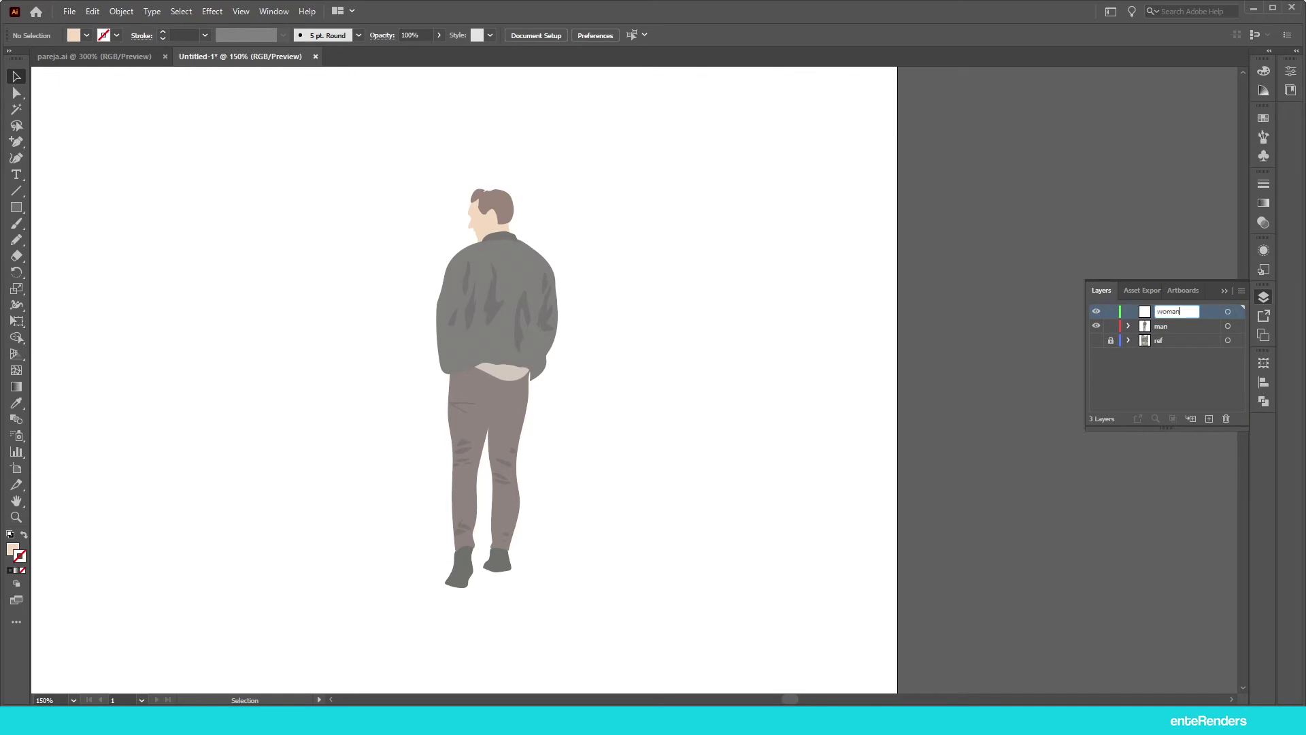
{"action": "key", "text": "Return"}
{"action": "left_click", "coordinate": [1097, 340]}
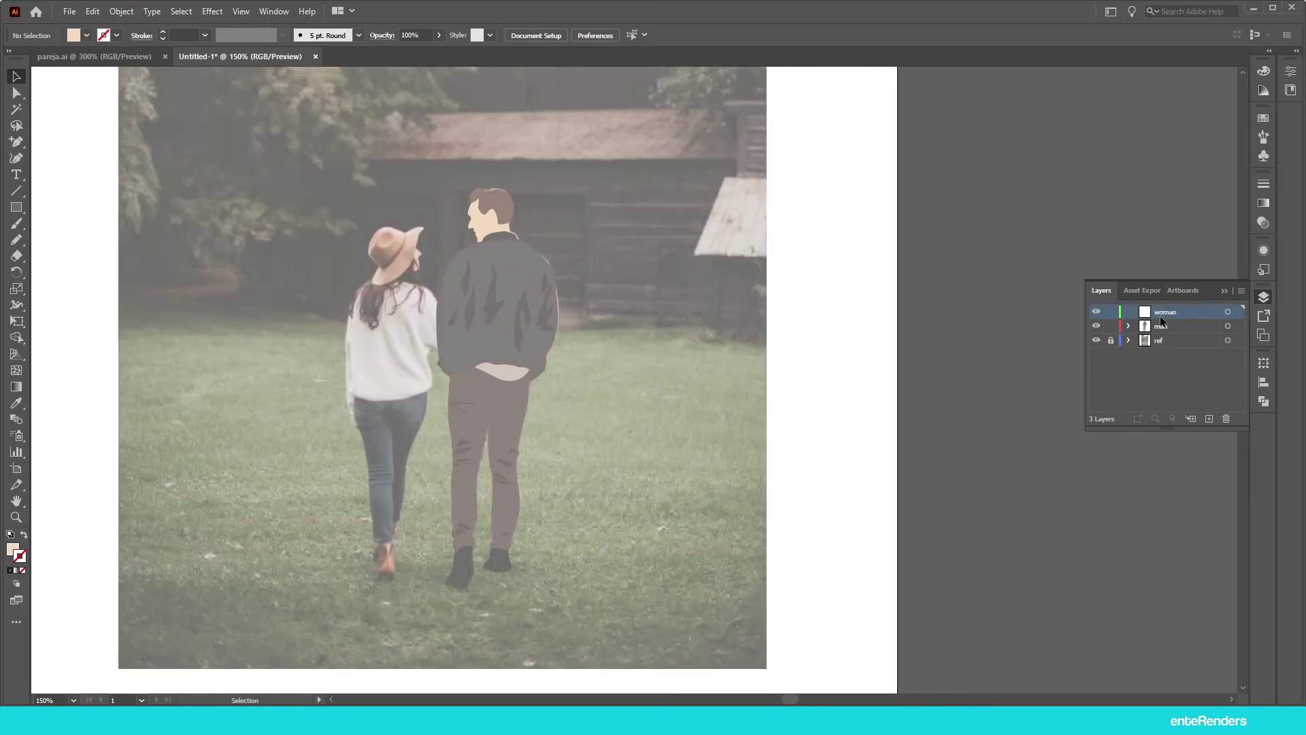
{"action": "scroll", "coordinate": [338, 251], "scroll_direction": "up", "scroll_amount": 4}
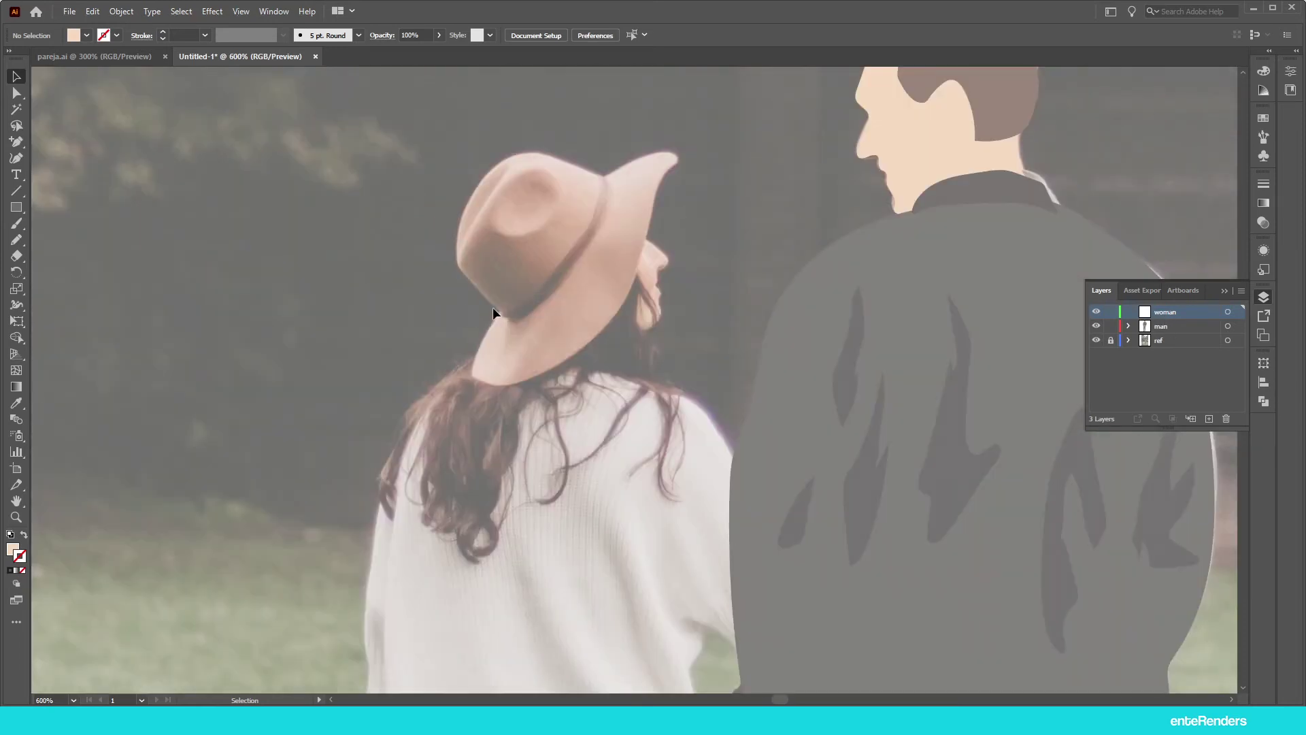
{"action": "scroll", "coordinate": [517, 323], "scroll_direction": "up", "scroll_amount": 1}
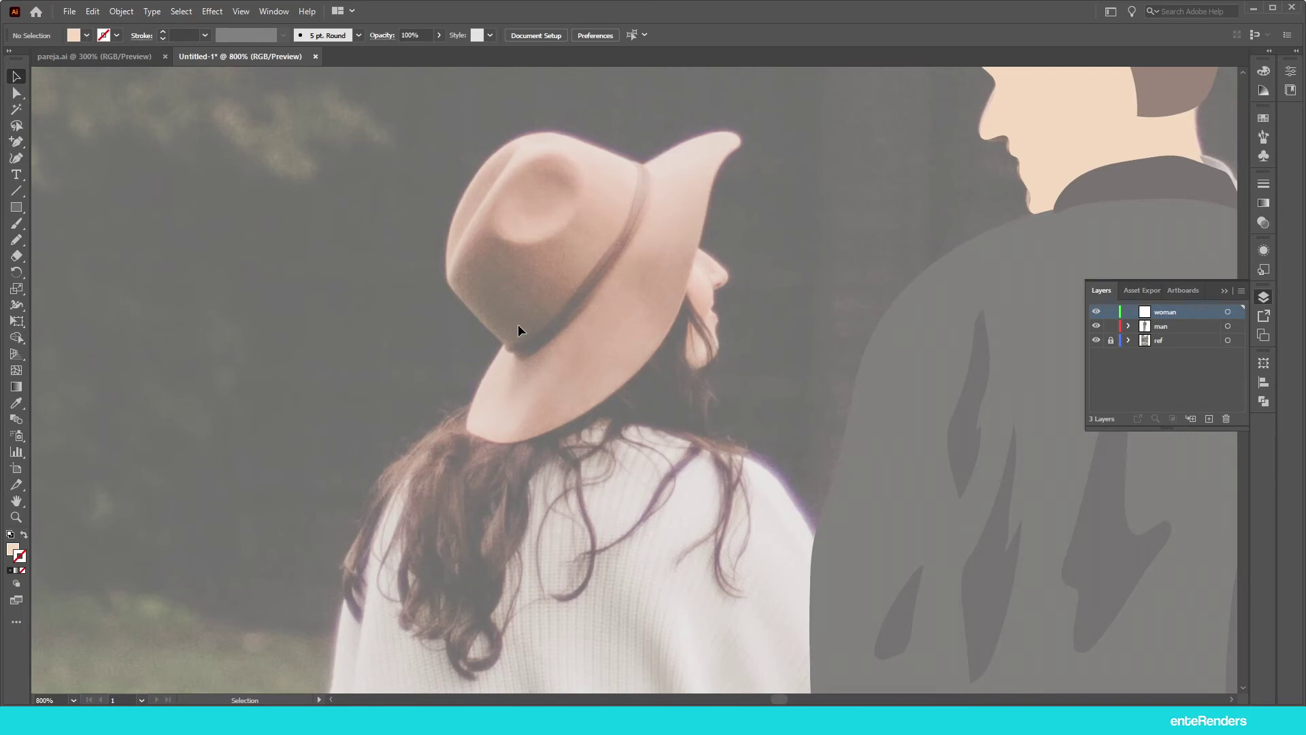
{"action": "key", "text": "n"}
Step: Trace the hat outline and rough hatband edges as closed freehand Pencil paths
{"action": "mouse_move", "coordinate": [507, 344]}
{"action": "left_mouse_down"}
{"action": "mouse_move", "coordinate": [512, 142]}
{"action": "mouse_move", "coordinate": [738, 142]}
{"action": "mouse_move", "coordinate": [647, 355]}
{"action": "mouse_move", "coordinate": [525, 432]}
{"action": "left_mouse_up"}
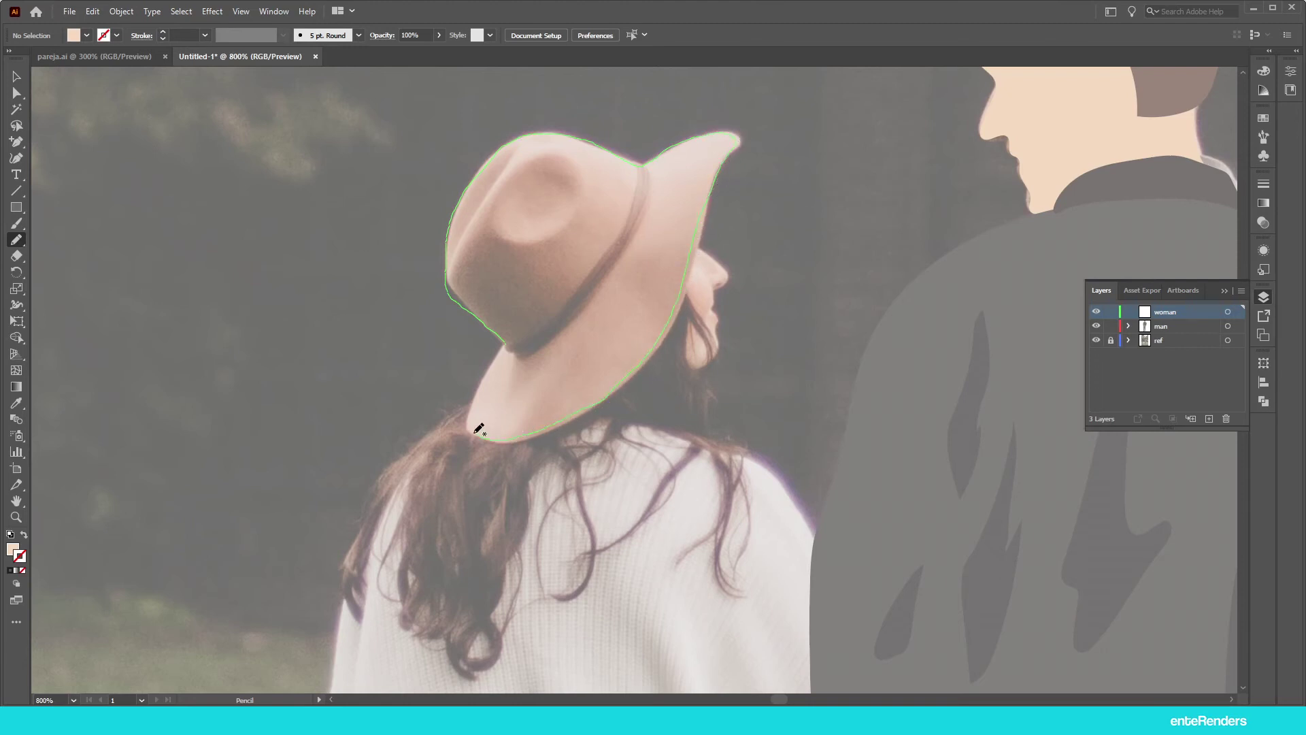
{"action": "left_click_drag", "start_coordinate": [500, 351], "coordinate": [502, 353]}
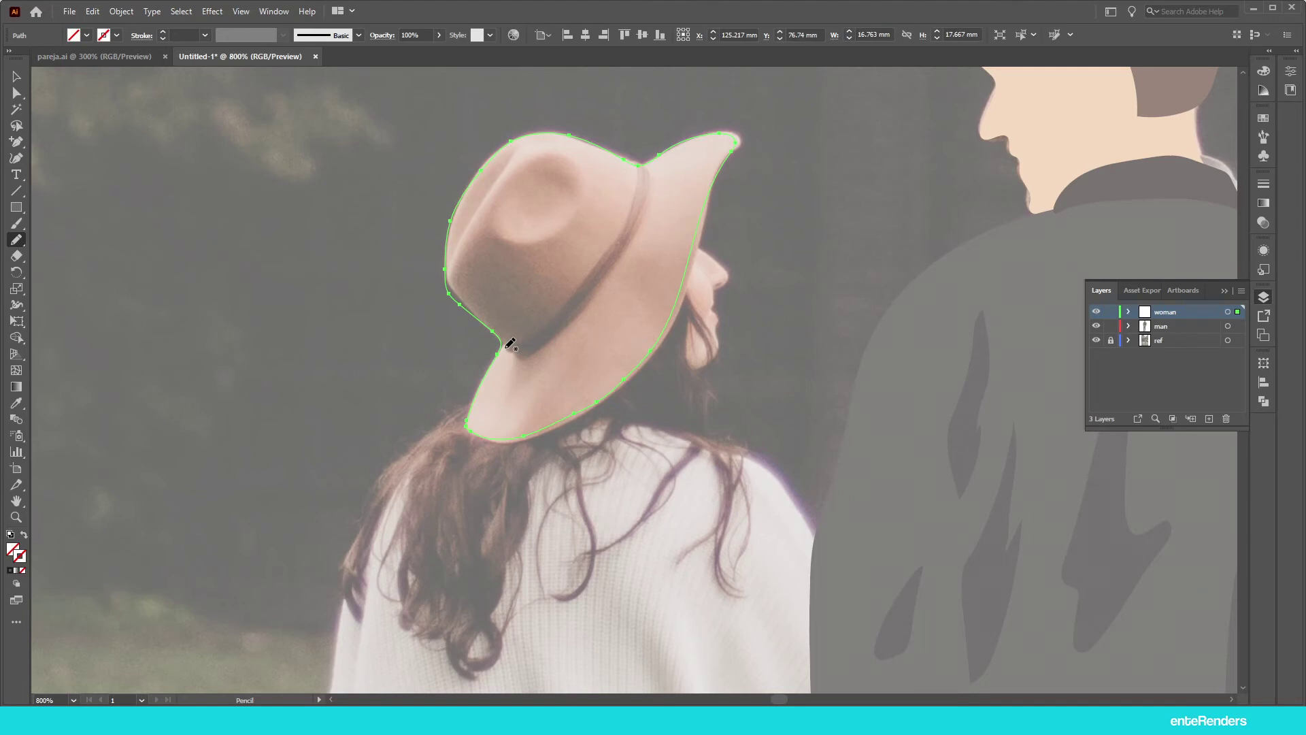
{"action": "mouse_move", "coordinate": [505, 345]}
{"action": "left_mouse_down"}
{"action": "mouse_move", "coordinate": [542, 338]}
{"action": "mouse_move", "coordinate": [599, 265]}
{"action": "left_mouse_up"}
{"action": "left_click_drag", "start_coordinate": [593, 260], "coordinate": [507, 337]}
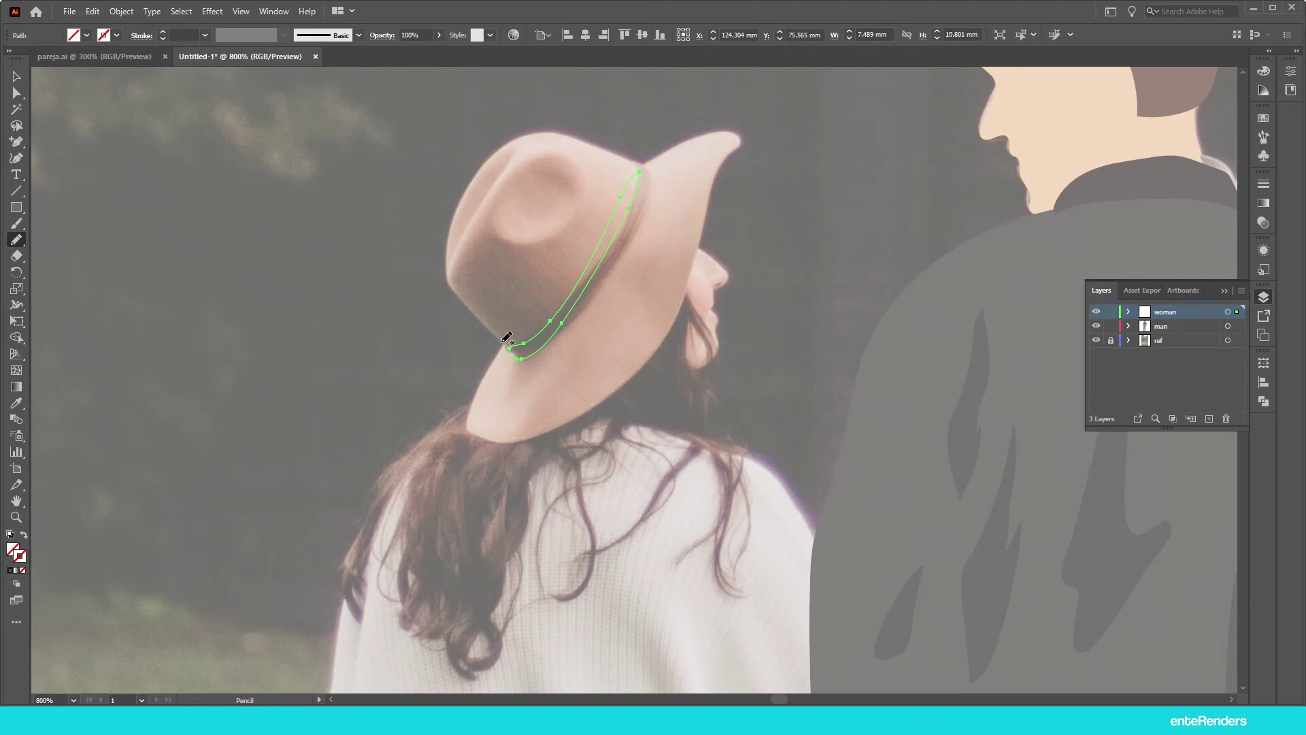
{"action": "left_click", "coordinate": [501, 346], "text": "ctrl"}
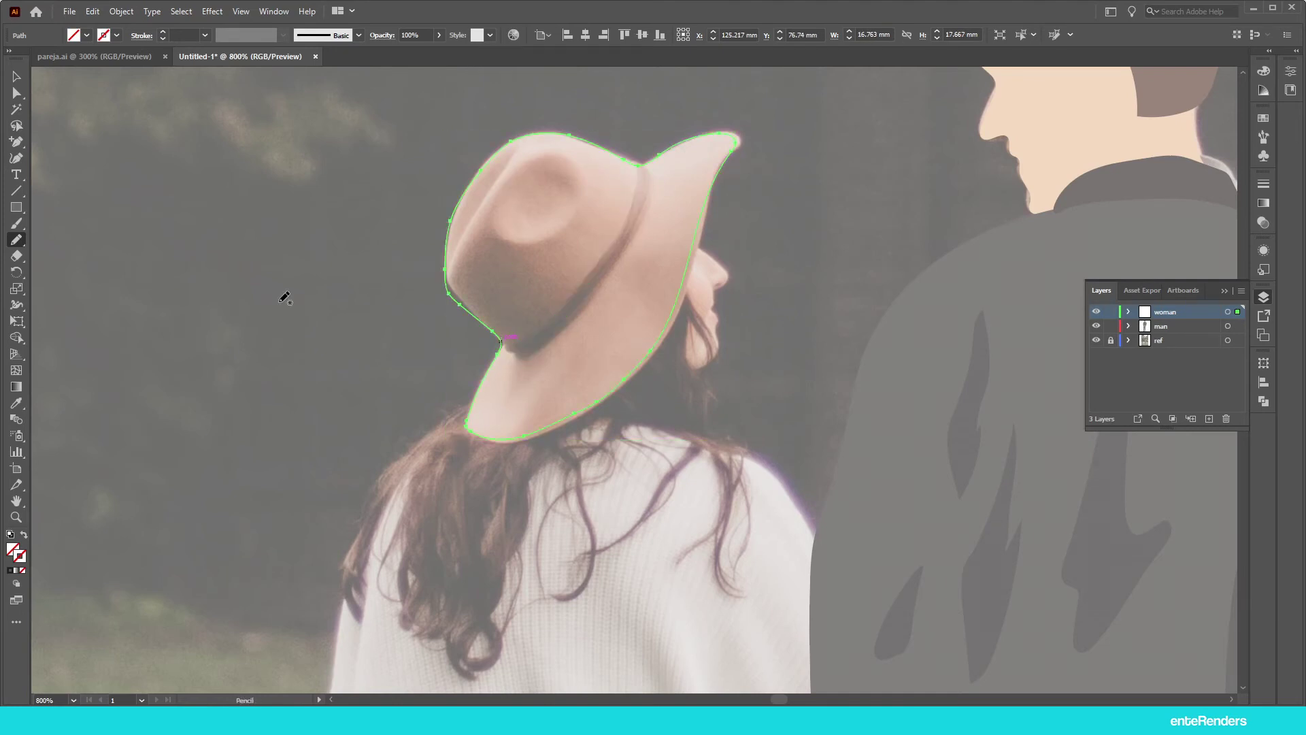
Step: Start a Pen path for the hatband, placing its top, middle and lower-end points with sharp corners
{"action": "key", "text": "p"}
{"action": "scroll", "coordinate": [637, 174], "scroll_direction": "up", "scroll_amount": 4, "text": "alt"}
{"action": "left_click_drag", "start_coordinate": [598, 163], "coordinate": [636, 166]}
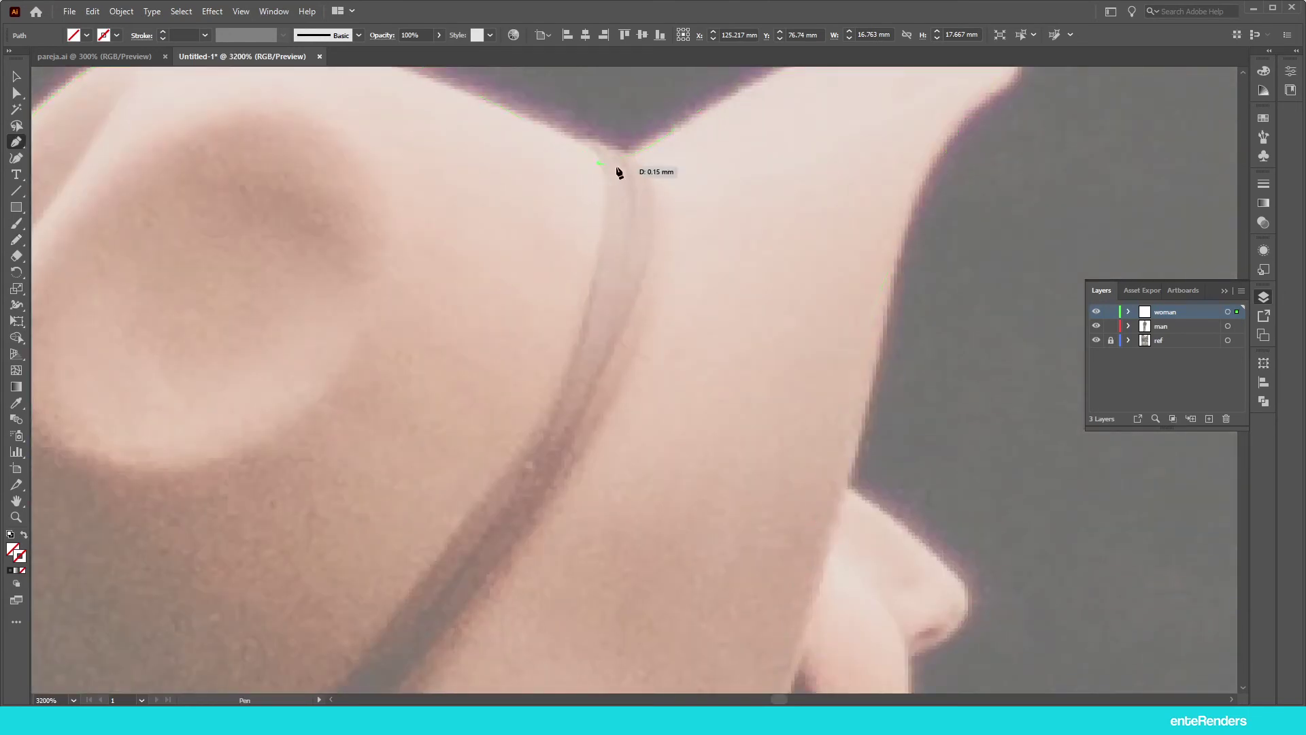
{"action": "scroll", "coordinate": [636, 167], "scroll_direction": "down", "scroll_amount": 2}
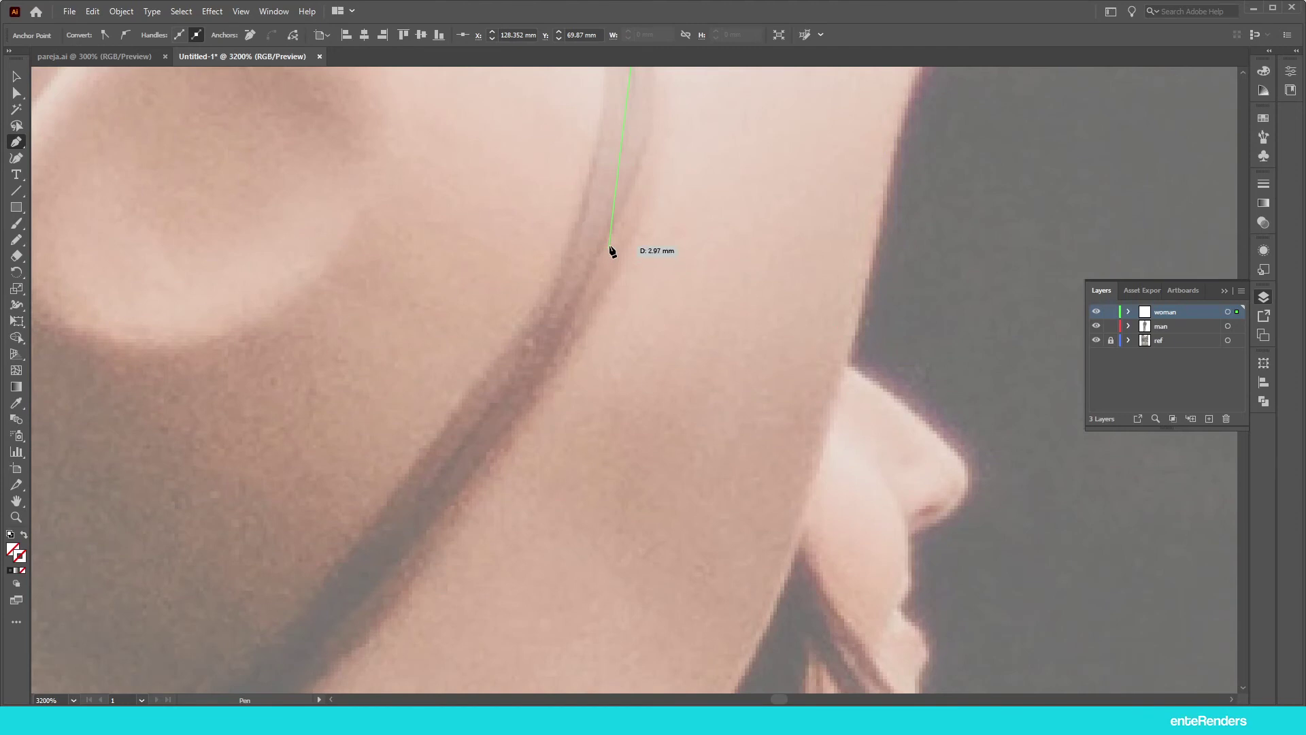
{"action": "scroll", "coordinate": [608, 250], "scroll_direction": "down", "scroll_amount": 3, "text": "alt"}
{"action": "left_click_drag", "start_coordinate": [570, 319], "coordinate": [504, 414]}
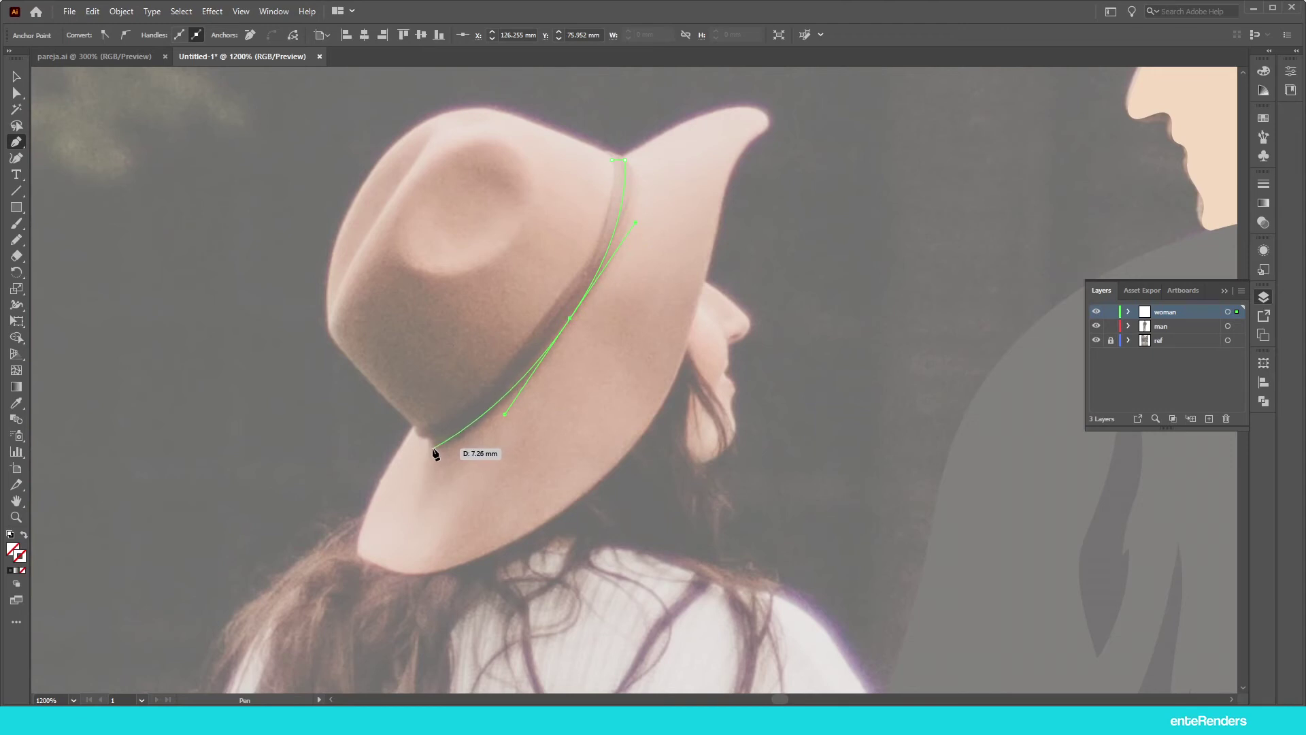
{"action": "scroll", "coordinate": [431, 451], "scroll_direction": "up", "scroll_amount": 4, "text": "alt"}
{"action": "mouse_move", "coordinate": [431, 438]}
{"action": "left_mouse_down"}
{"action": "mouse_move", "coordinate": [435, 364]}
{"action": "mouse_move", "coordinate": [351, 400]}
{"action": "left_mouse_up"}
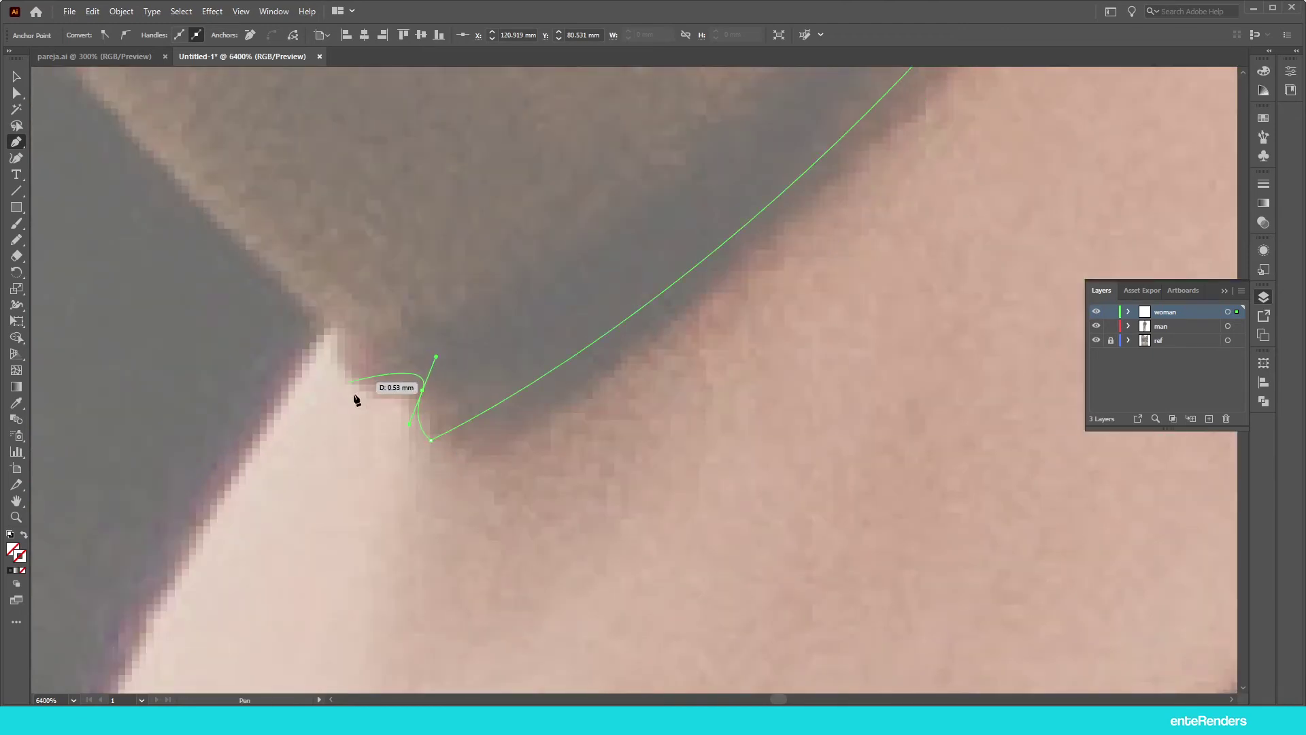
{"action": "left_click", "coordinate": [422, 391]}
{"action": "left_click_drag", "start_coordinate": [348, 360], "coordinate": [330, 286]}
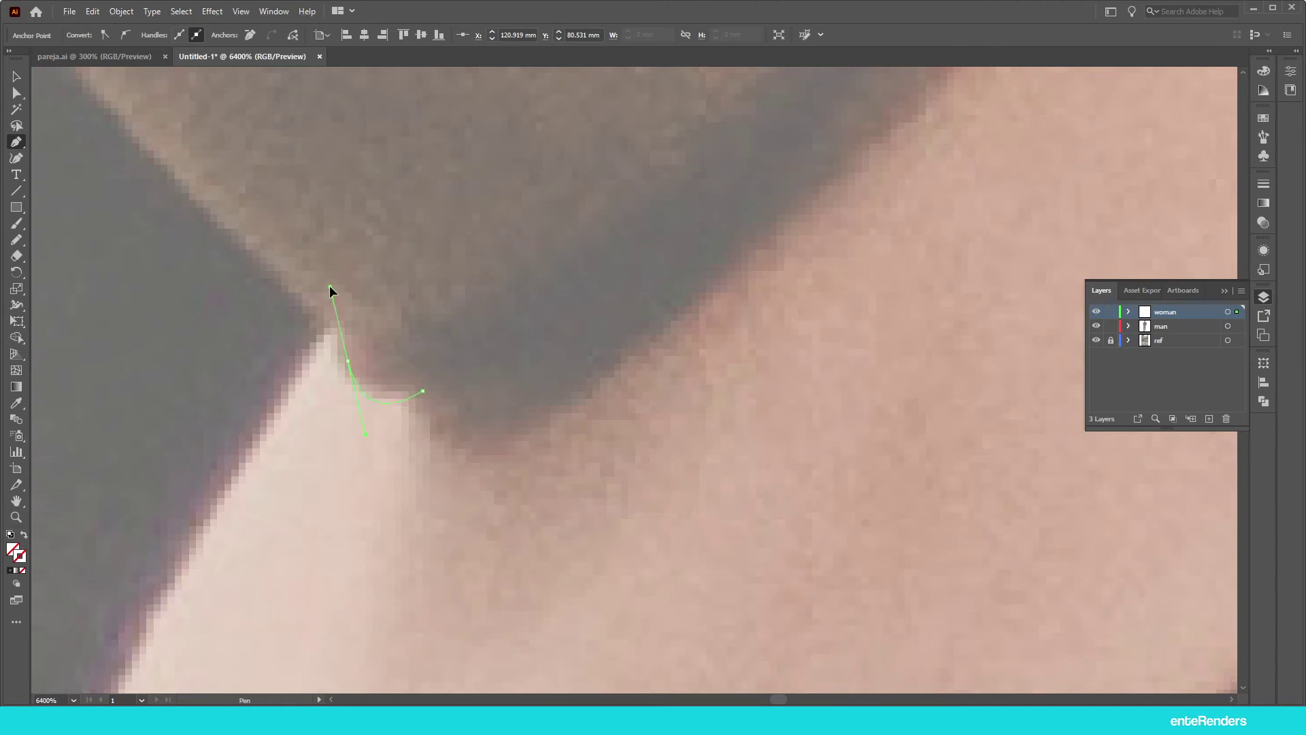
{"action": "left_click", "coordinate": [345, 361]}
Step: Complete the hatband path along its curved lower edge and close it at the start point
{"action": "scroll", "coordinate": [344, 367], "scroll_direction": "down", "scroll_amount": 3}
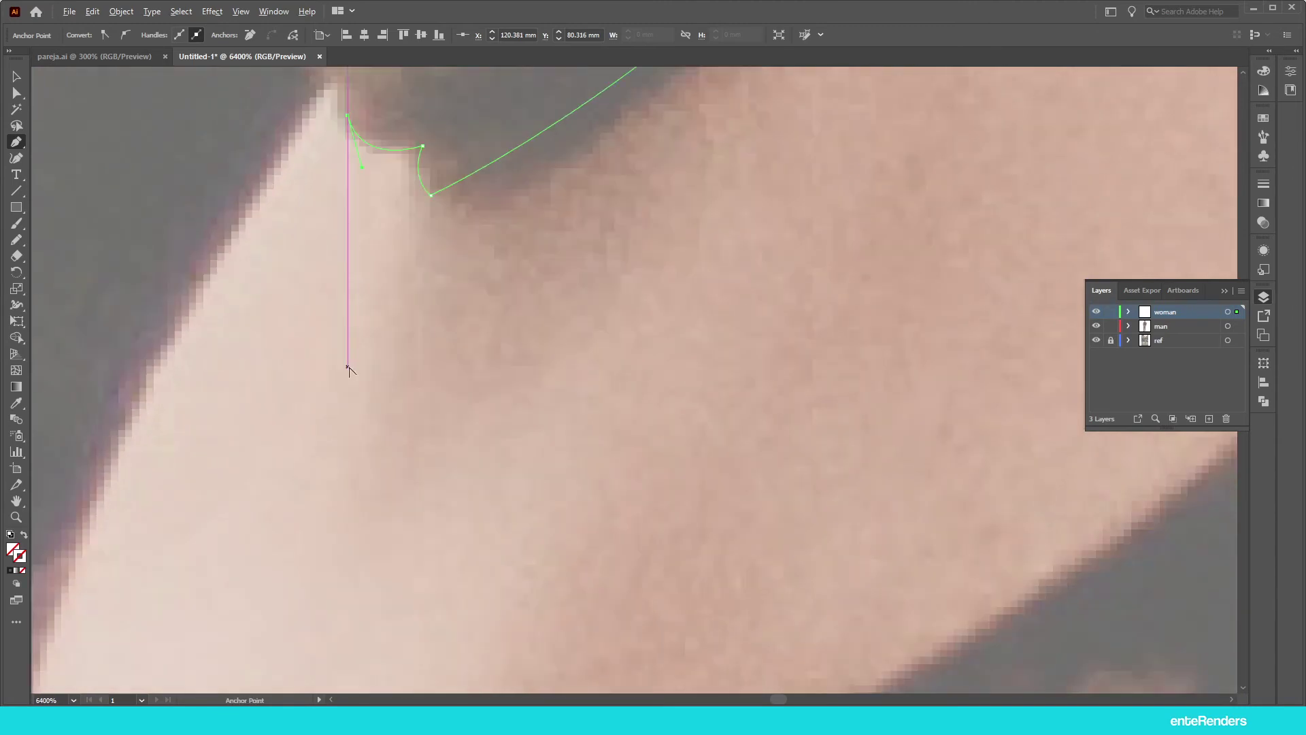
{"action": "scroll", "coordinate": [364, 370], "scroll_direction": "down", "scroll_amount": 3}
{"action": "left_click_drag", "start_coordinate": [522, 134], "coordinate": [531, 127]}
{"action": "scroll", "coordinate": [541, 105], "scroll_direction": "down", "scroll_amount": 5}
{"action": "scroll", "coordinate": [502, 211], "scroll_direction": "up", "scroll_amount": 4}
{"action": "left_click", "coordinate": [513, 326]}
{"action": "left_click_drag", "start_coordinate": [527, 282], "coordinate": [538, 254]}
{"action": "left_click_drag", "start_coordinate": [558, 167], "coordinate": [557, 172]}
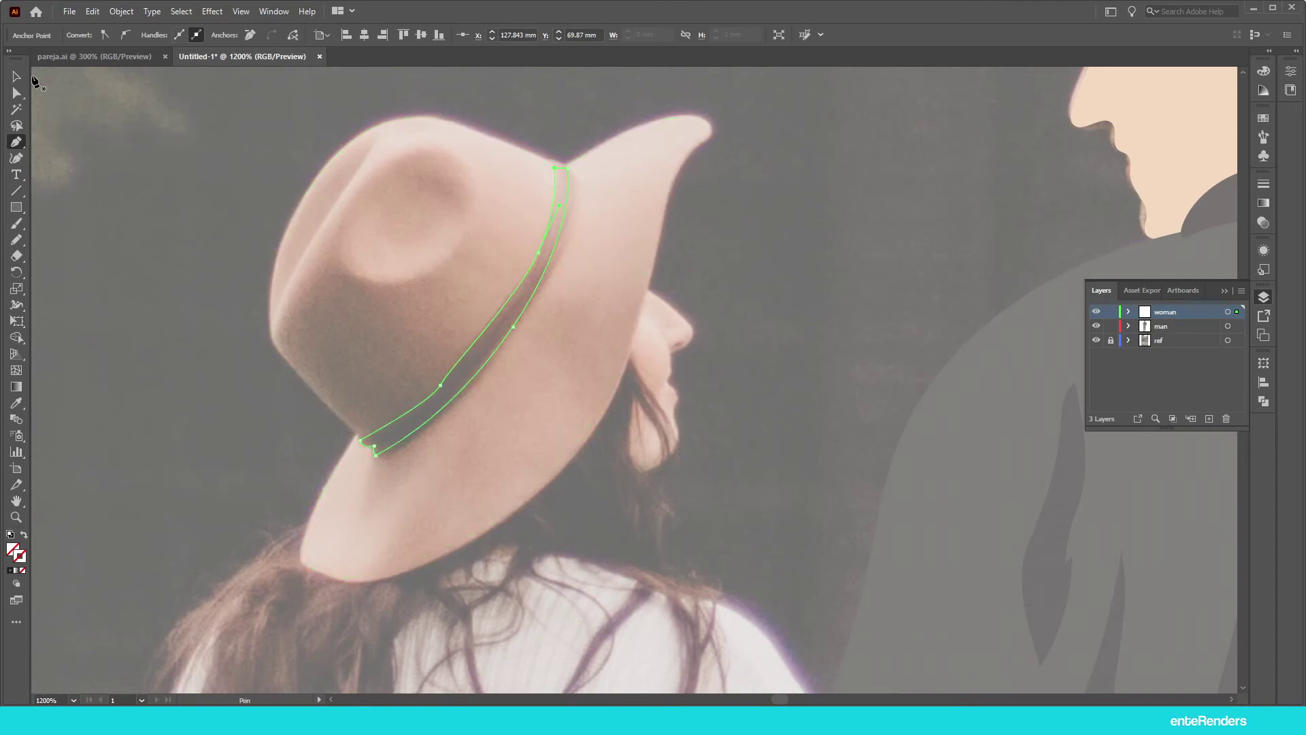
{"action": "left_click", "coordinate": [20, 76]}
{"action": "scroll", "coordinate": [460, 267], "scroll_direction": "down", "scroll_amount": 1}
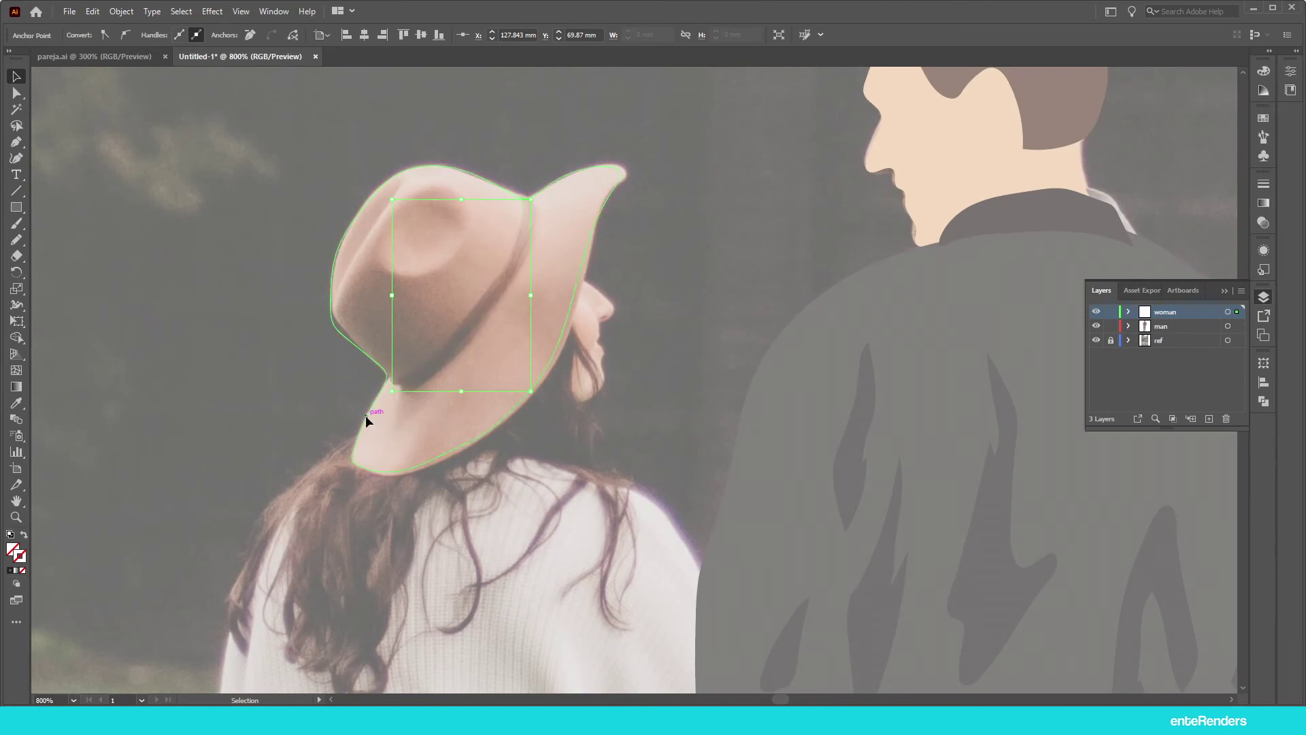
Step: Give the hat outline a black (000000) stroke of 0.25 pt
{"action": "left_click", "coordinate": [367, 418]}
{"action": "double_click", "coordinate": [24, 556]}
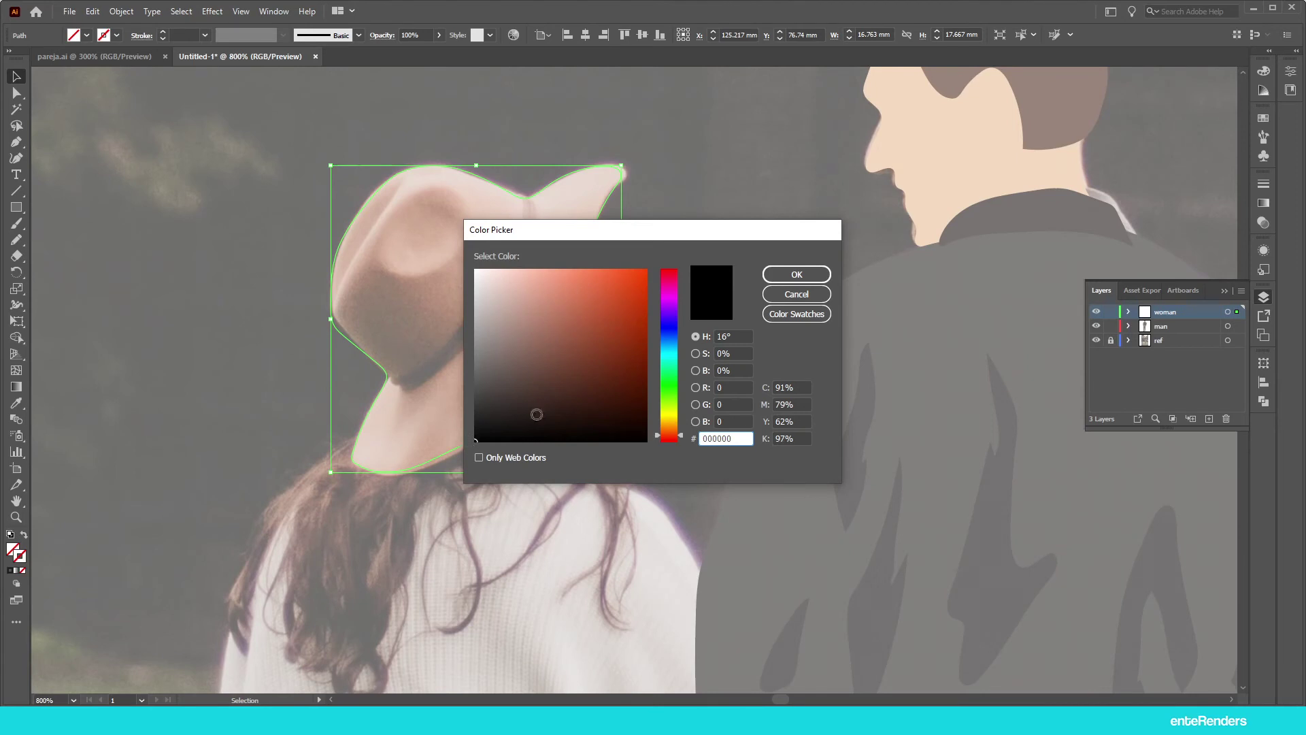
{"action": "left_click", "coordinate": [796, 275]}
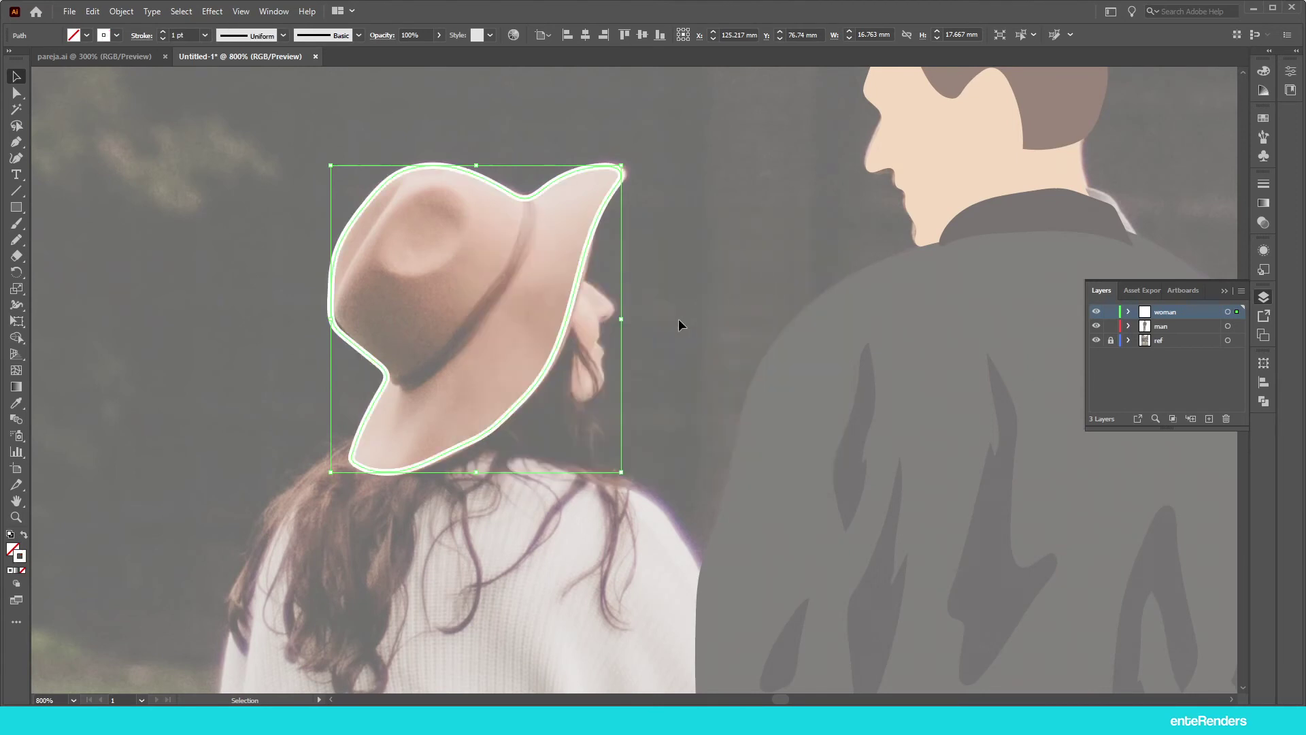
{"action": "double_click", "coordinate": [20, 557]}
{"action": "left_click_drag", "start_coordinate": [510, 419], "coordinate": [457, 443]}
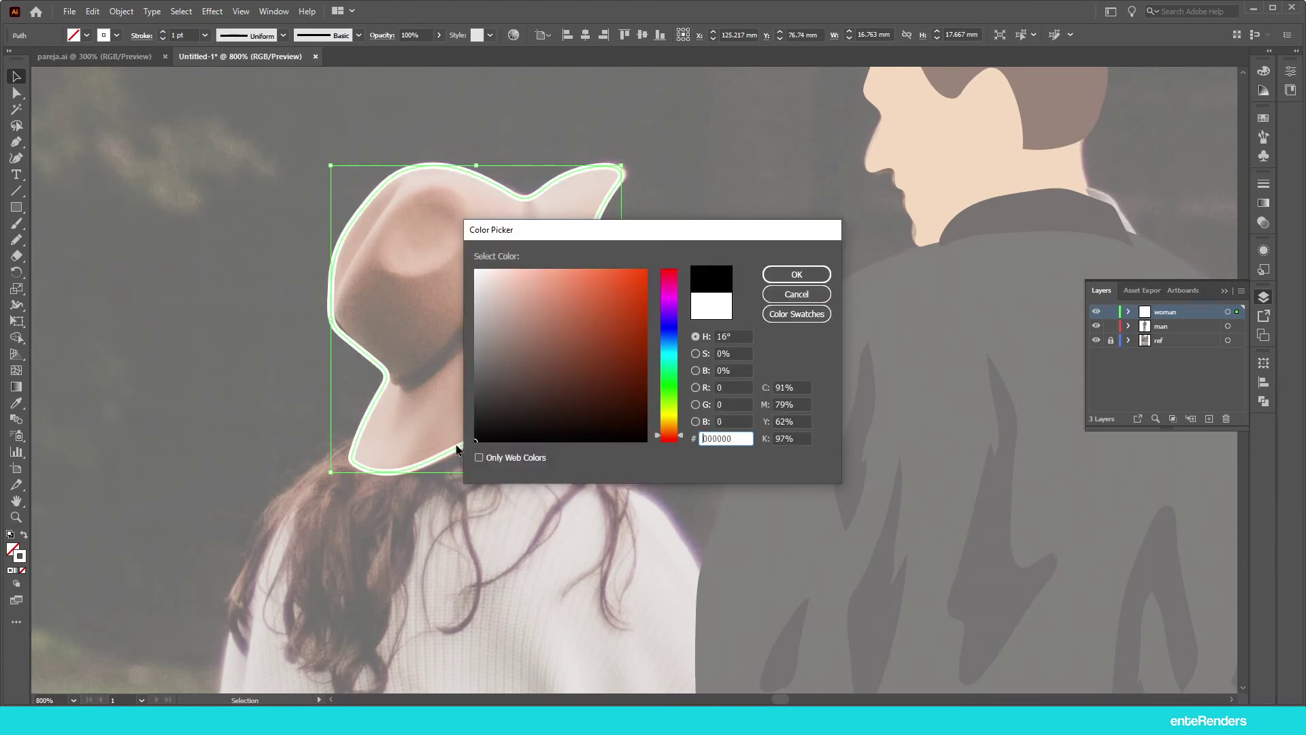
{"action": "left_click", "coordinate": [769, 279]}
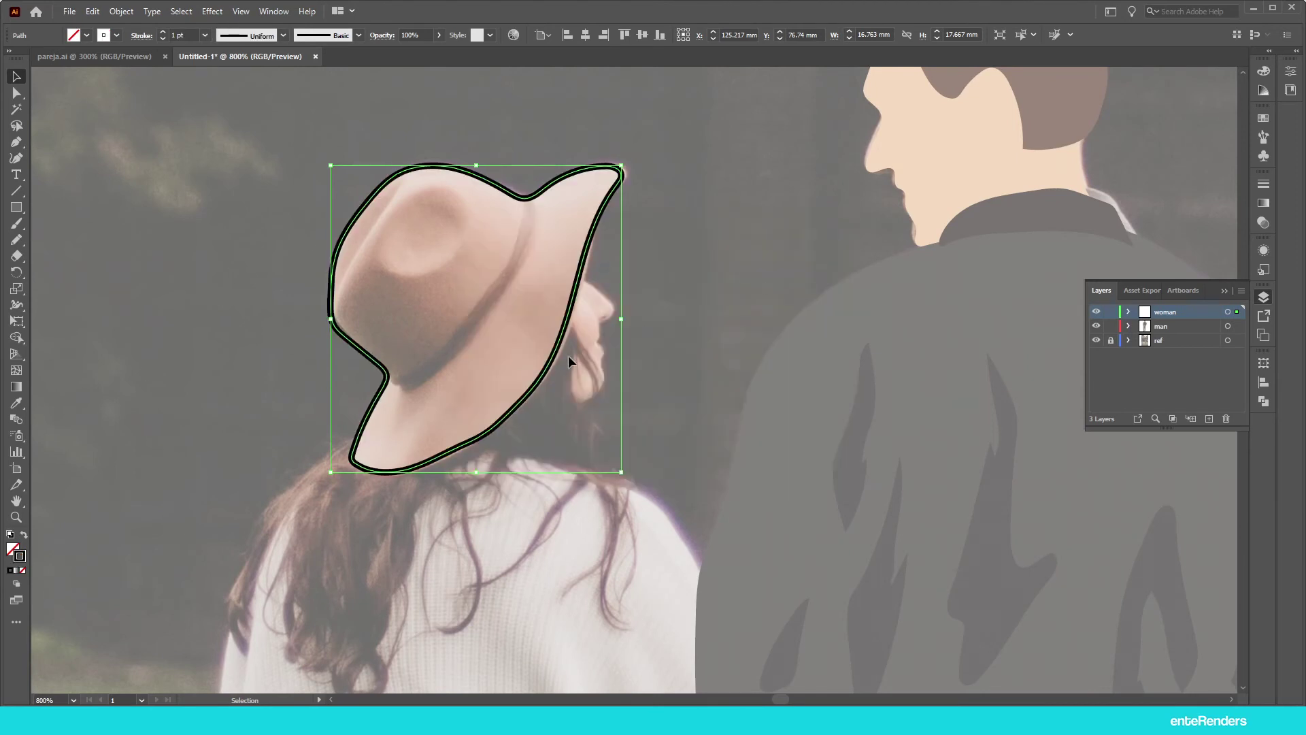
{"action": "left_click", "coordinate": [206, 36]}
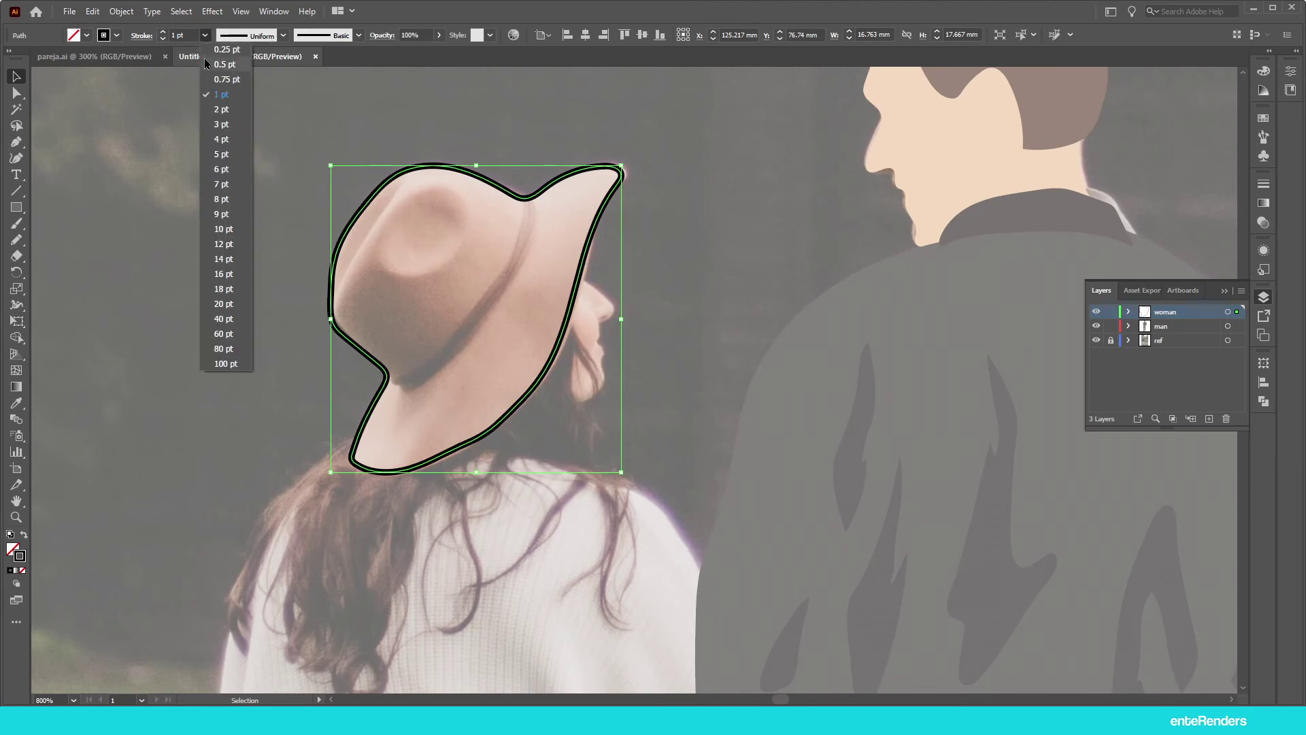
Step: Copy the hat outline's 0.25 pt black stroke onto the hatband with the Eyedropper
{"action": "left_click", "coordinate": [514, 277]}
{"action": "key", "text": "i"}
{"action": "left_click", "coordinate": [588, 258]}
{"action": "left_click", "coordinate": [17, 76]}
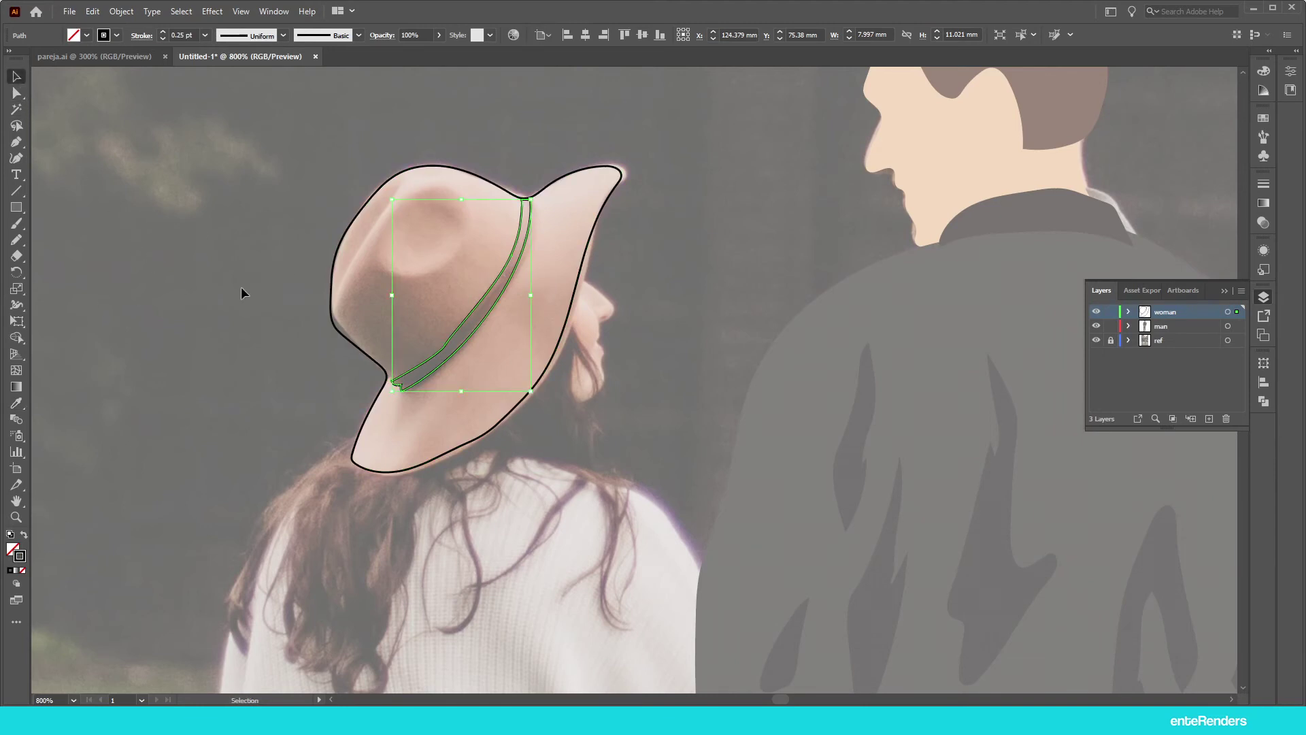
Step: Trace the woman's closed face profile beside the hat and nudge one of its anchors
{"action": "key", "text": "n"}
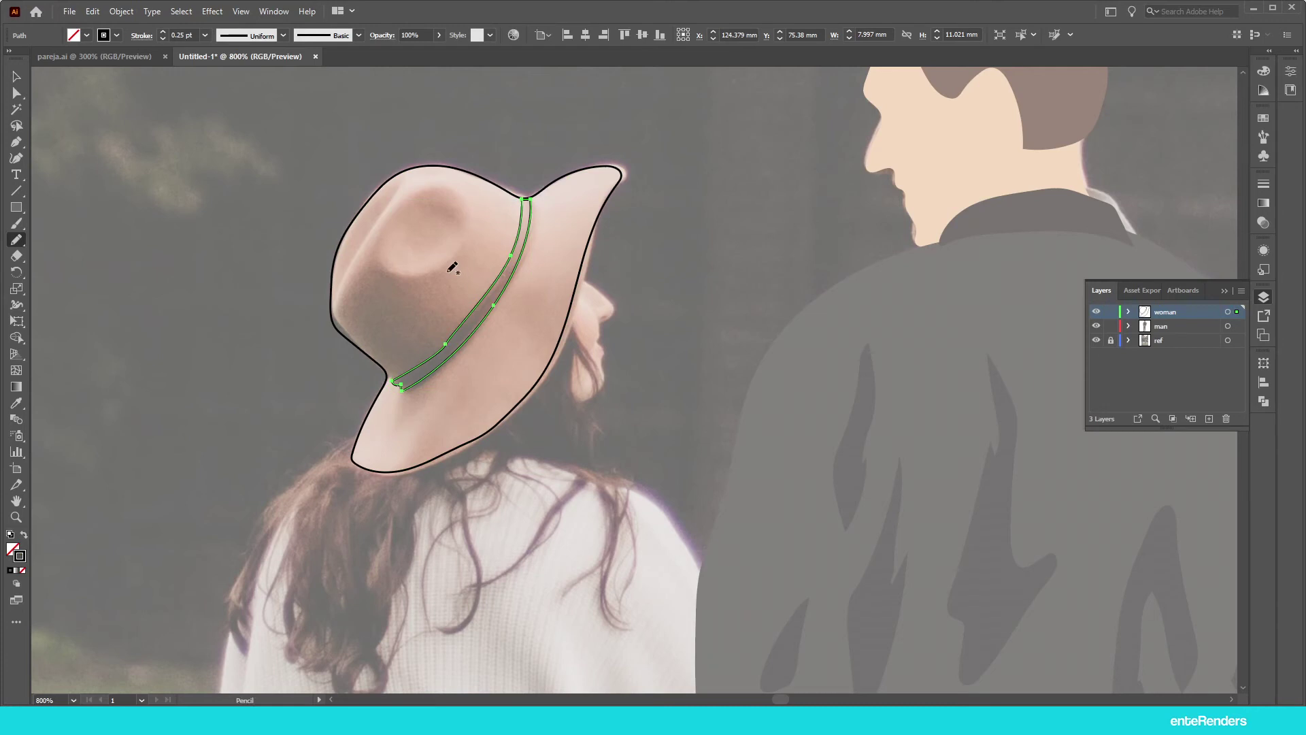
{"action": "scroll", "coordinate": [464, 257], "scroll_direction": "down", "scroll_amount": 1}
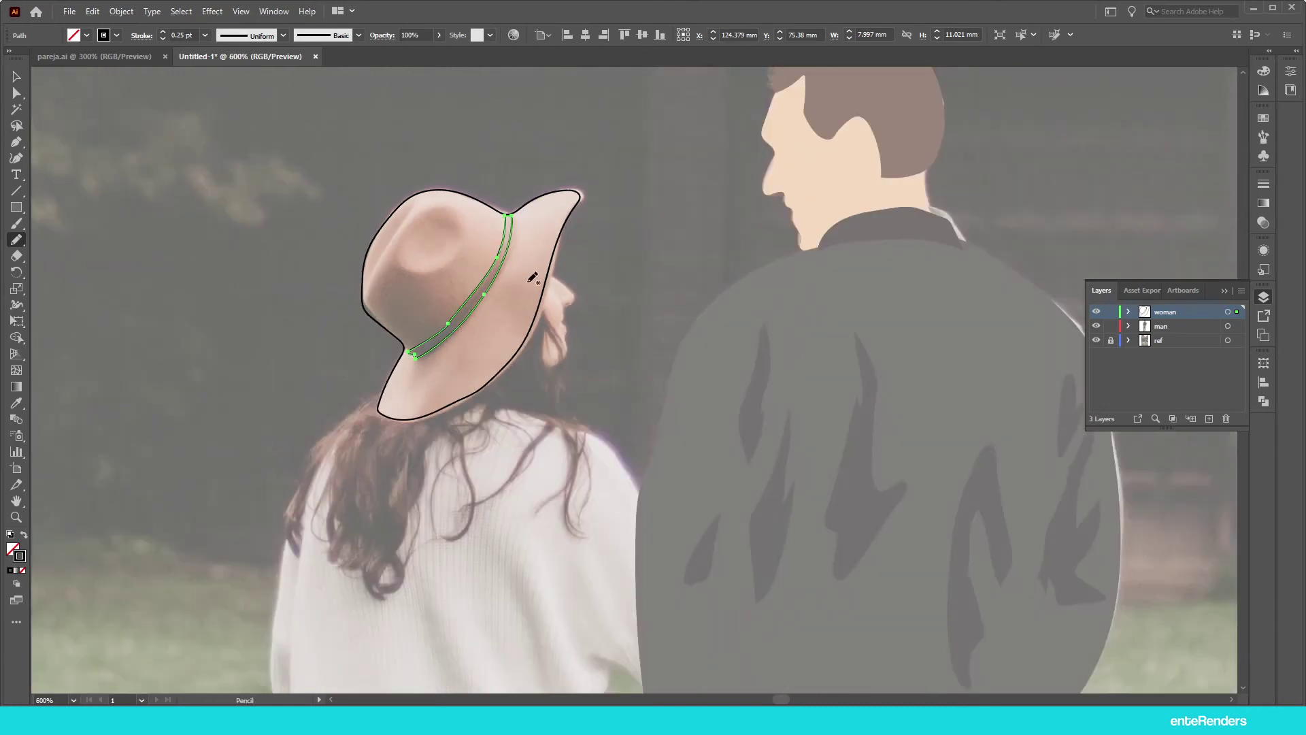
{"action": "key", "text": "ctrl+shift+a"}
{"action": "scroll", "coordinate": [420, 306], "scroll_direction": "down", "scroll_amount": 1}
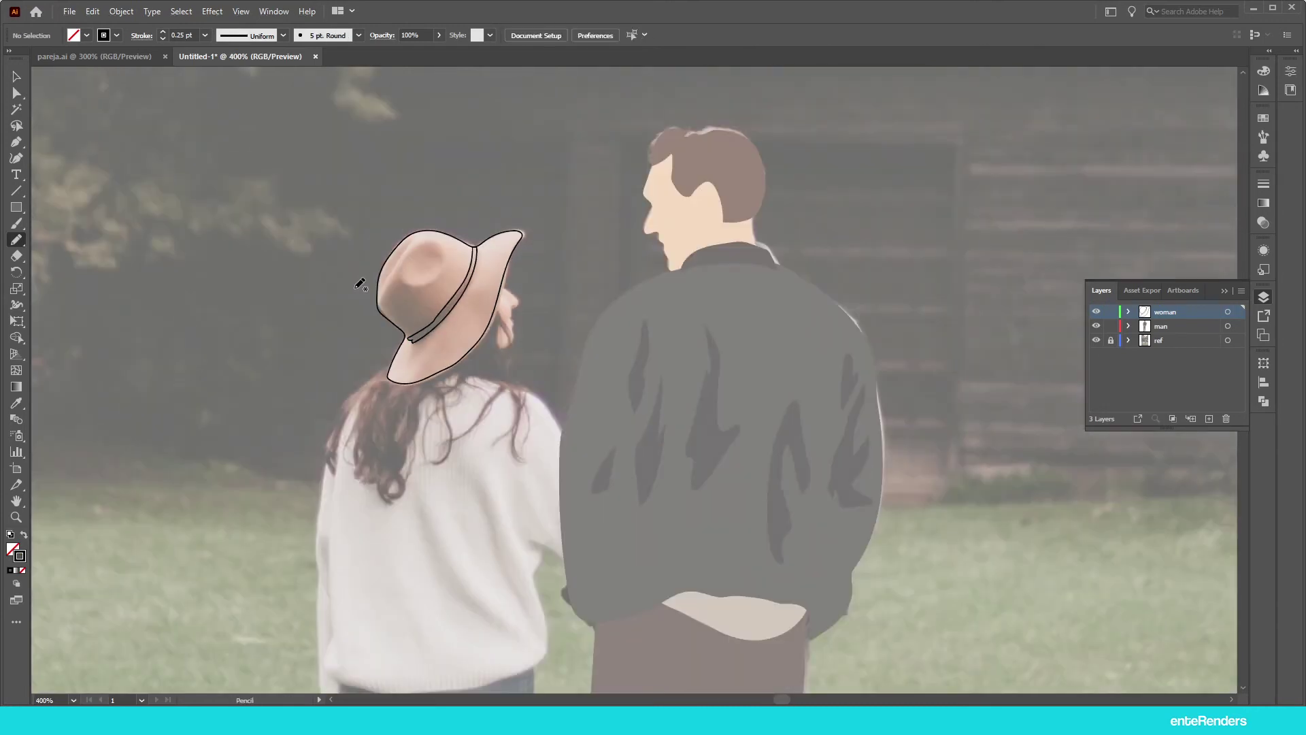
{"action": "scroll", "coordinate": [468, 282], "scroll_direction": "down", "scroll_amount": 1}
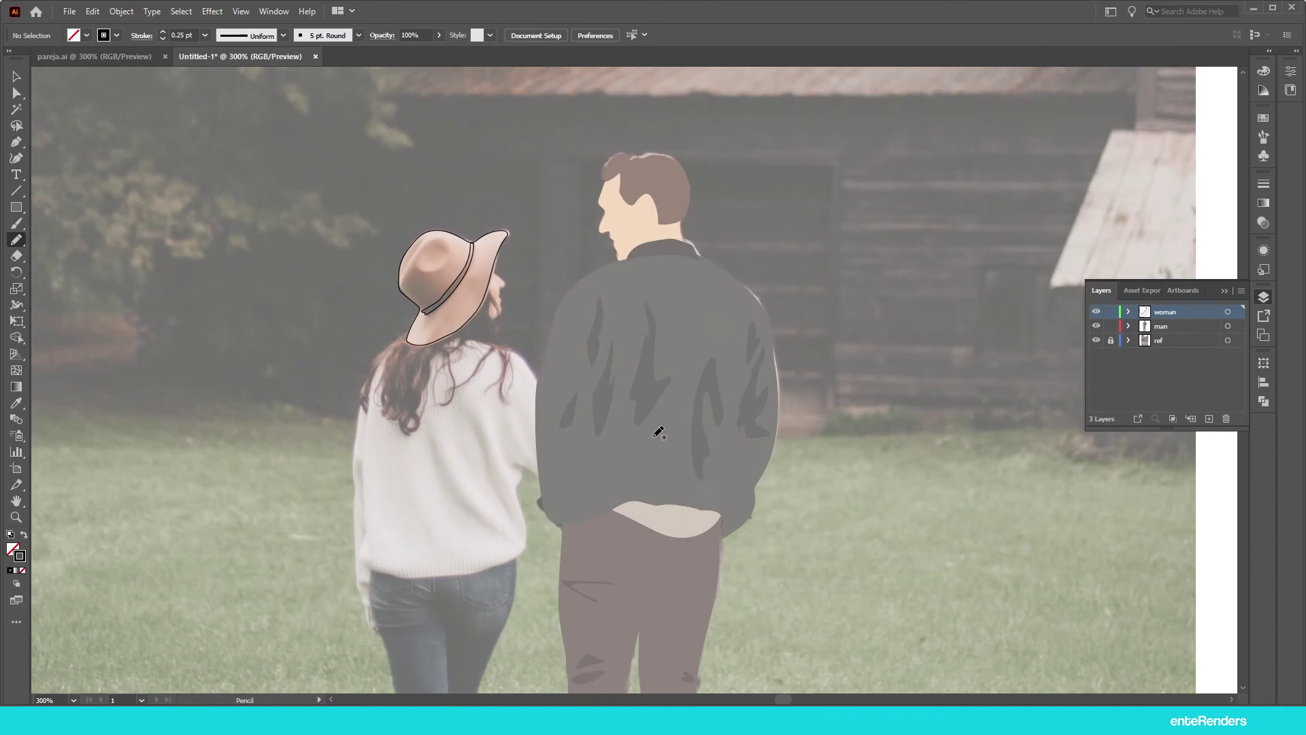
{"action": "scroll", "coordinate": [488, 276], "scroll_direction": "up", "scroll_amount": 4}
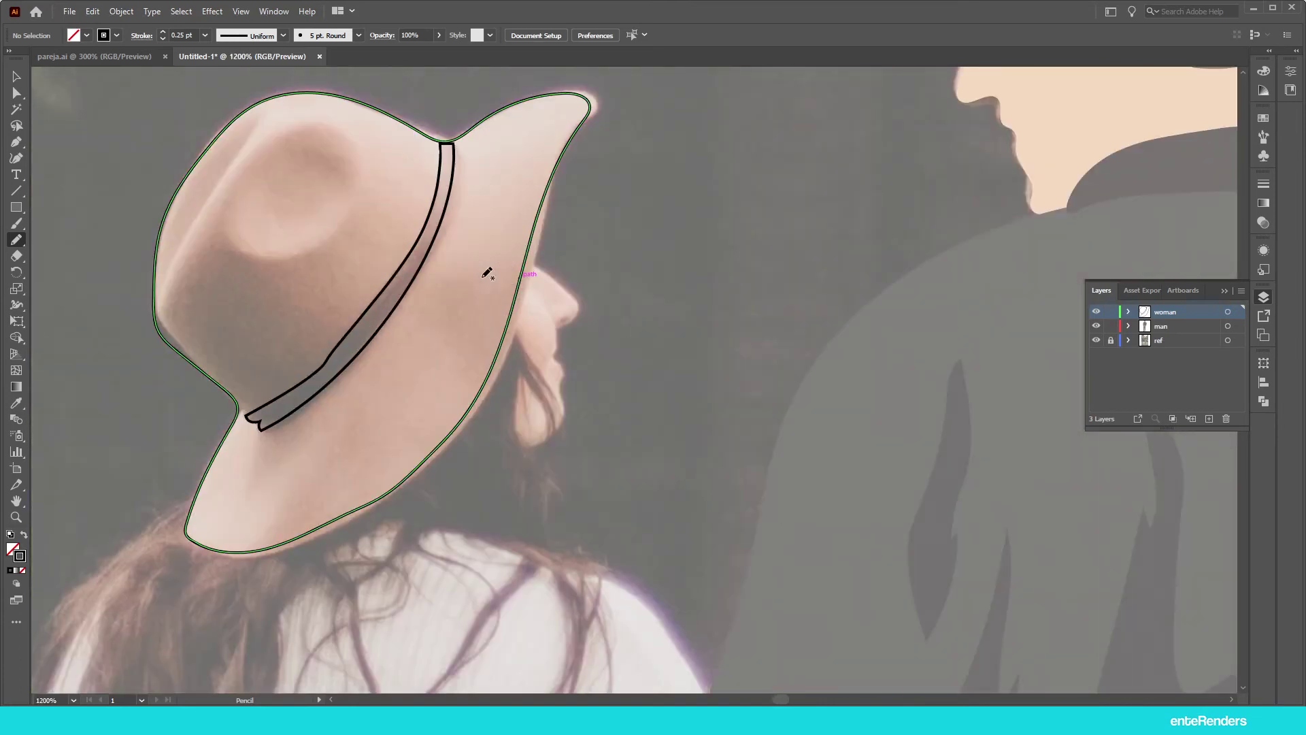
{"action": "left_click_drag", "start_coordinate": [510, 307], "coordinate": [493, 285]}
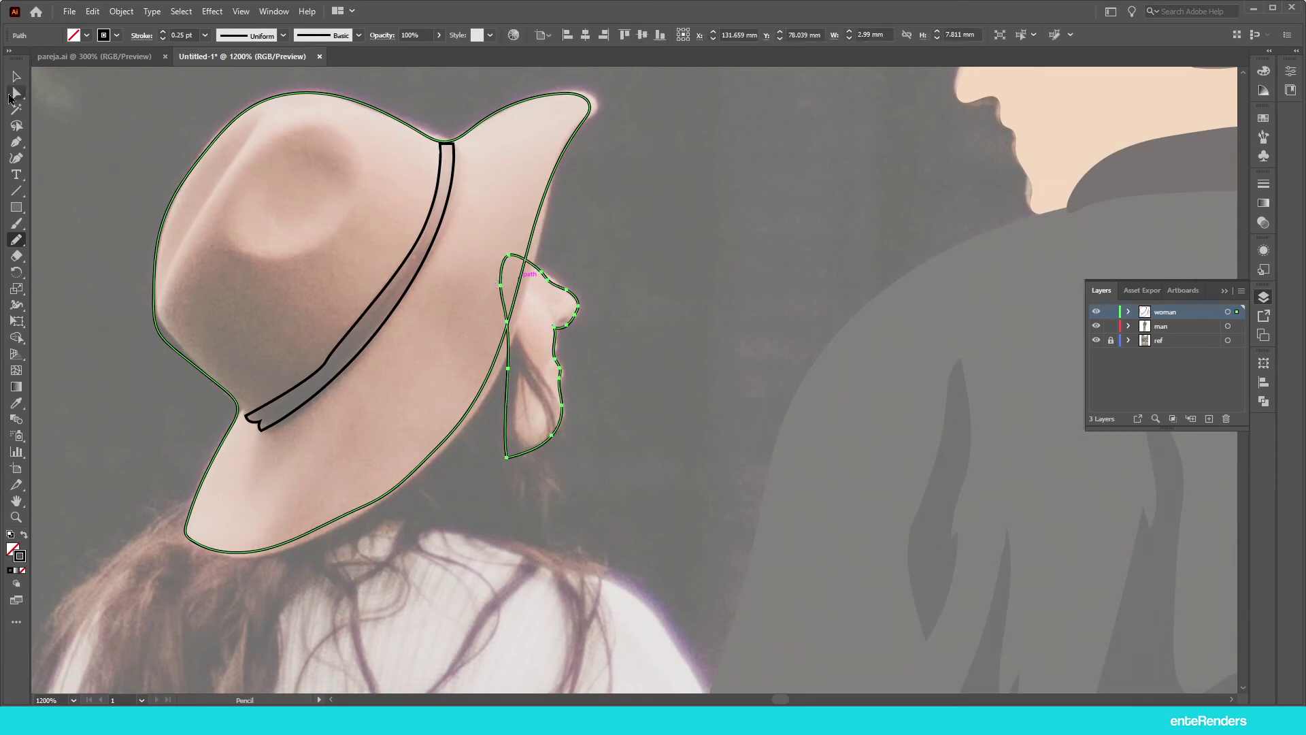
{"action": "left_click", "coordinate": [17, 93]}
{"action": "scroll", "coordinate": [619, 306], "scroll_direction": "up", "scroll_amount": 4}
{"action": "left_click_drag", "start_coordinate": [315, 170], "coordinate": [316, 174]}
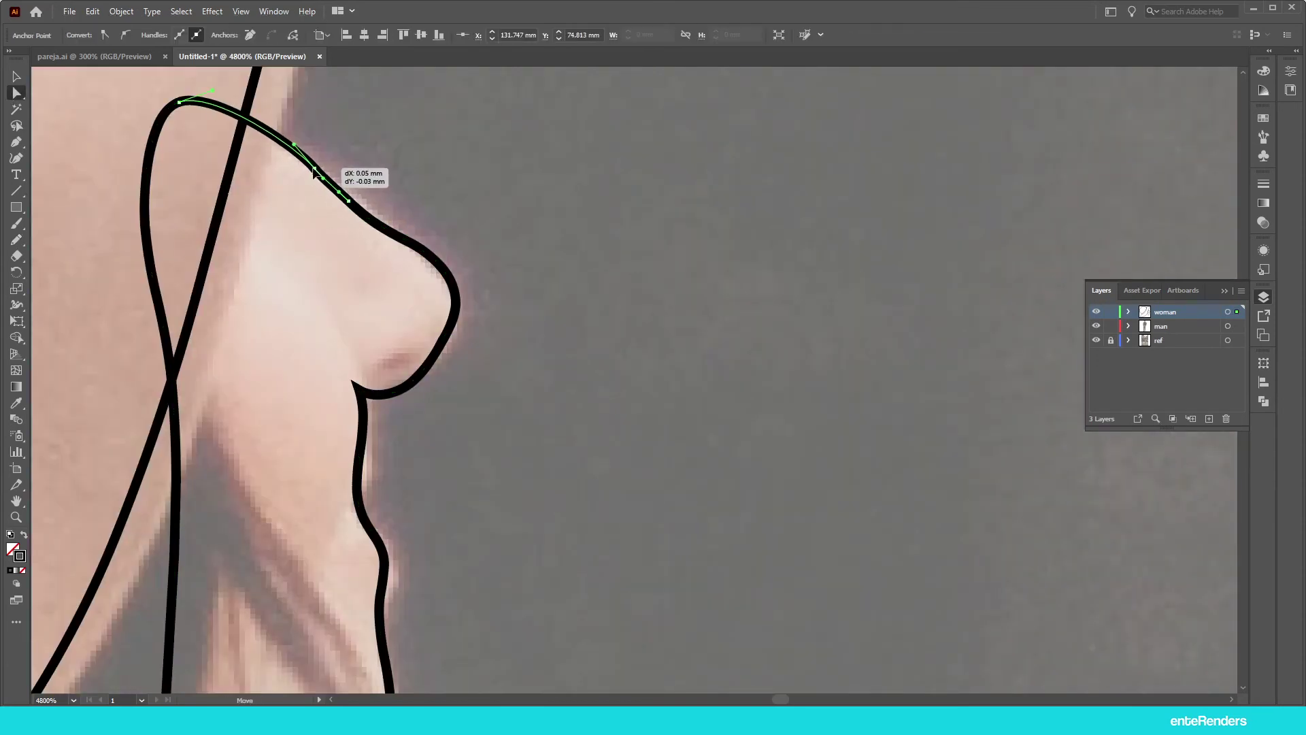
{"action": "scroll", "coordinate": [317, 176], "scroll_direction": "down", "scroll_amount": 5}
{"action": "left_click", "coordinate": [408, 385]}
{"action": "scroll", "coordinate": [426, 401], "scroll_direction": "up", "scroll_amount": 1}
Step: Trace the left edge of the woman's hair, extending it down and back up
{"action": "key", "text": "n"}
{"action": "left_click_drag", "start_coordinate": [309, 319], "coordinate": [239, 387]}
{"action": "mouse_move", "coordinate": [208, 477]}
{"action": "left_mouse_down"}
{"action": "mouse_move", "coordinate": [227, 542]}
{"action": "mouse_move", "coordinate": [302, 602]}
{"action": "mouse_move", "coordinate": [344, 463]}
{"action": "mouse_move", "coordinate": [393, 423]}
{"action": "mouse_move", "coordinate": [416, 472]}
{"action": "mouse_move", "coordinate": [457, 344]}
{"action": "mouse_move", "coordinate": [425, 477]}
{"action": "left_mouse_up"}
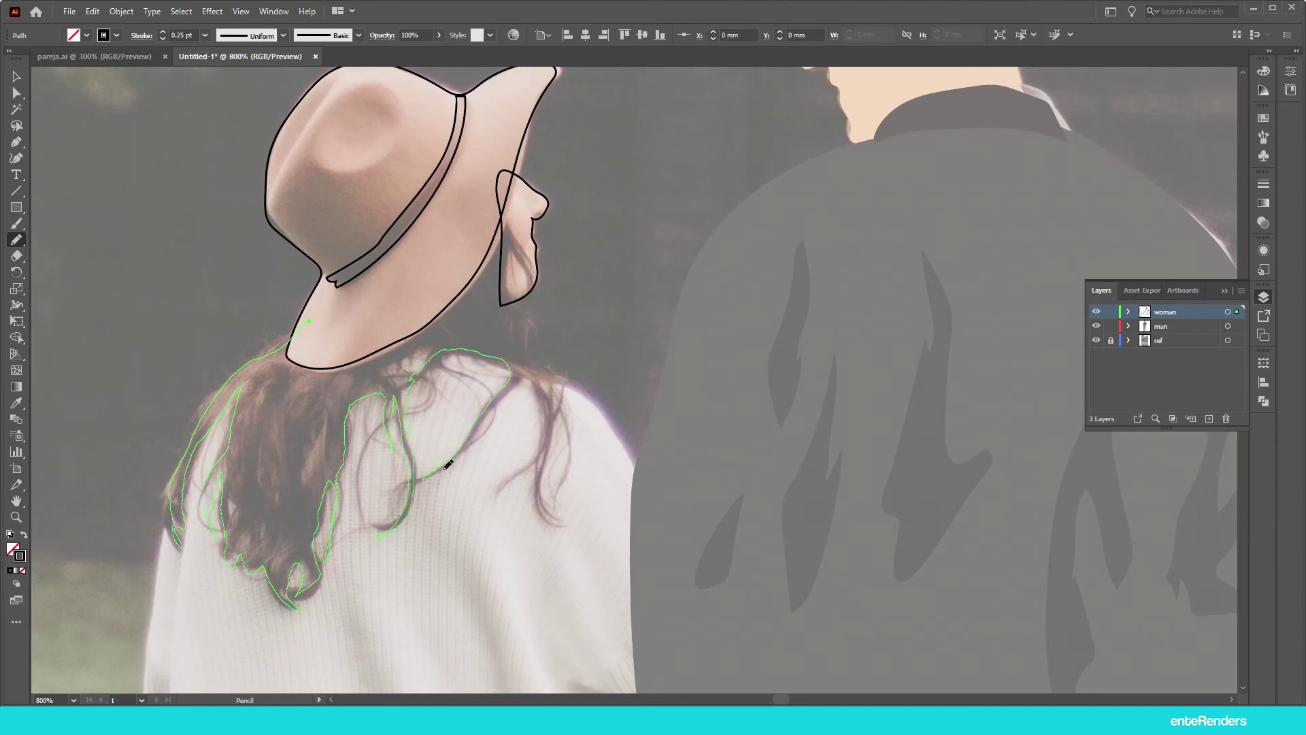
Step: Outline the hair strands over her right shoulder and the sweater, and hide the 'man' layer
{"action": "mouse_move", "coordinate": [510, 485]}
{"action": "left_mouse_down"}
{"action": "mouse_move", "coordinate": [555, 476]}
{"action": "mouse_move", "coordinate": [560, 365]}
{"action": "mouse_move", "coordinate": [526, 313]}
{"action": "mouse_move", "coordinate": [509, 235]}
{"action": "mouse_move", "coordinate": [517, 243]}
{"action": "left_mouse_up"}
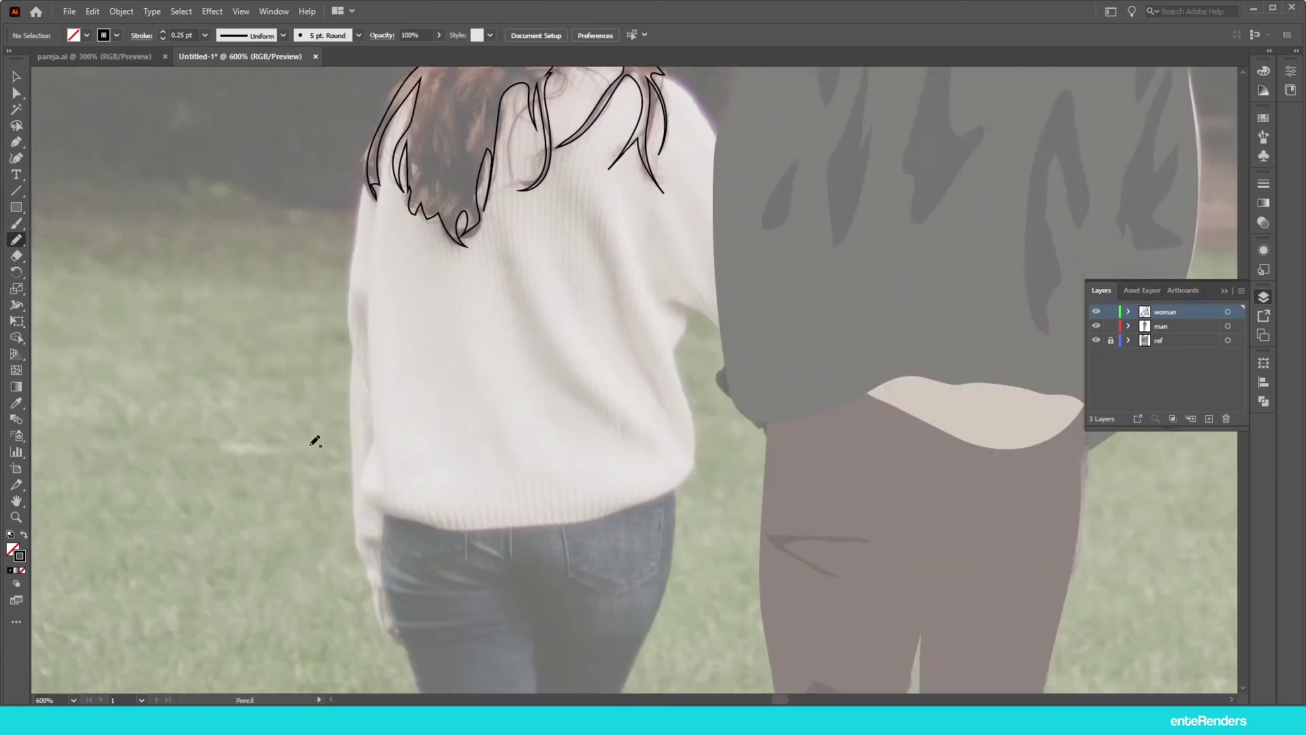
{"action": "scroll", "coordinate": [314, 441], "scroll_direction": "up", "scroll_amount": 2}
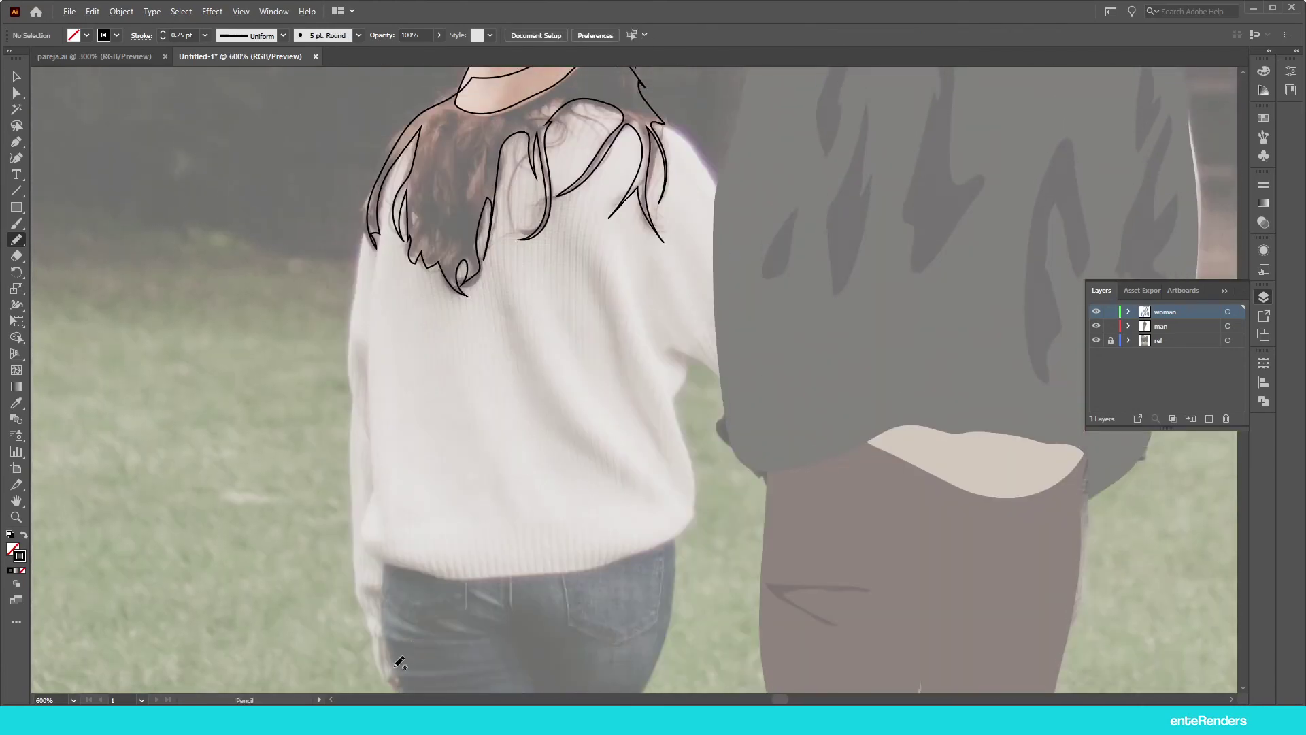
{"action": "left_click_drag", "start_coordinate": [349, 412], "coordinate": [698, 349]}
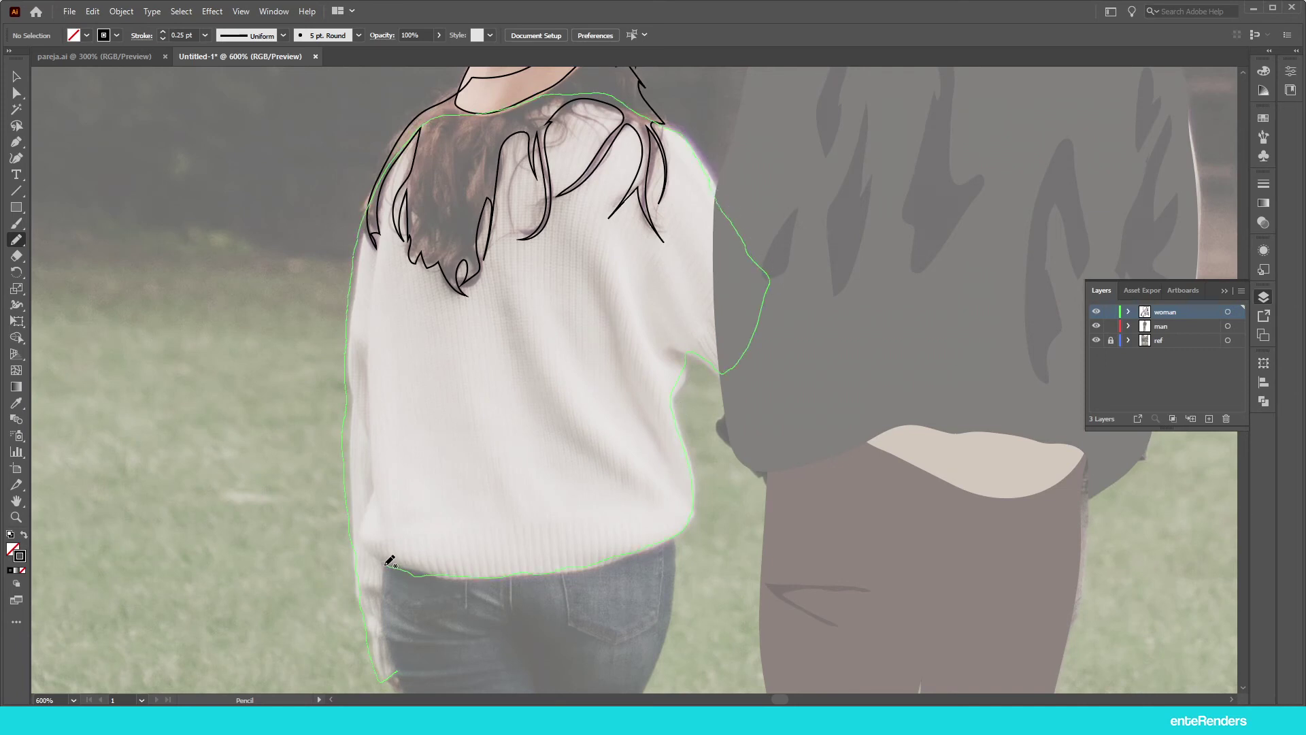
{"action": "left_click_drag", "start_coordinate": [630, 550], "coordinate": [397, 668]}
{"action": "left_click", "coordinate": [1096, 326]}
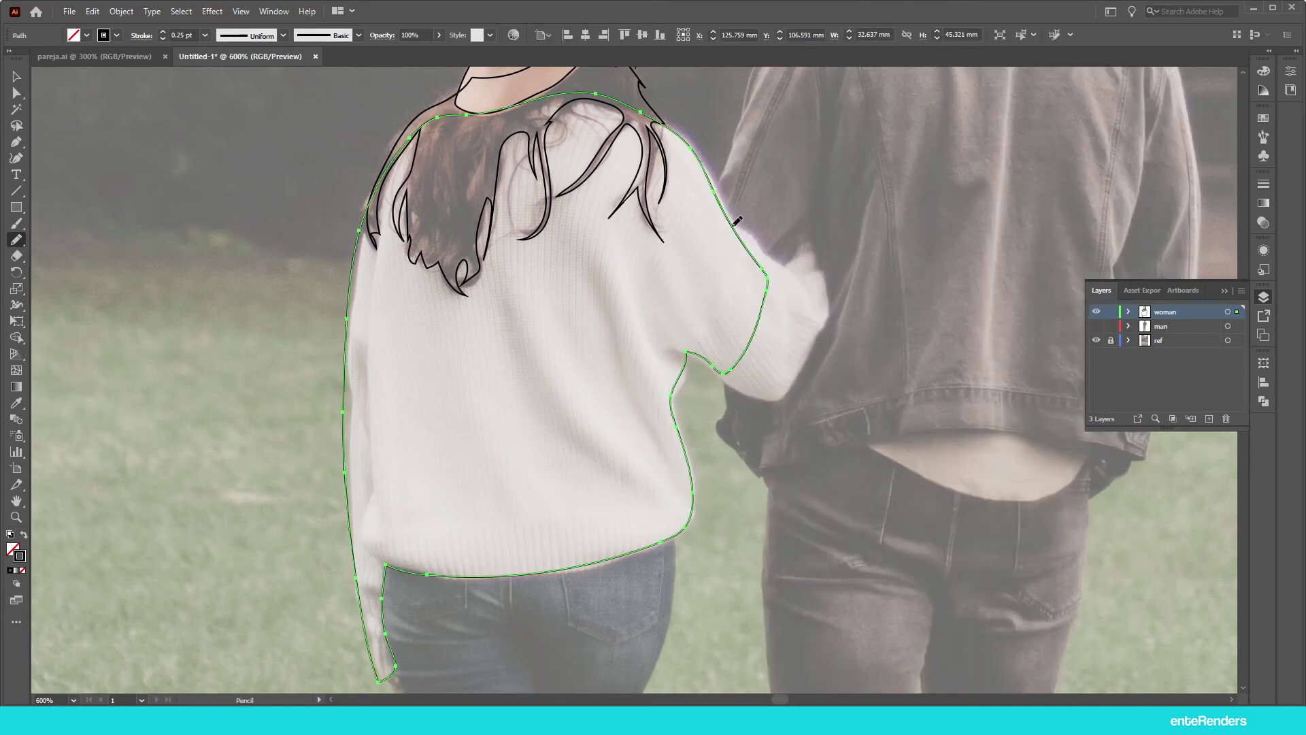
Step: Refine the sweater outline around the cuff and trace the jeans leg from ankle to hem
{"action": "left_click_drag", "start_coordinate": [818, 253], "coordinate": [722, 373]}
{"action": "left_click_drag", "start_coordinate": [821, 319], "coordinate": [821, 264]}
{"action": "scroll", "coordinate": [844, 272], "scroll_direction": "down", "scroll_amount": 10}
{"action": "key", "text": "ctrl+minus"}
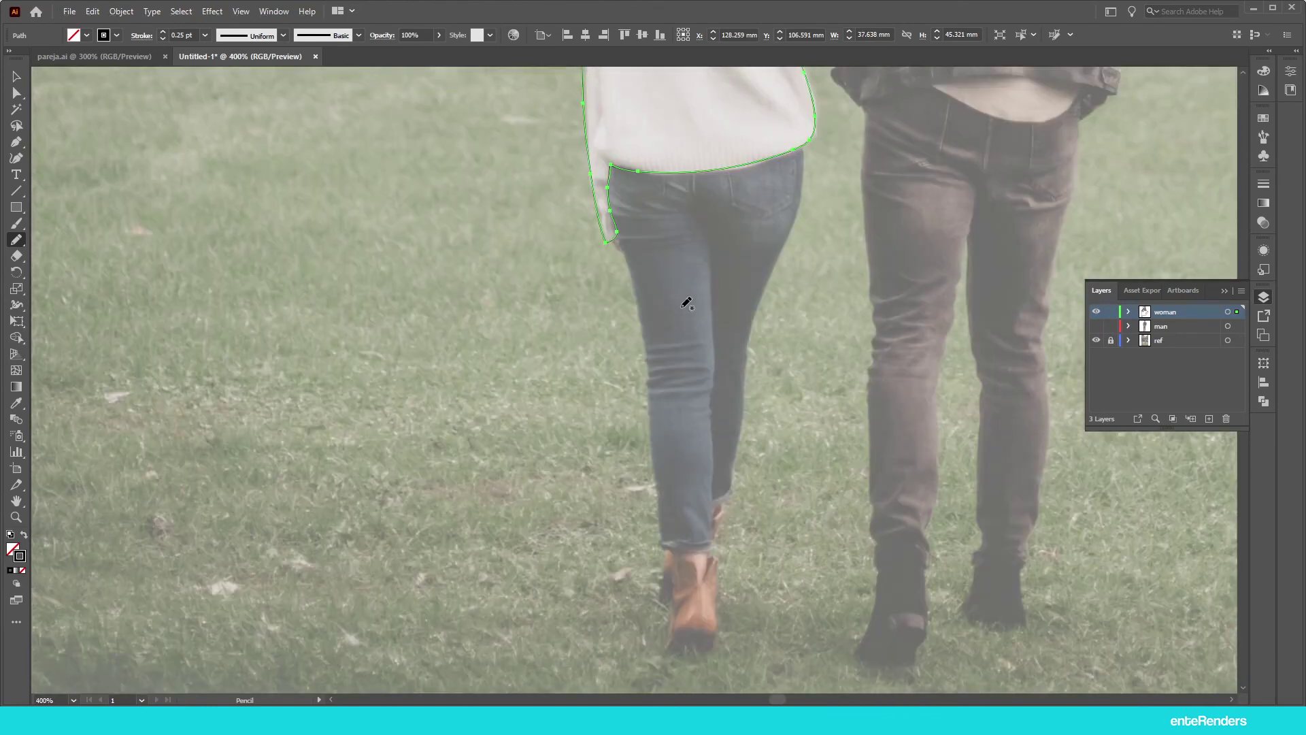
{"action": "left_click_drag", "start_coordinate": [663, 537], "coordinate": [679, 143]}
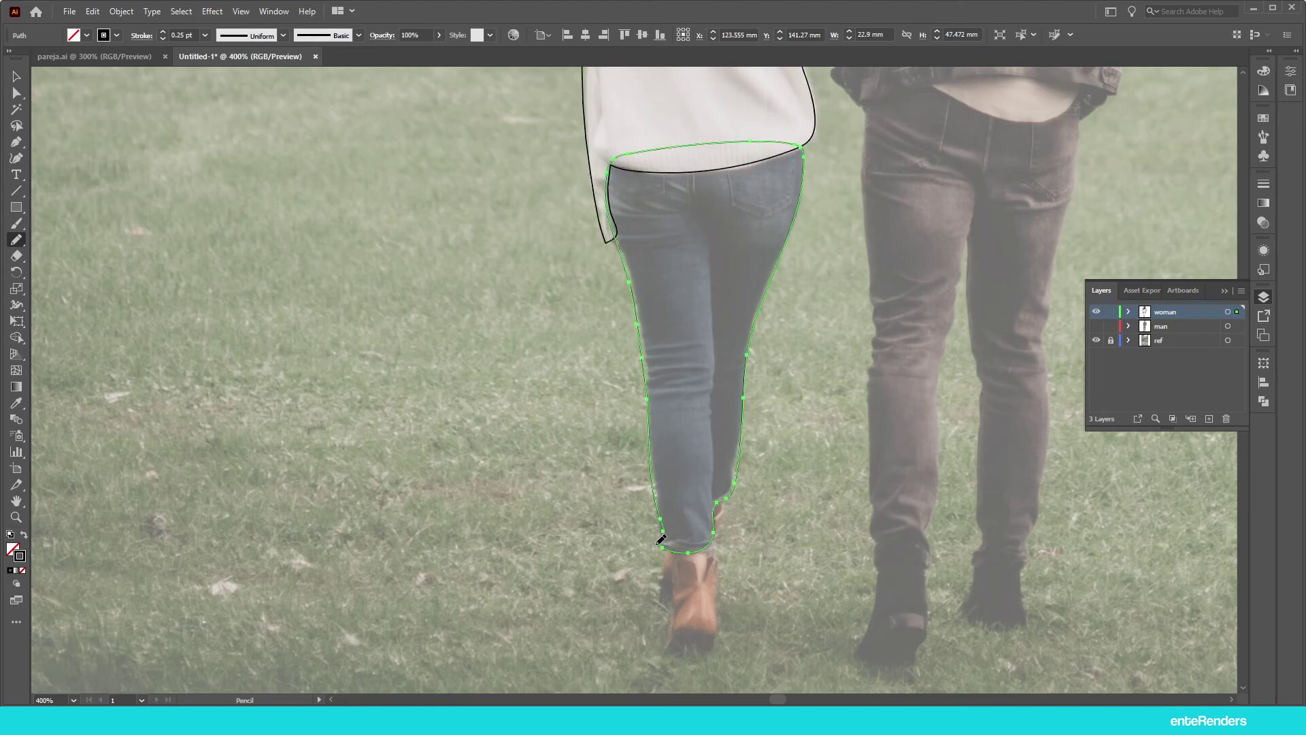
{"action": "key", "text": "ctrl+0"}
{"action": "scroll", "coordinate": [690, 429], "scroll_direction": "up", "scroll_amount": 5}
Step: Outline the boot, from its cuff at the ankle down both sides
{"action": "key", "text": "ctrl+shift+a"}
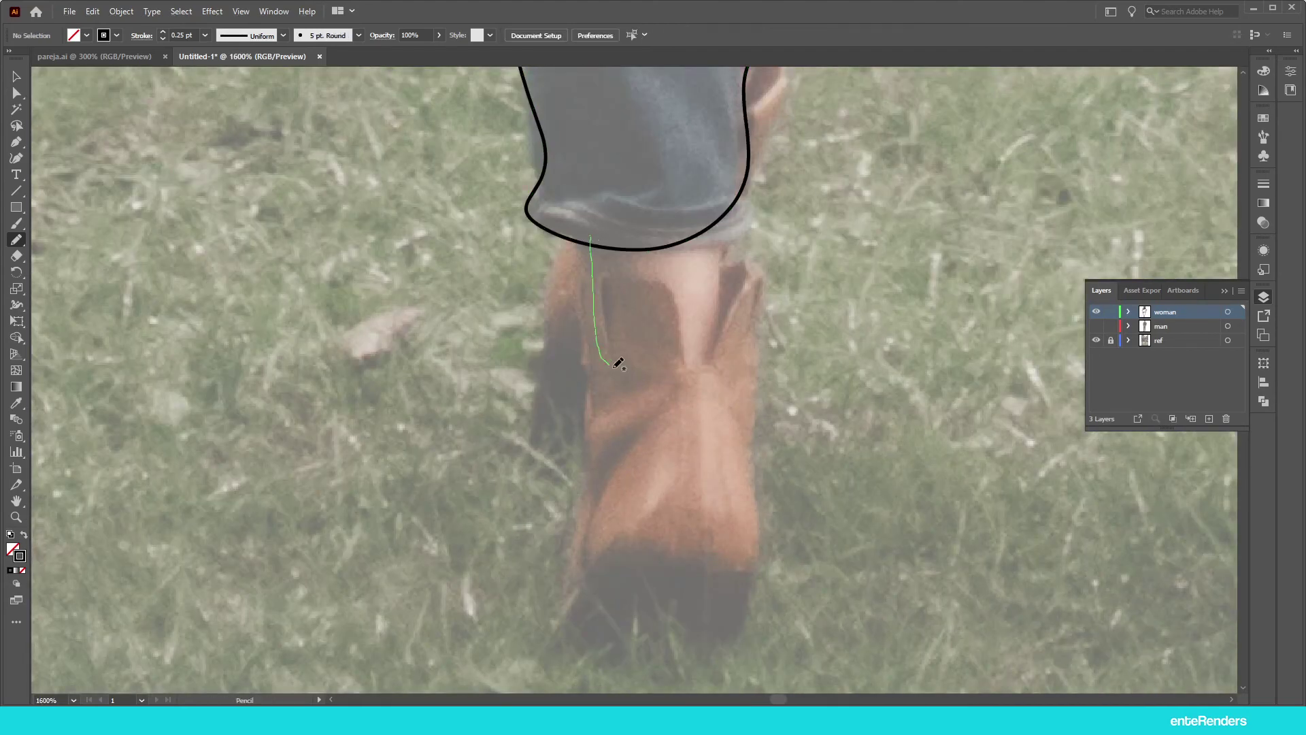
{"action": "left_click_drag", "start_coordinate": [712, 209], "coordinate": [590, 239]}
{"action": "left_click_drag", "start_coordinate": [570, 284], "coordinate": [665, 667]}
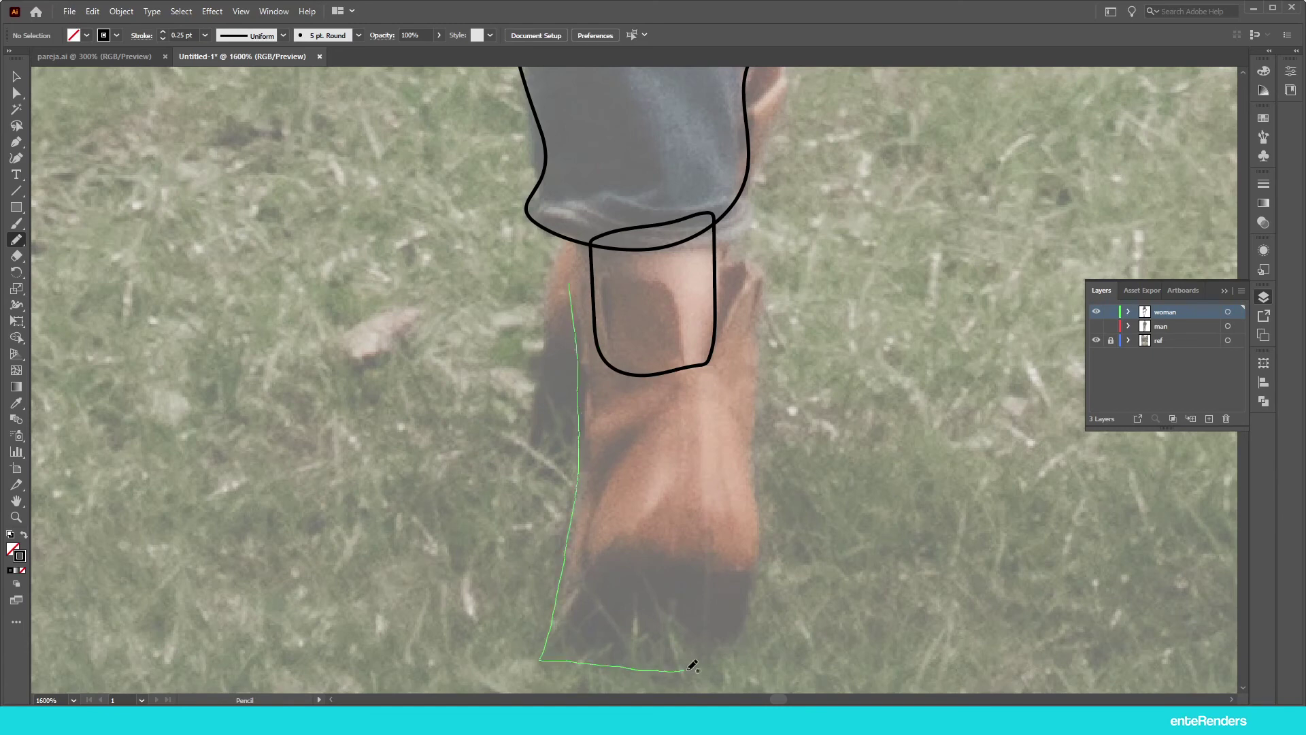
{"action": "left_click_drag", "start_coordinate": [685, 335], "coordinate": [679, 352]}
{"action": "scroll", "coordinate": [599, 125], "scroll_direction": "up", "scroll_amount": 3}
{"action": "scroll", "coordinate": [598, 124], "scroll_direction": "right", "scroll_amount": 2}
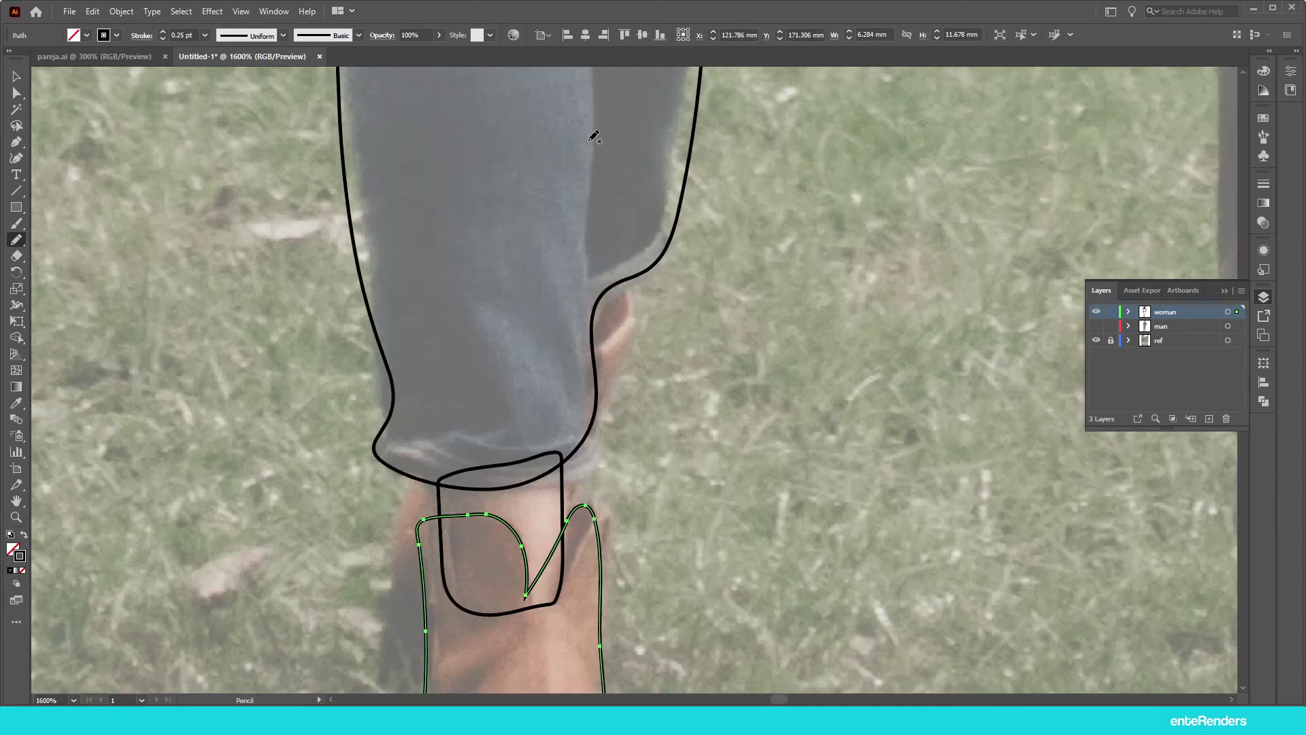
{"action": "scroll", "coordinate": [568, 290], "scroll_direction": "down", "scroll_amount": 3}
{"action": "key", "text": "ctrl+shift+a"}
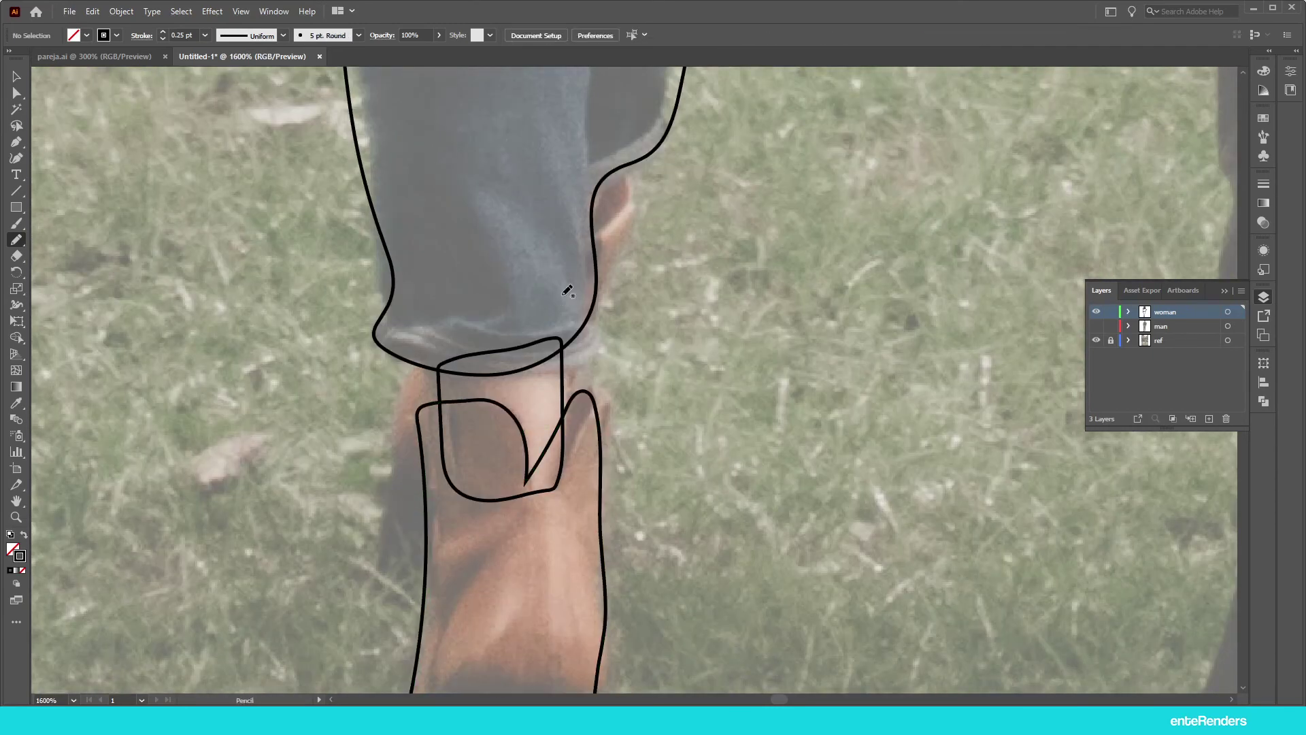
Step: Draw the ankle shape between the jeans and the boot
{"action": "left_click_drag", "start_coordinate": [574, 194], "coordinate": [381, 585]}
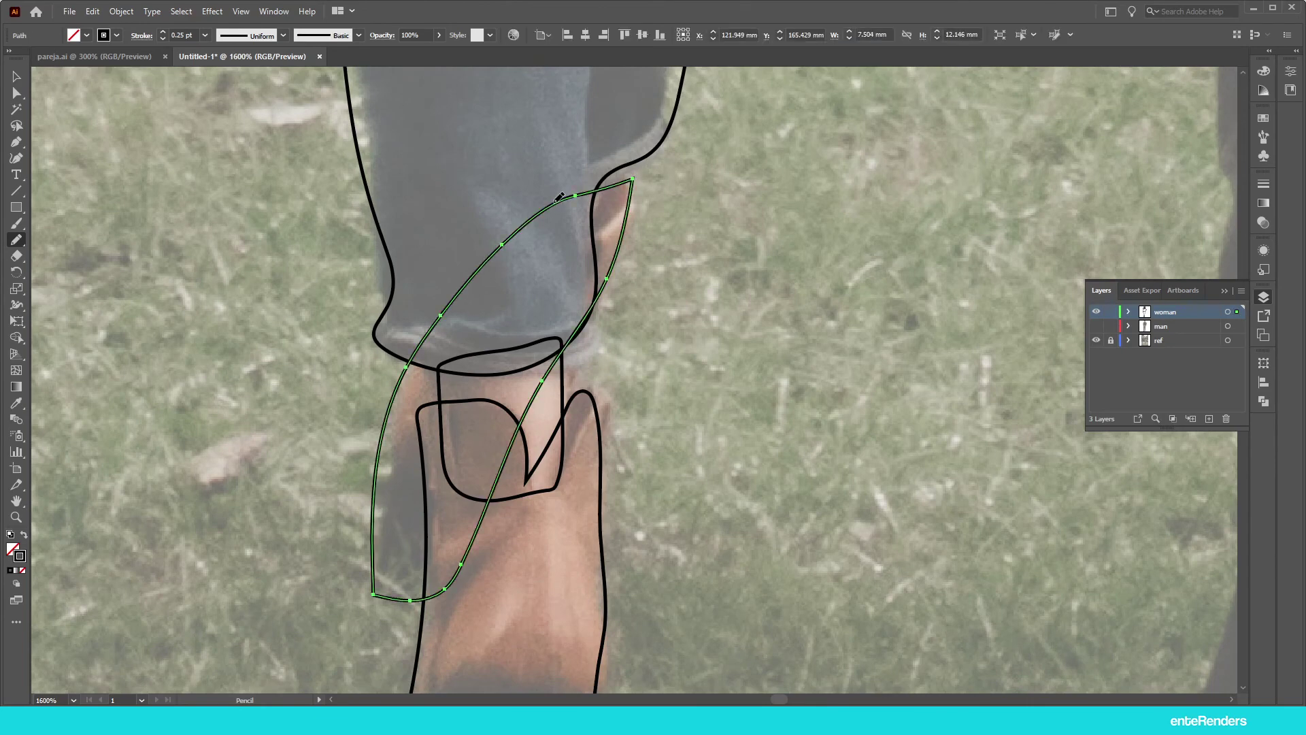
{"action": "key", "text": "ctrl+minus"}
{"action": "key", "text": "ctrl+minus"}
{"action": "key", "text": "ctrl+minus"}
{"action": "scroll", "coordinate": [364, 297], "scroll_direction": "up", "scroll_amount": 5}
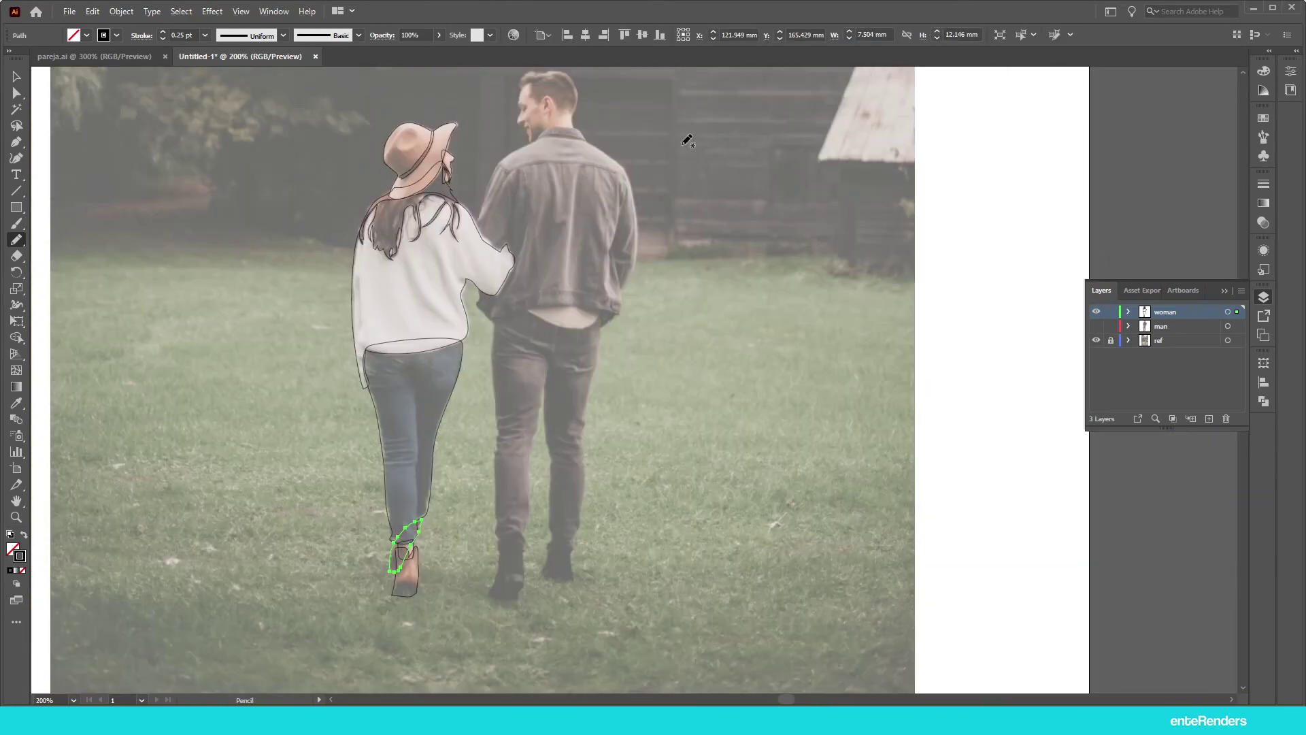
{"action": "scroll", "coordinate": [365, 139], "scroll_direction": "up", "scroll_amount": 3}
{"action": "scroll", "coordinate": [306, 184], "scroll_direction": "down", "scroll_amount": 2}
Step: Fill the hat with a light tan (EAC9AD) based on the photo
{"action": "scroll", "coordinate": [452, 177], "scroll_direction": "up", "scroll_amount": 3}
{"action": "left_click", "coordinate": [392, 223], "text": "ctrl"}
{"action": "key", "text": "i"}
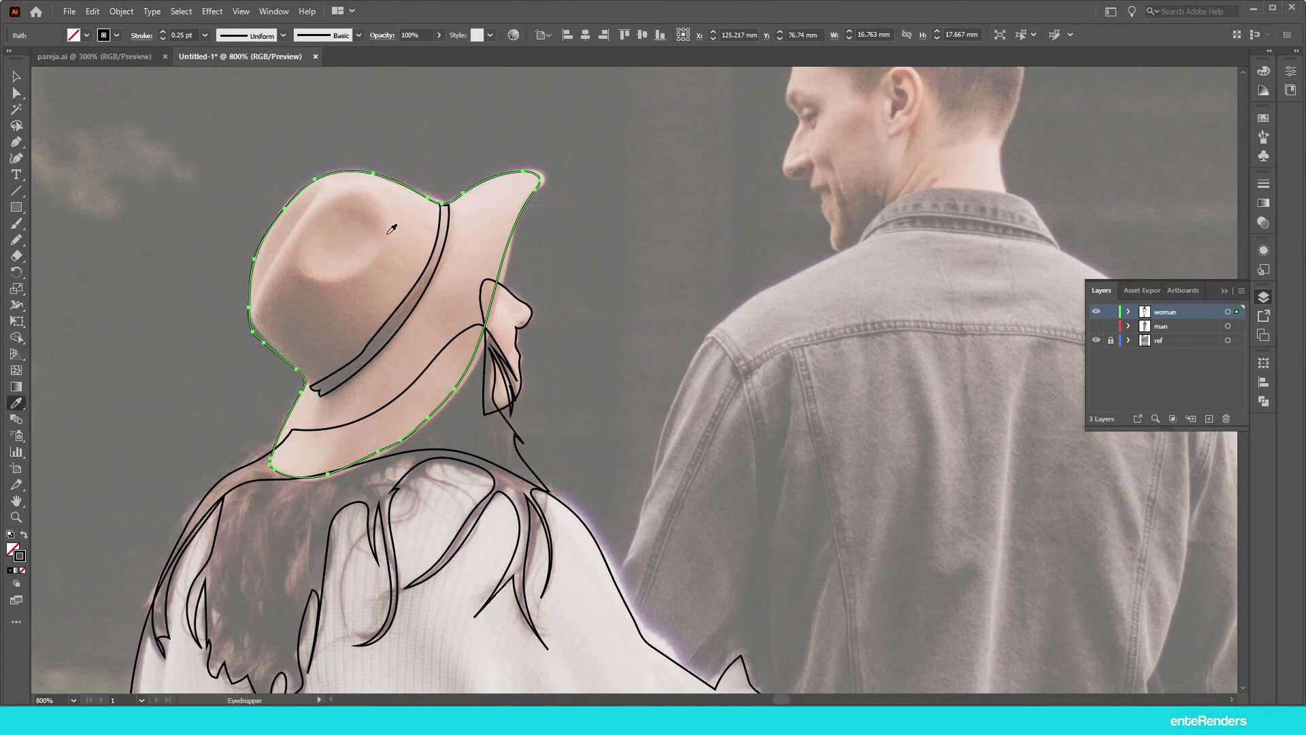
{"action": "double_click", "coordinate": [13, 548]}
{"action": "left_click", "coordinate": [514, 288]}
{"action": "left_click", "coordinate": [665, 433]}
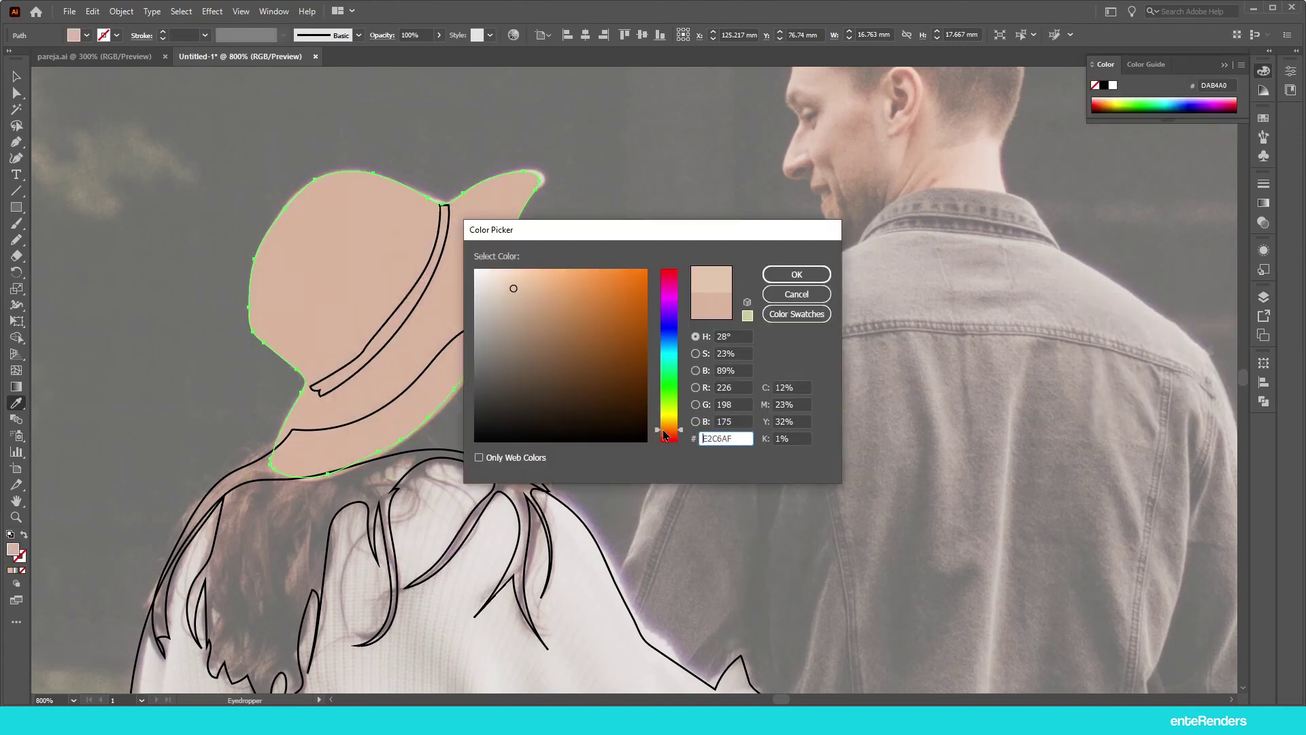
{"action": "left_click", "coordinate": [765, 275]}
{"action": "key", "text": "v"}
Step: Fill the hatband dark brown, 7C6452
{"action": "left_click", "coordinate": [439, 257]}
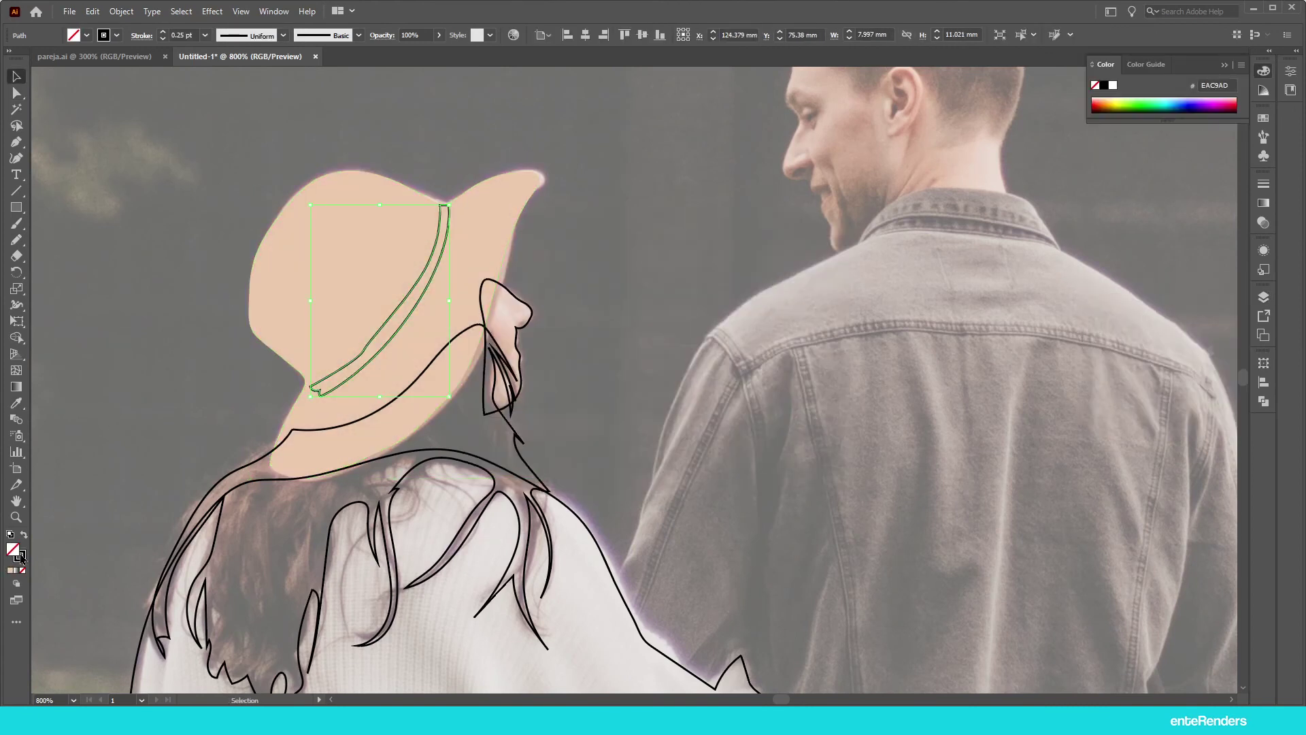
{"action": "key", "text": "i"}
{"action": "left_click", "coordinate": [286, 438]}
{"action": "double_click", "coordinate": [18, 552]}
{"action": "type", "text": "7C6452"}
{"action": "key", "text": "Return"}
Step: Show the 'man' layer again, fill the face with sampled peach skin and send it behind the hat
{"action": "key", "text": "v"}
{"action": "left_click", "coordinate": [529, 309]}
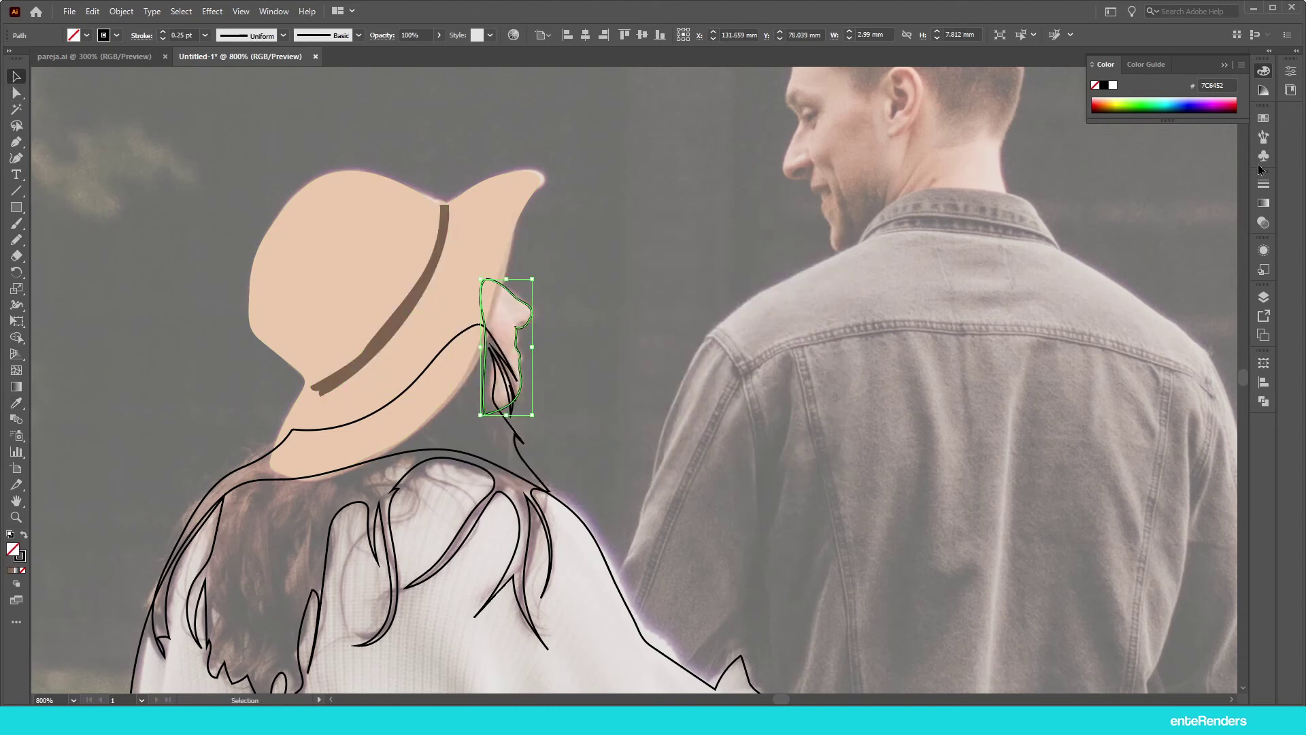
{"action": "left_click", "coordinate": [1263, 119]}
{"action": "left_click", "coordinate": [1263, 296]}
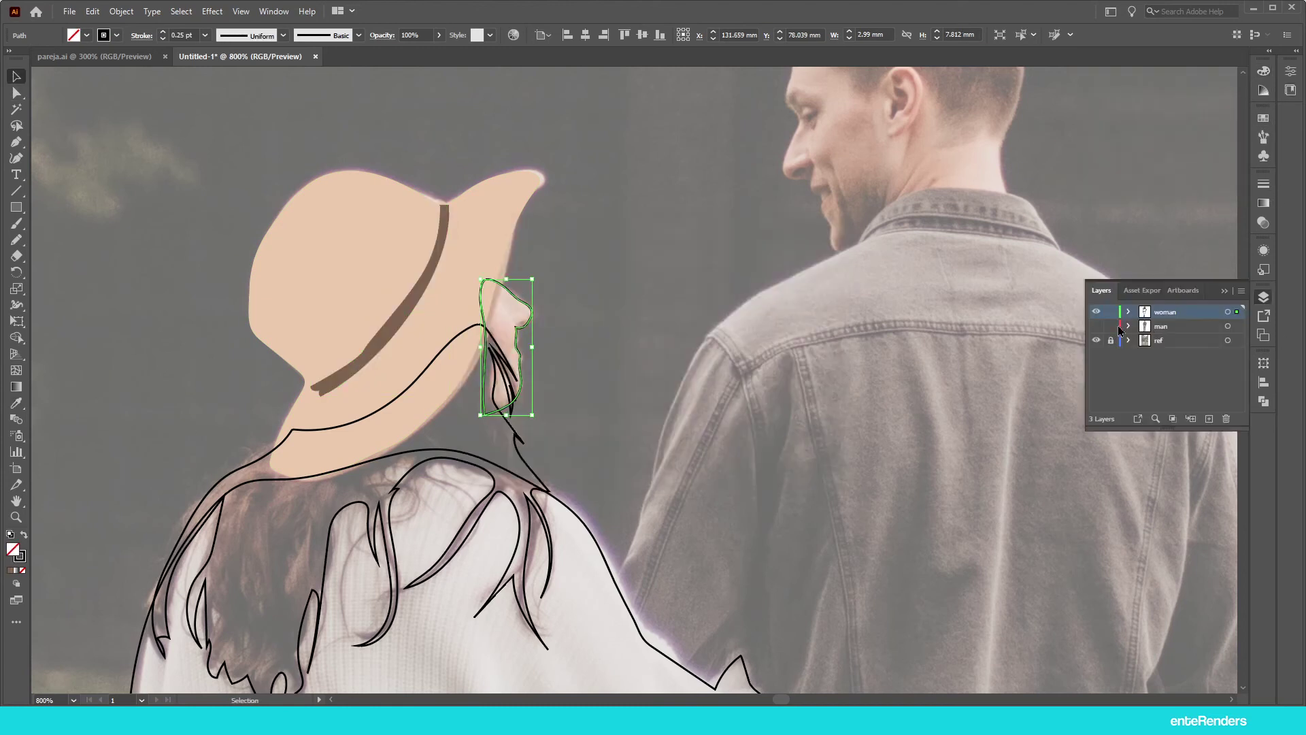
{"action": "left_click", "coordinate": [1096, 325]}
{"action": "key", "text": "i"}
{"action": "left_click", "coordinate": [816, 170]}
{"action": "right_click", "coordinate": [509, 323]}
{"action": "left_click", "coordinate": [687, 615]}
Step: Fill the hair with a reddish brown, 75574E
{"action": "scroll", "coordinate": [562, 279], "scroll_direction": "down", "scroll_amount": 2}
{"action": "left_click", "coordinate": [292, 430], "text": "ctrl"}
{"action": "left_click", "coordinate": [270, 407]}
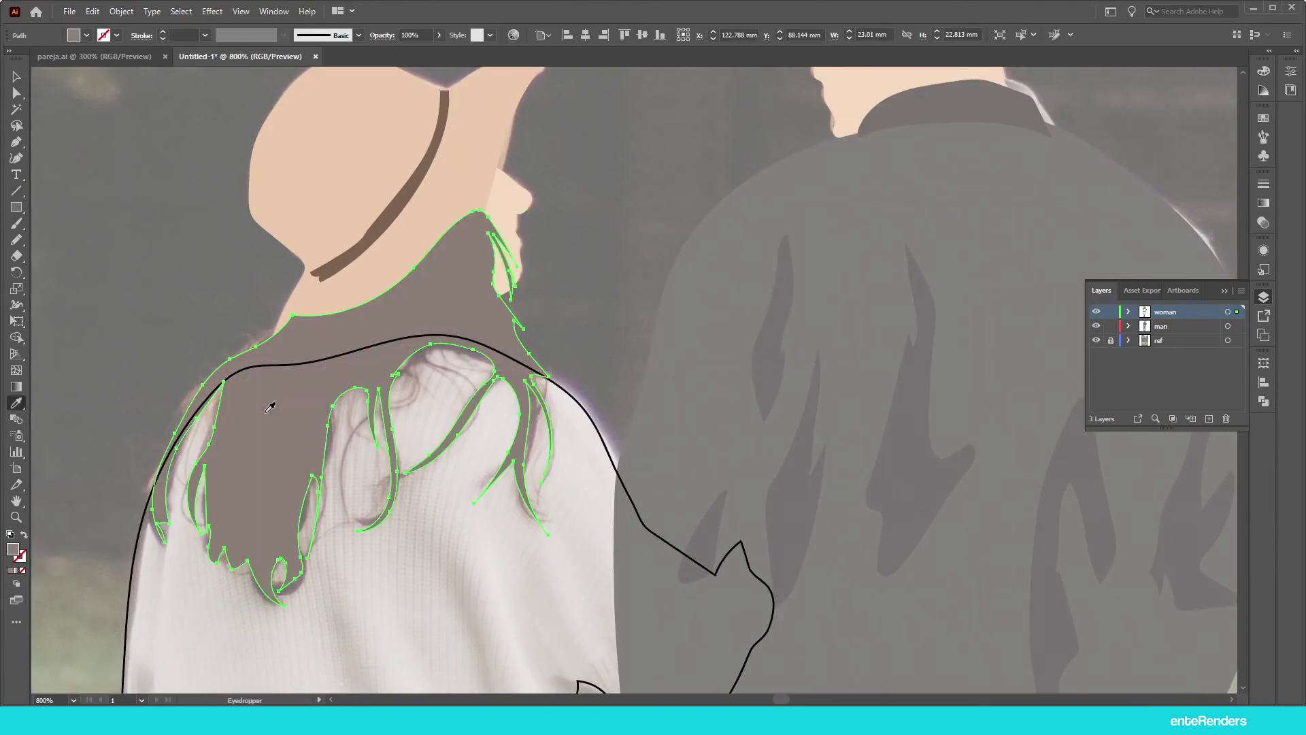
{"action": "double_click", "coordinate": [13, 549]}
{"action": "left_click", "coordinate": [531, 361]}
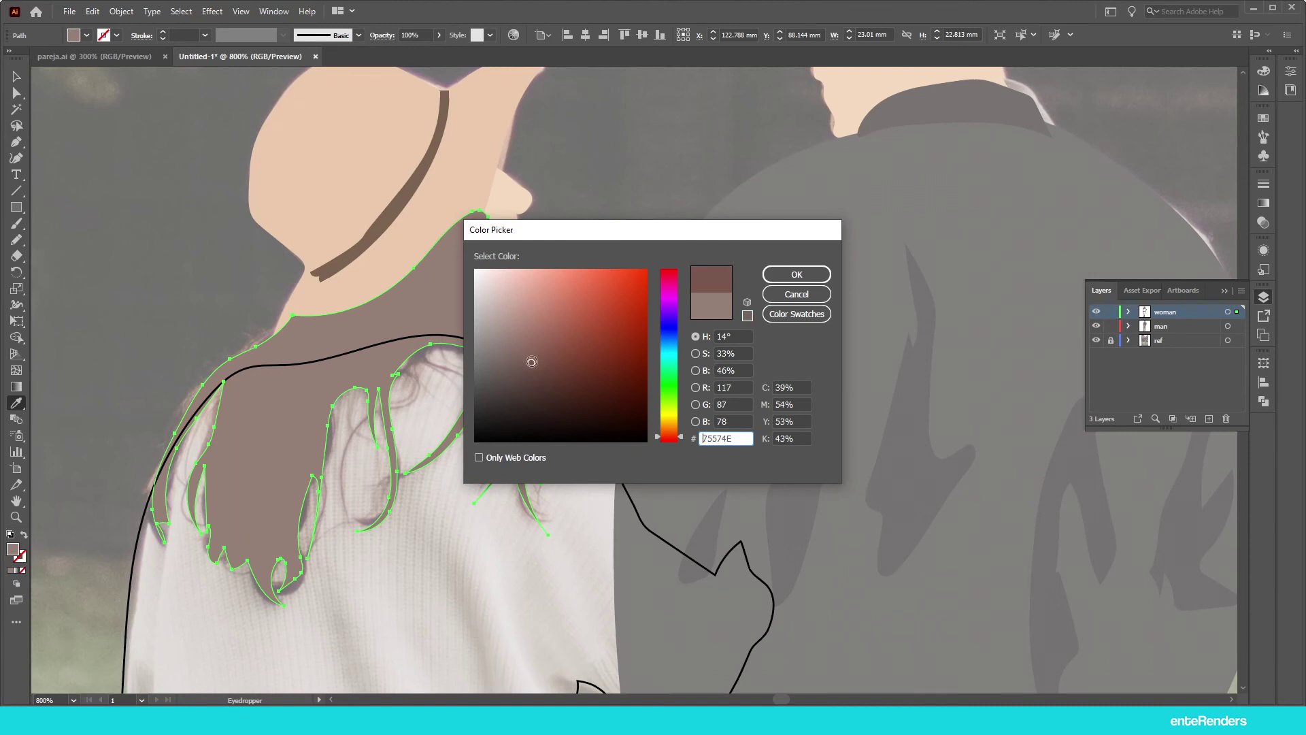
{"action": "key", "text": "Return"}
{"action": "double_click", "coordinate": [13, 549]}
{"action": "key", "text": "Return"}
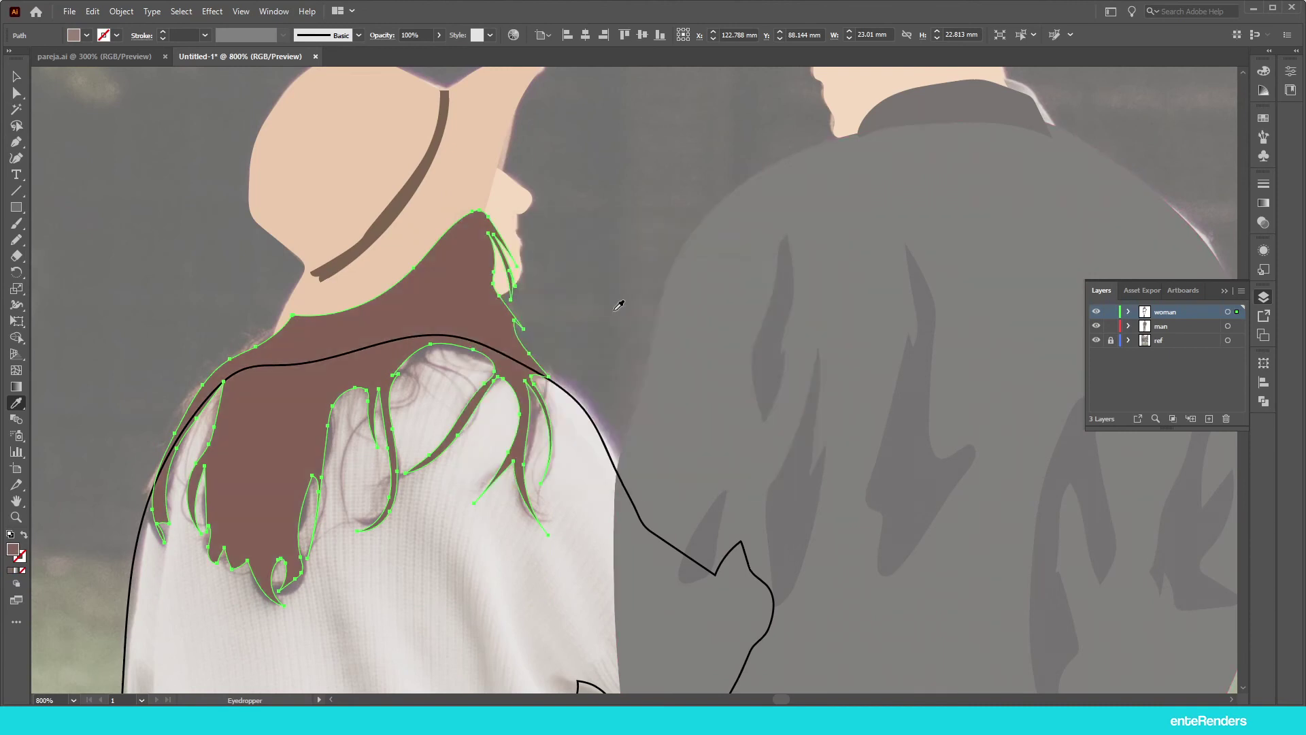
{"action": "key", "text": "v"}
{"action": "right_click", "coordinate": [276, 443]}
Step: Fill the sweater with light grey sampled from the photo
{"action": "left_click", "coordinate": [449, 390]}
{"action": "scroll", "coordinate": [402, 392], "scroll_direction": "down", "scroll_amount": 2}
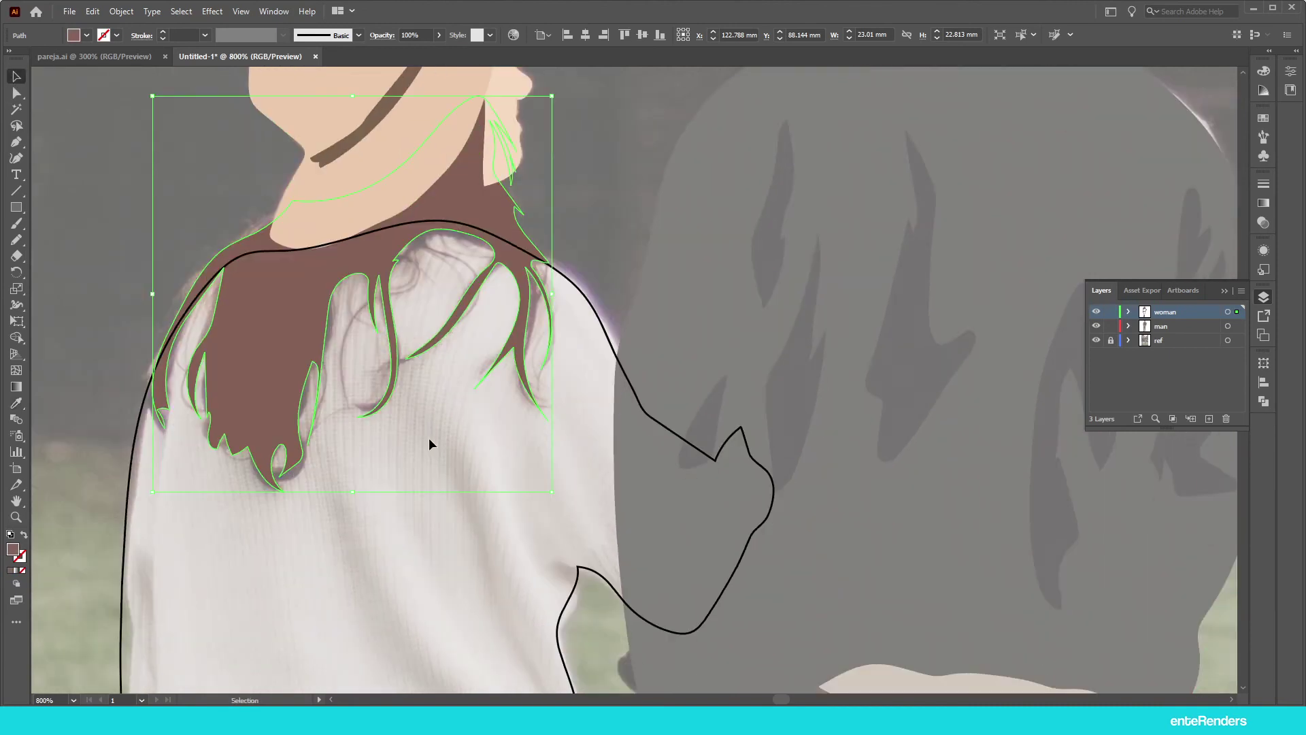
{"action": "key", "text": "i"}
{"action": "left_click", "coordinate": [136, 503]}
Step: Send the sweater behind the hair, then fill the jeans from the photo and send them behind the sweater
{"action": "right_click", "coordinate": [263, 83]}
{"action": "left_click", "coordinate": [537, 374]}
{"action": "scroll", "coordinate": [433, 342], "scroll_direction": "down", "scroll_amount": 3}
{"action": "scroll", "coordinate": [226, 469], "scroll_direction": "down", "scroll_amount": 5}
{"action": "left_click", "coordinate": [227, 469]}
{"action": "right_click", "coordinate": [242, 336]}
{"action": "left_click", "coordinate": [436, 631]}
{"action": "scroll", "coordinate": [408, 408], "scroll_direction": "down", "scroll_amount": 5}
Step: Fill the boot brown from the photo and send the filled ankle shape behind the jeans
{"action": "left_click", "coordinate": [357, 531]}
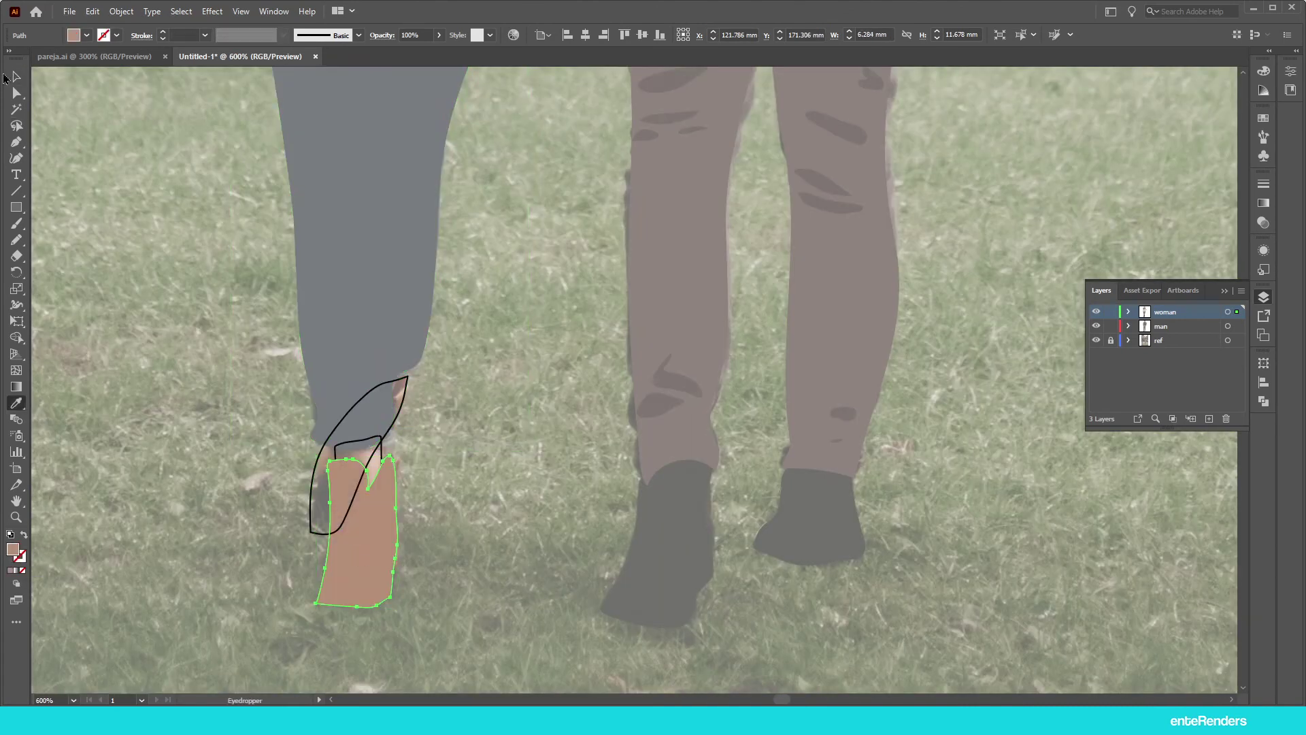
{"action": "left_click", "coordinate": [403, 386]}
{"action": "key", "text": "i"}
{"action": "left_click", "coordinate": [357, 544]}
{"action": "double_click", "coordinate": [13, 548]}
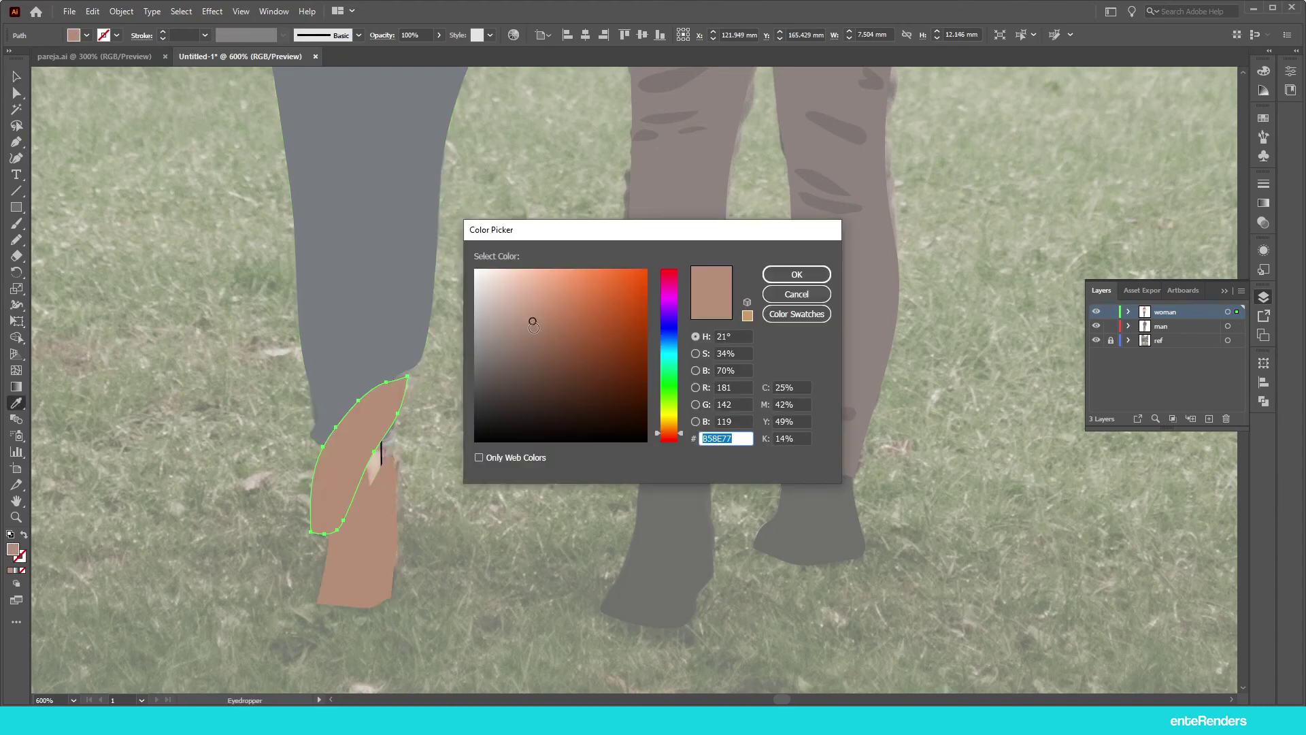
{"action": "left_click", "coordinate": [793, 272]}
{"action": "right_click", "coordinate": [361, 123]}
{"action": "left_click", "coordinate": [544, 440]}
Step: Sample the skin colour onto the small ankle shape
{"action": "left_click", "coordinate": [394, 431], "text": "ctrl"}
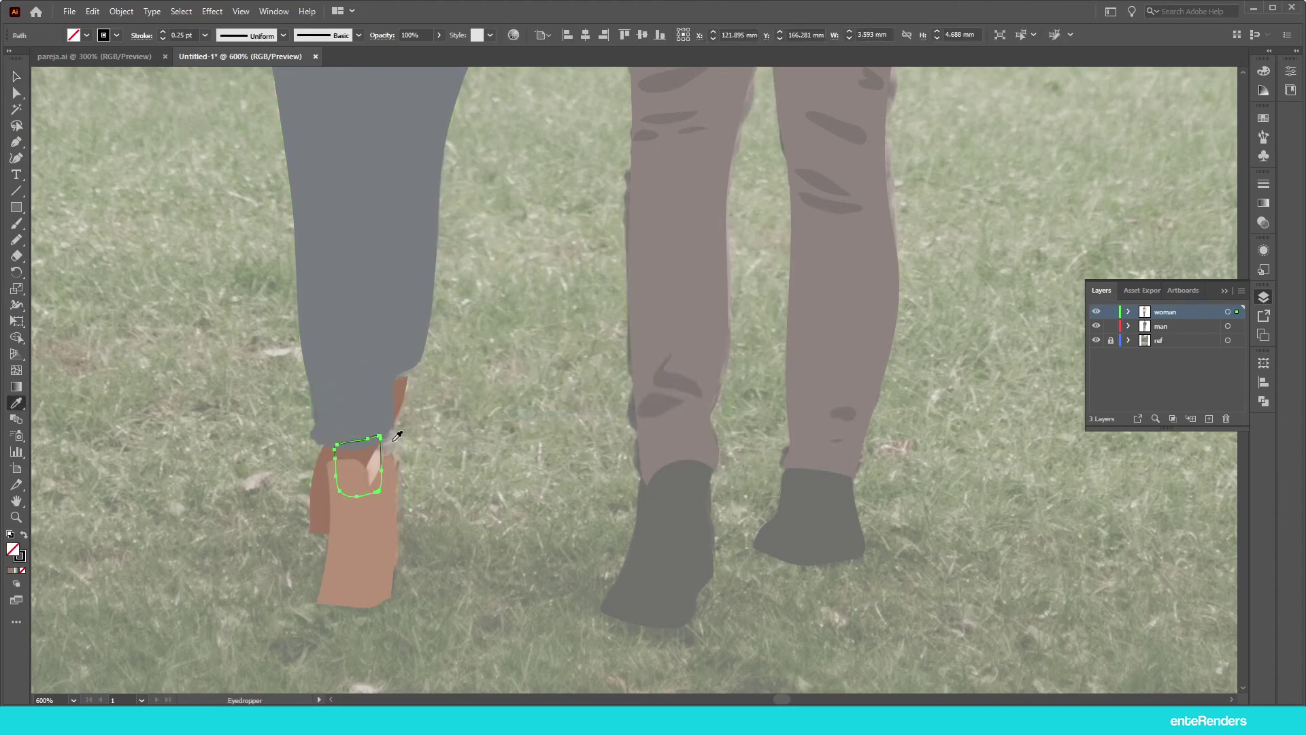
{"action": "key", "text": "ctrl+minus"}
{"action": "key", "text": "ctrl+minus"}
{"action": "left_click", "coordinate": [430, 90]}
{"action": "key", "text": "ctrl+plus"}
{"action": "key", "text": "ctrl+plus"}
{"action": "key", "text": "ctrl+plus"}
{"action": "key", "text": "v"}
{"action": "key", "text": "ctrl+shift+a"}
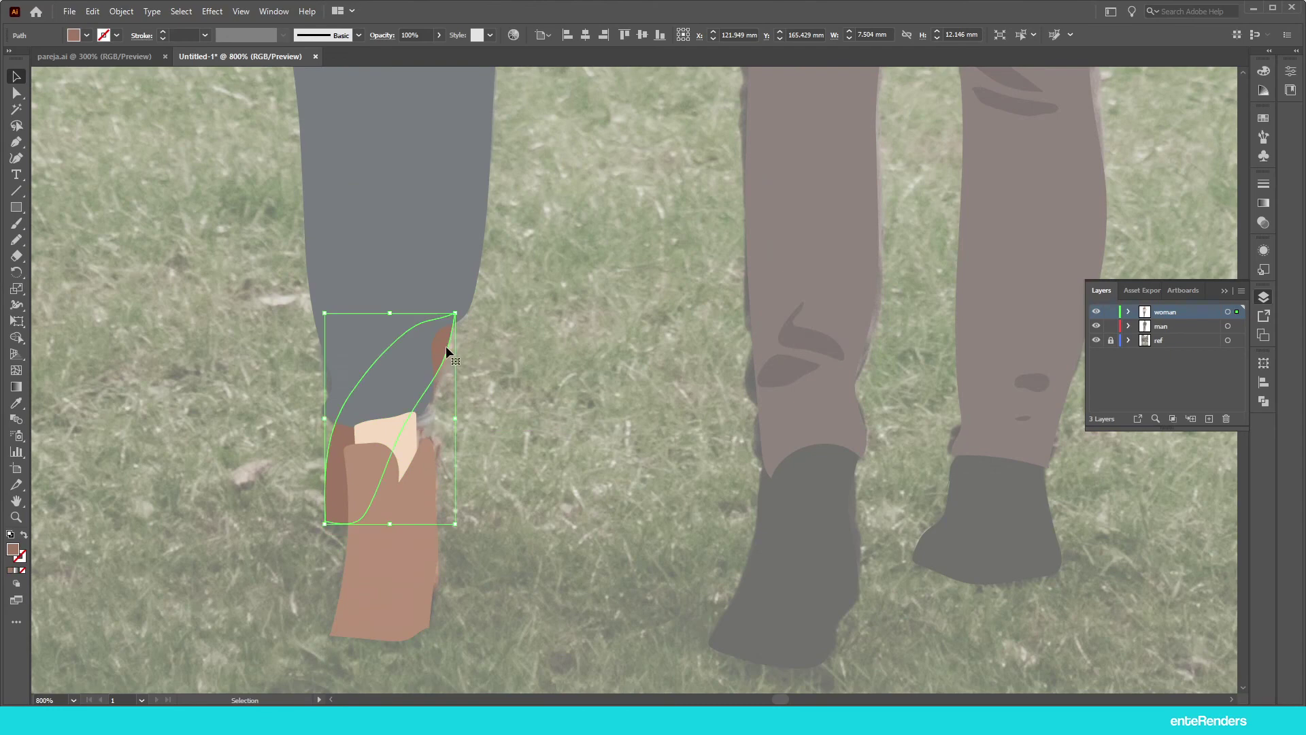
{"action": "scroll", "coordinate": [411, 311], "scroll_direction": "down", "scroll_amount": 5}
Step: Move the ref photo layer above the woman and man layers, then make woman active
{"action": "scroll", "coordinate": [449, 368], "scroll_direction": "up", "scroll_amount": 3}
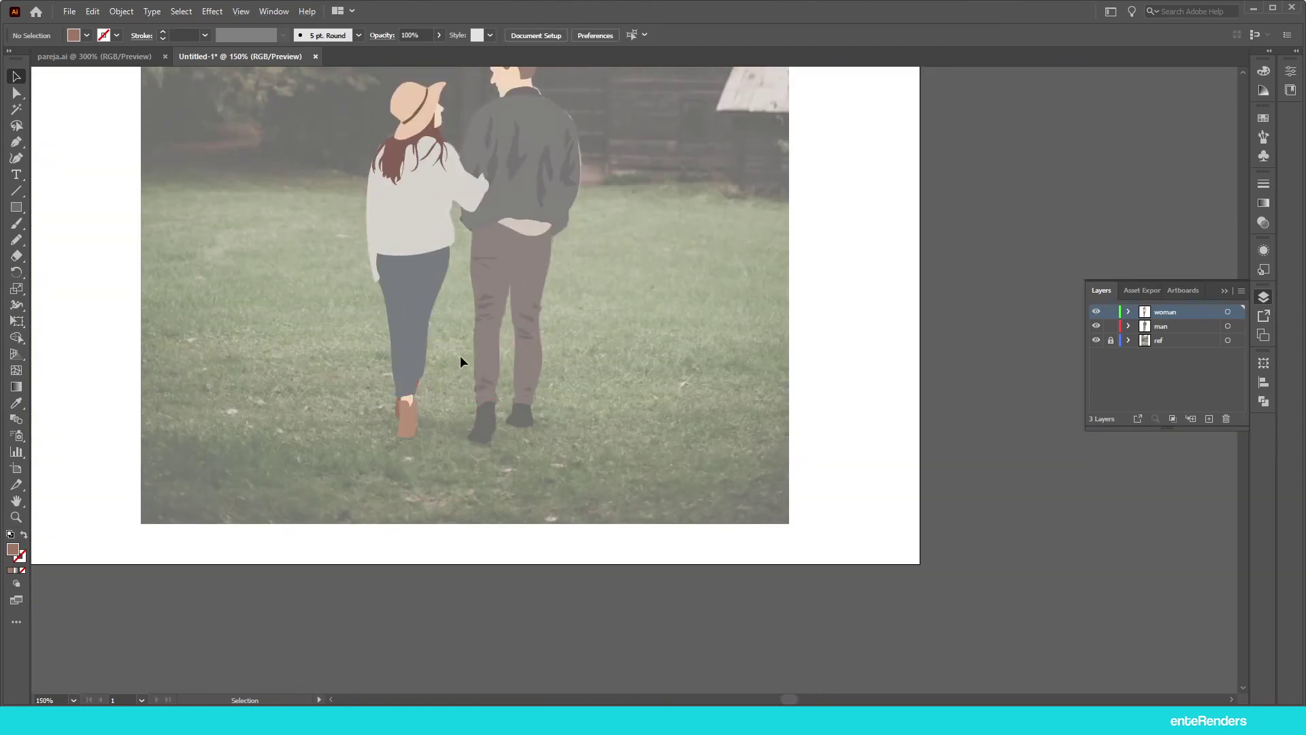
{"action": "scroll", "coordinate": [452, 306], "scroll_direction": "up", "scroll_amount": 2}
{"action": "scroll", "coordinate": [418, 191], "scroll_direction": "up", "scroll_amount": 1}
{"action": "scroll", "coordinate": [417, 192], "scroll_direction": "up", "scroll_amount": 1}
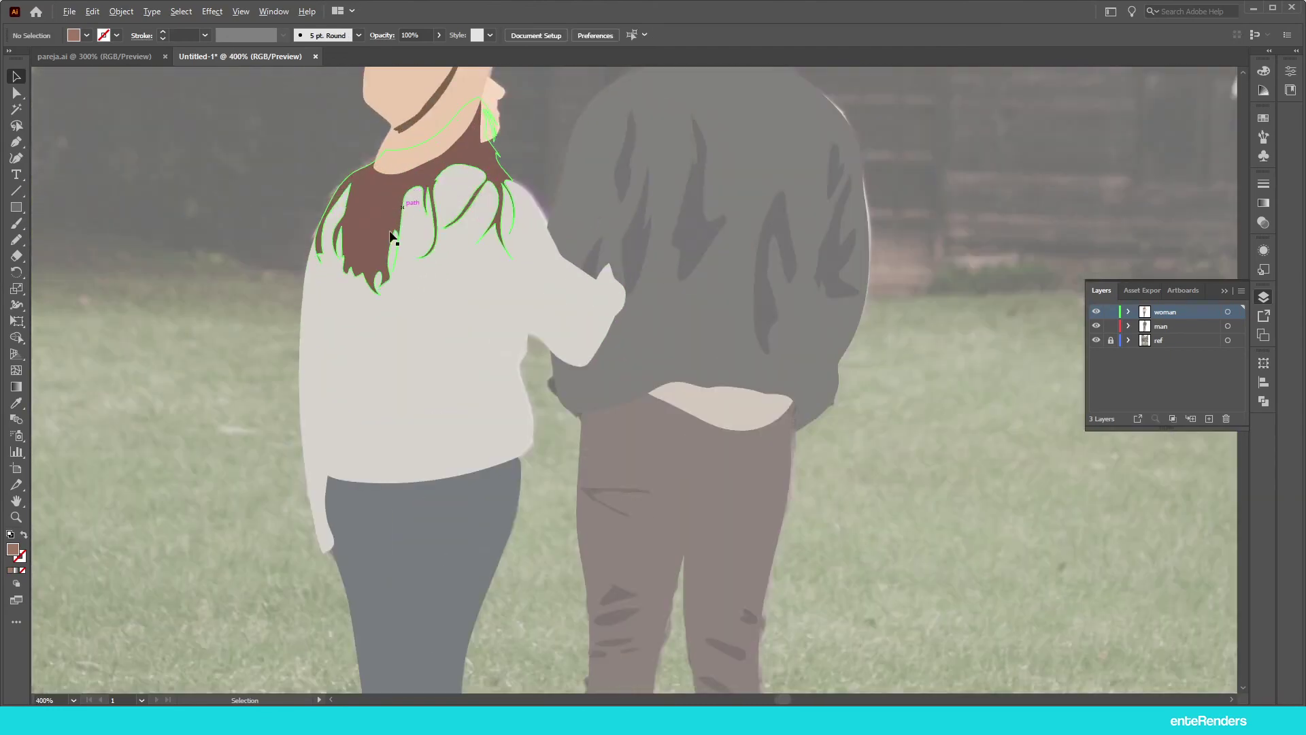
{"action": "scroll", "coordinate": [344, 282], "scroll_direction": "up", "scroll_amount": 1}
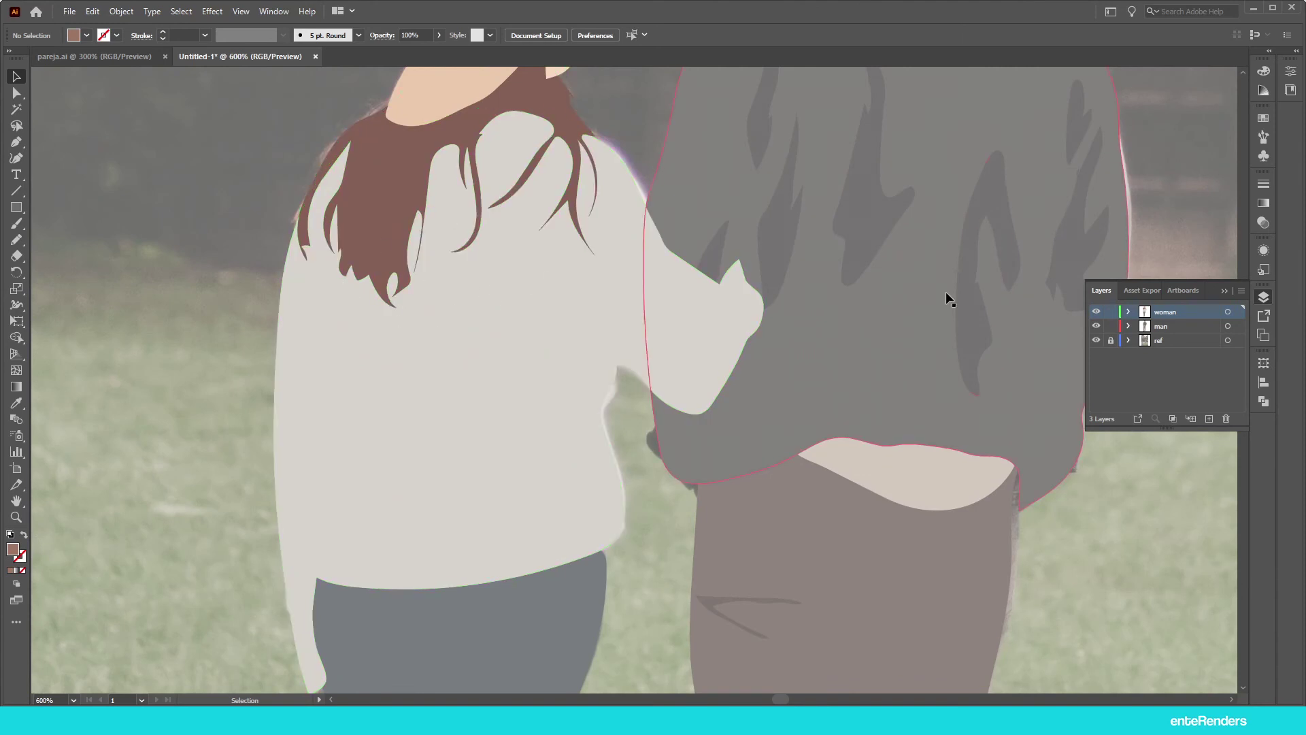
{"action": "left_click", "coordinate": [1159, 340]}
{"action": "left_click", "coordinate": [1169, 311], "text": "shift"}
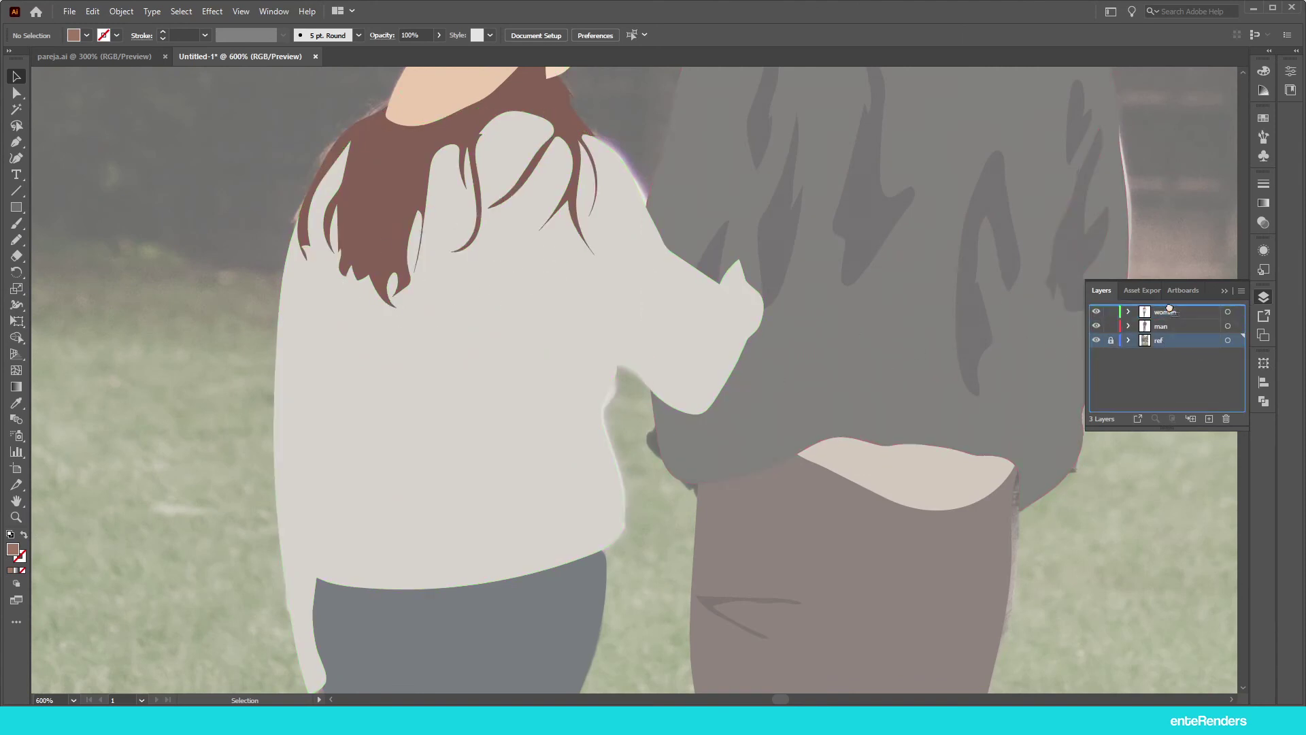
{"action": "left_click_drag", "start_coordinate": [1158, 340], "coordinate": [1172, 312]}
{"action": "left_click", "coordinate": [1166, 326]}
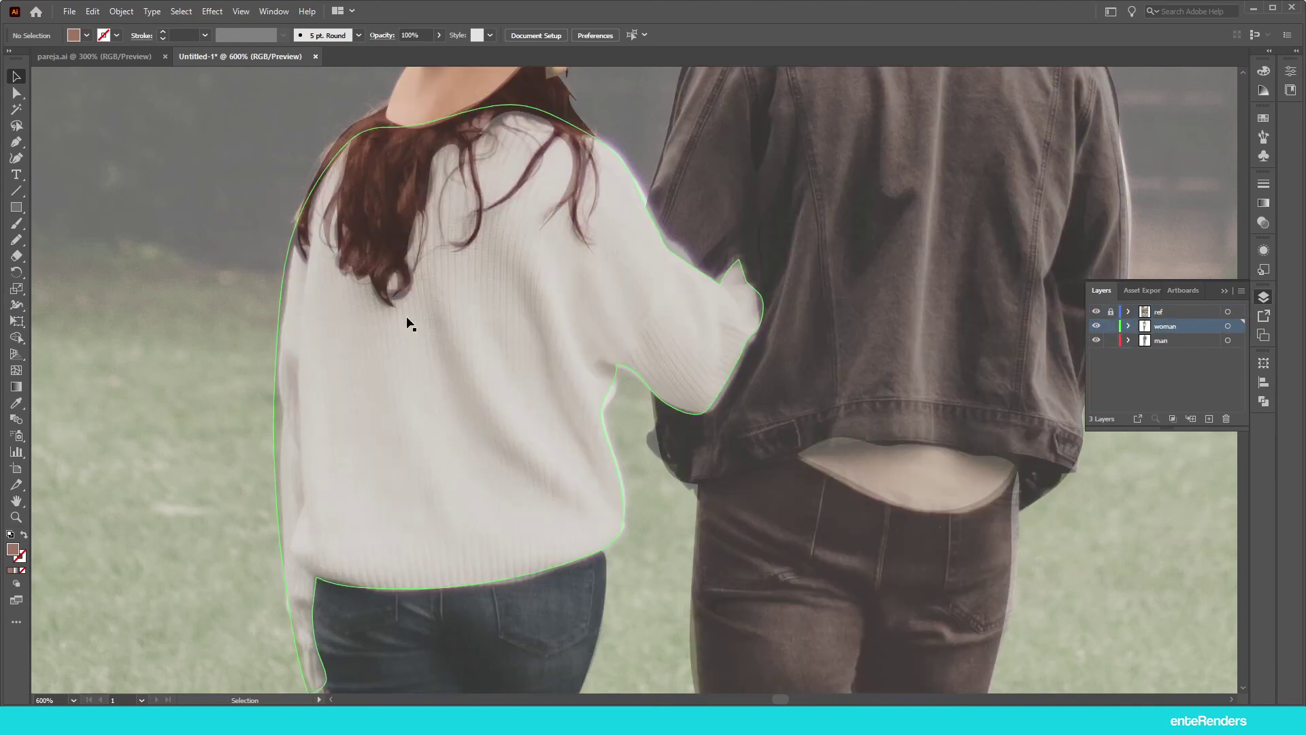
Step: Set up the Pencil with a black stroke and no fill
{"action": "key", "text": "n"}
{"action": "left_click", "coordinate": [22, 537]}
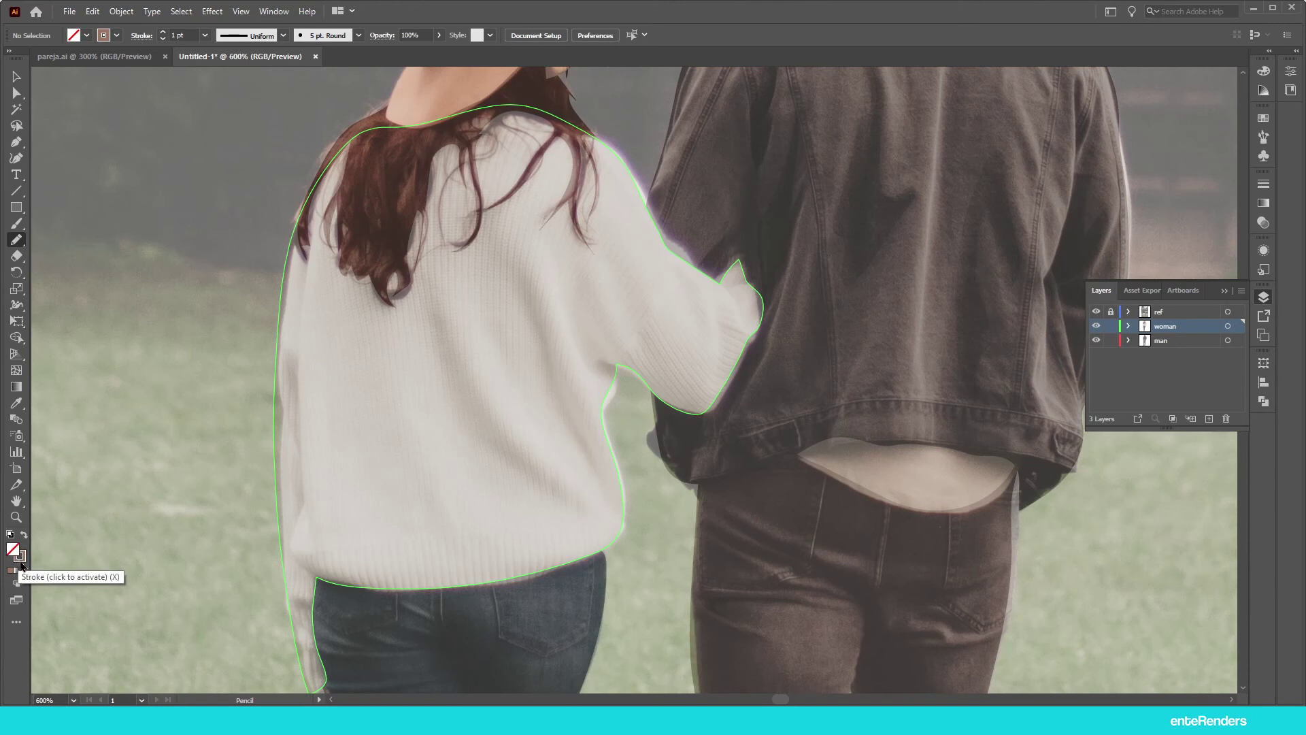
{"action": "double_click", "coordinate": [23, 563]}
{"action": "left_click", "coordinate": [477, 436]}
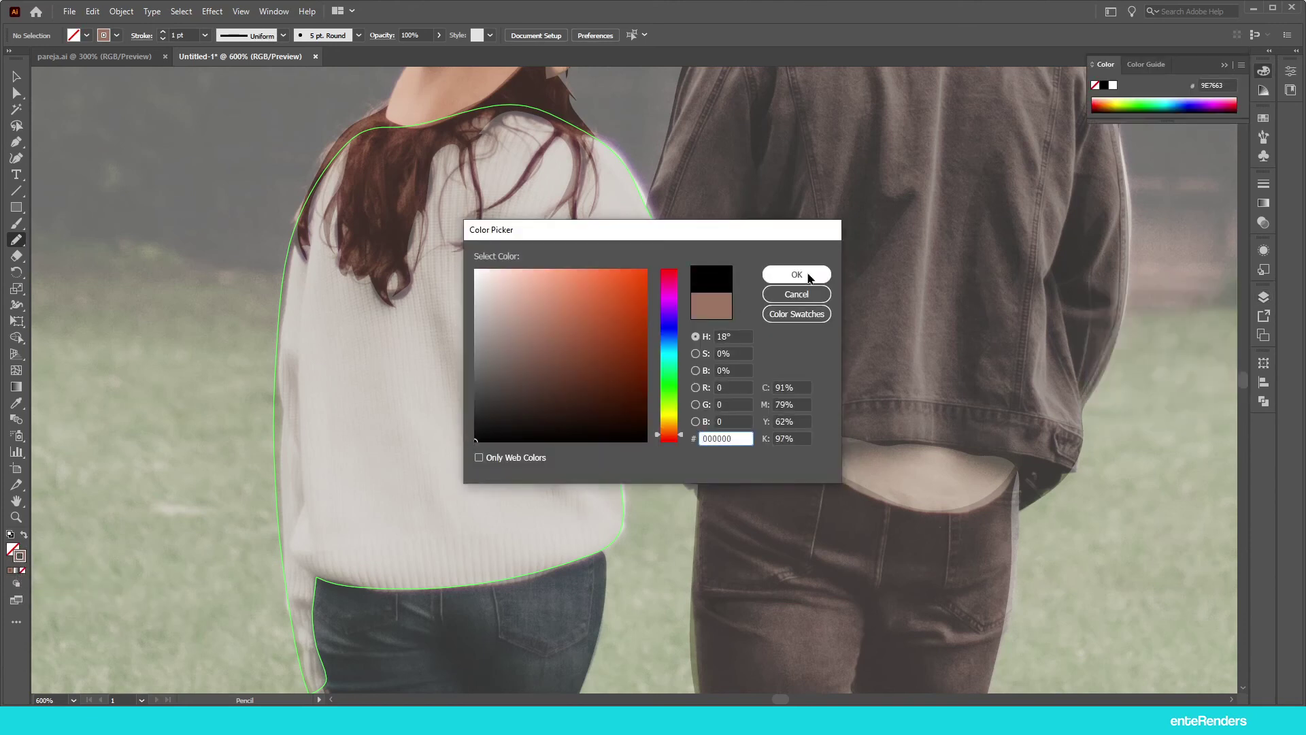
{"action": "left_click", "coordinate": [793, 273]}
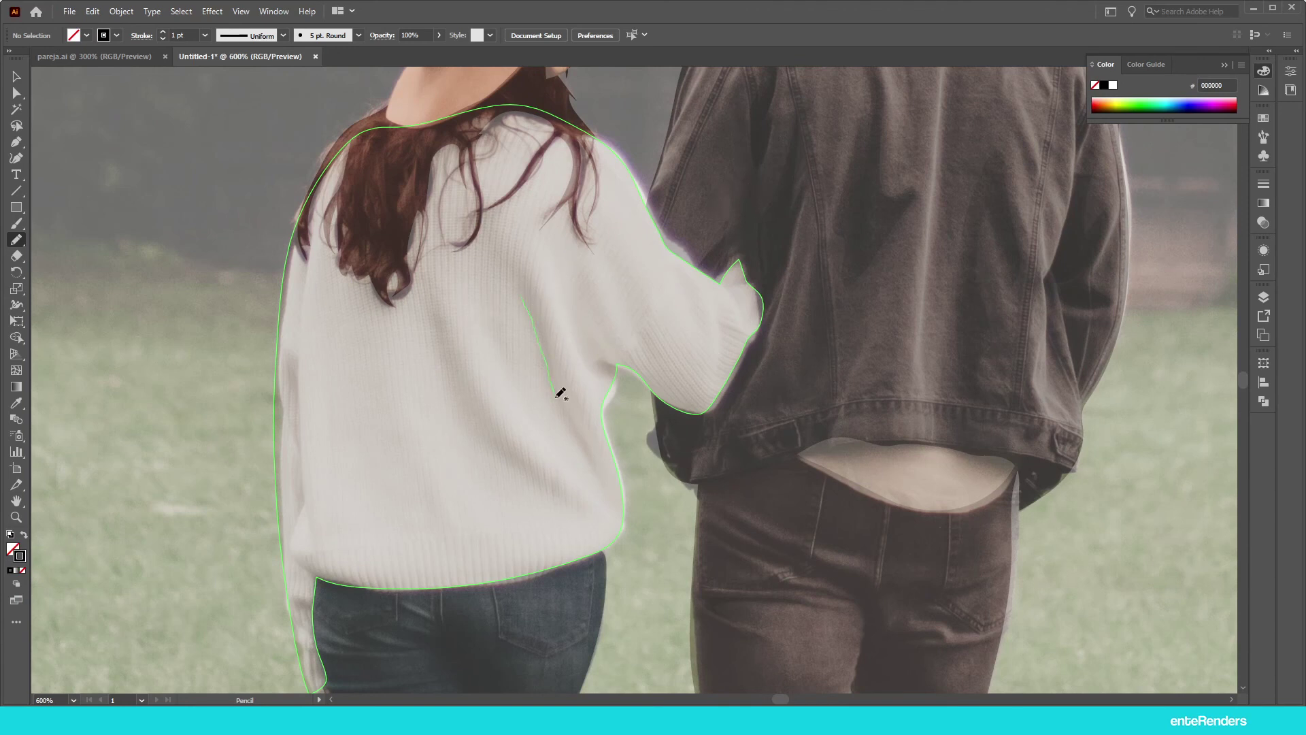
Step: Sketch fold lines across the woman's sweater back and sleeve cuffs
{"action": "left_click_drag", "start_coordinate": [567, 375], "coordinate": [557, 308]}
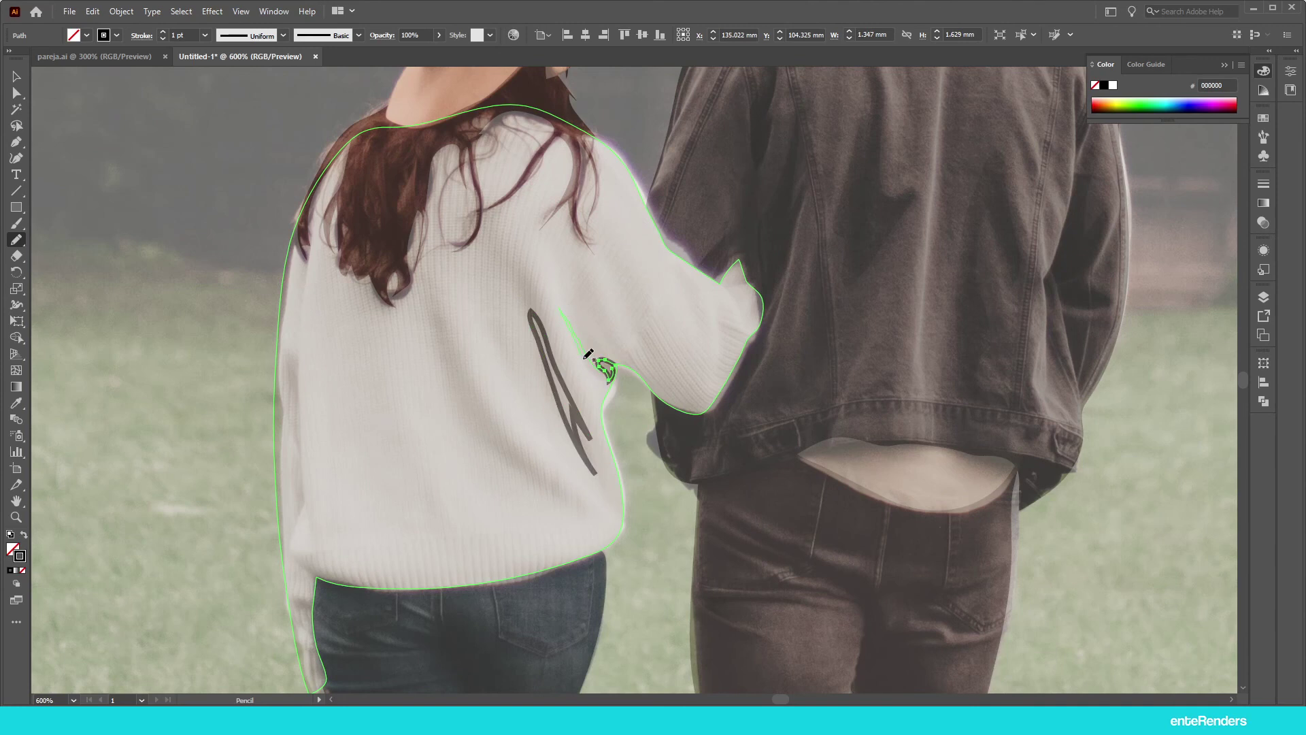
{"action": "left_click_drag", "start_coordinate": [724, 286], "coordinate": [731, 299]}
{"action": "left_click_drag", "start_coordinate": [435, 310], "coordinate": [488, 402]}
{"action": "left_click_drag", "start_coordinate": [443, 326], "coordinate": [439, 314]}
{"action": "left_click_drag", "start_coordinate": [293, 370], "coordinate": [294, 388]}
{"action": "left_click_drag", "start_coordinate": [304, 440], "coordinate": [286, 361]}
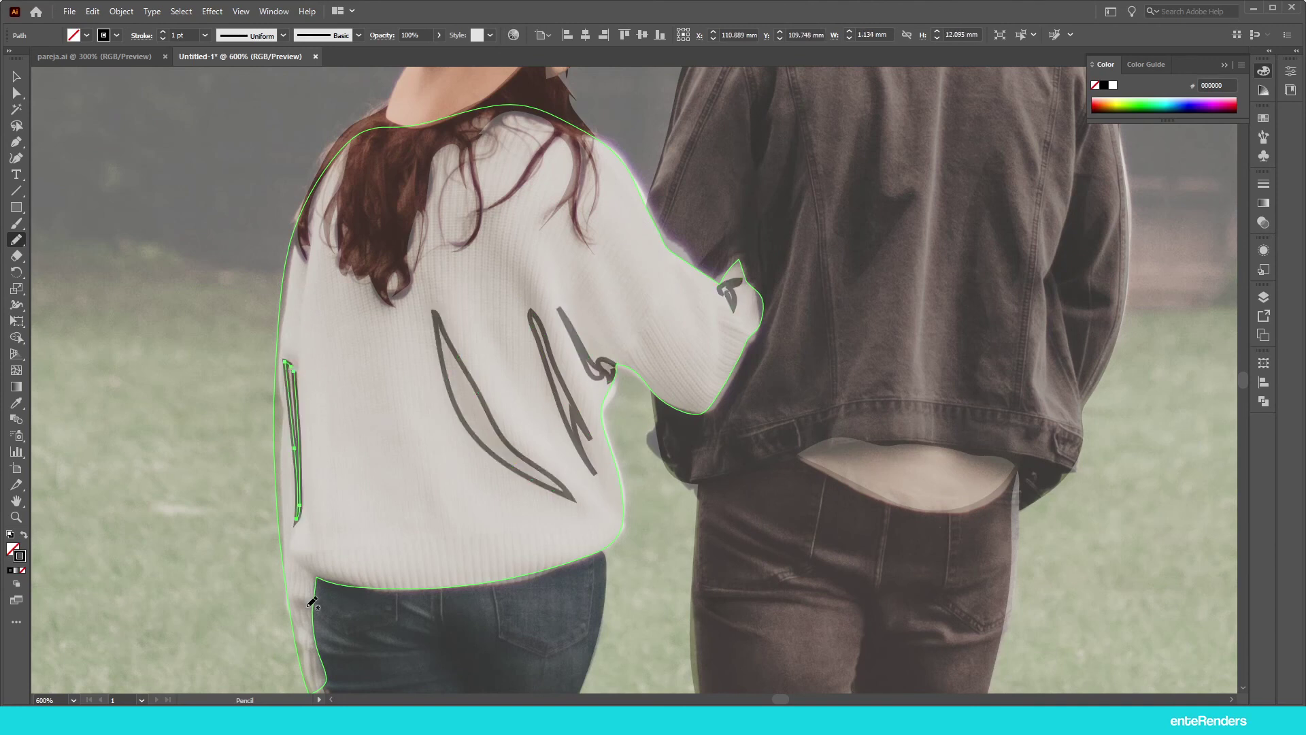
{"action": "left_click_drag", "start_coordinate": [318, 636], "coordinate": [299, 603]}
Step: Scribble rips on the jeans thigh, knee and near the waistband
{"action": "scroll", "coordinate": [493, 252], "scroll_direction": "down", "scroll_amount": 8}
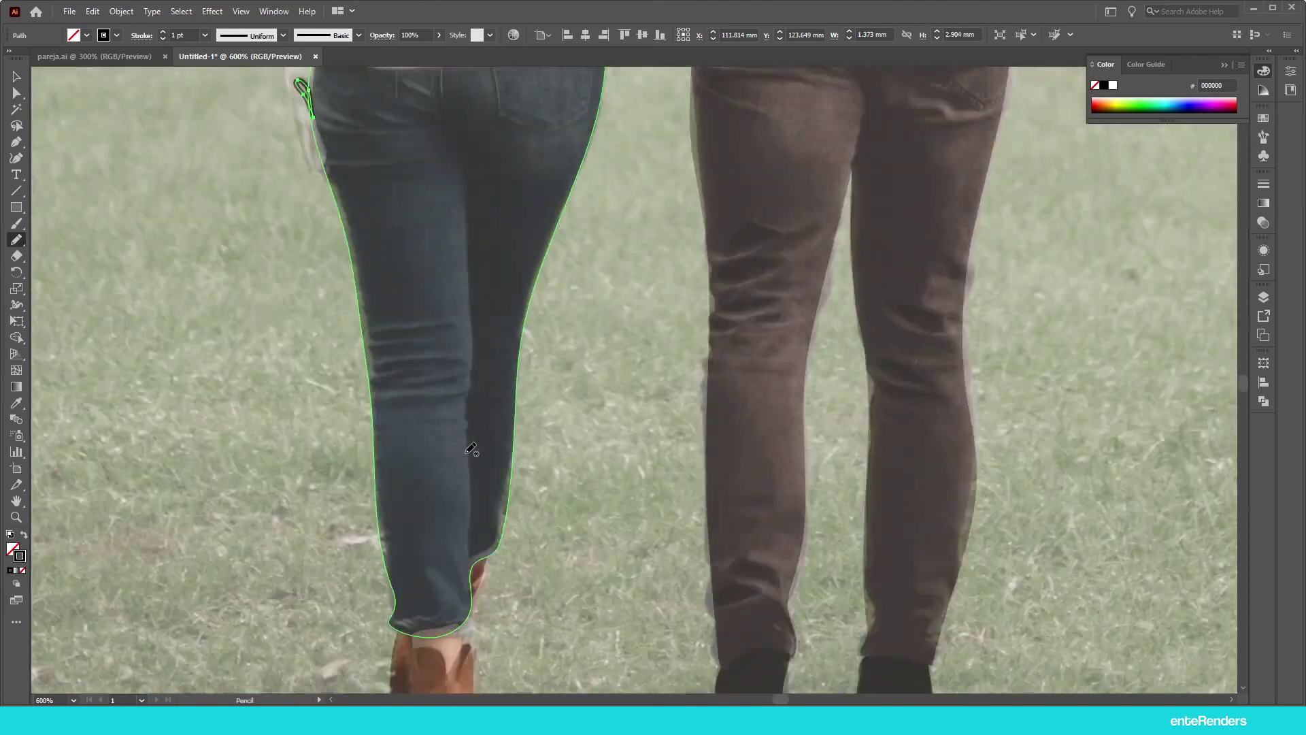
{"action": "mouse_move", "coordinate": [420, 329]}
{"action": "left_mouse_down"}
{"action": "mouse_move", "coordinate": [368, 334]}
{"action": "mouse_move", "coordinate": [373, 354]}
{"action": "left_mouse_up"}
{"action": "mouse_move", "coordinate": [374, 372]}
{"action": "left_mouse_down"}
{"action": "mouse_move", "coordinate": [397, 365]}
{"action": "mouse_move", "coordinate": [375, 402]}
{"action": "left_mouse_up"}
{"action": "scroll", "coordinate": [459, 301], "scroll_direction": "up", "scroll_amount": 2}
{"action": "mouse_move", "coordinate": [412, 153]}
{"action": "left_mouse_down"}
{"action": "mouse_move", "coordinate": [398, 176]}
{"action": "mouse_move", "coordinate": [333, 185]}
{"action": "left_mouse_up"}
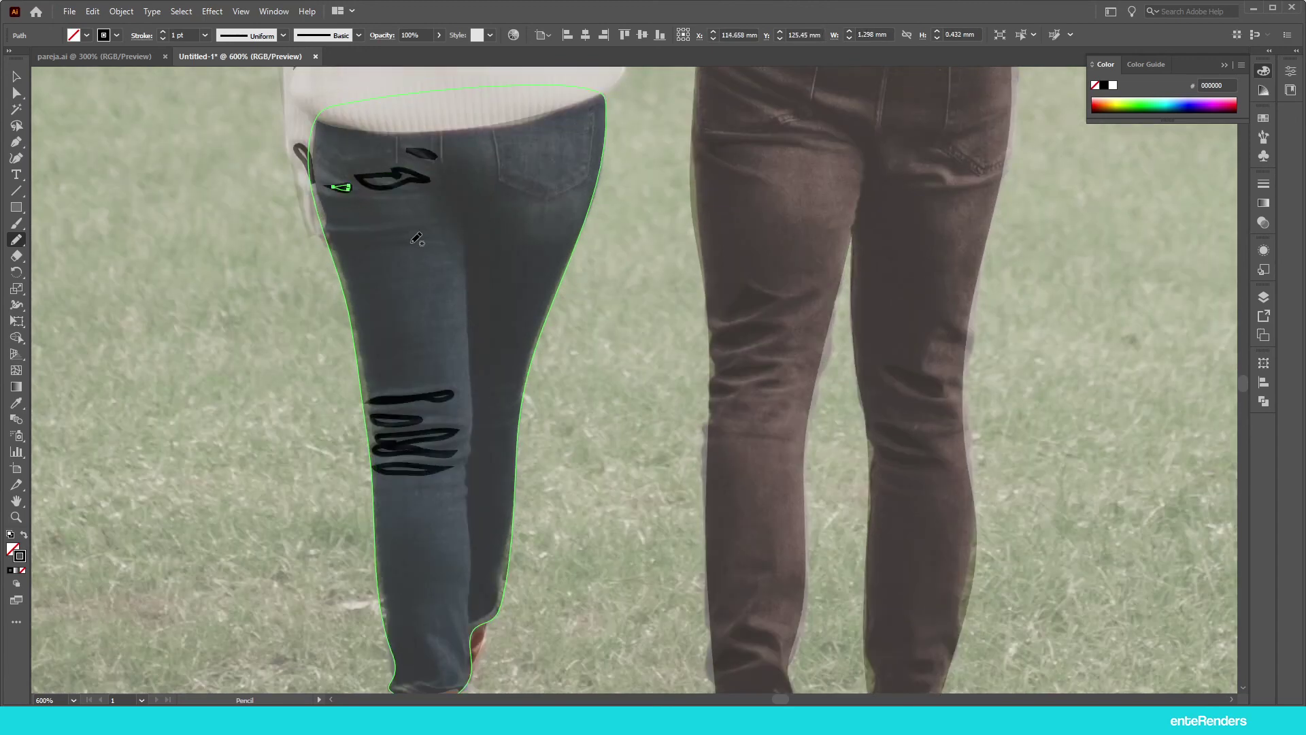
{"action": "left_click_drag", "start_coordinate": [428, 218], "coordinate": [405, 240]}
{"action": "key", "text": "ctrl+minus"}
{"action": "key", "text": "ctrl+minus"}
{"action": "key", "text": "ctrl+minus"}
Step: Hide the ref layer and fill the sweater fold group with light grey
{"action": "key", "text": "v"}
{"action": "left_click", "coordinate": [1263, 297]}
{"action": "left_click", "coordinate": [1095, 311]}
{"action": "key", "text": "ctrl+plus"}
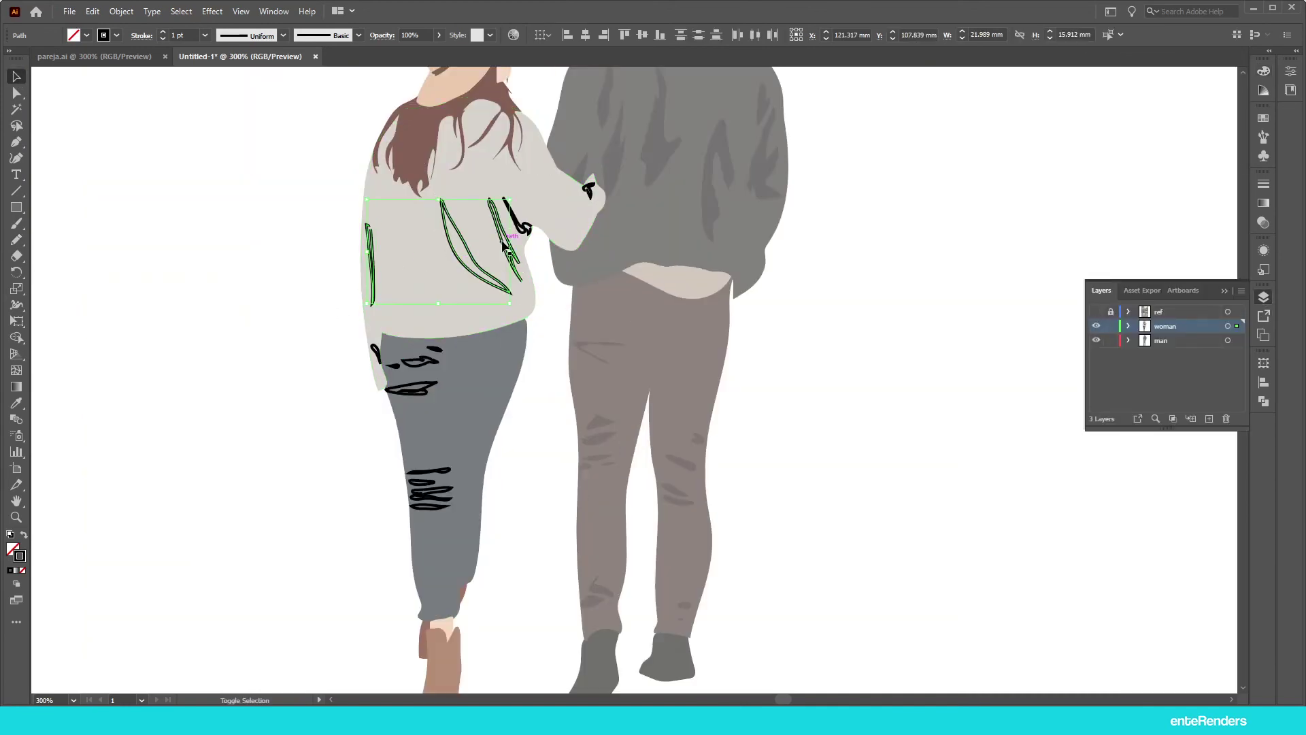
{"action": "left_click", "coordinate": [421, 333]}
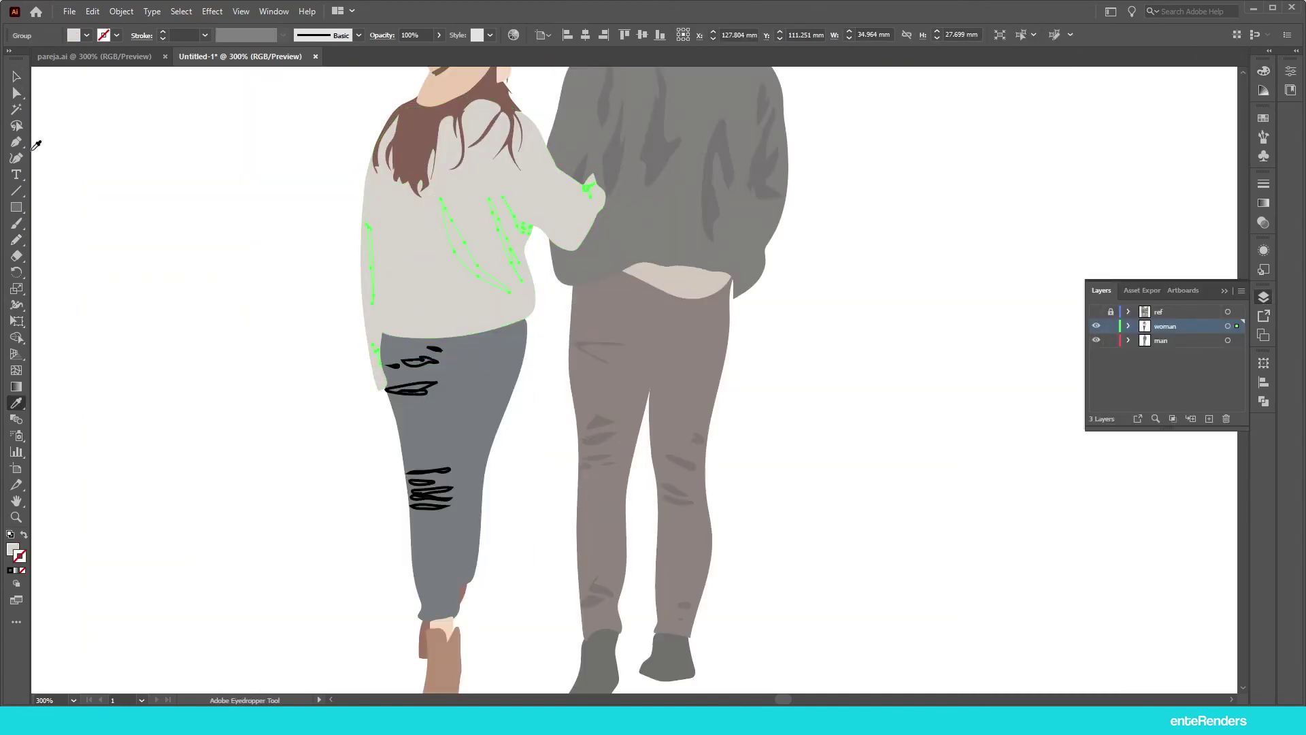
{"action": "double_click", "coordinate": [12, 548]}
{"action": "left_click", "coordinate": [793, 274]}
Step: Select the jeans rip scribbles and give them the leg's grey fill
{"action": "scroll", "coordinate": [432, 211], "scroll_direction": "down", "scroll_amount": 2}
{"action": "scroll", "coordinate": [421, 327], "scroll_direction": "up", "scroll_amount": 2}
{"action": "left_click", "coordinate": [437, 257]}
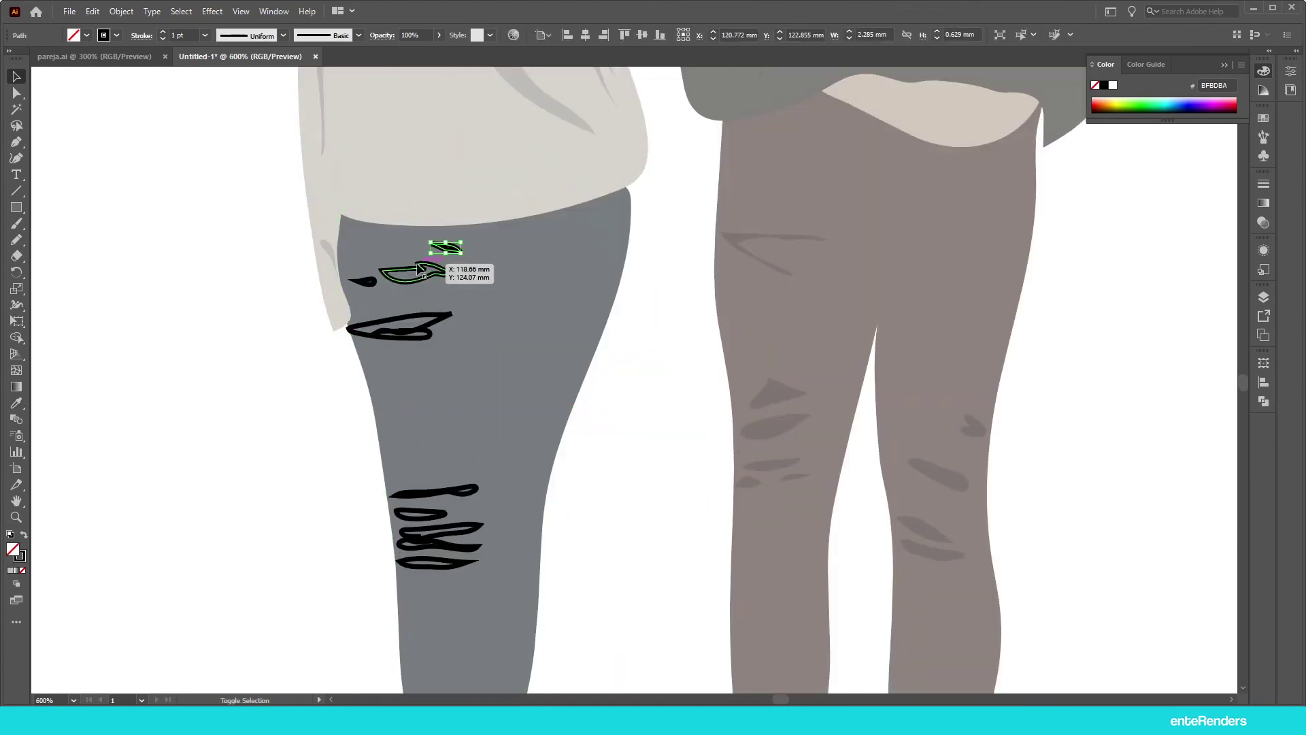
{"action": "left_click", "coordinate": [408, 306], "text": "shift"}
{"action": "scroll", "coordinate": [435, 340], "scroll_direction": "down", "scroll_amount": 2}
{"action": "left_click", "coordinate": [443, 435], "text": "shift"}
{"action": "left_click", "coordinate": [417, 257], "text": "shift"}
{"action": "scroll", "coordinate": [421, 238], "scroll_direction": "up", "scroll_amount": 2}
Step: Darken the rip scribbles' fill to a deeper grey, then deselect
{"action": "key", "text": "i"}
{"action": "left_click", "coordinate": [424, 204]}
{"action": "right_click", "coordinate": [475, 355]}
{"action": "key", "text": "Escape"}
{"action": "double_click", "coordinate": [12, 548]}
{"action": "left_click", "coordinate": [793, 271]}
{"action": "left_click", "coordinate": [324, 326]}
{"action": "scroll", "coordinate": [385, 356], "scroll_direction": "down", "scroll_amount": 4}
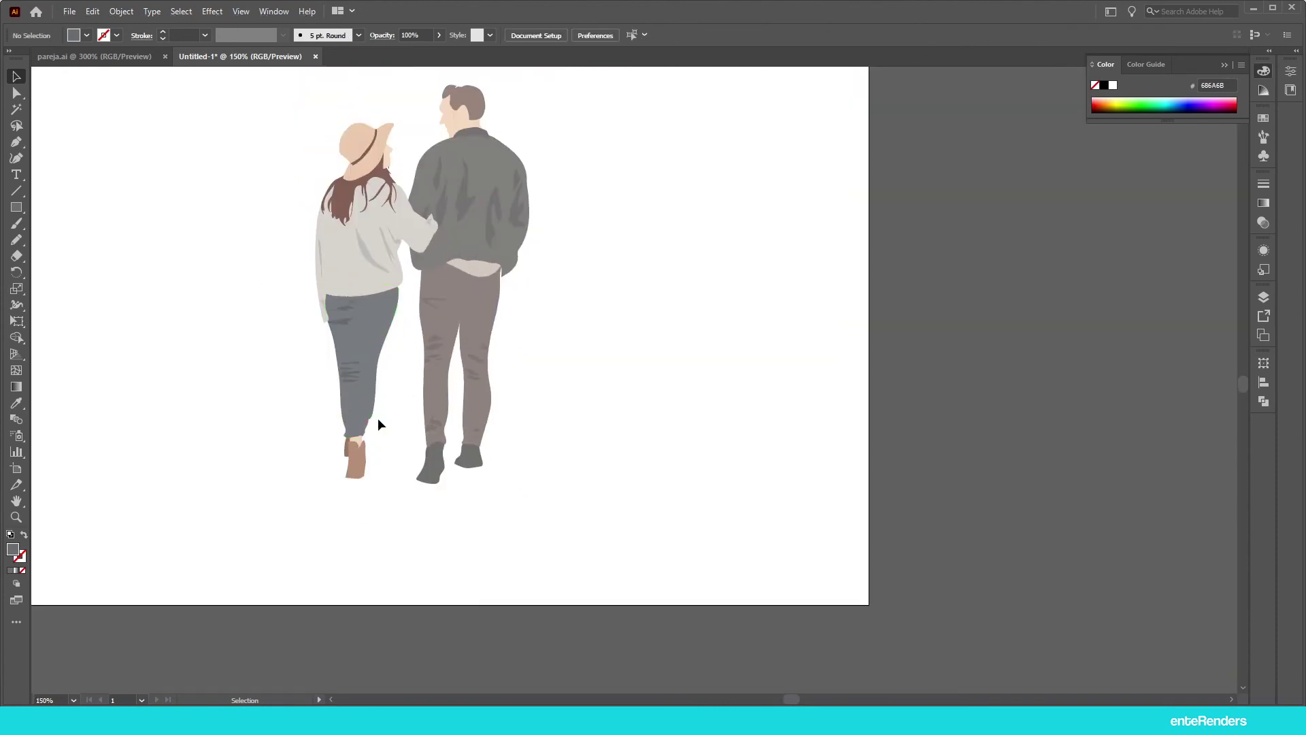
Step: Show the ref photo layer and isolate the woman's group for editing
{"action": "scroll", "coordinate": [370, 425], "scroll_direction": "up", "scroll_amount": 1}
{"action": "scroll", "coordinate": [361, 413], "scroll_direction": "down", "scroll_amount": 1}
{"action": "scroll", "coordinate": [365, 388], "scroll_direction": "down", "scroll_amount": 2}
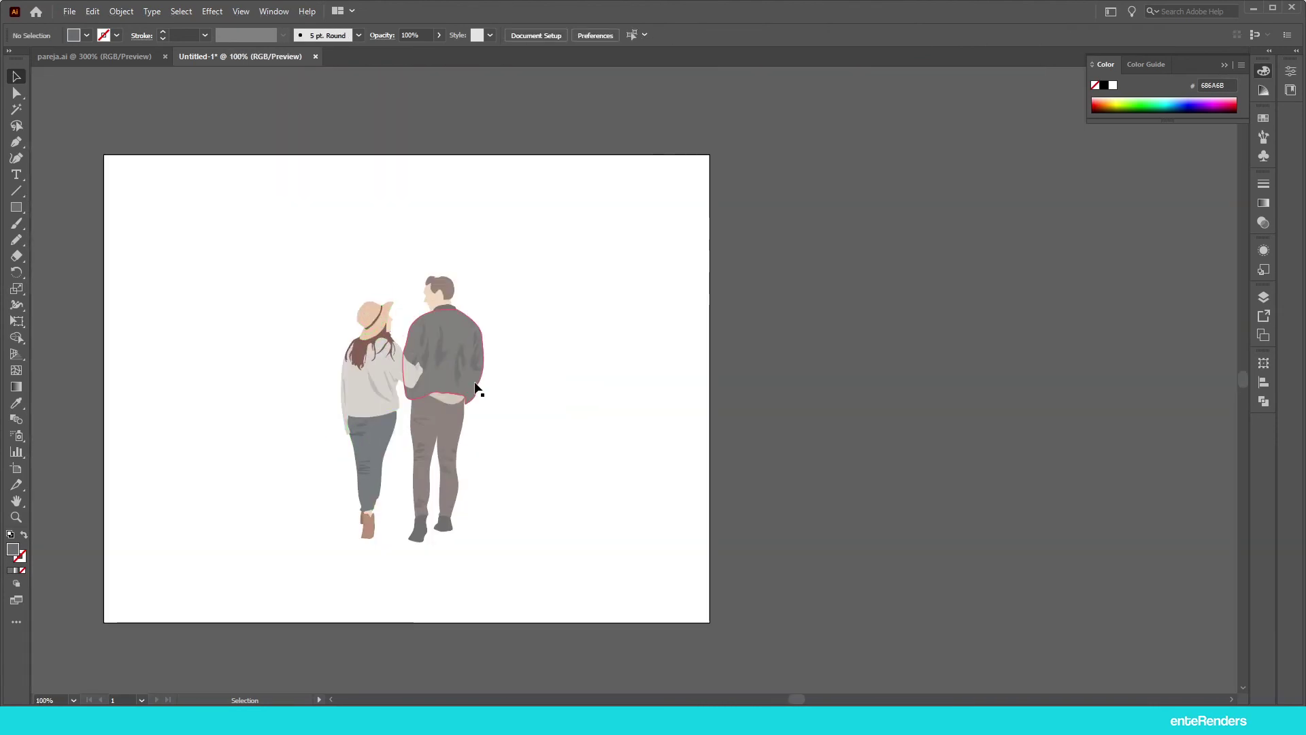
{"action": "left_click", "coordinate": [1263, 296]}
{"action": "left_click", "coordinate": [1096, 312]}
{"action": "scroll", "coordinate": [336, 297], "scroll_direction": "up", "scroll_amount": 5}
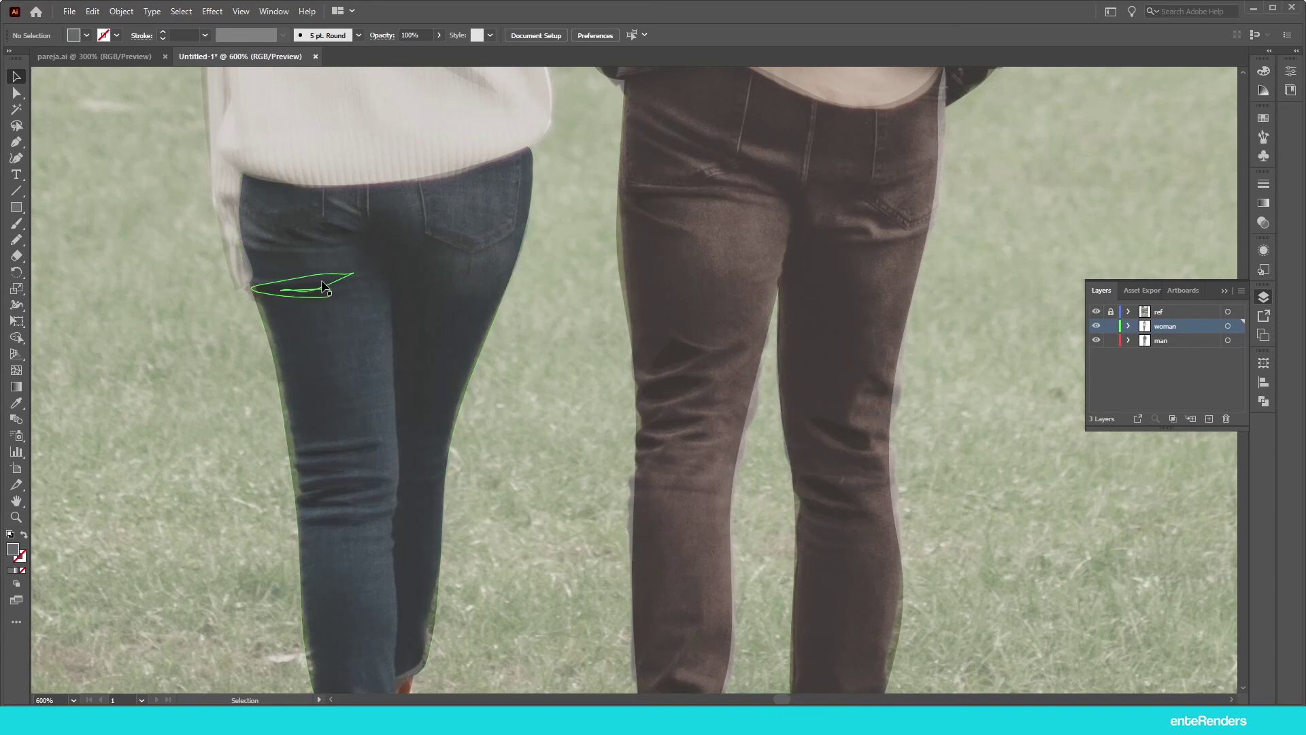
{"action": "double_click", "coordinate": [338, 297]}
Step: Draw a long dark shadow shape down the jeans leg and exit Isolation Mode
{"action": "key", "text": "n"}
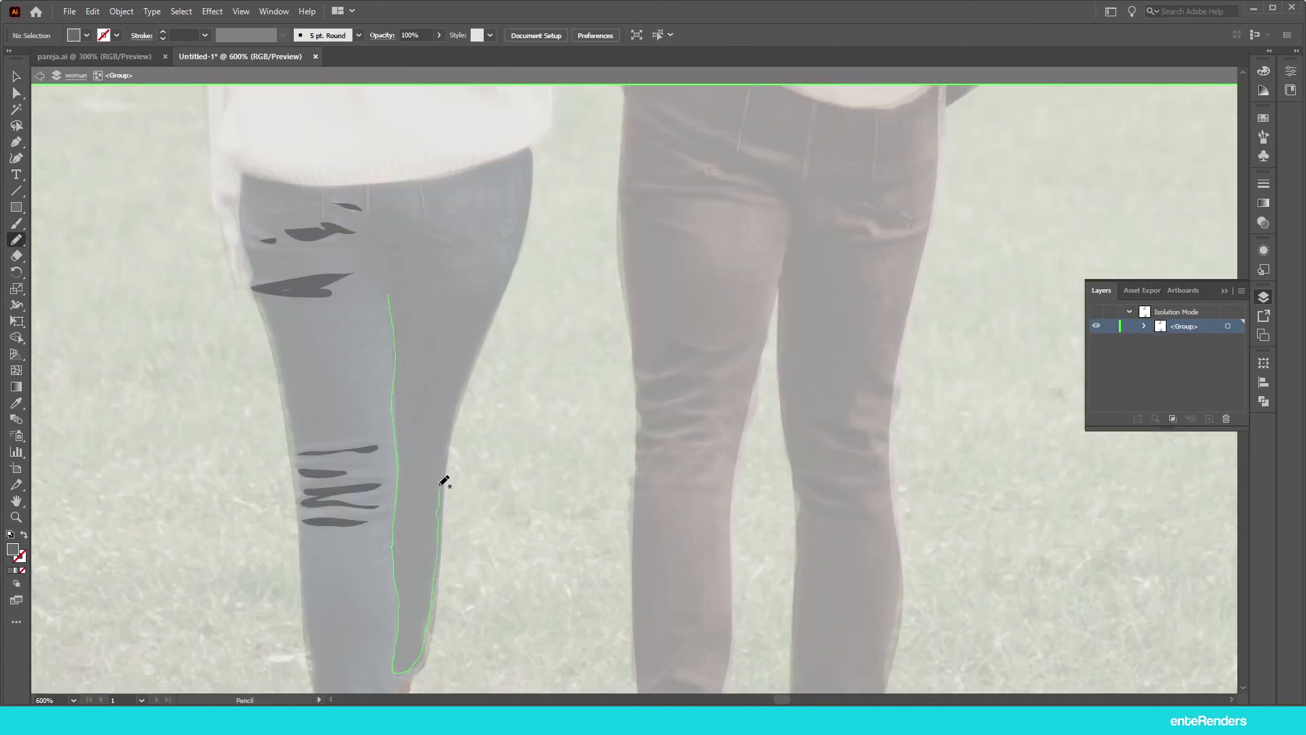
{"action": "left_click_drag", "start_coordinate": [389, 296], "coordinate": [393, 292]}
{"action": "key", "text": "v"}
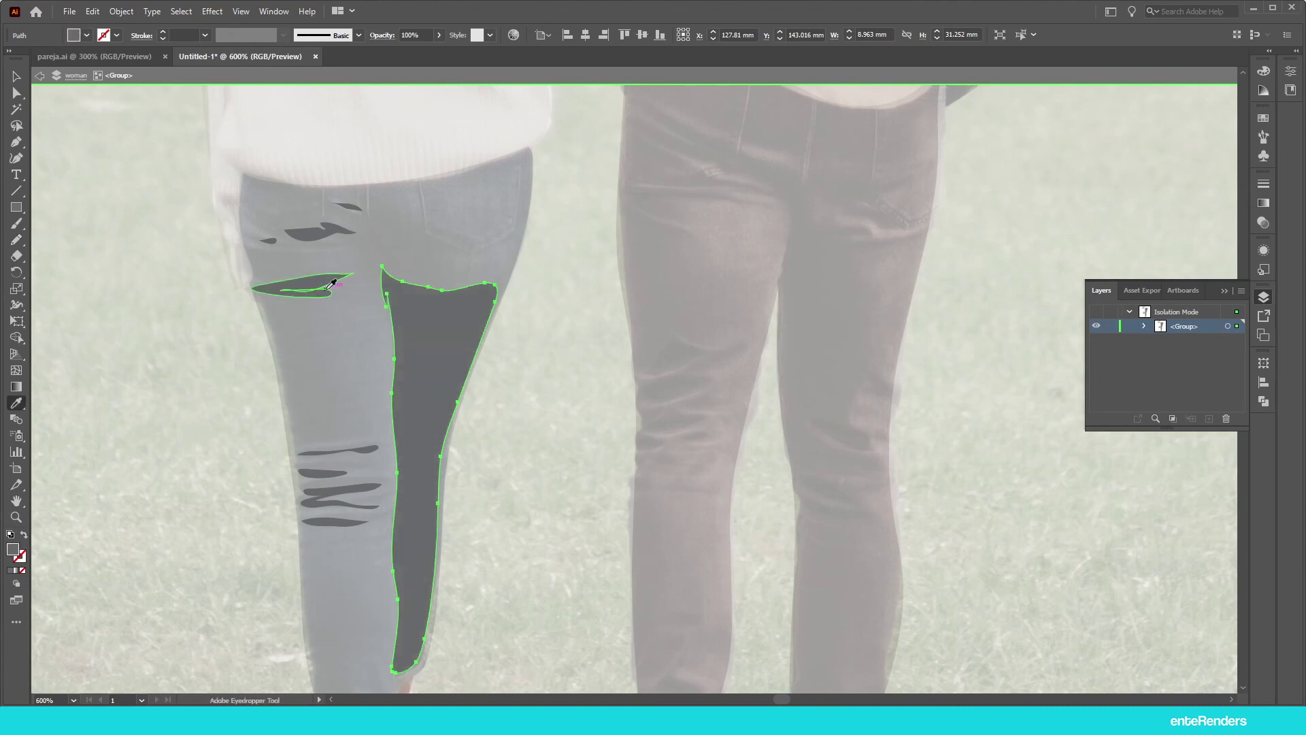
{"action": "key", "text": "ctrl+0"}
{"action": "key", "text": "Escape"}
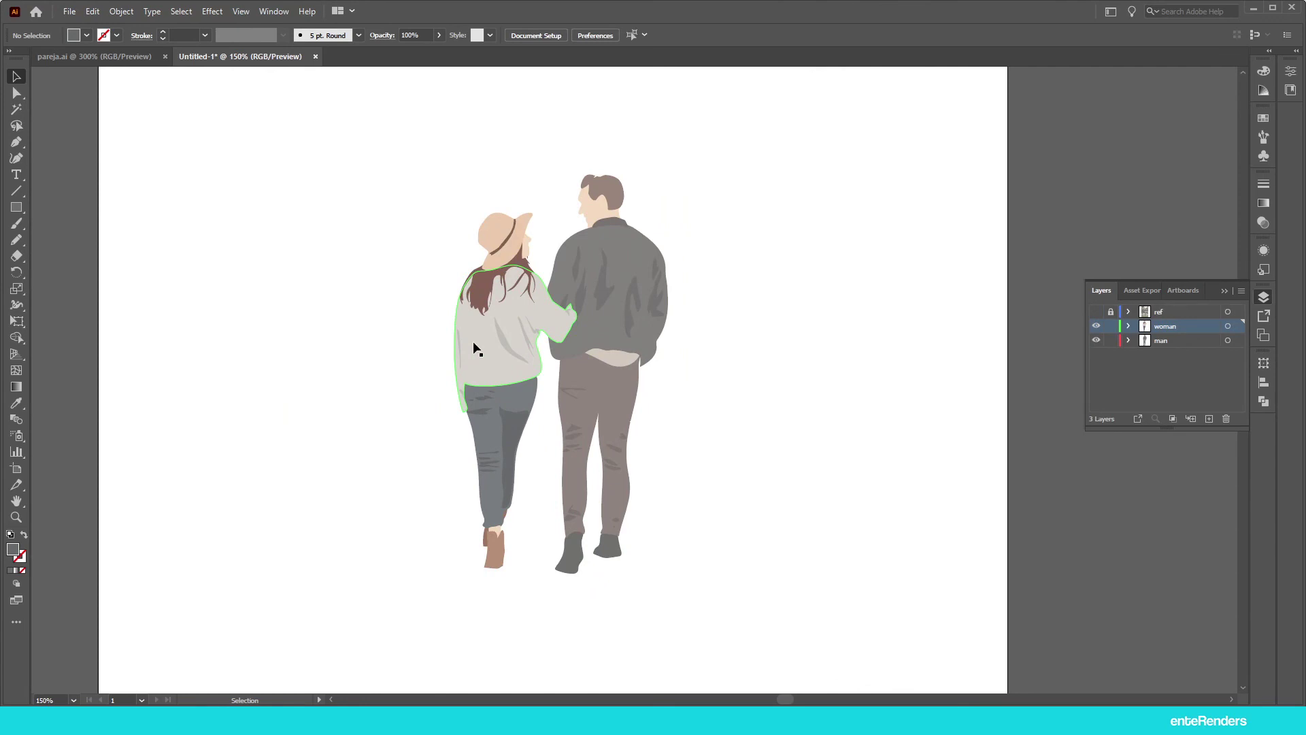
{"action": "scroll", "coordinate": [503, 351], "scroll_direction": "up", "scroll_amount": 2}
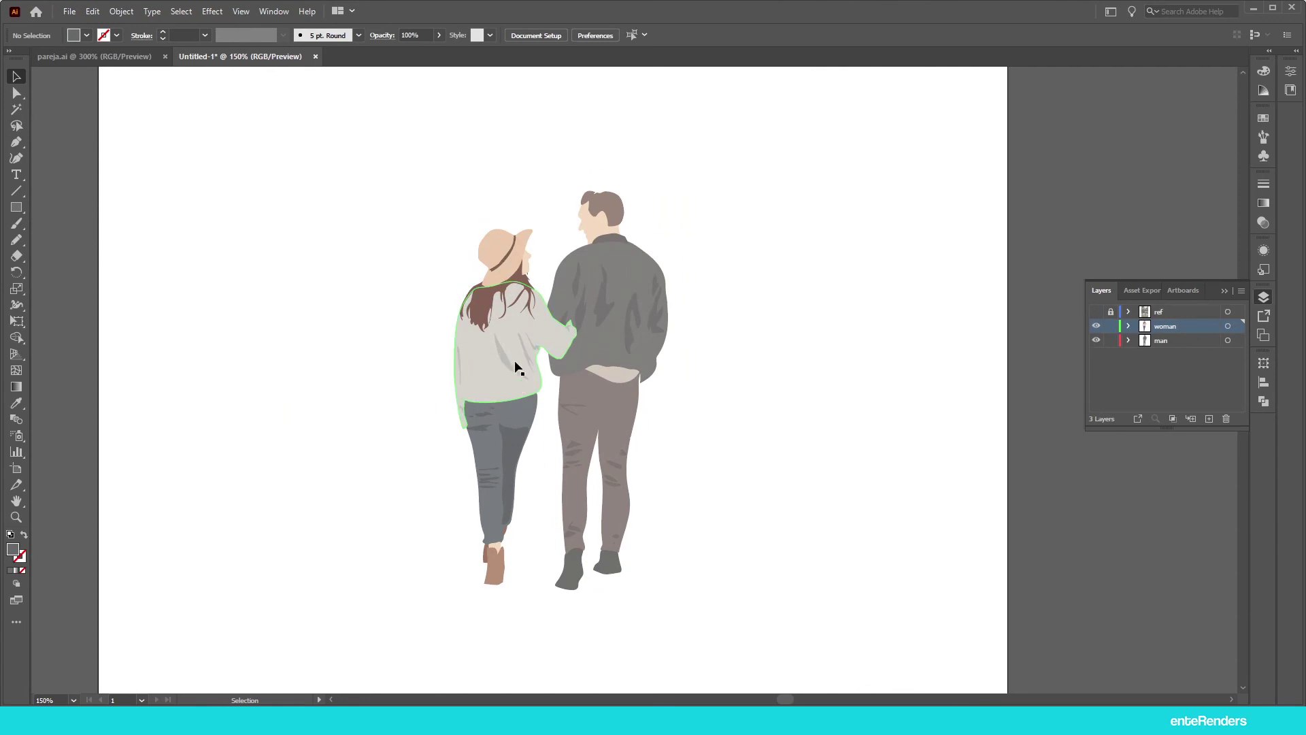
{"action": "scroll", "coordinate": [515, 354], "scroll_direction": "down", "scroll_amount": 1}
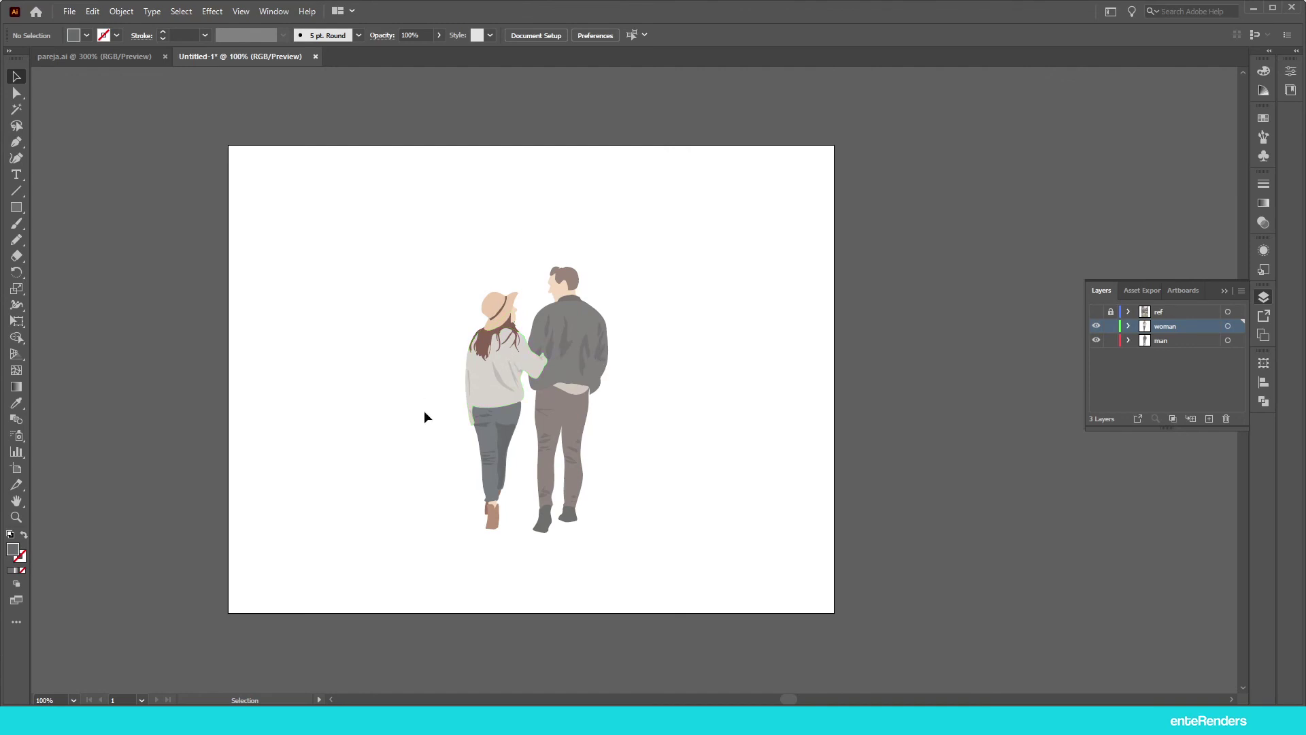
Step: Group the woman and man figures into a single object
{"action": "left_click_drag", "start_coordinate": [665, 232], "coordinate": [402, 555]}
{"action": "right_click", "coordinate": [589, 356]}
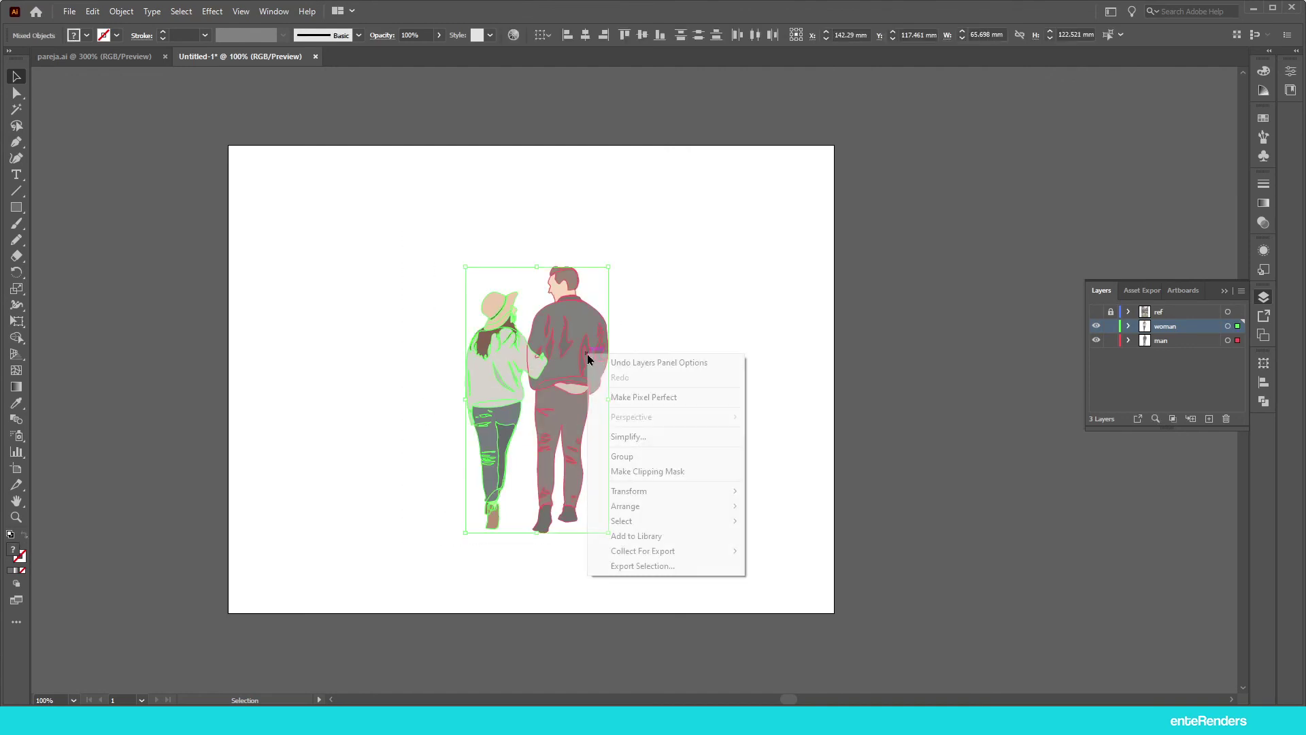
{"action": "left_click", "coordinate": [622, 456]}
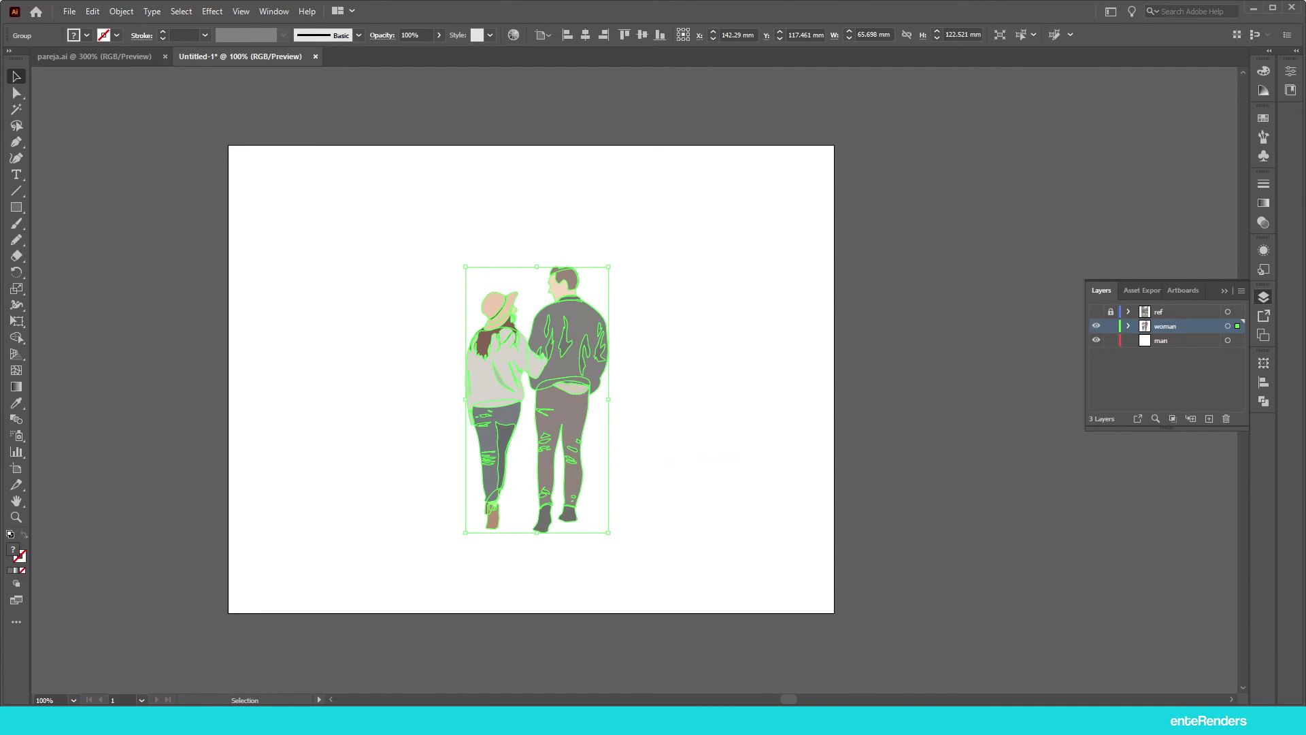
Step: Open fachada_clase.ai from folder 03 of the 30. illustrator project in Illustrator
{"action": "key", "text": "alt+Tab"}
{"action": "left_click", "coordinate": [722, 102]}
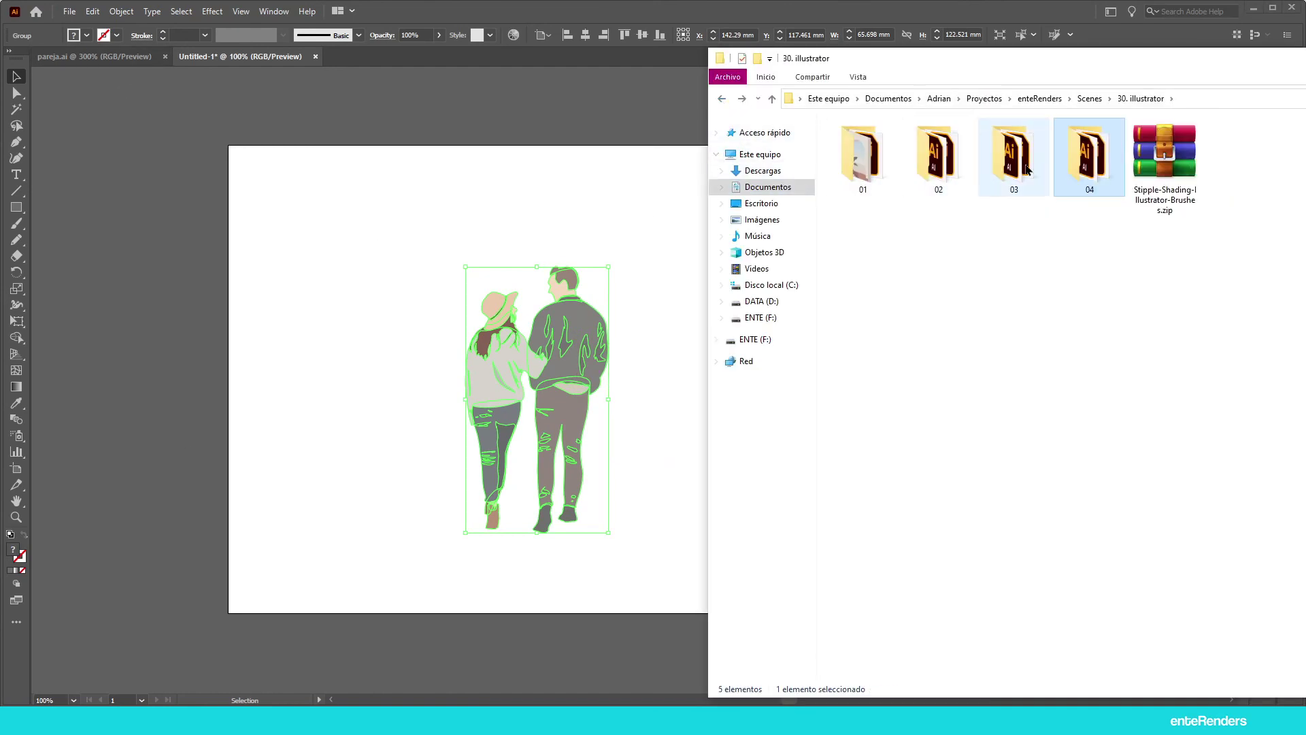
{"action": "double_click", "coordinate": [1013, 153]}
{"action": "double_click", "coordinate": [1239, 156]}
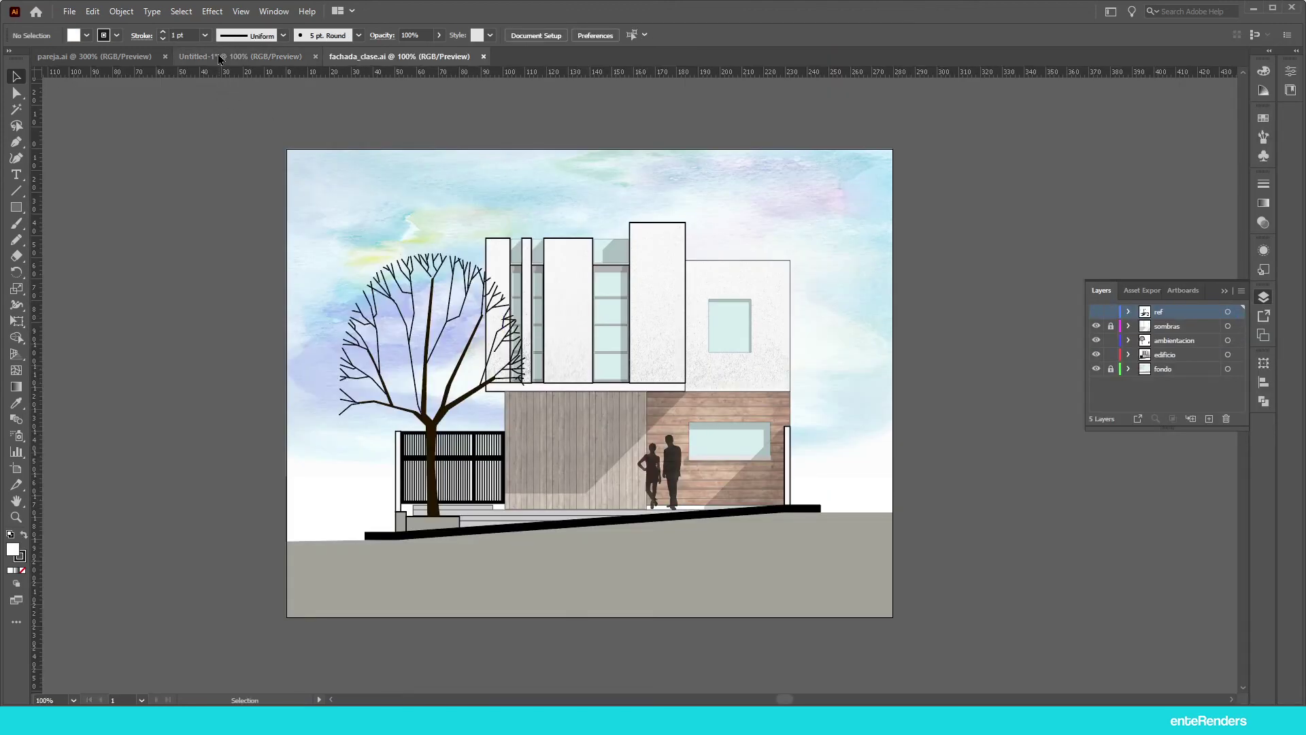
{"action": "left_click", "coordinate": [219, 59]}
Step: Copy the grouped couple from Untitled-1, paste it into fachada_clase.ai, and fit the artboard
{"action": "left_click", "coordinate": [343, 59]}
{"action": "left_click", "coordinate": [680, 468]}
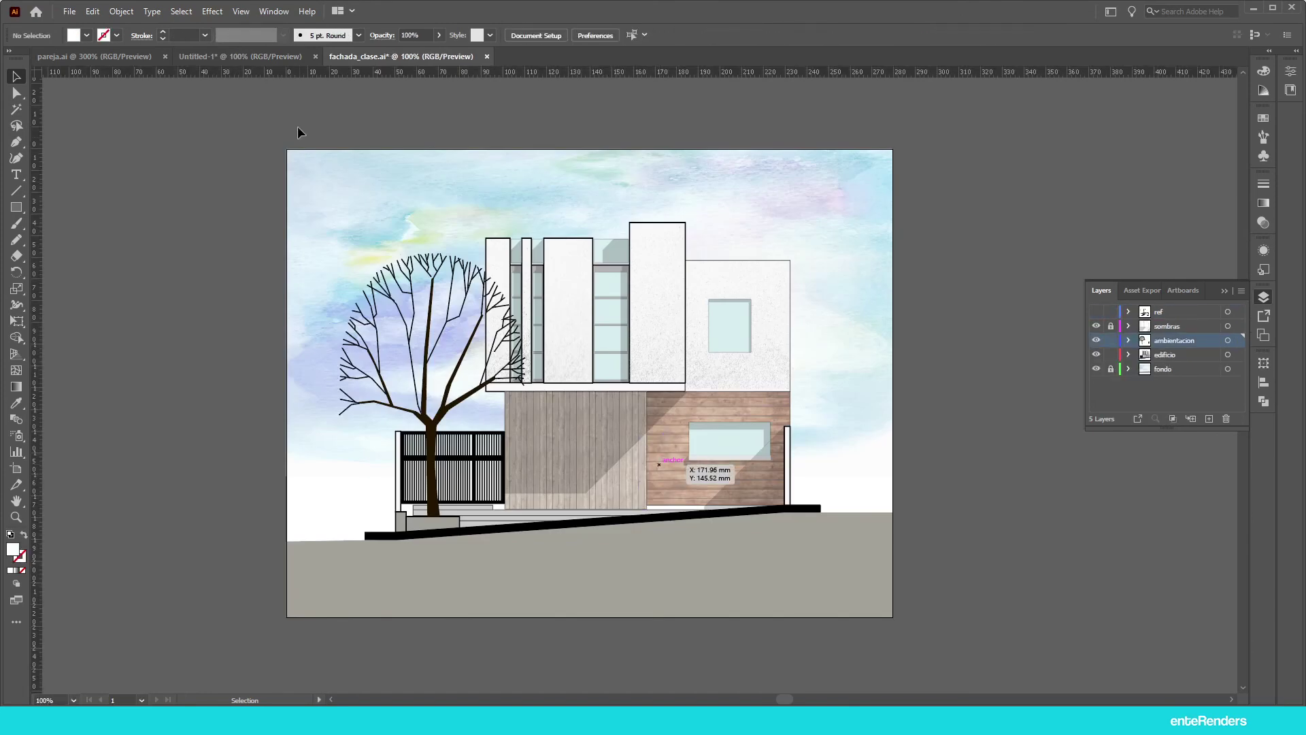
{"action": "left_click", "coordinate": [239, 56]}
{"action": "left_click_drag", "start_coordinate": [569, 330], "coordinate": [572, 340]}
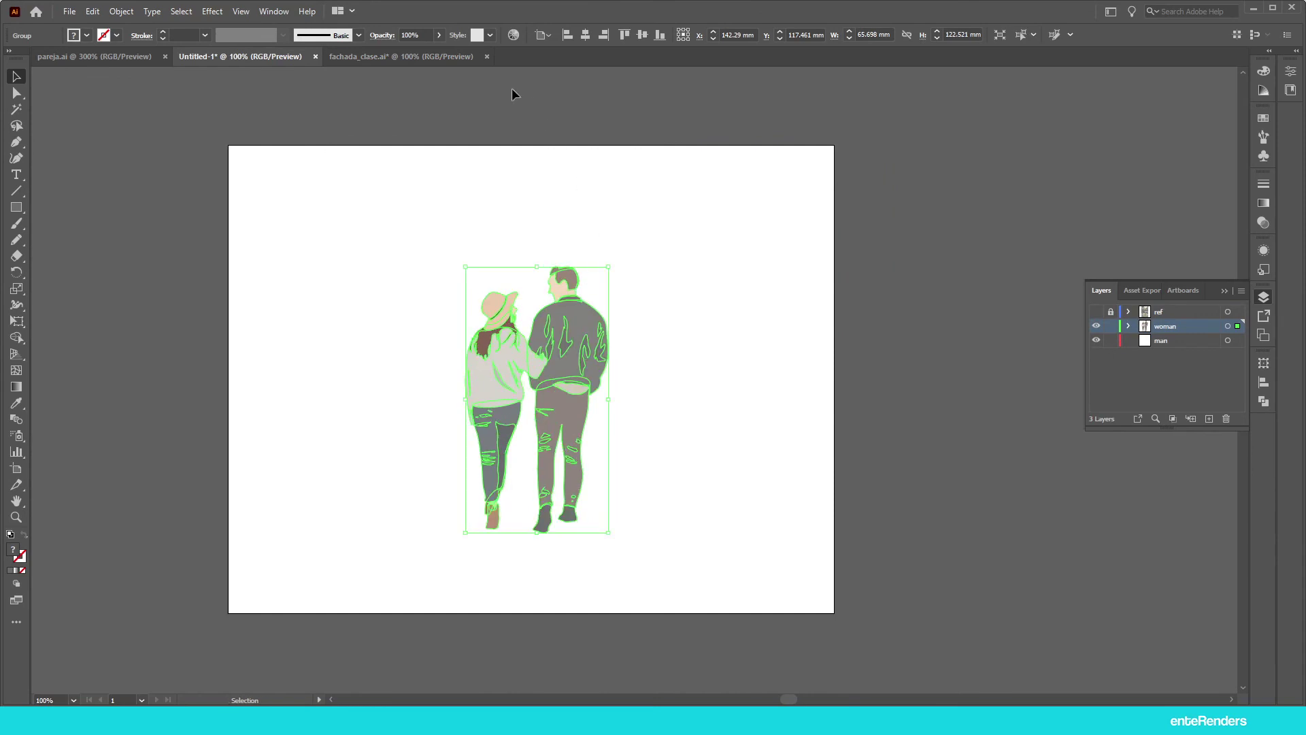
{"action": "left_click", "coordinate": [389, 59]}
{"action": "scroll", "coordinate": [489, 559], "scroll_direction": "up", "scroll_amount": 2}
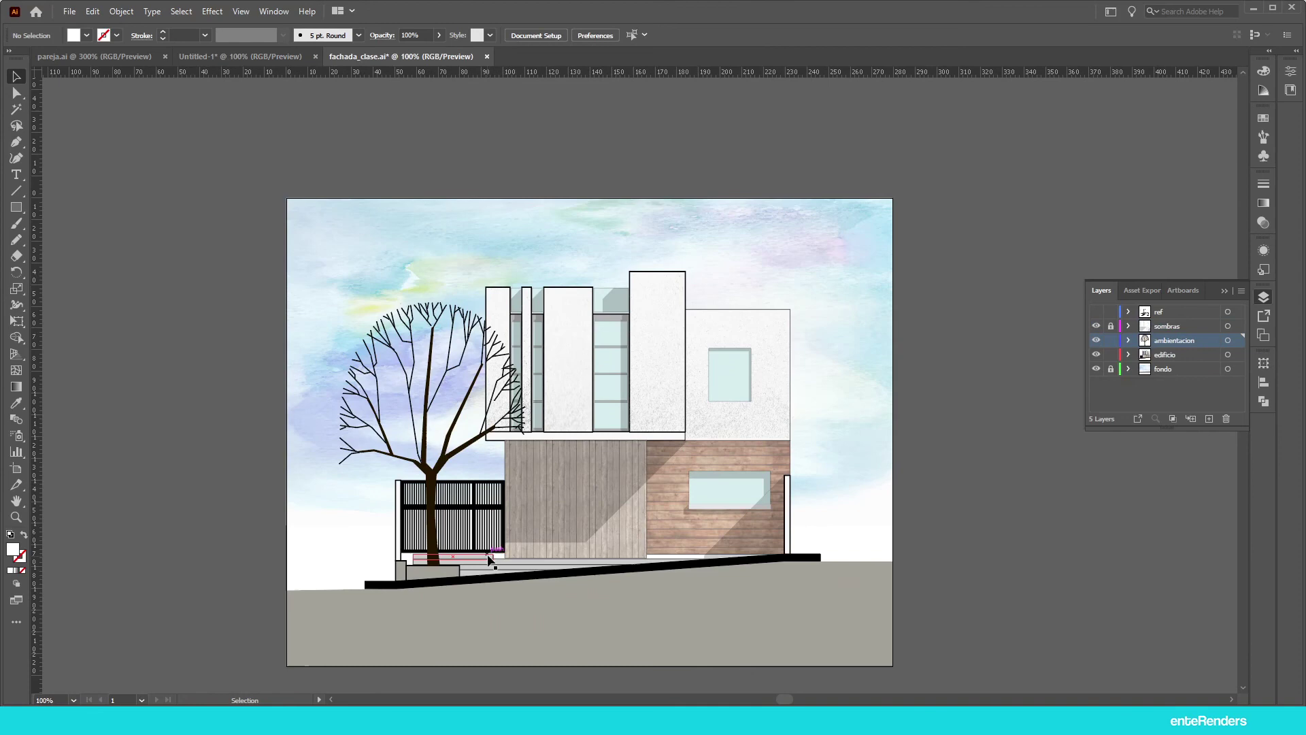
{"action": "scroll", "coordinate": [488, 560], "scroll_direction": "up", "scroll_amount": 3}
{"action": "scroll", "coordinate": [472, 576], "scroll_direction": "up", "scroll_amount": 2}
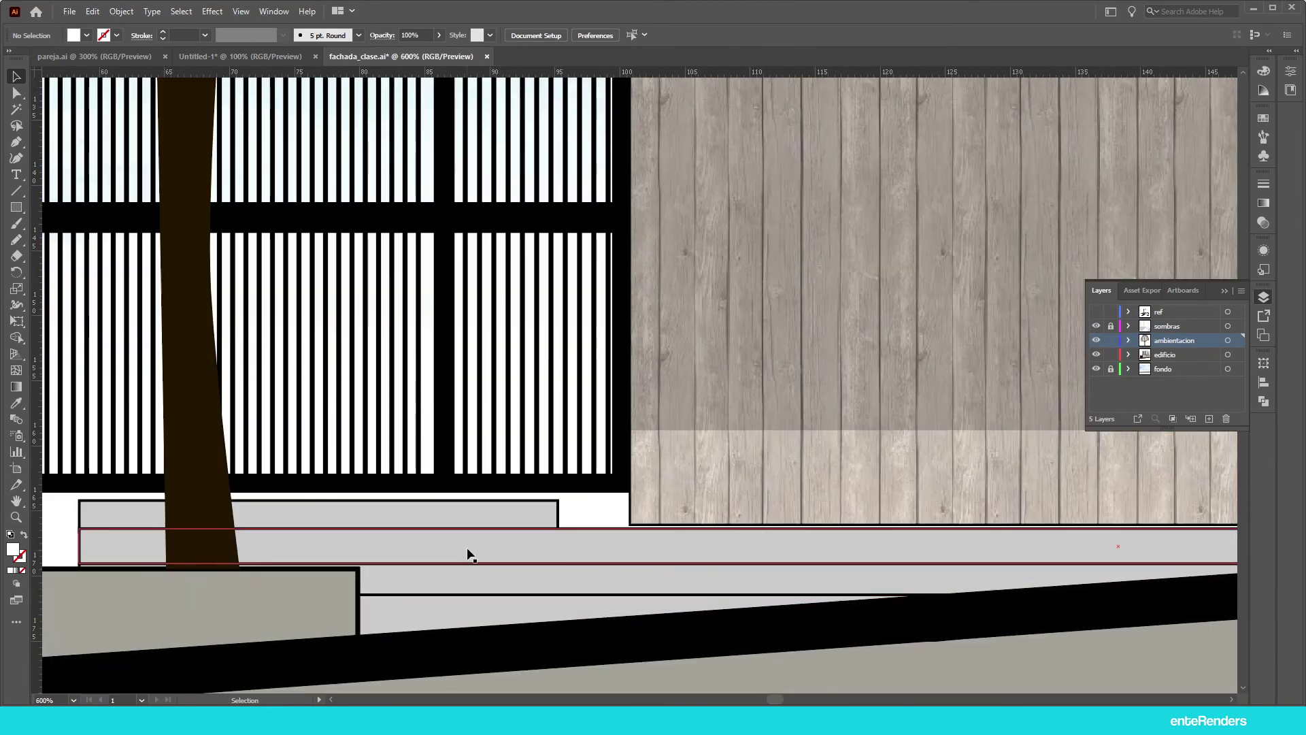
{"action": "key", "text": "ctrl+v"}
{"action": "key", "text": "ctrl+0"}
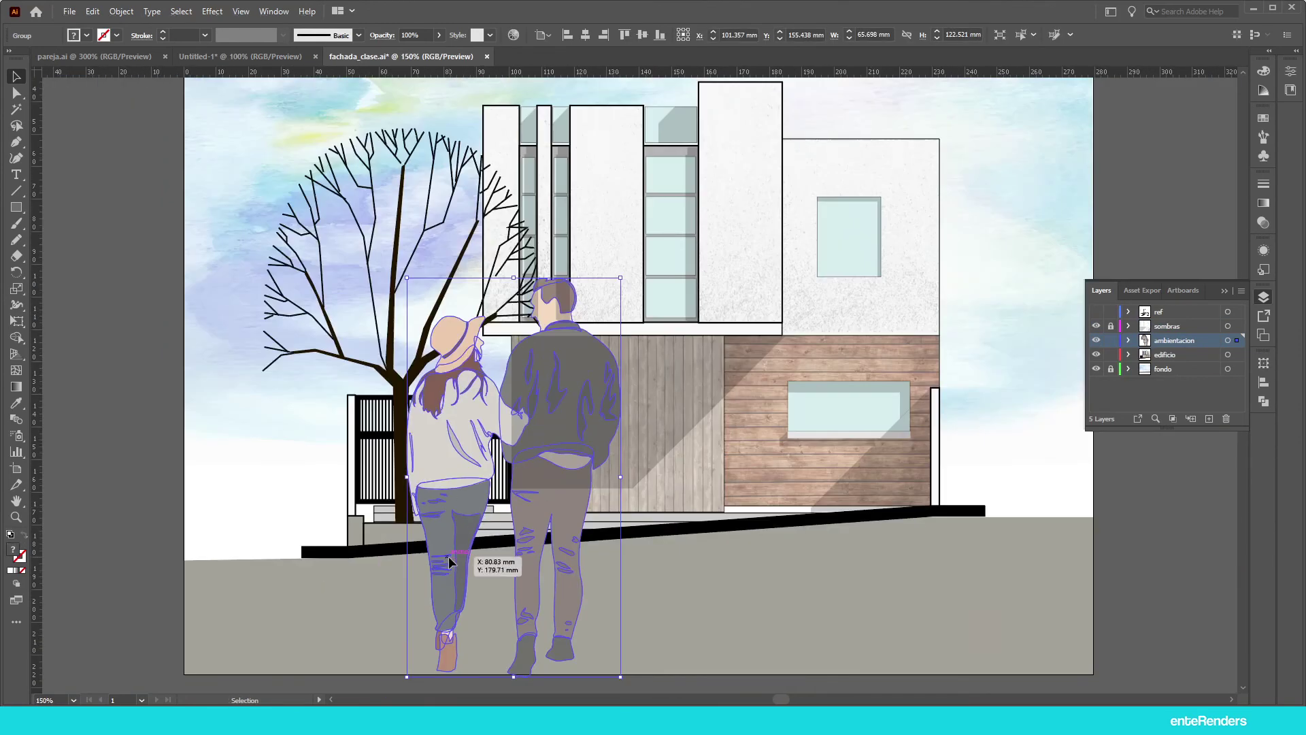
Step: Shrink the couple to about 17.6 mm wide and set it before the gate beside the tree
{"action": "left_click_drag", "start_coordinate": [449, 558], "coordinate": [484, 343]}
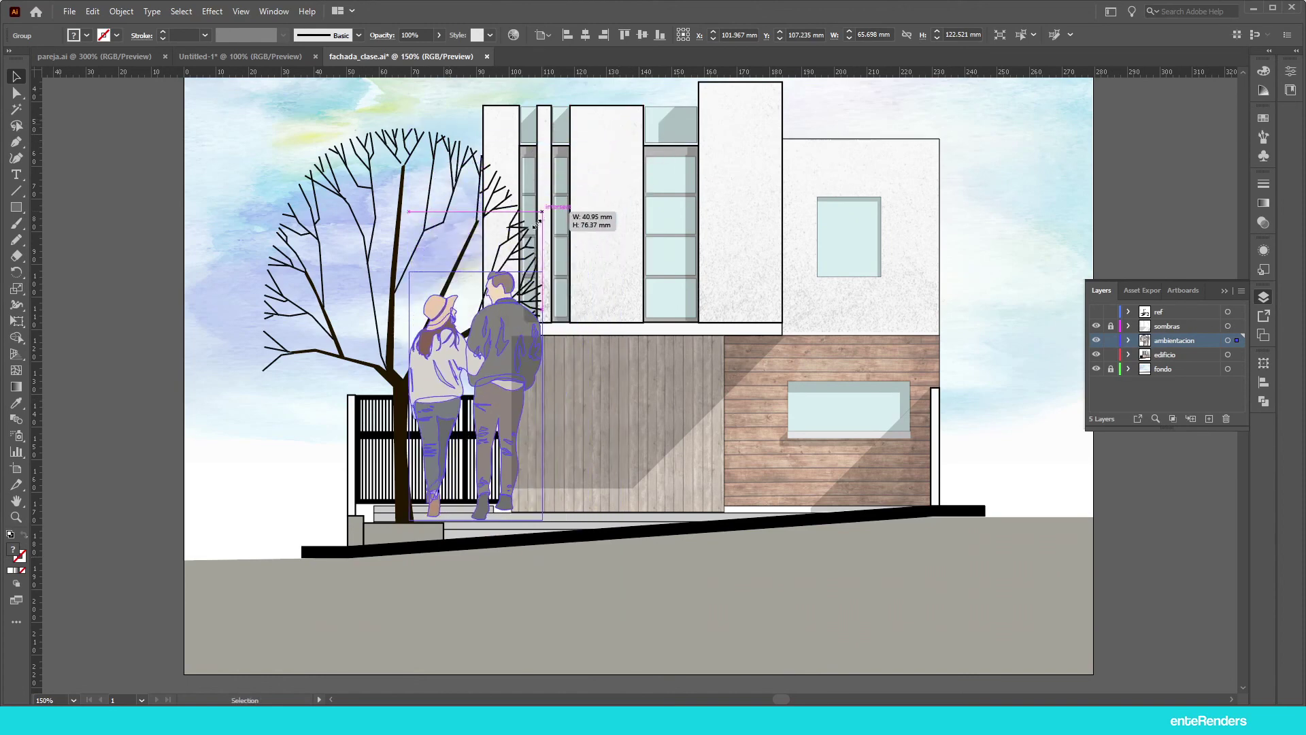
{"action": "scroll", "coordinate": [456, 485], "scroll_direction": "up", "scroll_amount": 3}
{"action": "mouse_move", "coordinate": [620, 120]}
{"action": "left_mouse_down"}
{"action": "mouse_move", "coordinate": [465, 414]}
{"action": "mouse_move", "coordinate": [585, 432]}
{"action": "left_mouse_up"}
{"action": "scroll", "coordinate": [509, 403], "scroll_direction": "down", "scroll_amount": 2}
{"action": "scroll", "coordinate": [501, 396], "scroll_direction": "down", "scroll_amount": 1}
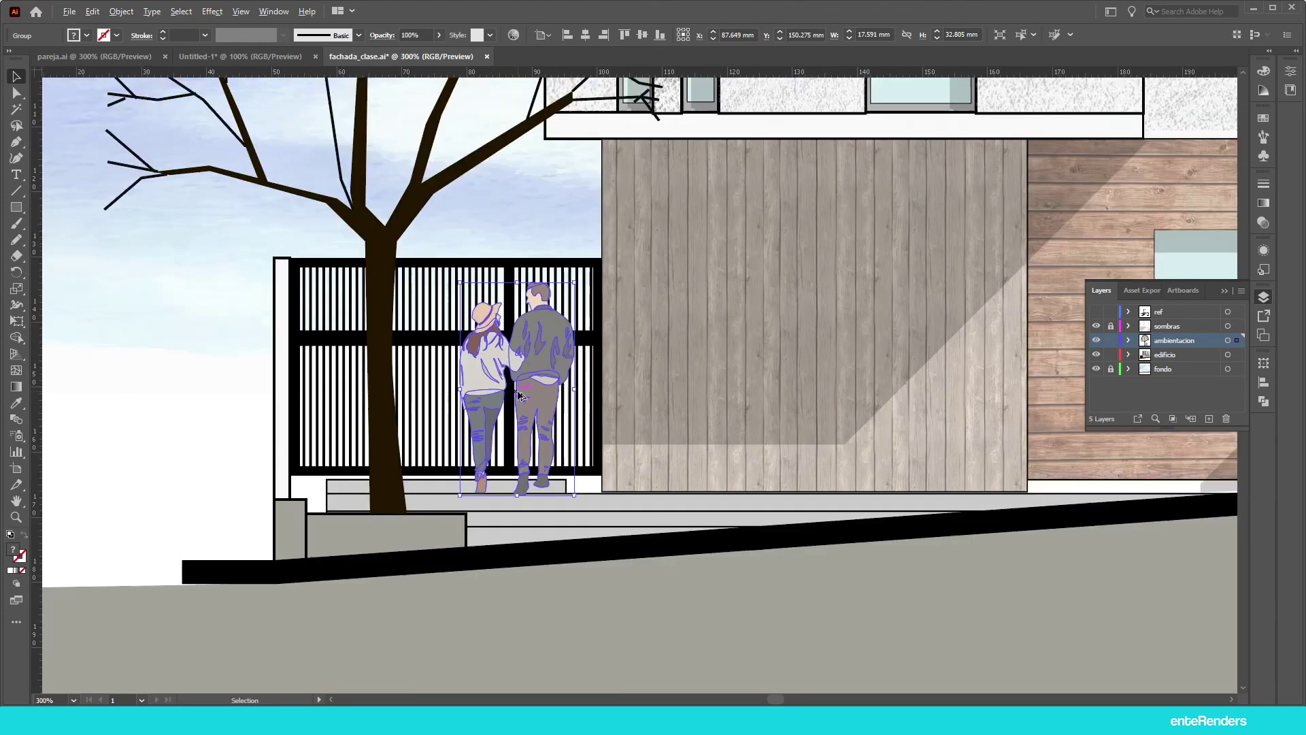
{"action": "scroll", "coordinate": [501, 396], "scroll_direction": "down", "scroll_amount": 1}
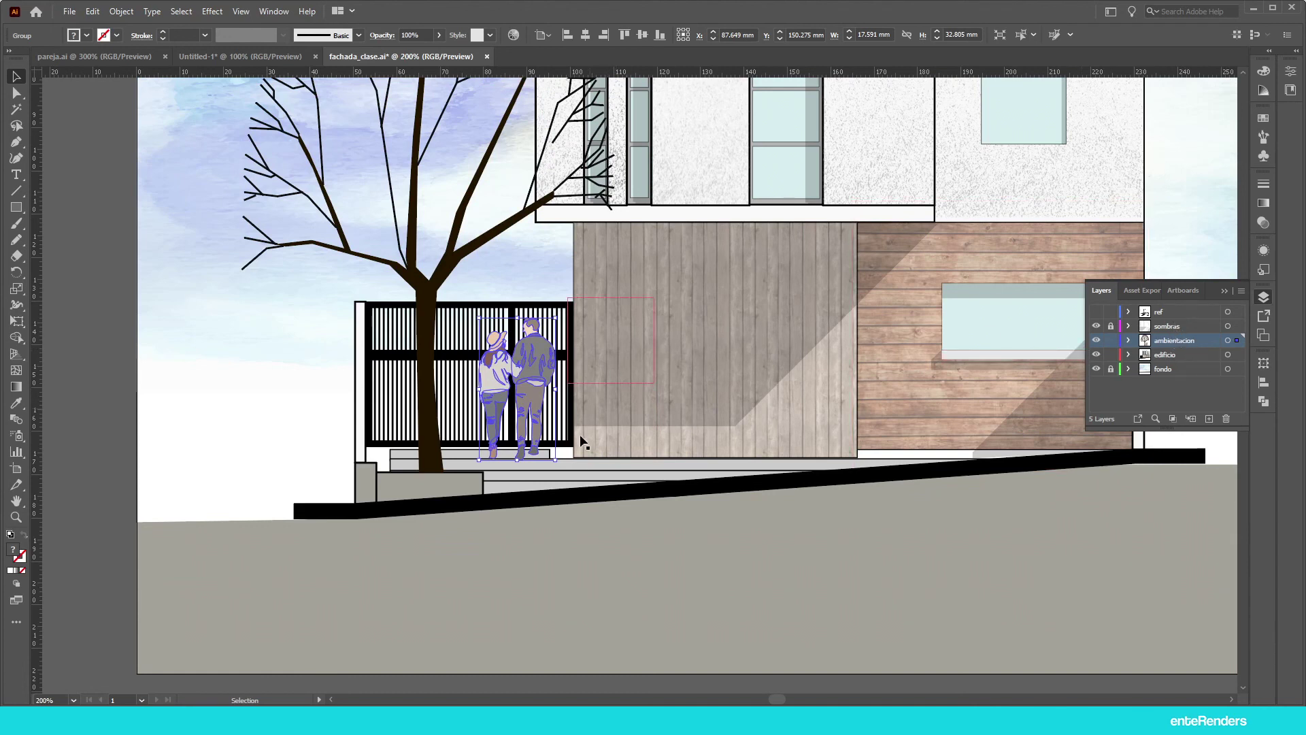
{"action": "left_click", "coordinate": [161, 380]}
{"action": "scroll", "coordinate": [534, 370], "scroll_direction": "down", "scroll_amount": 1}
{"action": "scroll", "coordinate": [537, 373], "scroll_direction": "up", "scroll_amount": 1}
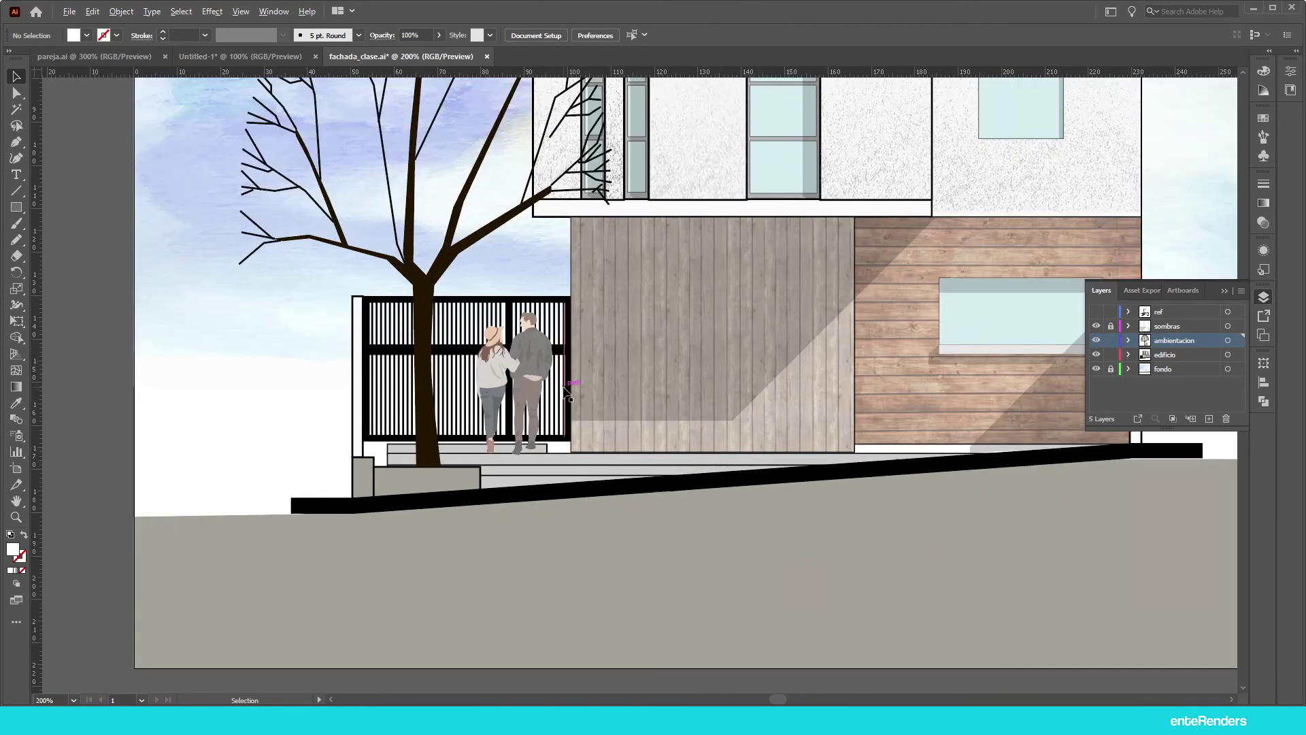
{"action": "scroll", "coordinate": [539, 375], "scroll_direction": "down", "scroll_amount": 1}
Step: Zoom in and out to inspect the placed couple on the facade
{"action": "scroll", "coordinate": [361, 435], "scroll_direction": "down", "scroll_amount": 1}
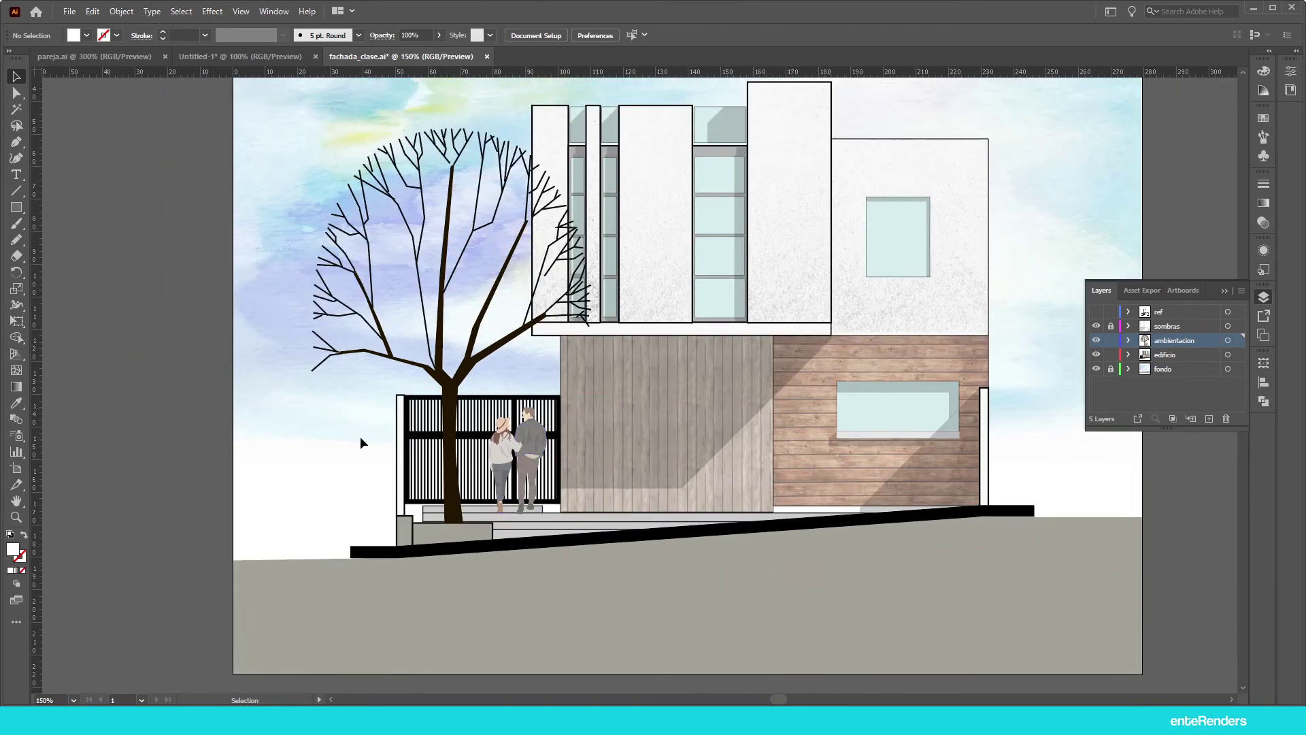
{"action": "scroll", "coordinate": [522, 433], "scroll_direction": "down", "scroll_amount": 1}
{"action": "scroll", "coordinate": [523, 432], "scroll_direction": "up", "scroll_amount": 2}
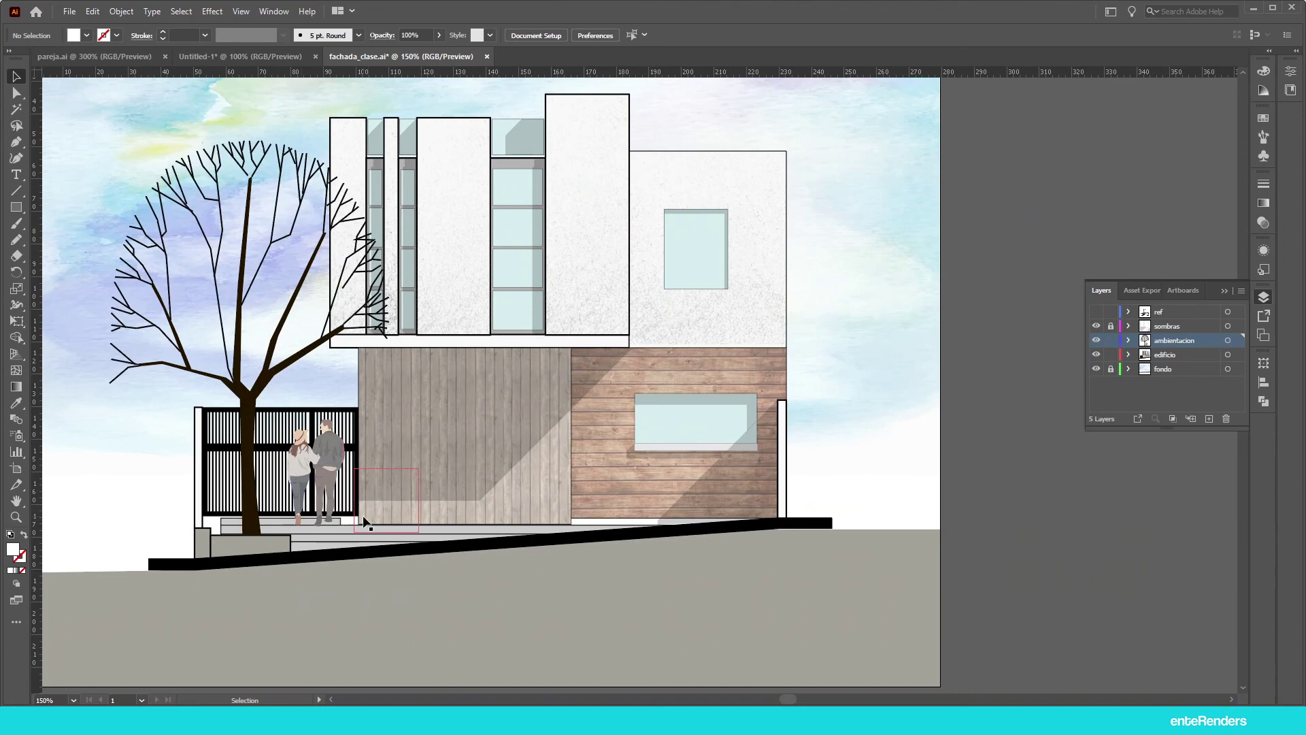
{"action": "scroll", "coordinate": [294, 464], "scroll_direction": "up", "scroll_amount": 5}
{"action": "scroll", "coordinate": [340, 425], "scroll_direction": "down", "scroll_amount": 1}
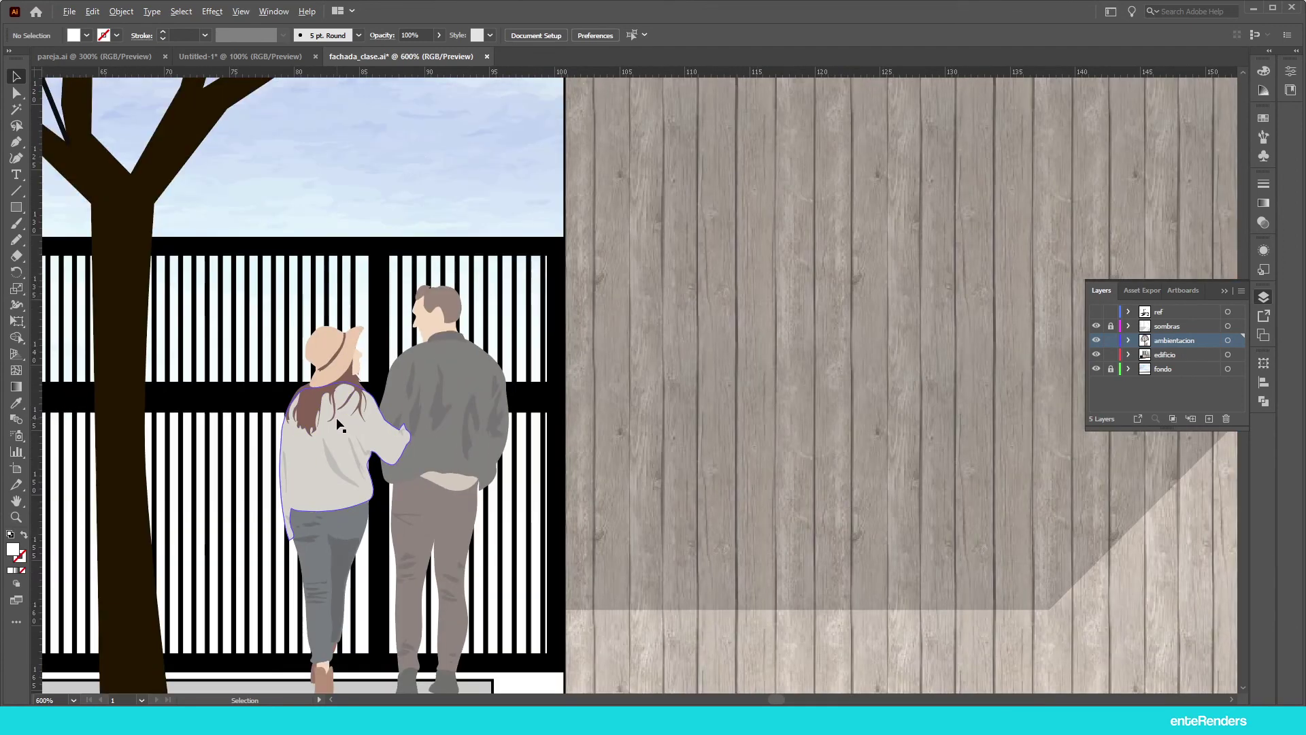
{"action": "scroll", "coordinate": [344, 394], "scroll_direction": "down", "scroll_amount": 2}
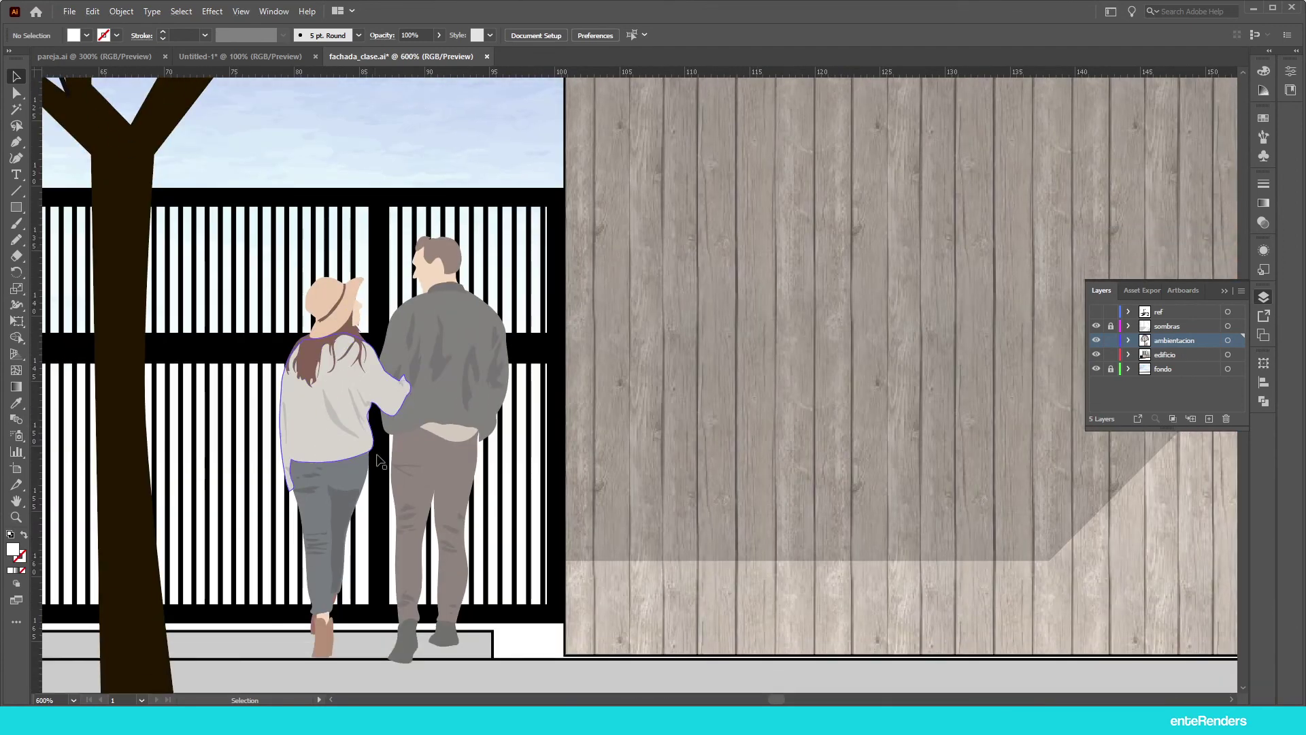
{"action": "scroll", "coordinate": [378, 461], "scroll_direction": "down", "scroll_amount": 1}
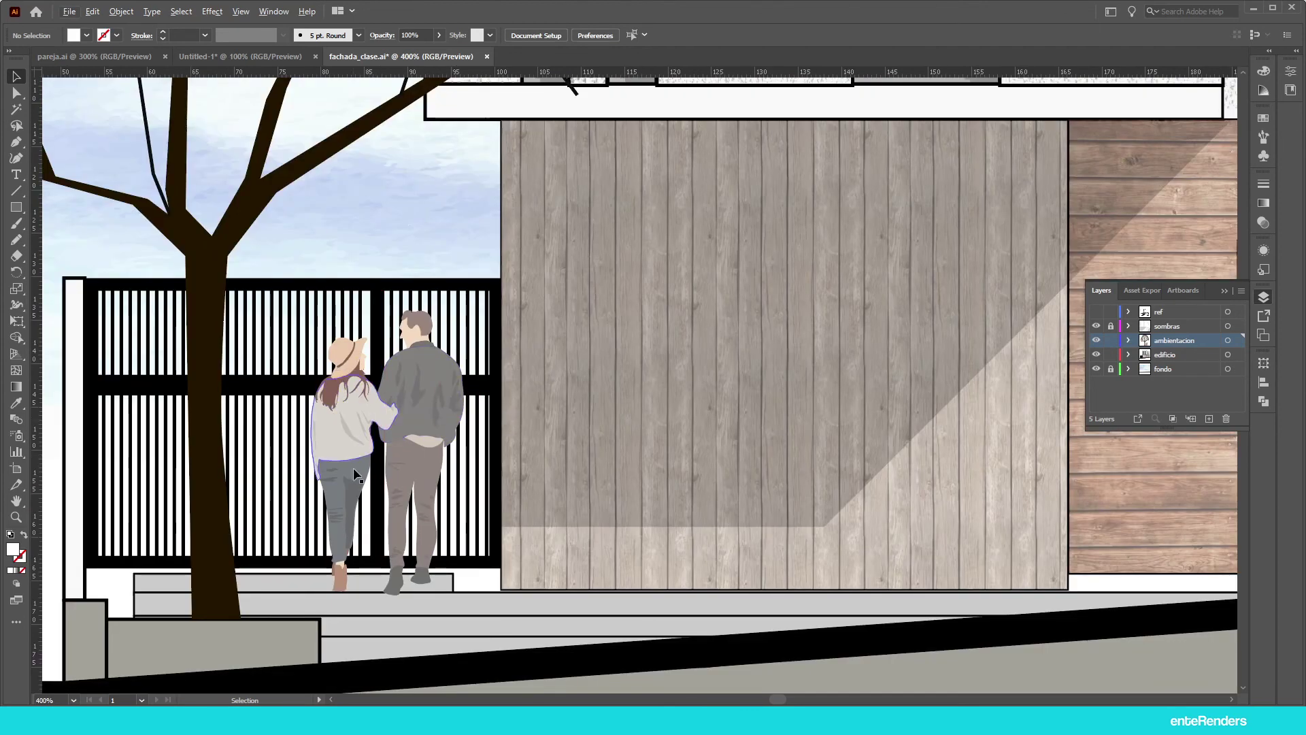
{"action": "scroll", "coordinate": [368, 440], "scroll_direction": "down", "scroll_amount": 1}
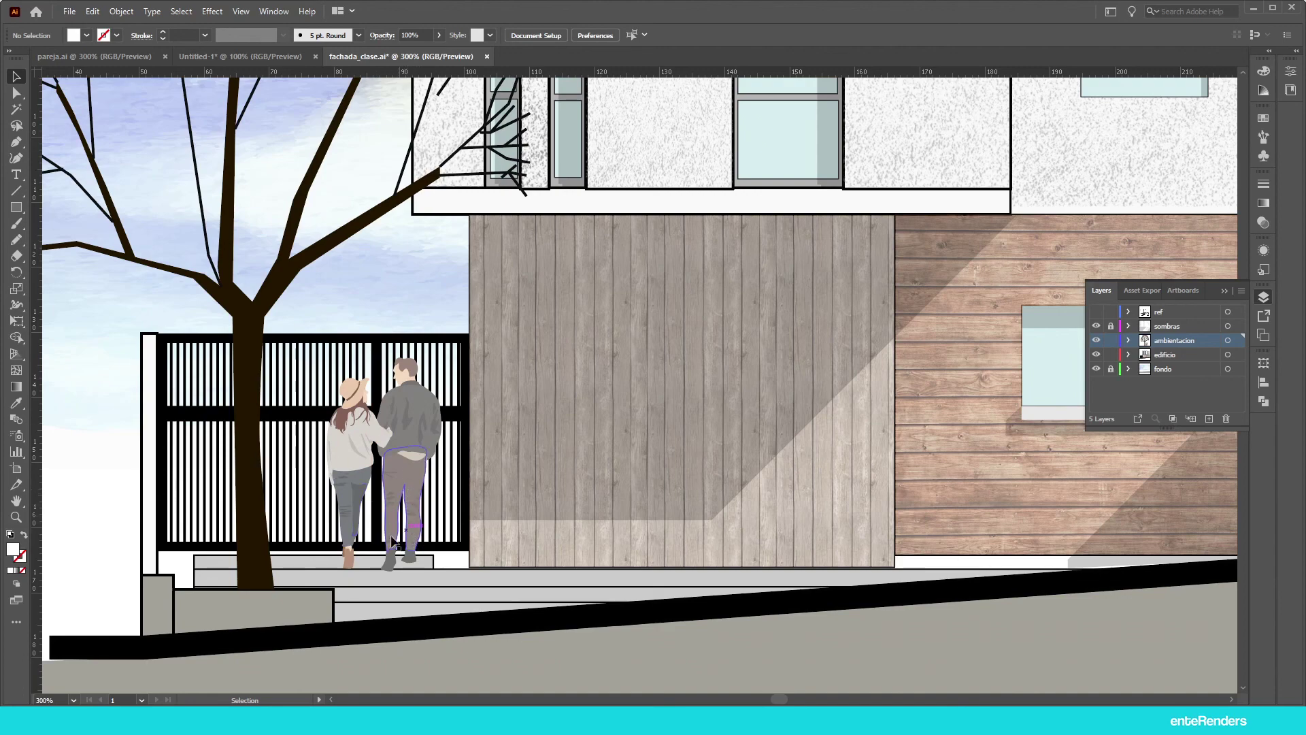
{"action": "scroll", "coordinate": [402, 474], "scroll_direction": "down", "scroll_amount": 2}
{"action": "scroll", "coordinate": [402, 474], "scroll_direction": "down", "scroll_amount": 1}
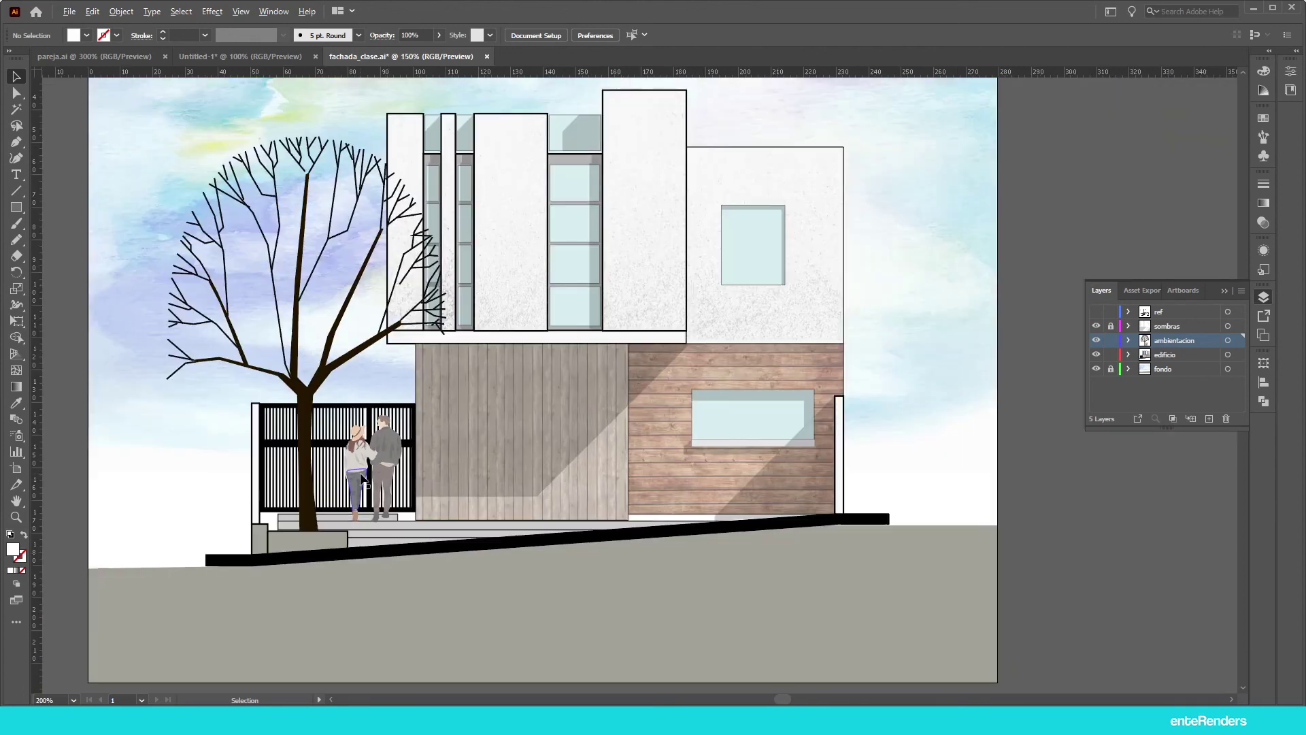
{"action": "scroll", "coordinate": [344, 412], "scroll_direction": "up", "scroll_amount": 2}
{"action": "scroll", "coordinate": [343, 411], "scroll_direction": "up", "scroll_amount": 2}
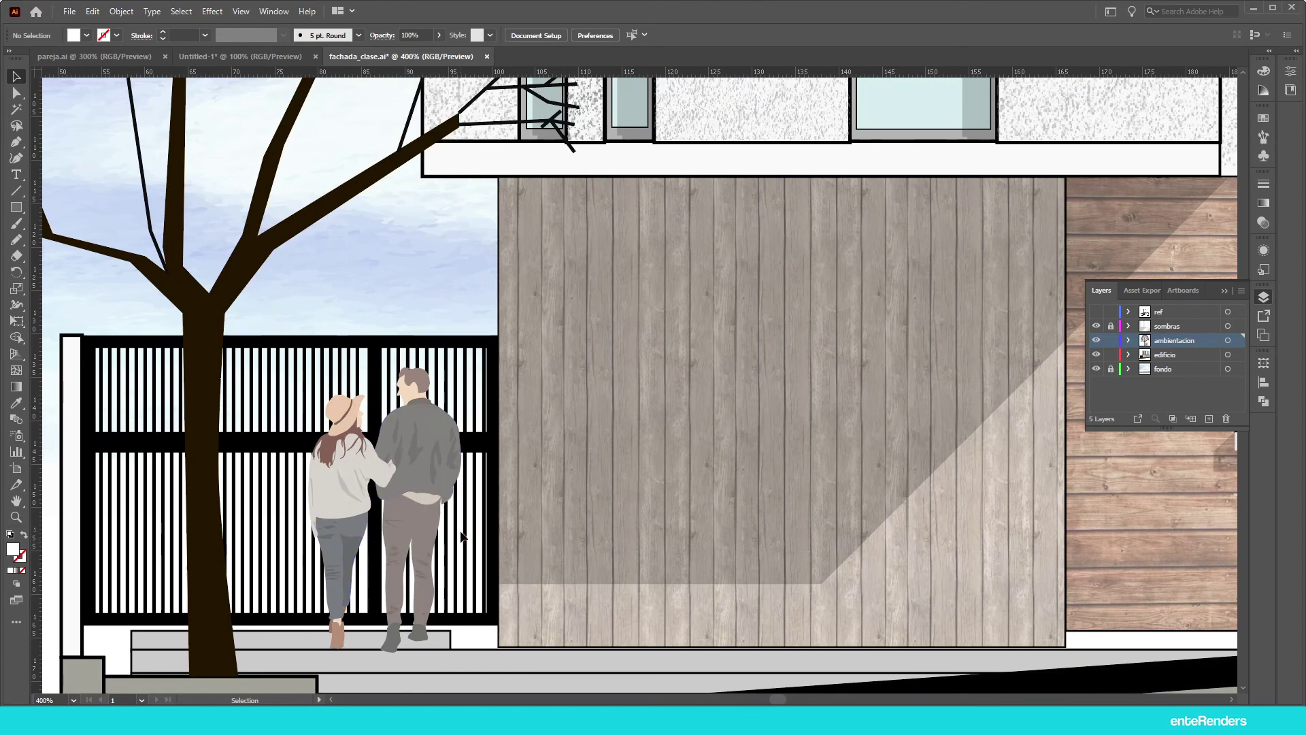
Step: Fit the facade artboard in view and return to the Untitled-1 couple document
{"action": "key", "text": "ctrl+0"}
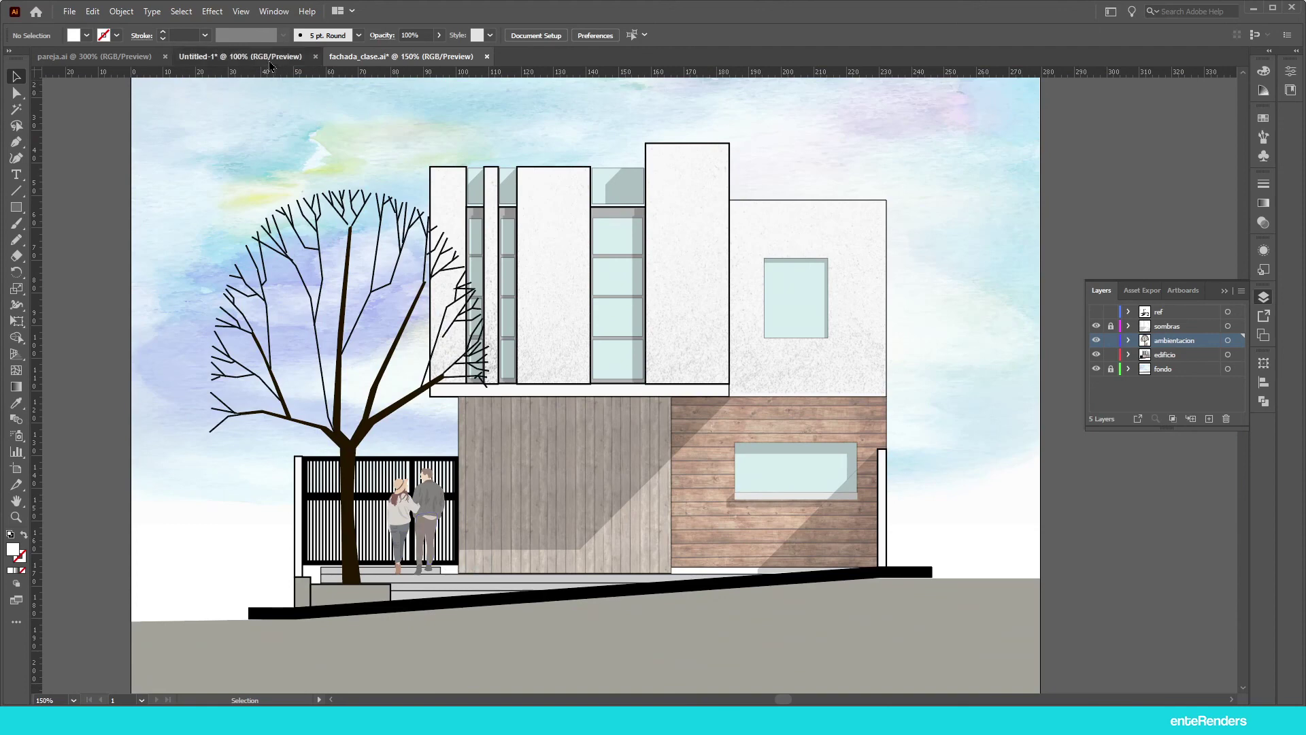
{"action": "left_click", "coordinate": [286, 56]}
{"action": "scroll", "coordinate": [553, 361], "scroll_direction": "up", "scroll_amount": 1}
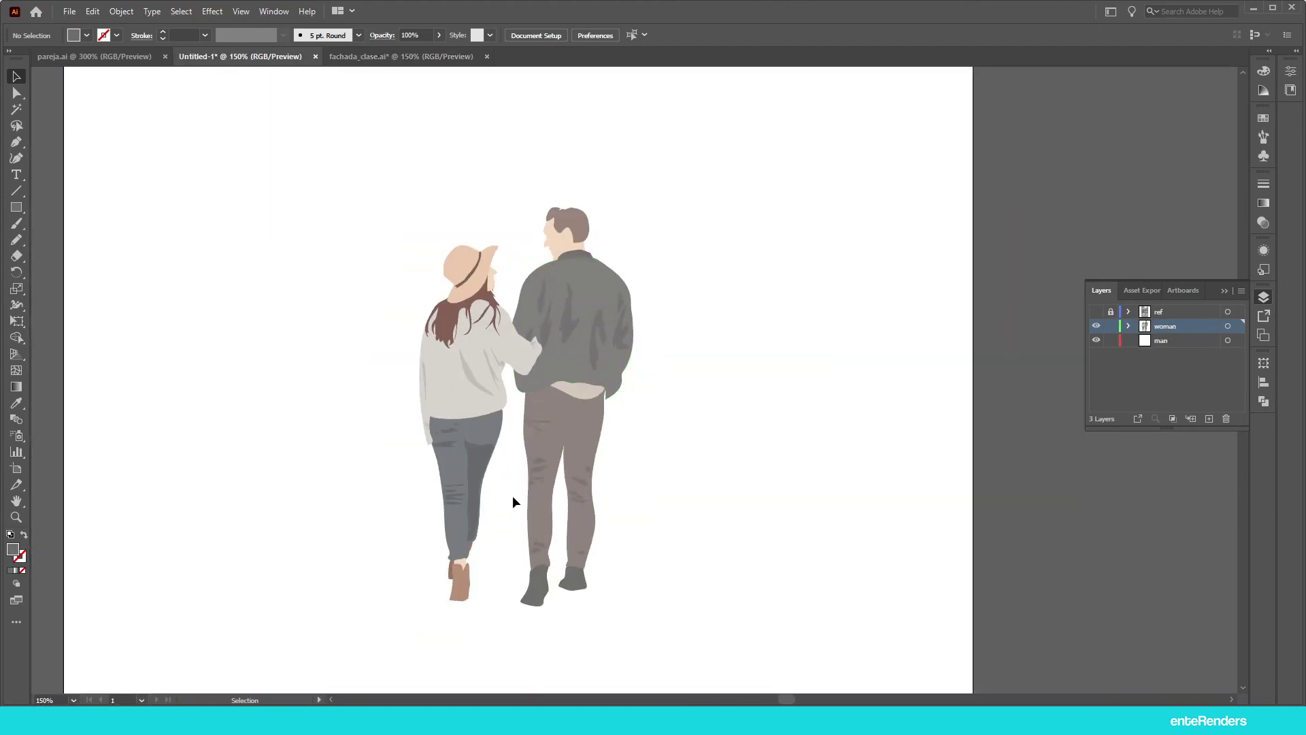